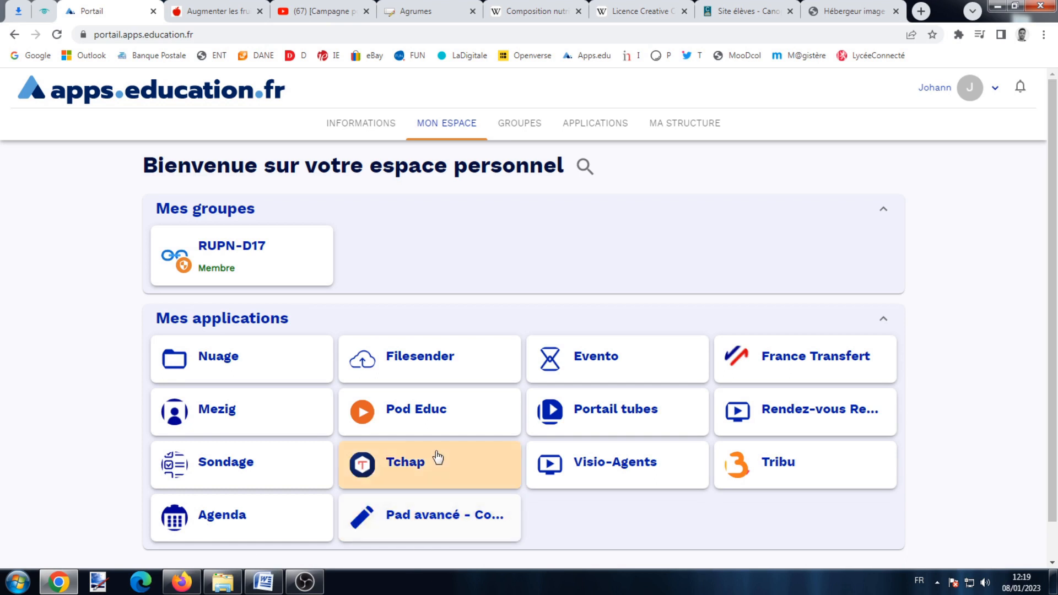
# Open PodEduc from the portal and open La salade de fruits from Mes vidéos.
pyautogui.click(423, 417)
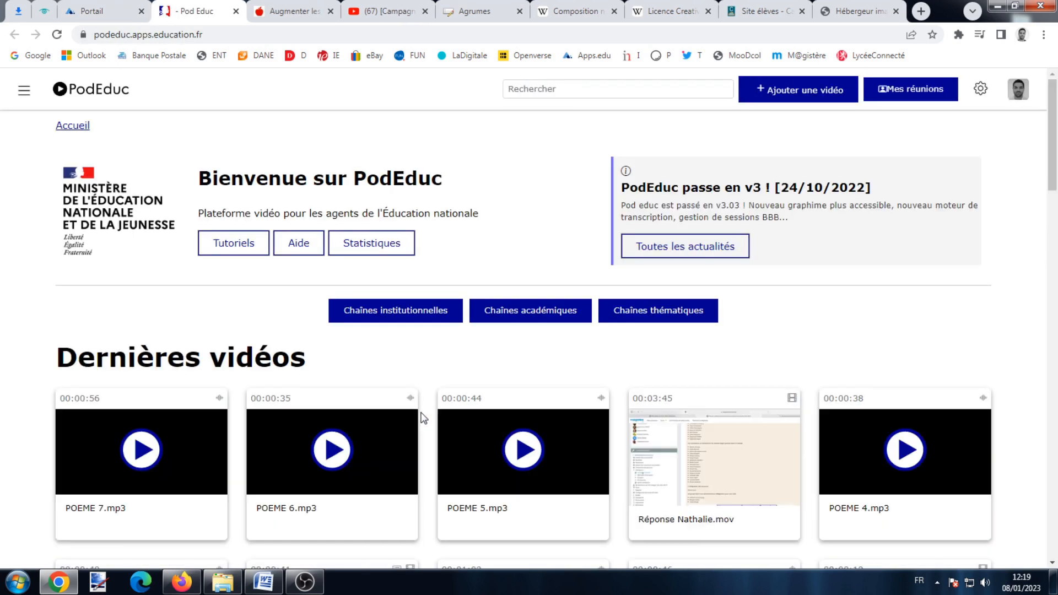
pyautogui.click(1018, 91)
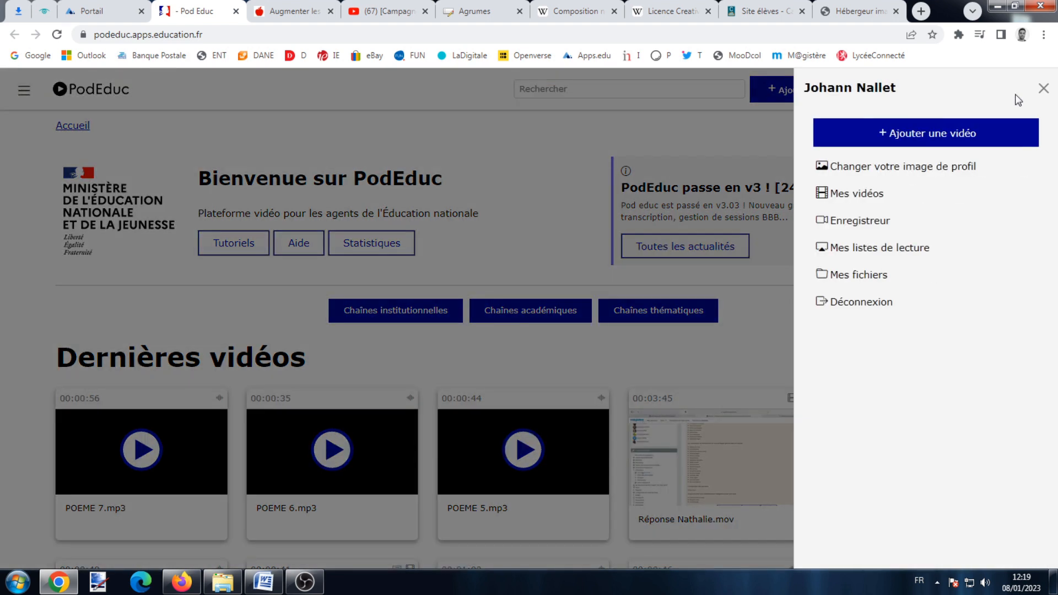
pyautogui.click(835, 195)
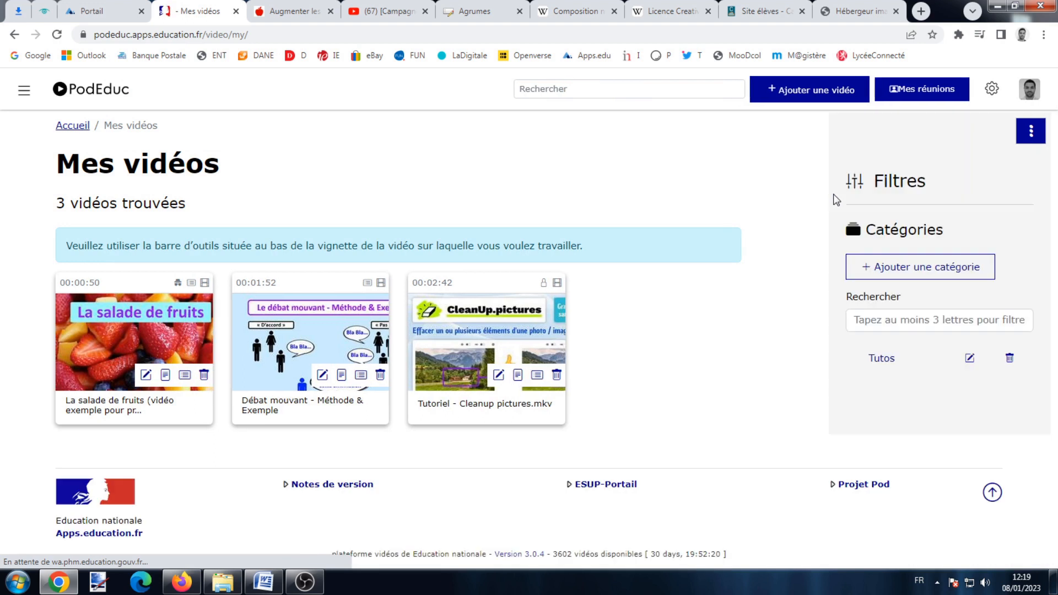
pyautogui.click(171, 342)
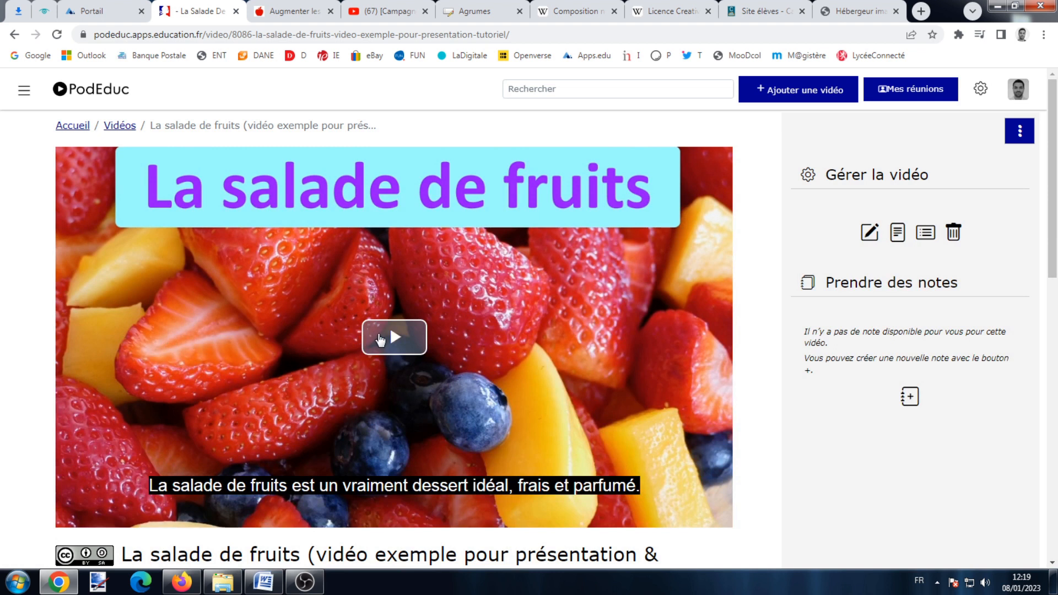
# Play and pause the video briefly, then show its available versions.
pyautogui.click(381, 339)
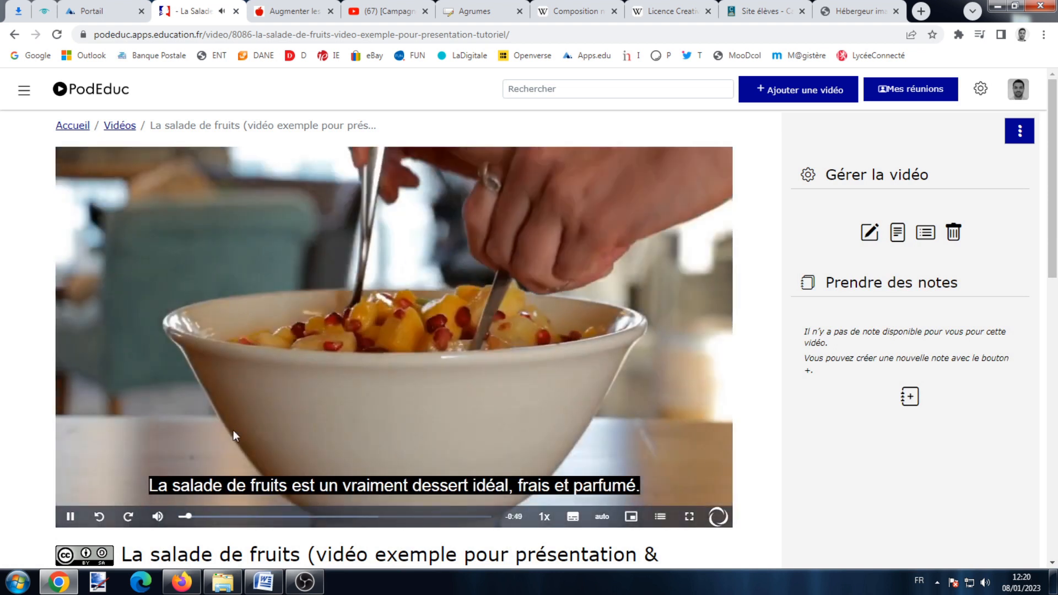
pyautogui.click(233, 435)
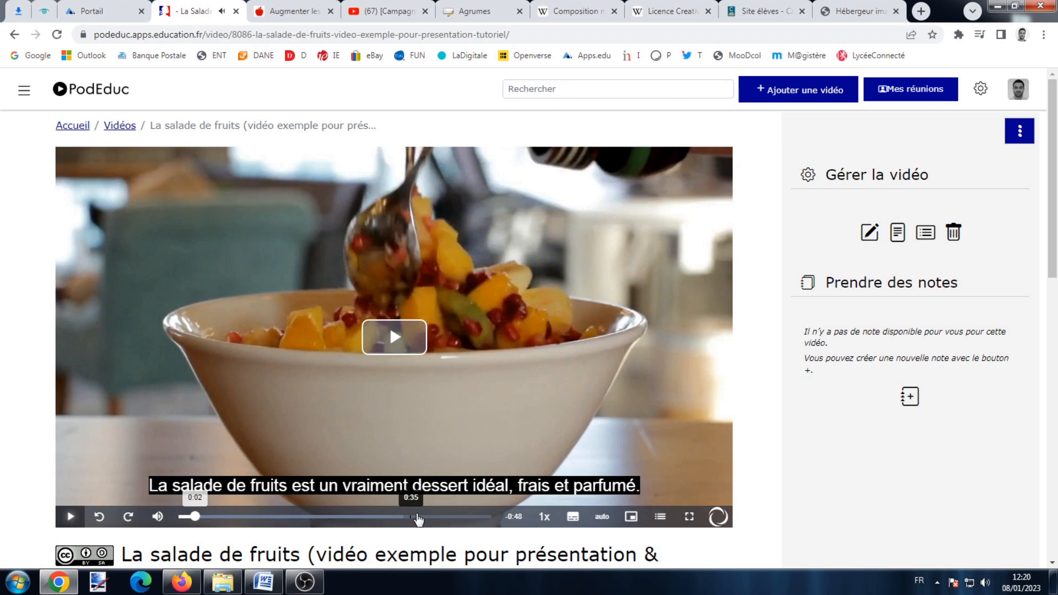
pyautogui.scroll(-2, 606, 440)
pyautogui.scroll(-2, 679, 409)
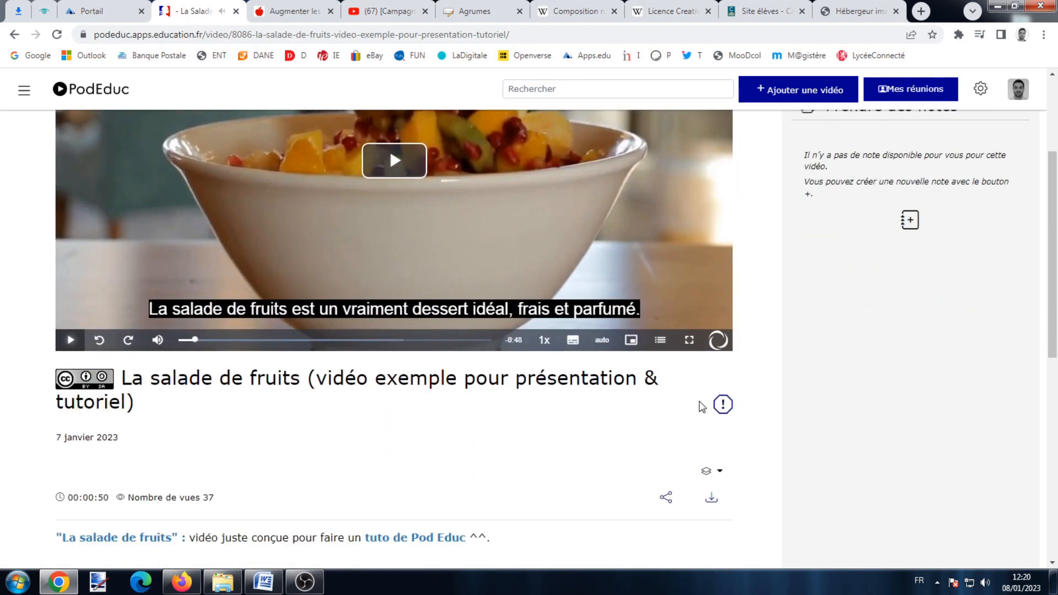
pyautogui.click(714, 471)
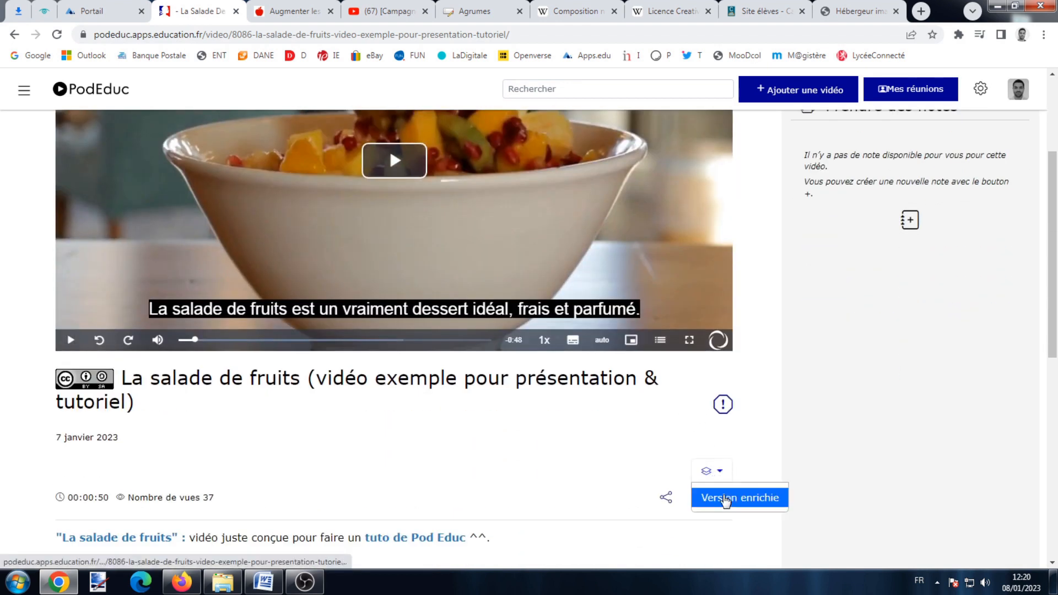
# Switch to the Version enrichie, play it and skip ahead.
pyautogui.click(725, 499)
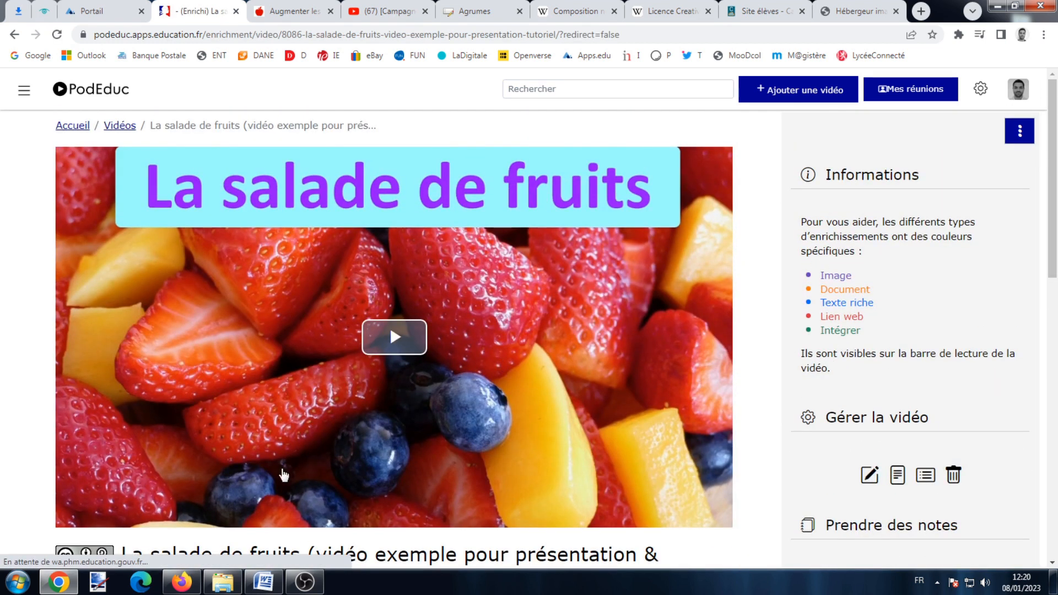
pyautogui.click(284, 476)
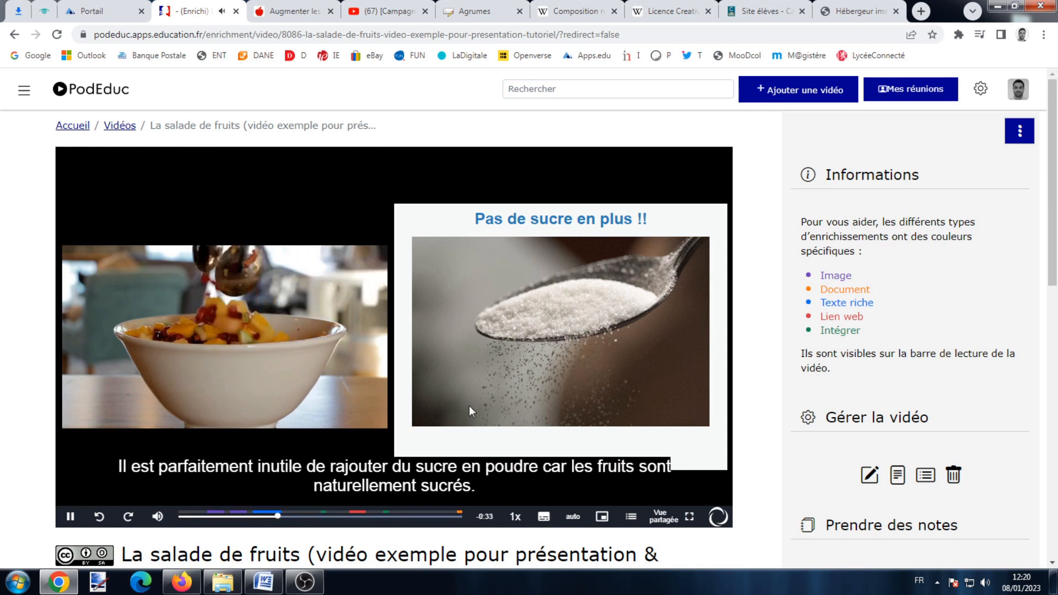
pyautogui.click(306, 516)
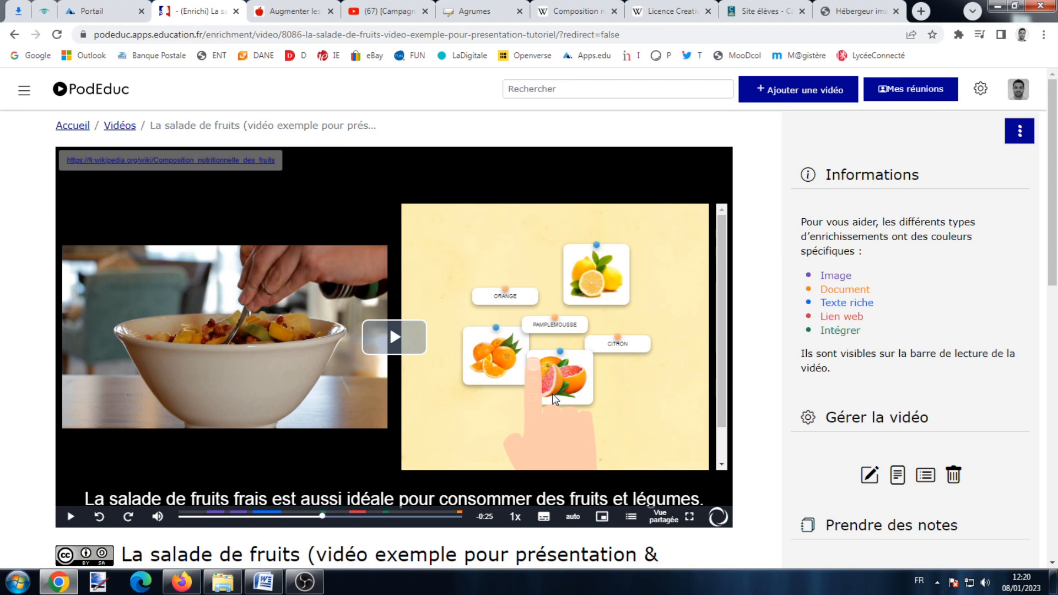
# Match the citrus pictures to their name labels and check the puzzle answers.
pyautogui.moveTo(489, 331); pyautogui.dragTo(486, 271)
pyautogui.click(544, 325)
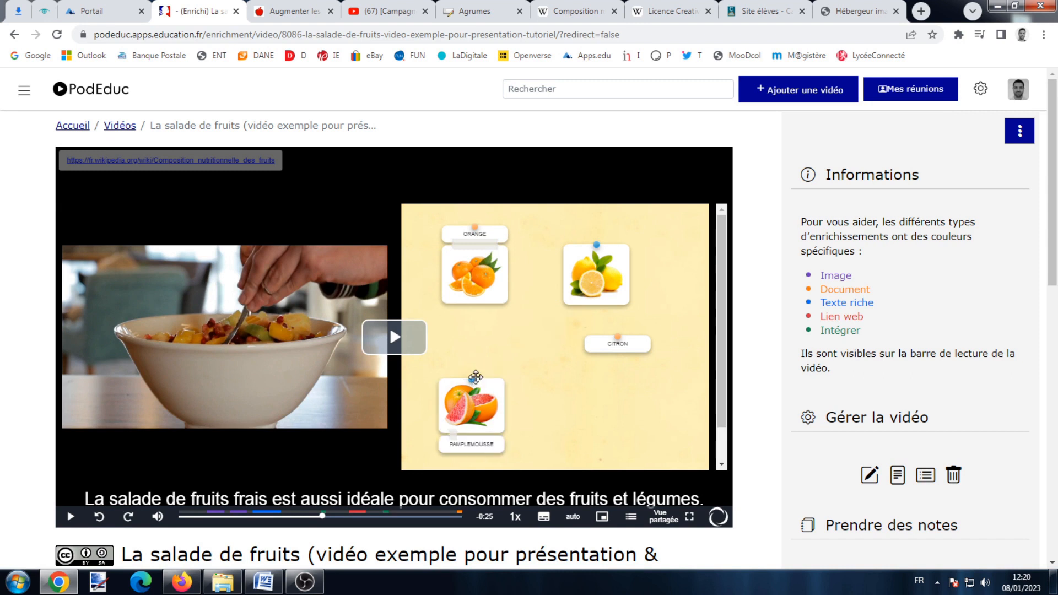
pyautogui.click(610, 346)
pyautogui.scroll(-1, 630, 366)
pyautogui.click(692, 449)
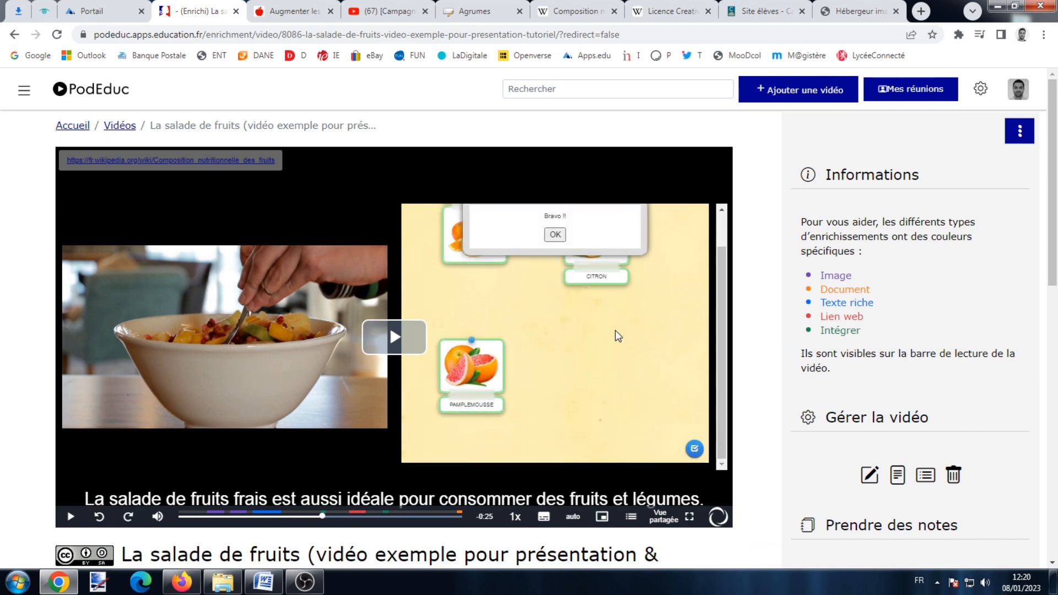
# Resume the video and browse the Manger Bouger enrichment panel.
pyautogui.click(400, 348)
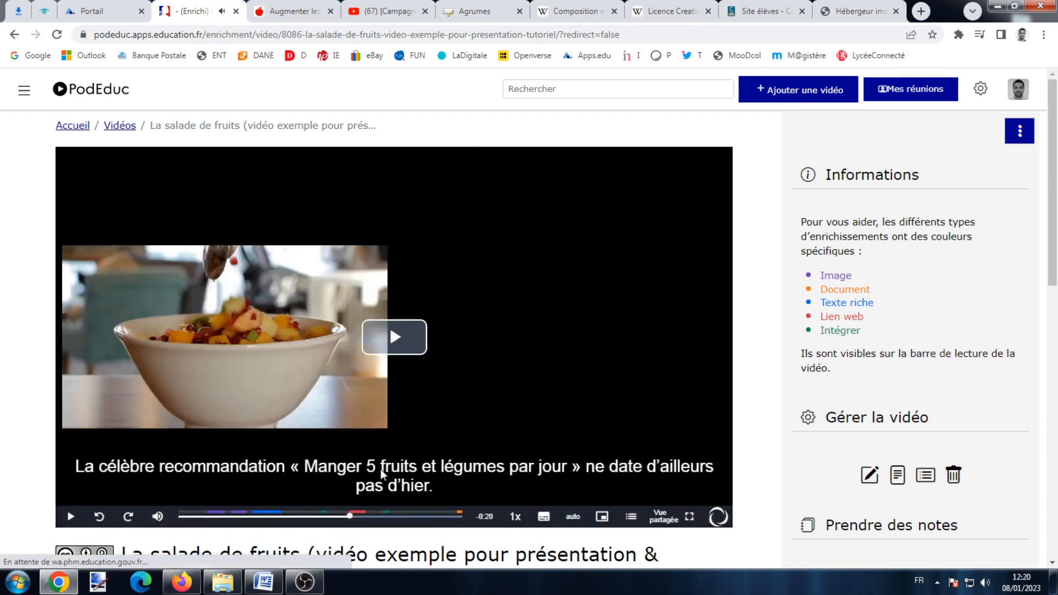
pyautogui.scroll(-10, 609, 275)
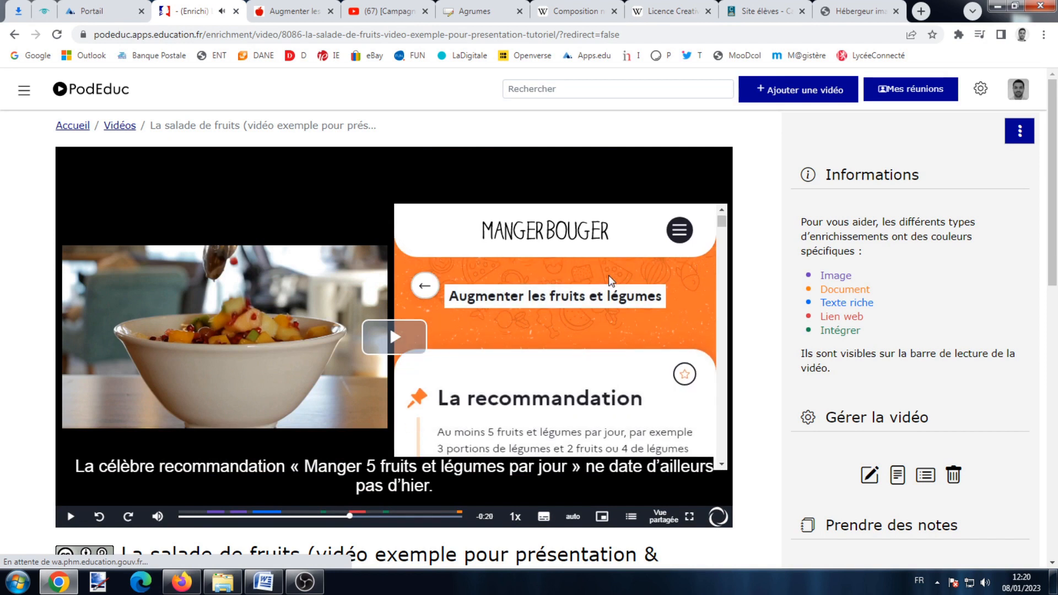
pyautogui.scroll(10, 614, 286)
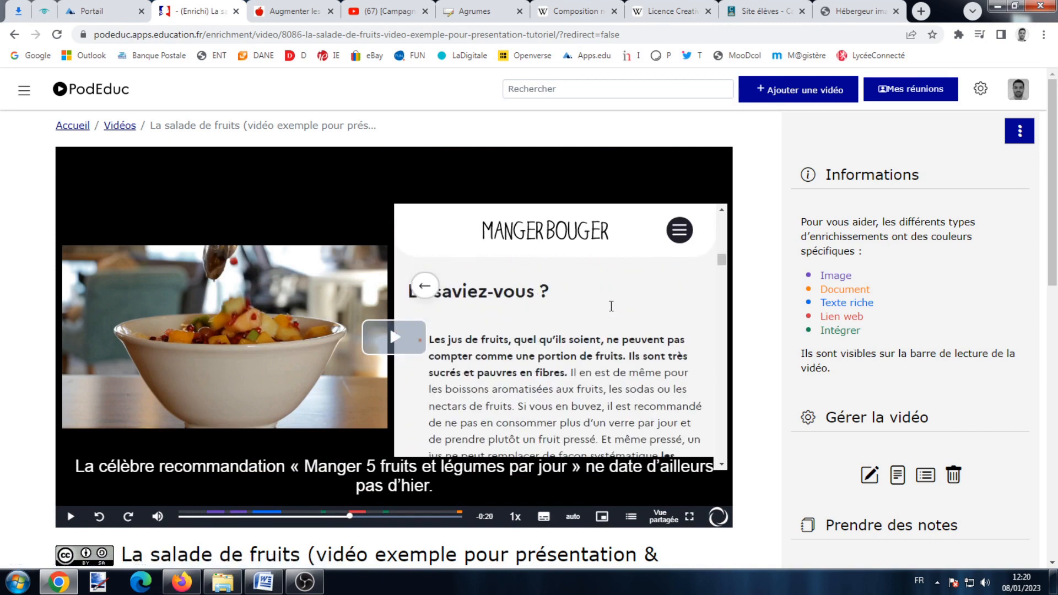
# Try the pip média and pip vidéo layouts, then return to vue partagée.
pyautogui.moveTo(664, 517)
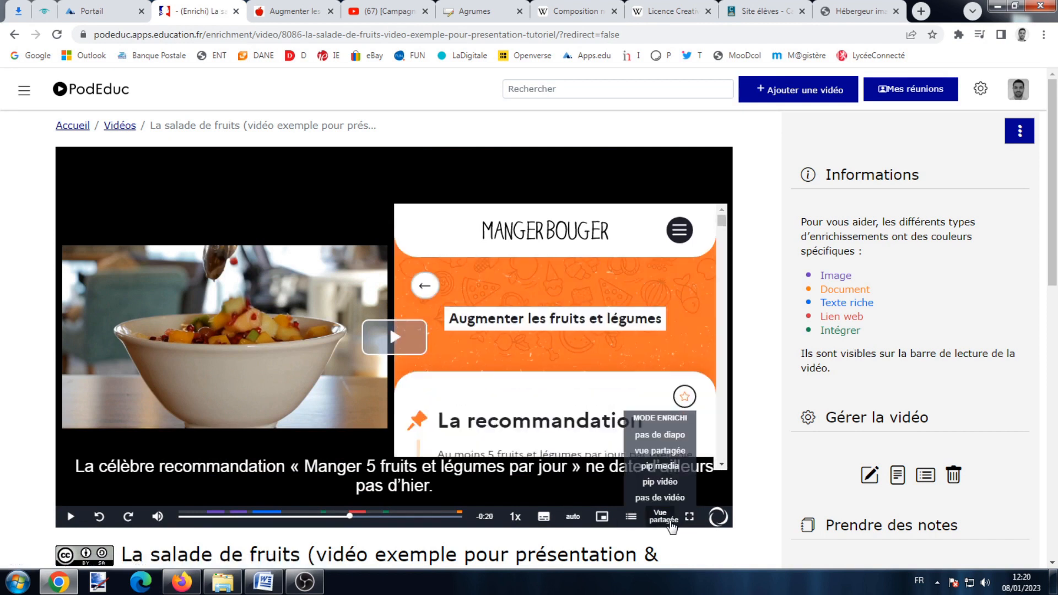
pyautogui.click(663, 467)
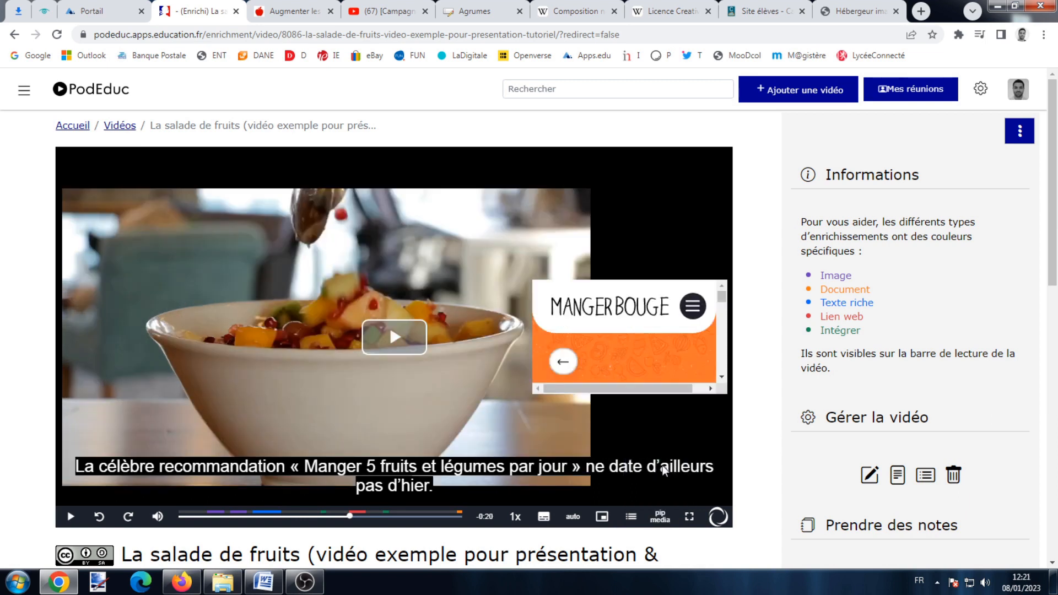
pyautogui.moveTo(661, 505)
pyautogui.click(660, 482)
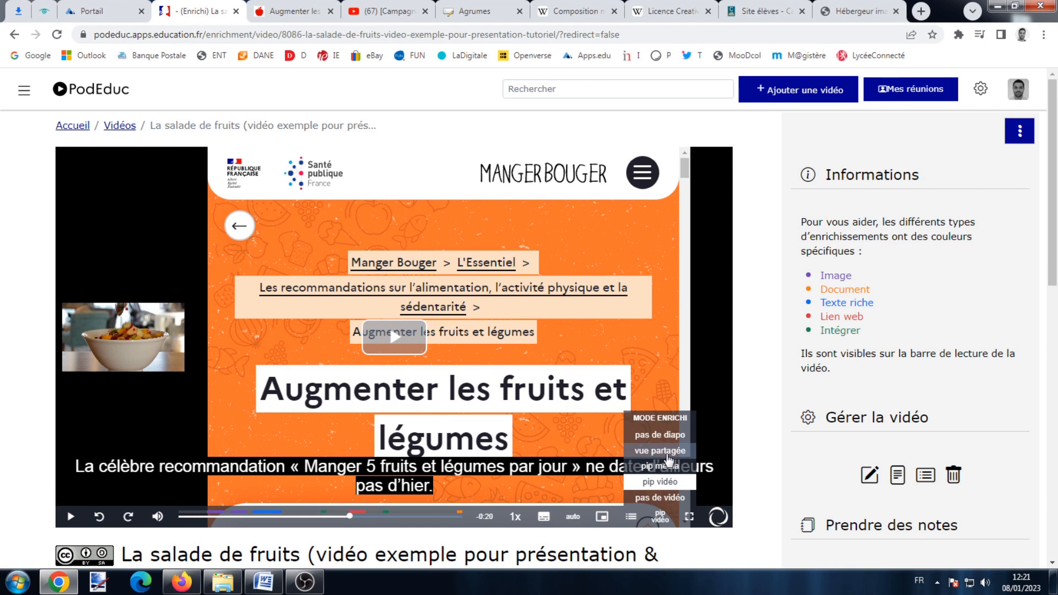
pyautogui.click(660, 450)
# Resume the video, play and pause the embedded campaign clip, then seek near the end.
pyautogui.click(402, 333)
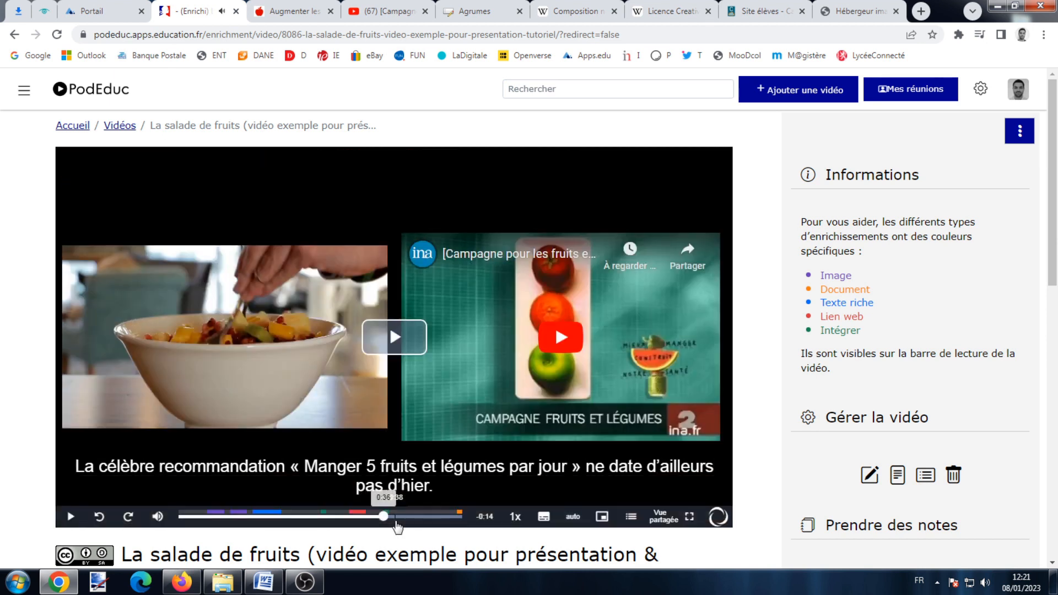
pyautogui.click(559, 340)
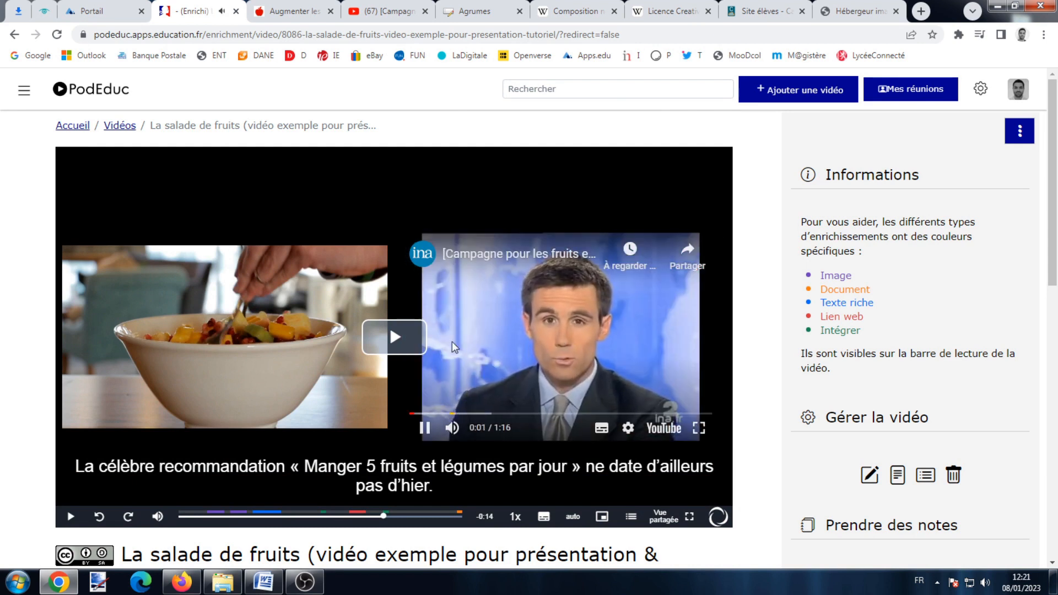
pyautogui.click(425, 428)
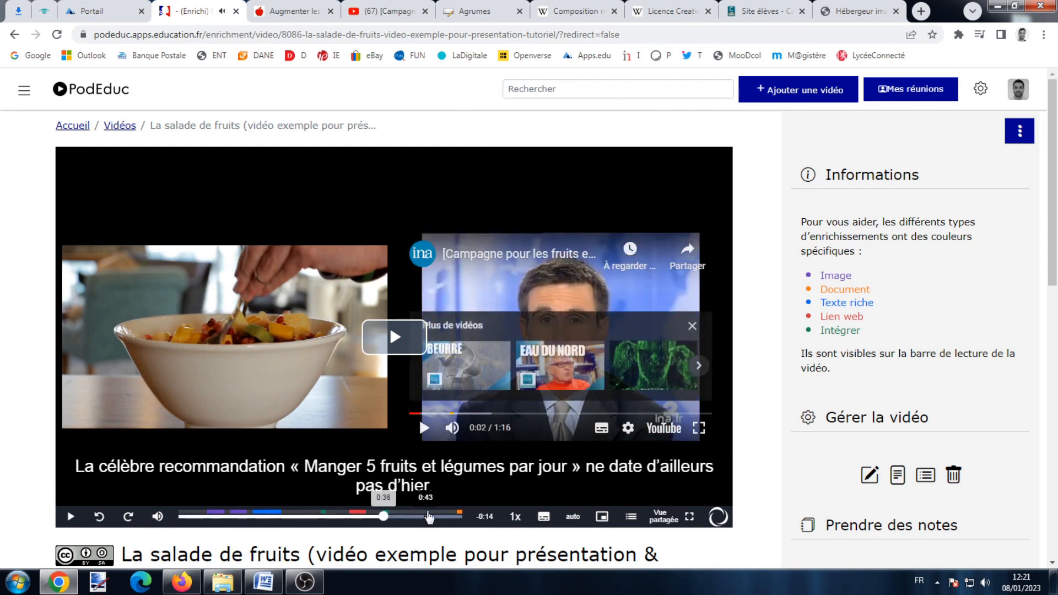
pyautogui.click(444, 516)
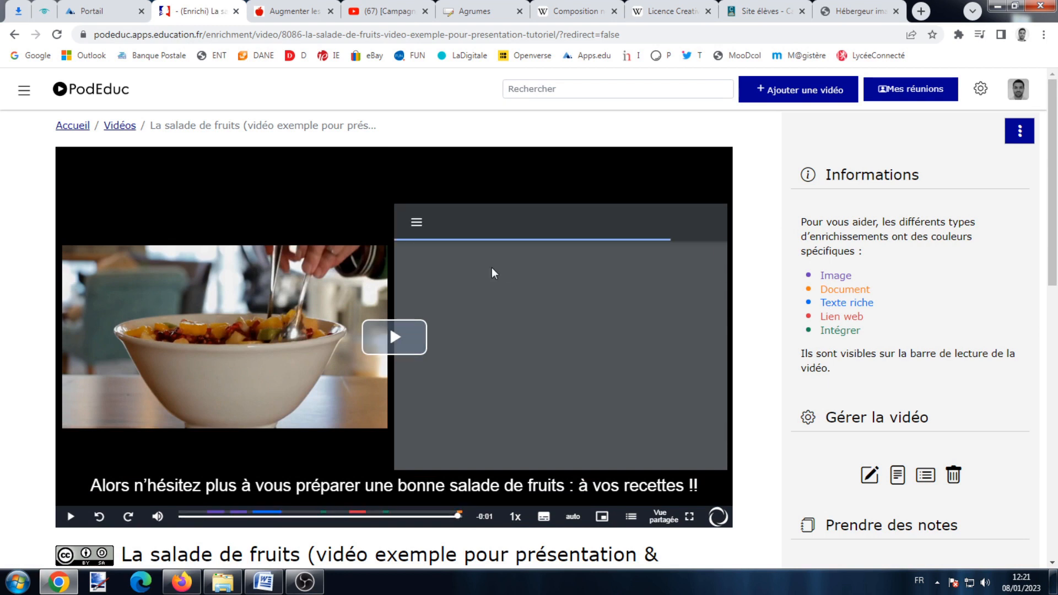
# Scroll the video page and look at its download options.
pyautogui.scroll(-4, 596, 306)
pyautogui.scroll(4, 596, 306)
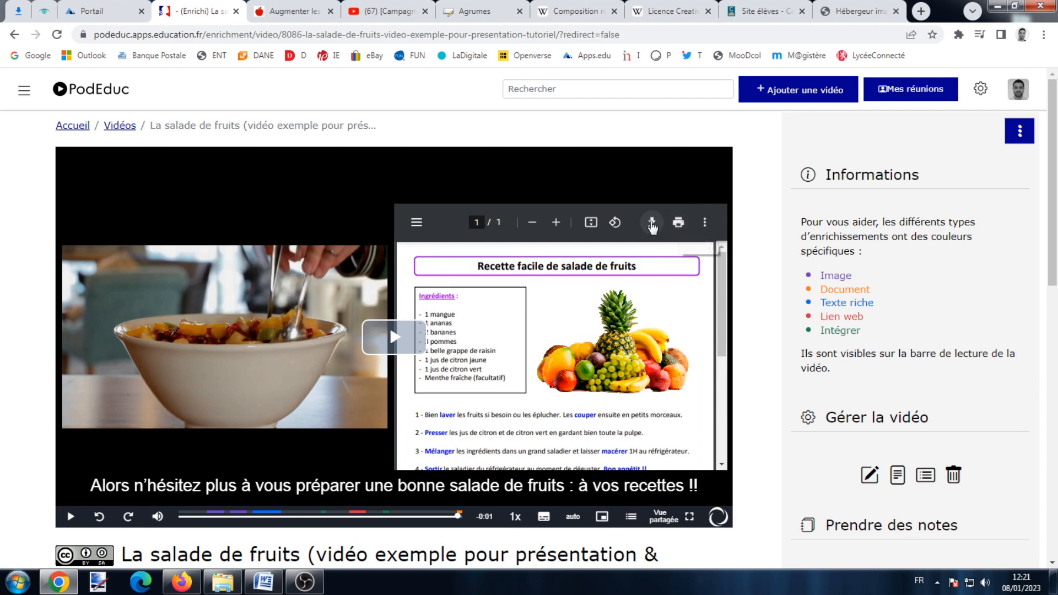
pyautogui.scroll(-3, 587, 353)
pyautogui.scroll(-4, 351, 329)
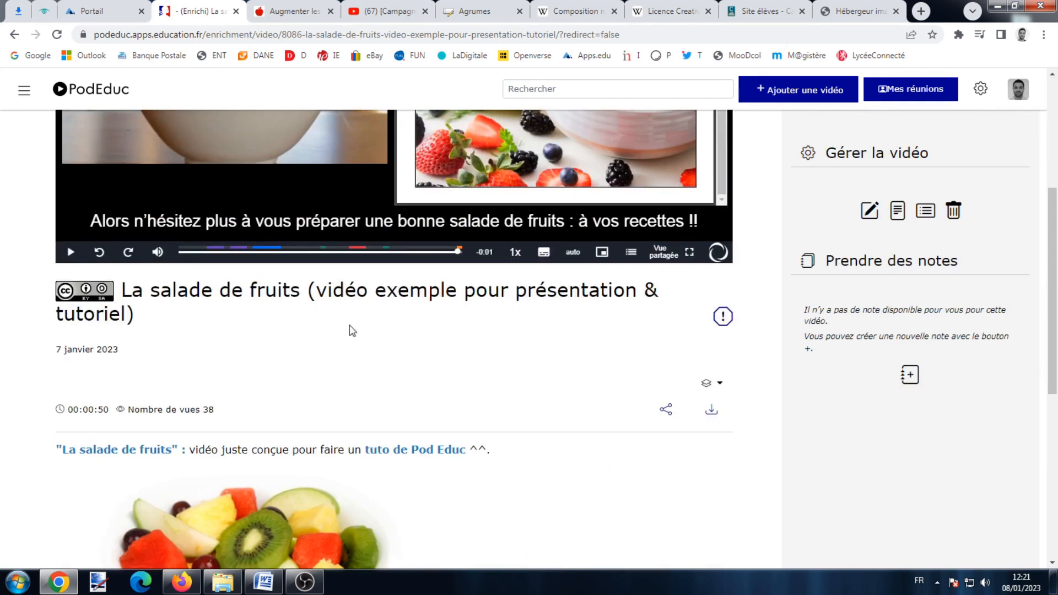
pyautogui.scroll(-3, 513, 290)
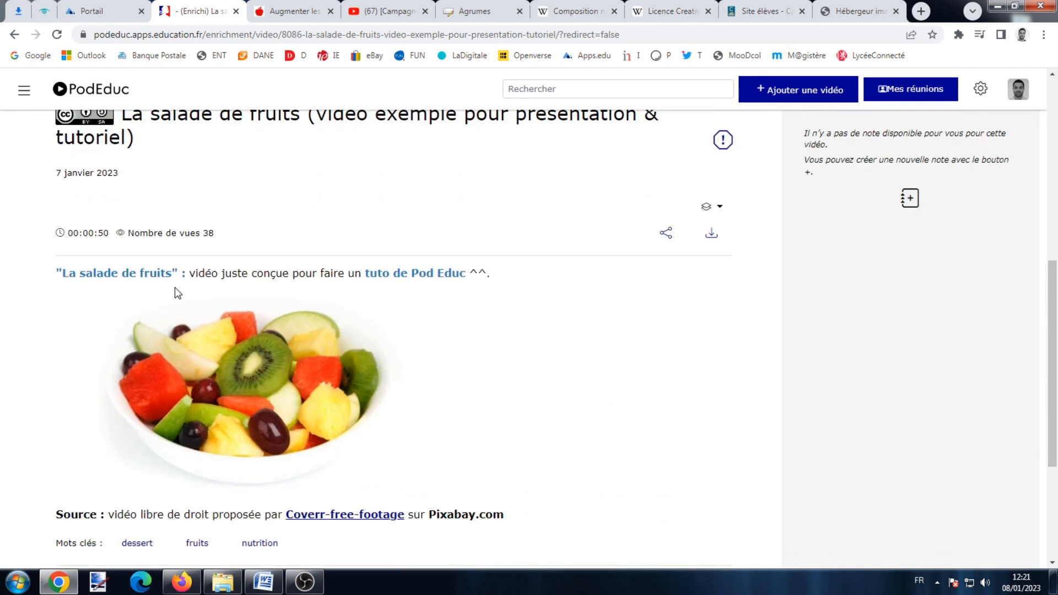
pyautogui.scroll(-2, 306, 366)
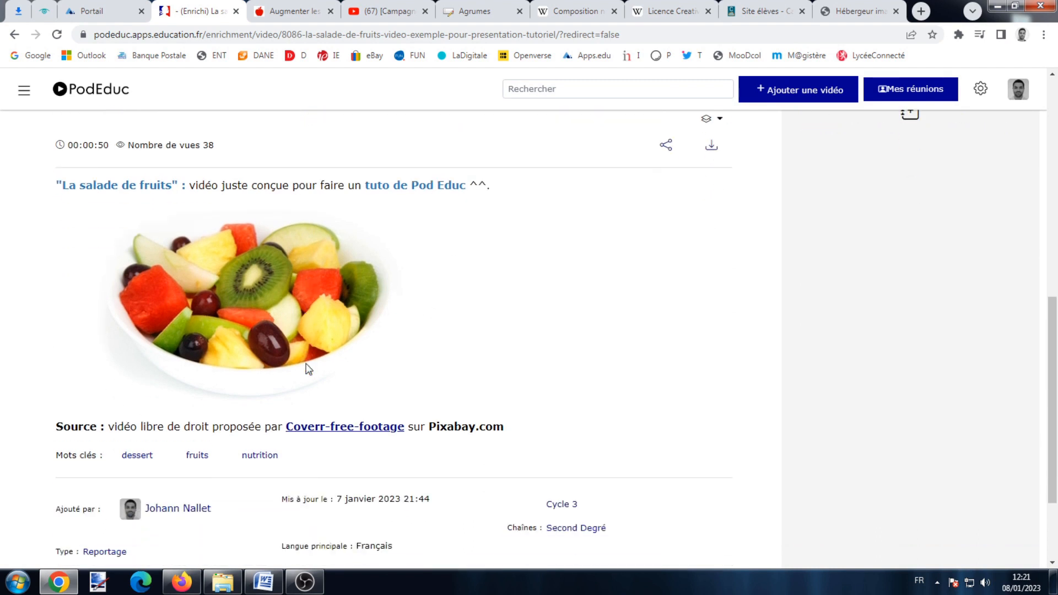
pyautogui.scroll(2, 374, 360)
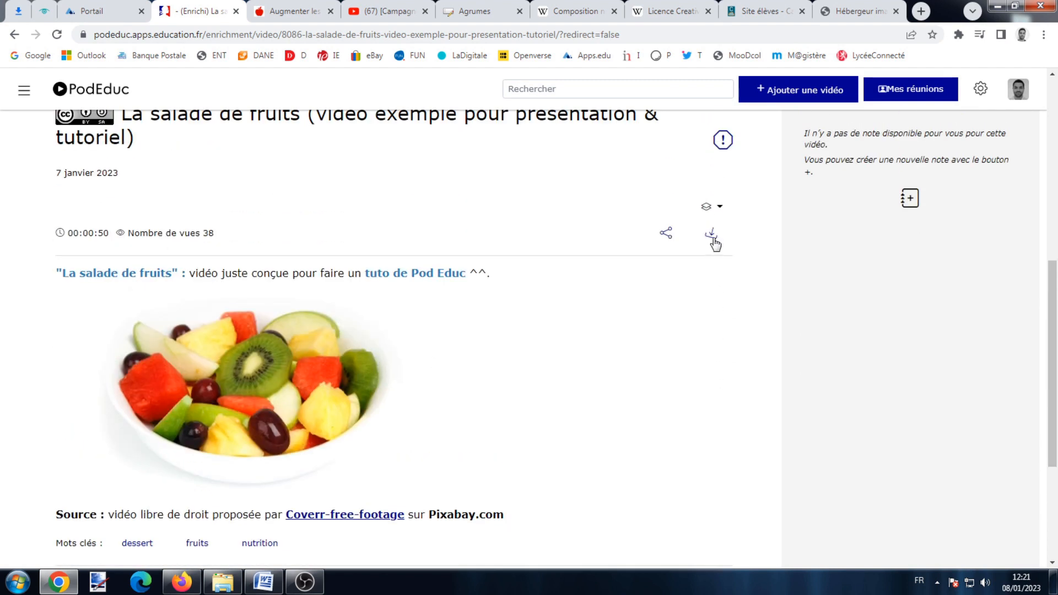
pyautogui.click(712, 236)
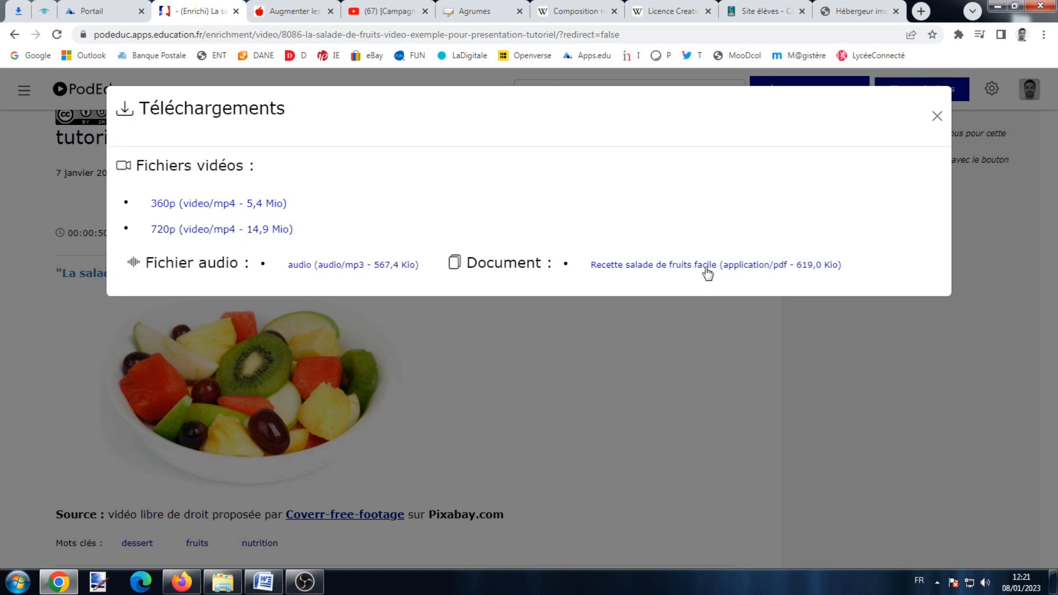
pyautogui.click(936, 116)
# Look at the share and embed options, then go to the Ajouter une vidéo upload page.
pyautogui.scroll(3, 760, 250)
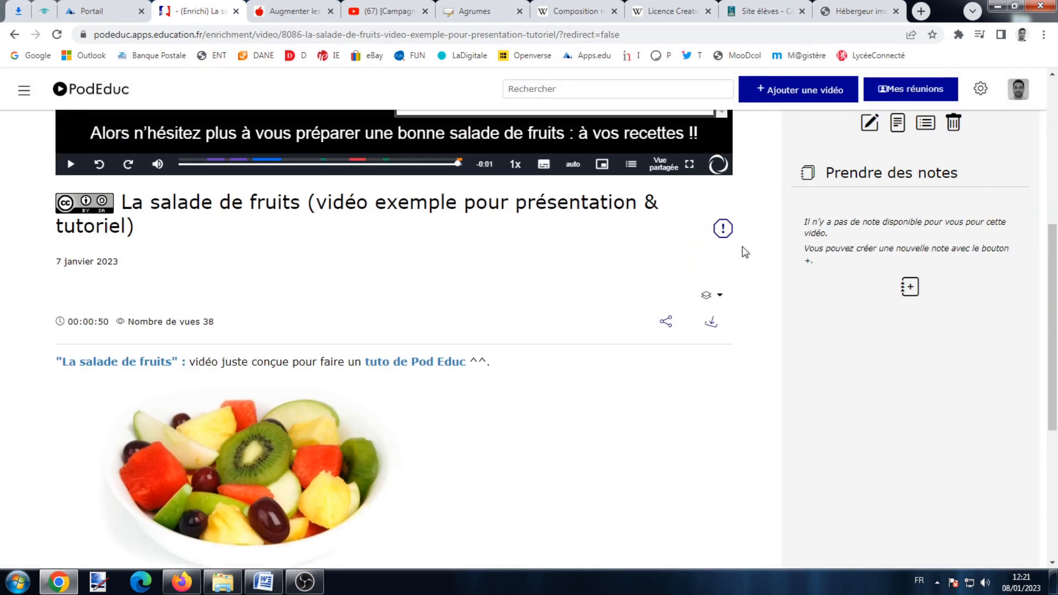
pyautogui.click(668, 407)
pyautogui.scroll(-3, 534, 276)
pyautogui.scroll(3, 536, 271)
pyautogui.click(931, 114)
pyautogui.scroll(4, 515, 339)
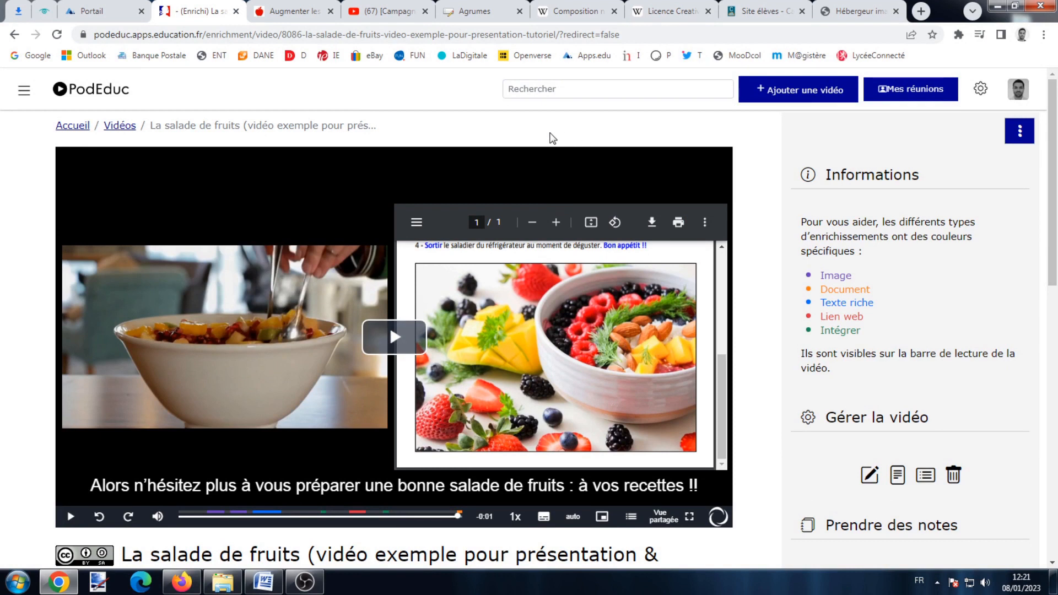
pyautogui.click(801, 97)
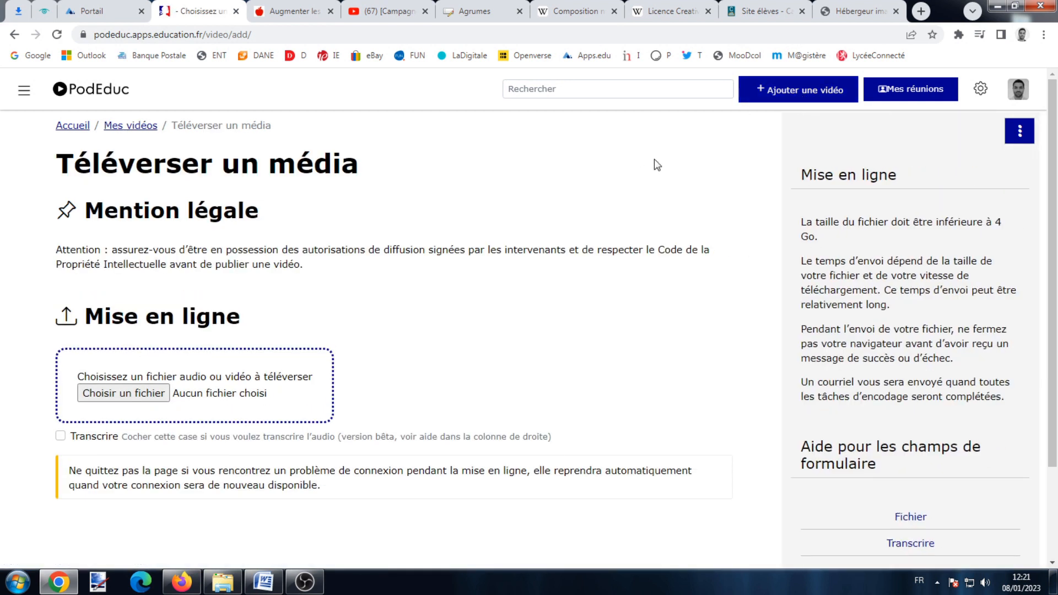
# Toggle the help panel and highlight the 4 Go file size limit.
pyautogui.click(1019, 131)
pyautogui.click(1019, 132)
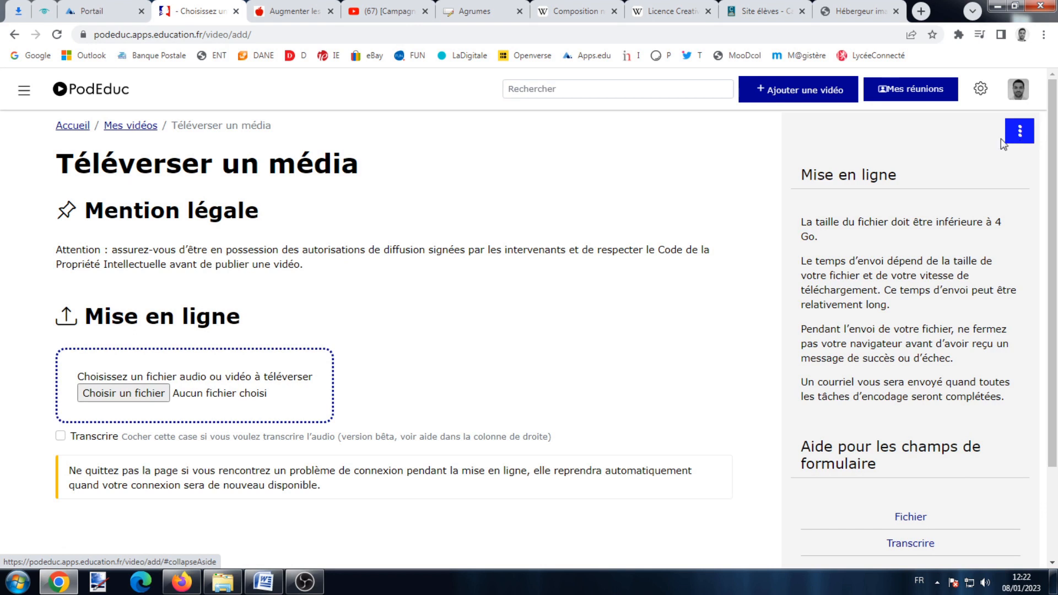
pyautogui.moveTo(997, 225); pyautogui.dragTo(998, 236)
pyautogui.click(994, 235)
# Read the supported formats in the Fichier help and upload 'Vidéo - Salade de fruits (BIS).mp4'.
pyautogui.scroll(-3, 961, 250)
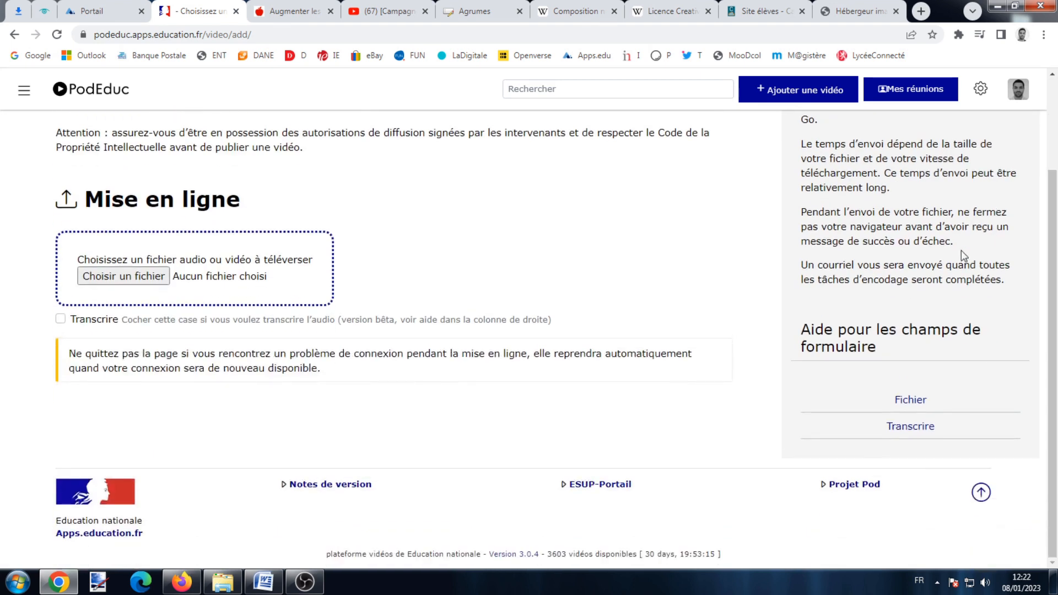
pyautogui.click(903, 401)
pyautogui.scroll(-2, 902, 399)
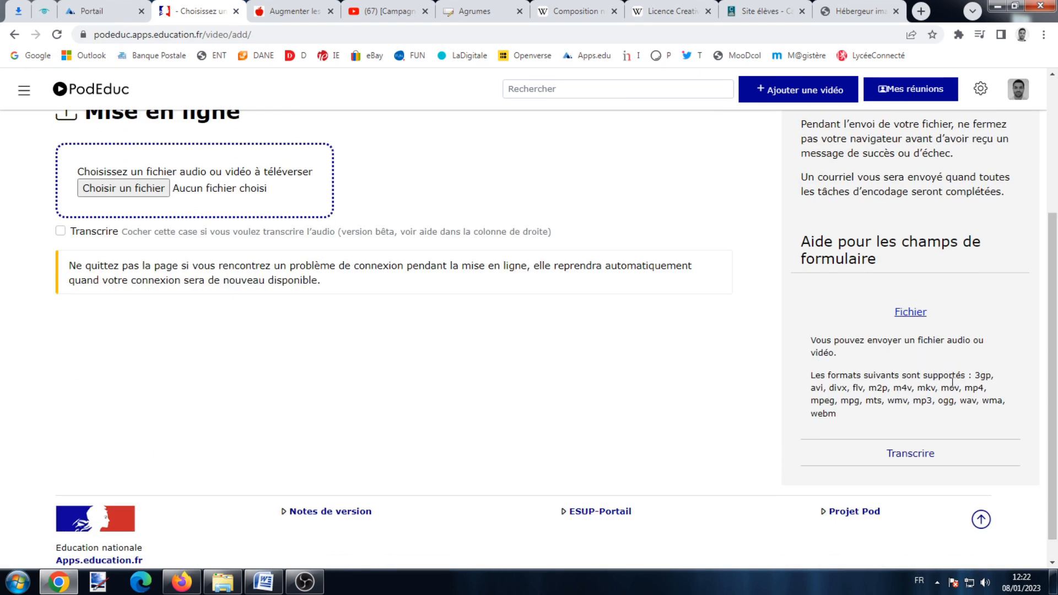
pyautogui.moveTo(976, 381); pyautogui.dragTo(999, 417)
pyautogui.click(1003, 421)
pyautogui.scroll(5, 283, 312)
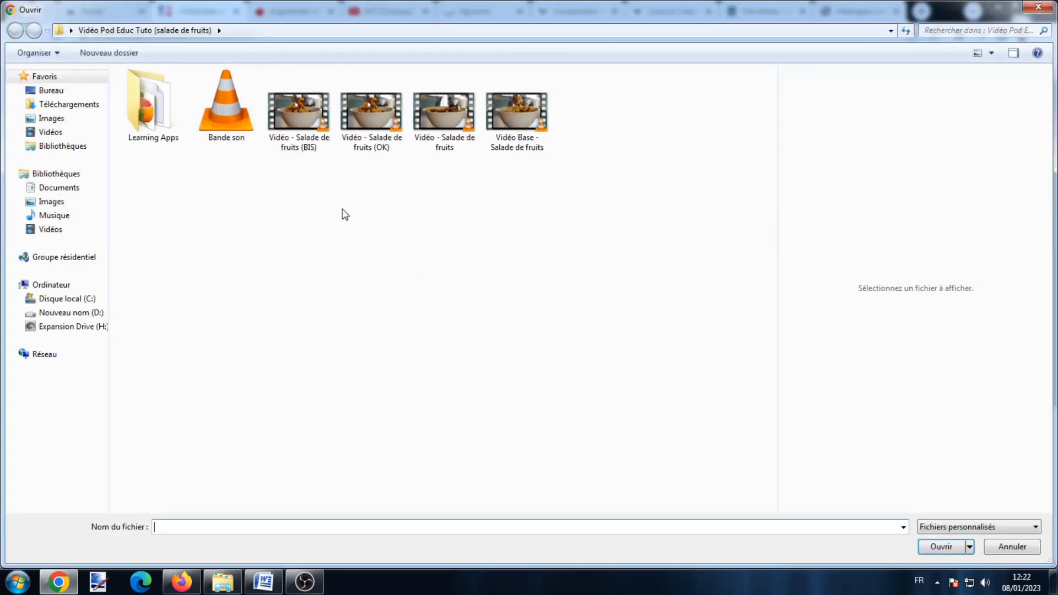
pyautogui.doubleClick(305, 116)
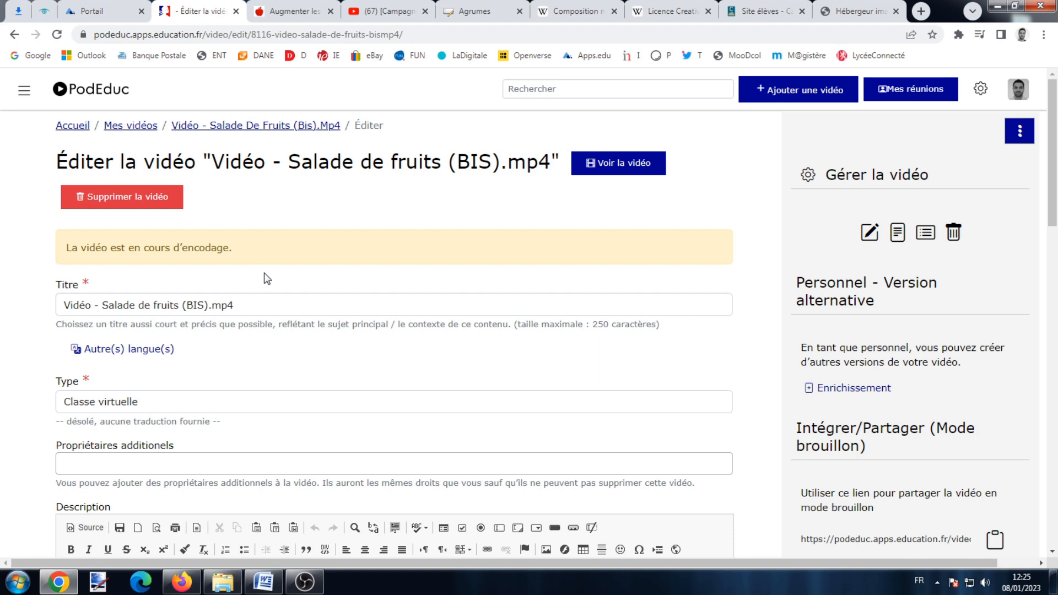
# Browse the edit page and read the help for main language and licences.
pyautogui.scroll(-5, 276, 281)
pyautogui.scroll(5, 286, 291)
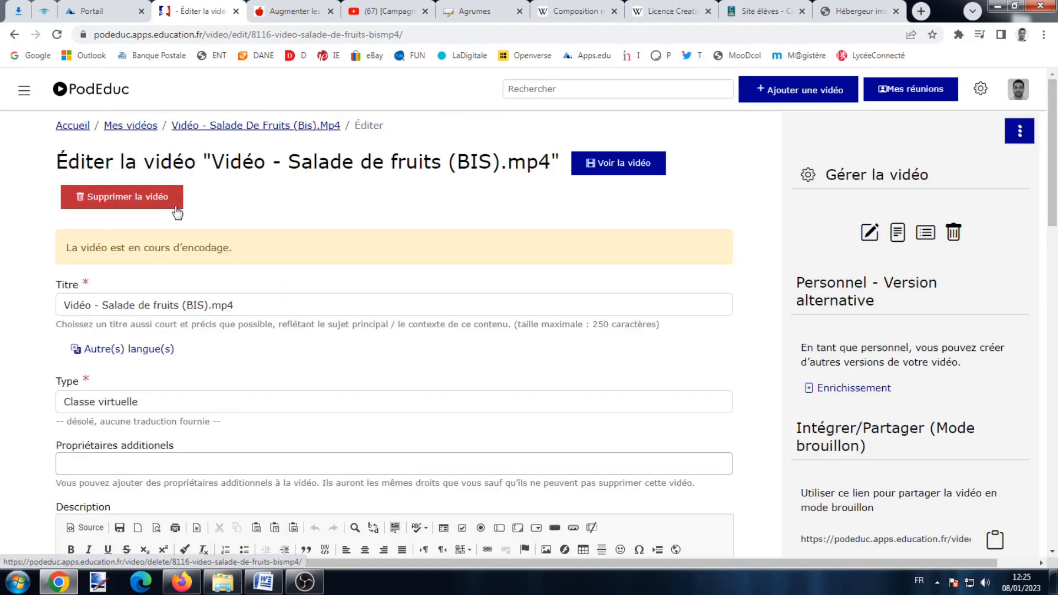
pyautogui.scroll(-12, 976, 293)
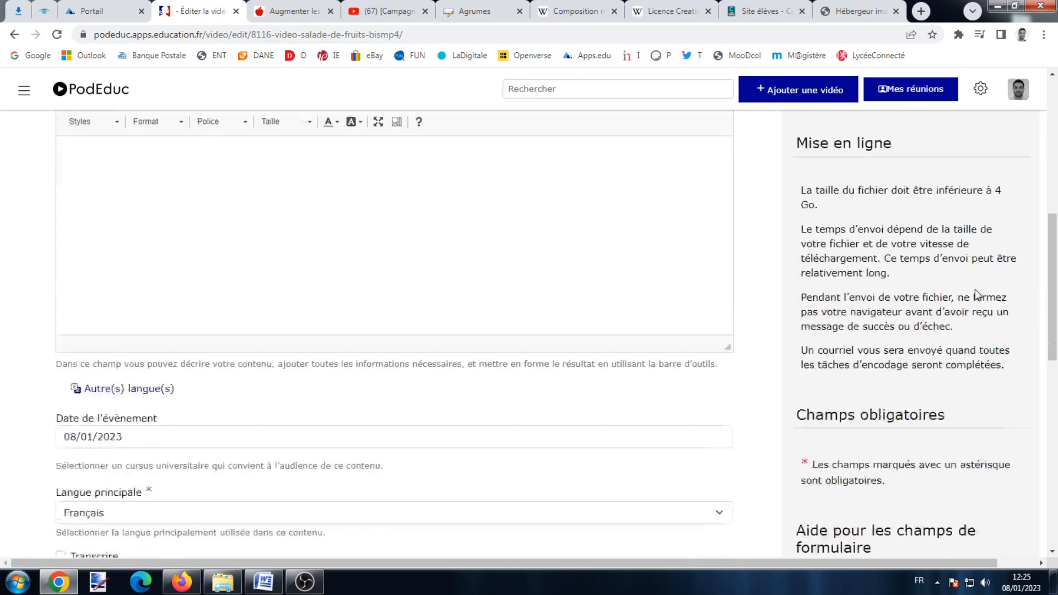
pyautogui.scroll(-3, 976, 295)
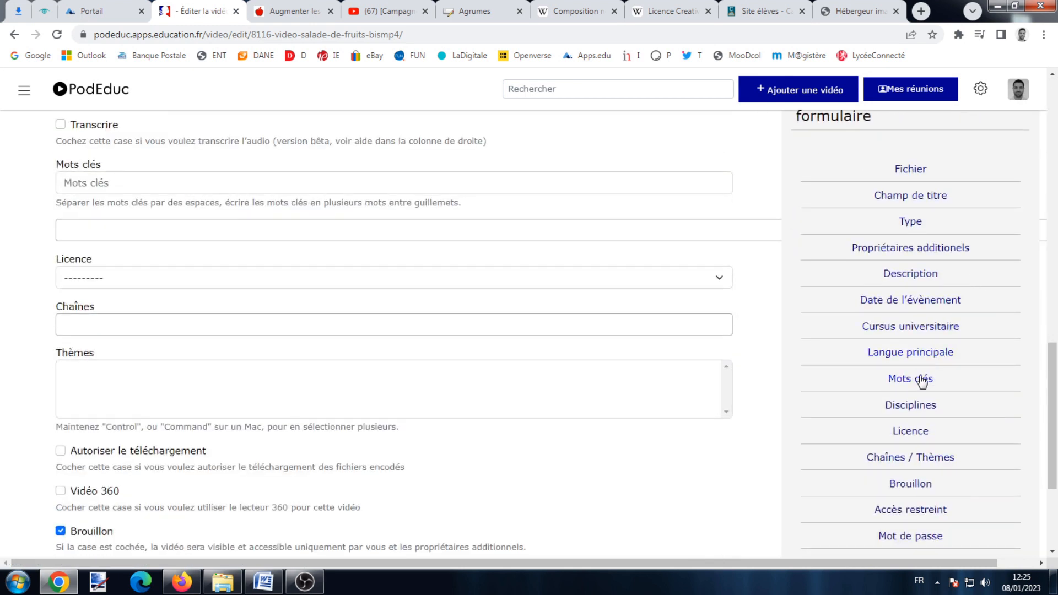
pyautogui.click(923, 357)
pyautogui.scroll(-1, 904, 430)
pyautogui.scroll(1, 886, 433)
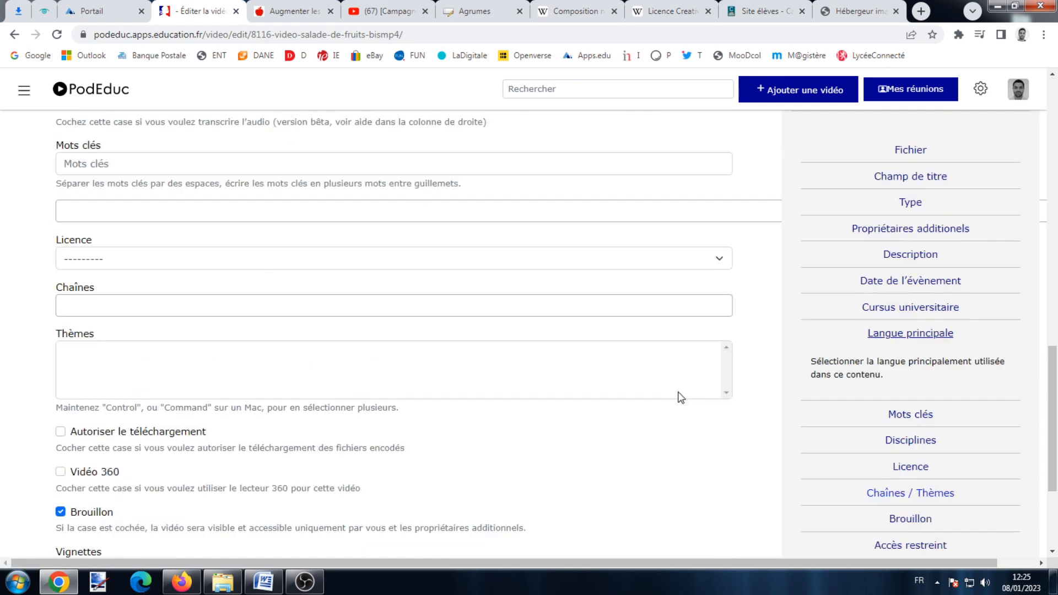
pyautogui.click(915, 484)
pyautogui.scroll(-4, 916, 479)
pyautogui.scroll(9, 933, 312)
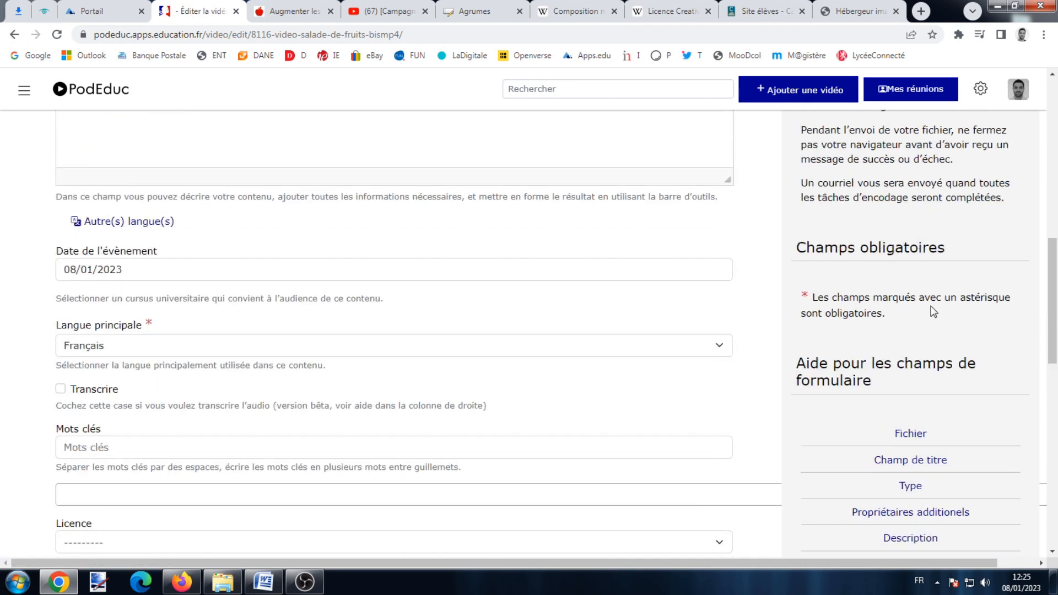
pyautogui.scroll(8, 933, 312)
# Replace the title with 'Salade de fruits'.
pyautogui.moveTo(257, 304); pyautogui.dragTo(5, 295)
pyautogui.write('Salde')
pyautogui.press('BackSpace')
pyautogui.press('BackSpace')
pyautogui.press('BackSpace')
pyautogui.write('ade de fruits')
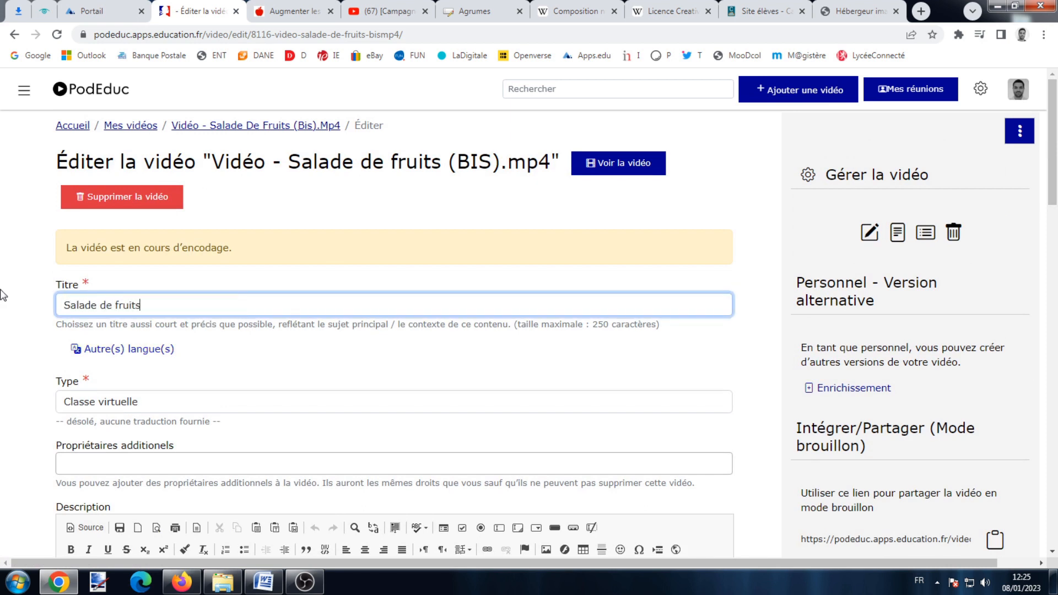
pyautogui.scroll(-2, 121, 361)
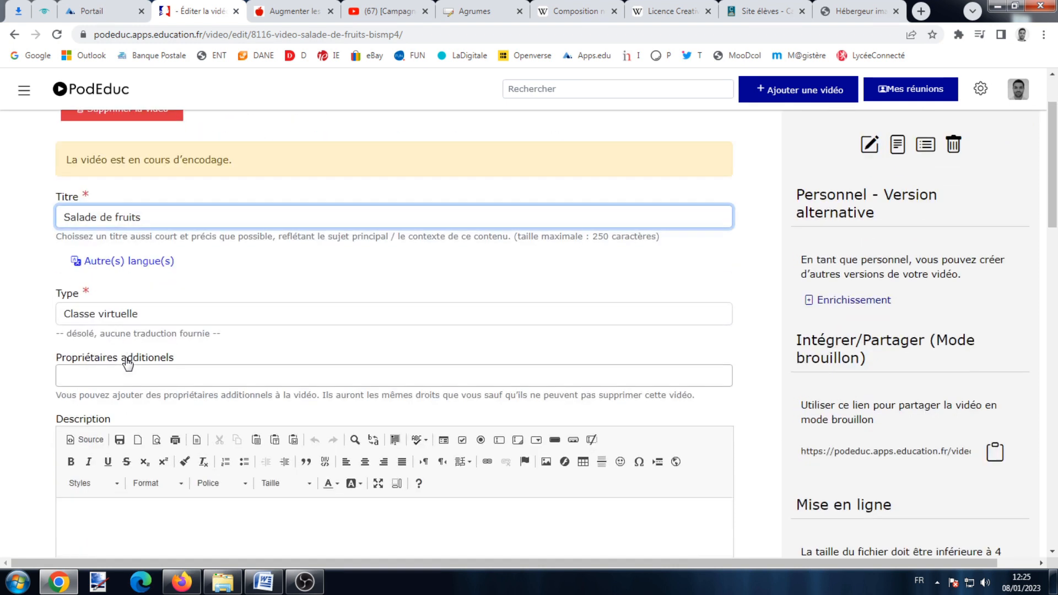
# Set the video type to Reportage and search for a user in Propriétaires additionnels.
pyautogui.click(137, 314)
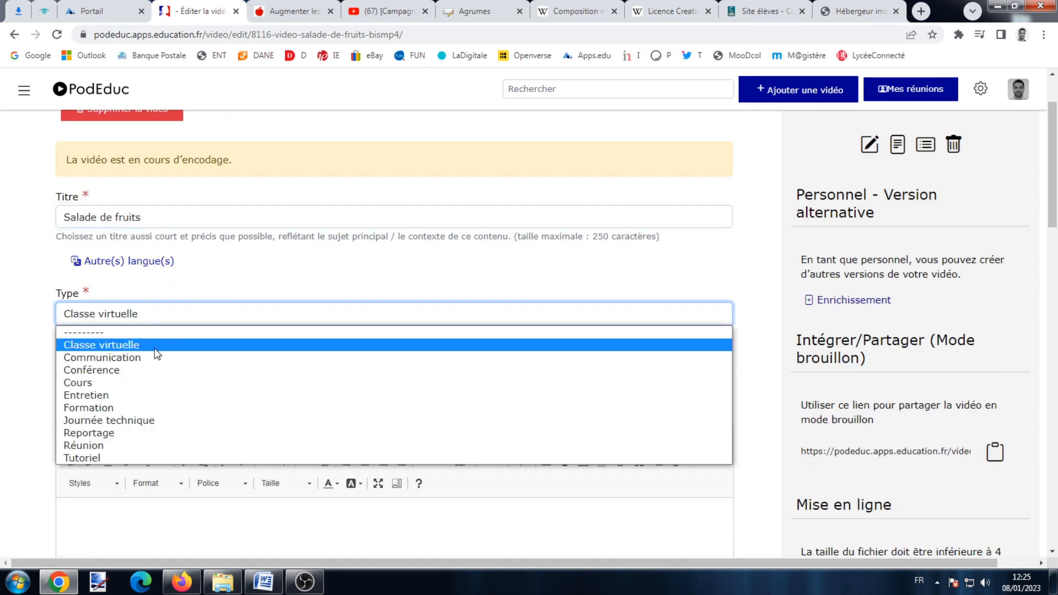
pyautogui.click(151, 436)
pyautogui.click(212, 374)
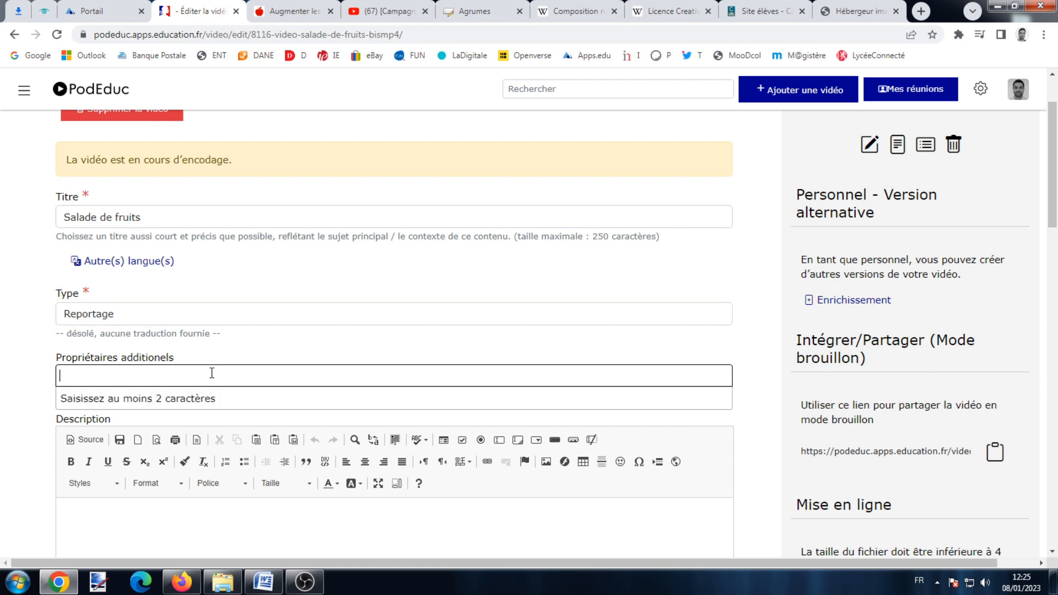
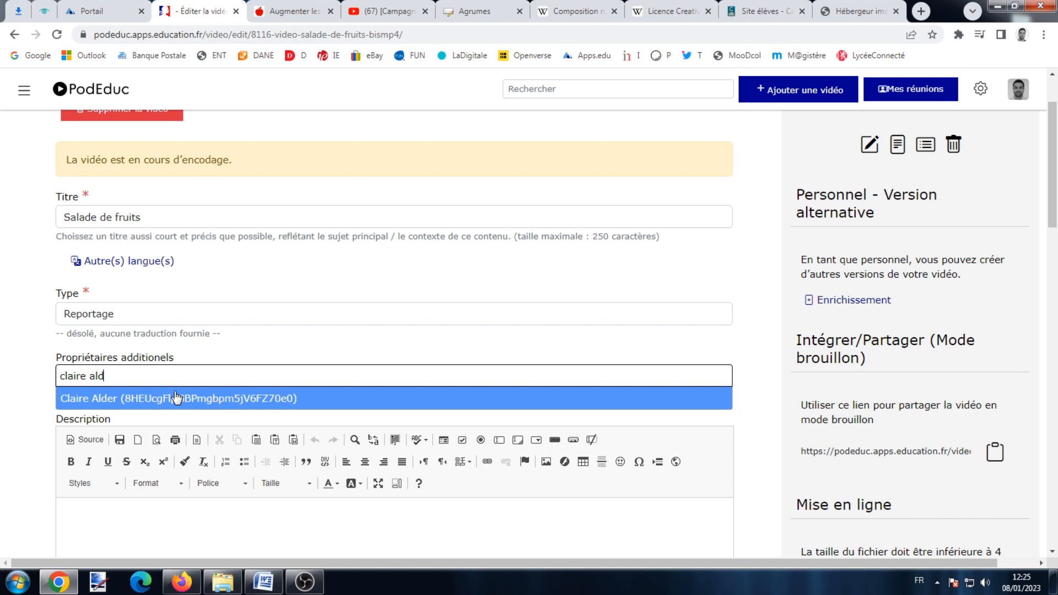
# Dismiss the owner suggestions and type 'Reportage sur la salade des fruits' as the description.
pyautogui.click(27, 390)
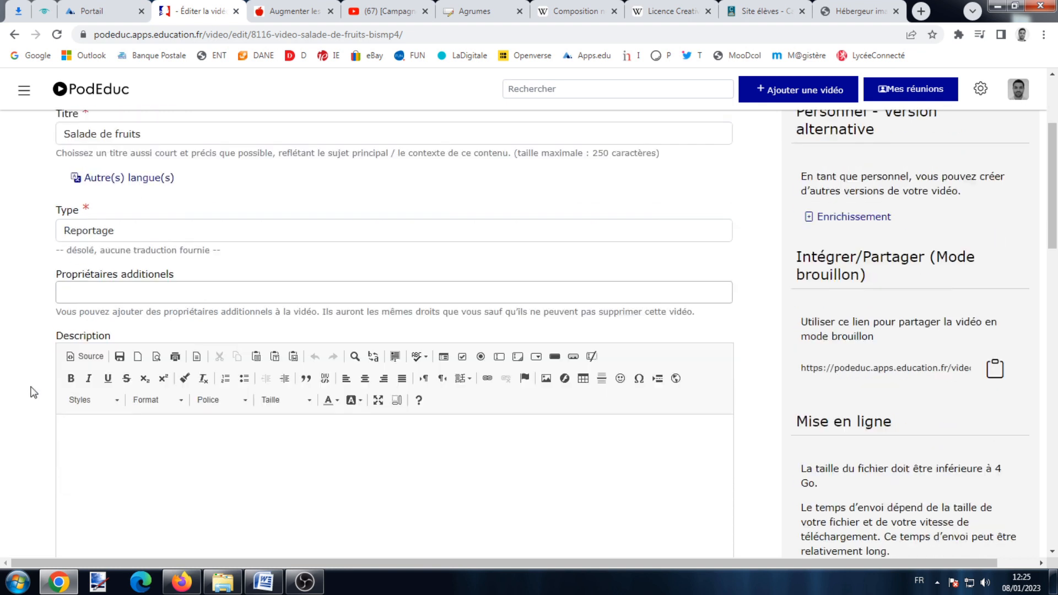
pyautogui.scroll(-3, 165, 389)
pyautogui.click(172, 352)
pyautogui.write('Reportage sur')
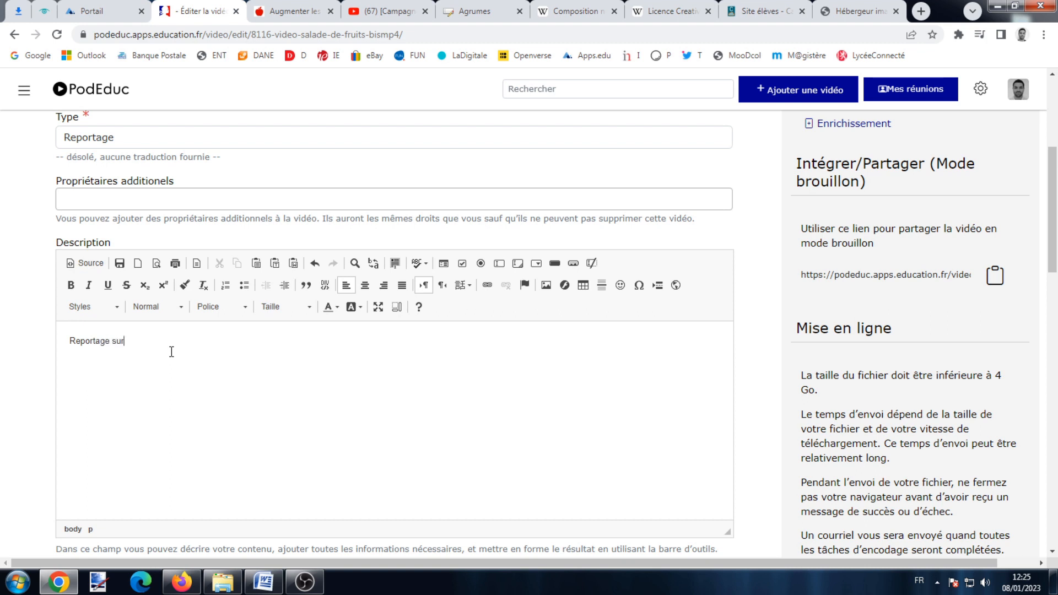
pyautogui.write(' la salade des fruits')
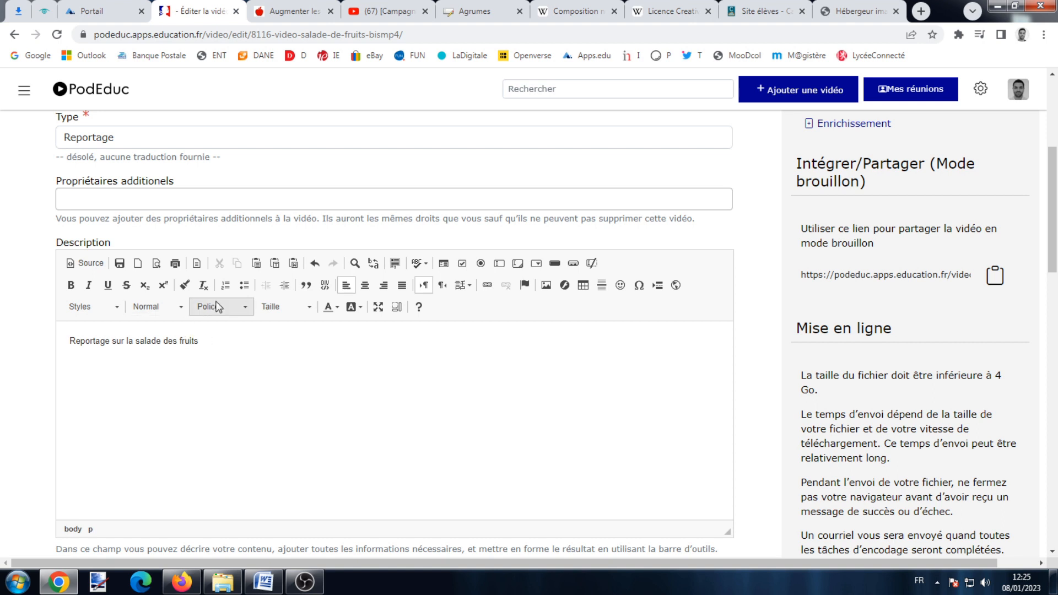
# Format the description bold, size 20 and blue, then select the word Reportage.
pyautogui.tripleClick(174, 338)
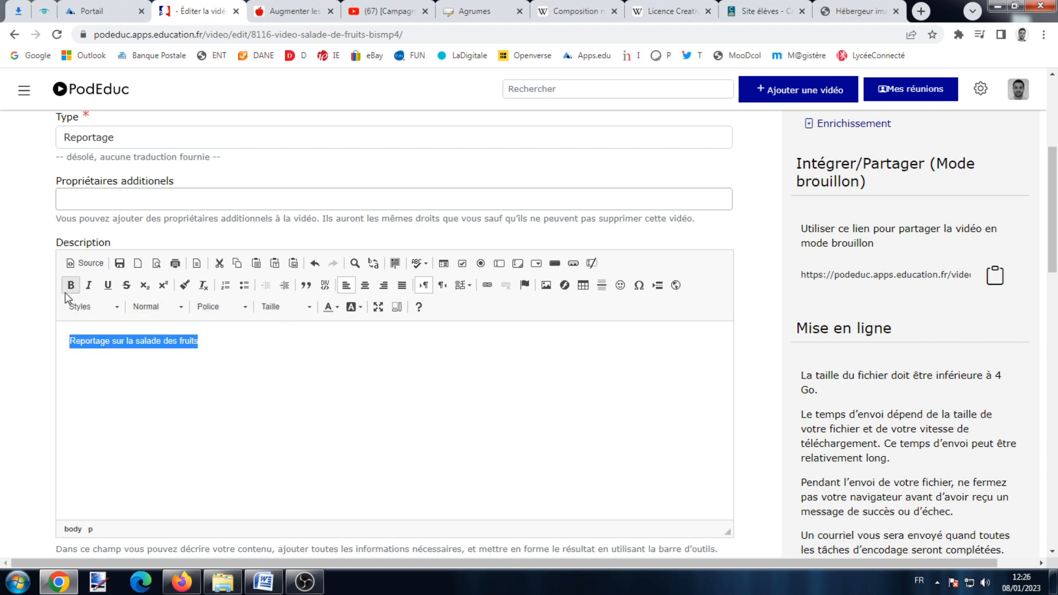
pyautogui.click(70, 285)
pyautogui.click(297, 308)
pyautogui.scroll(-3, 289, 370)
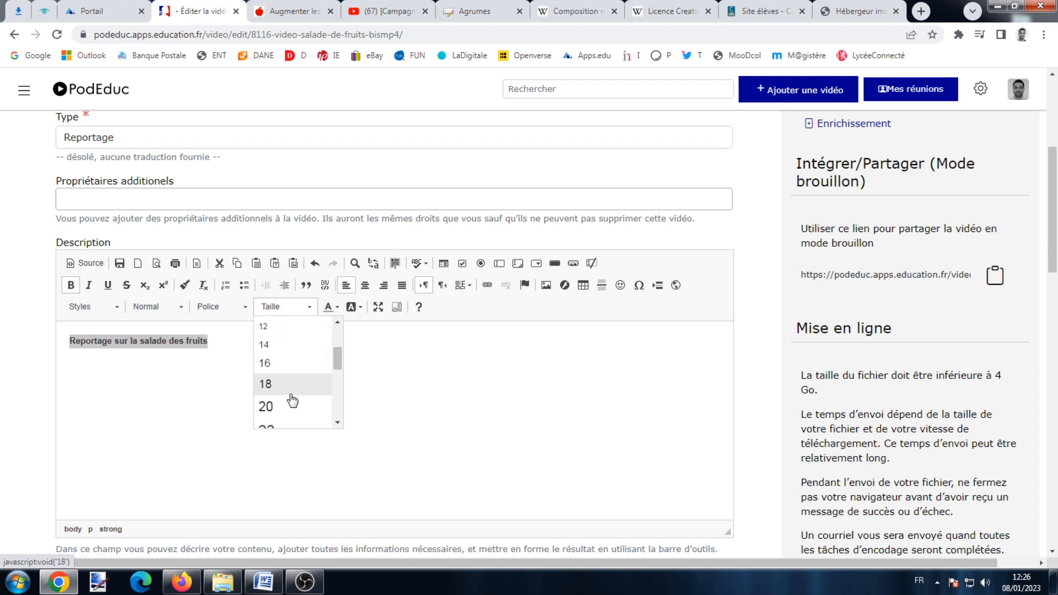
pyautogui.click(293, 406)
pyautogui.click(337, 308)
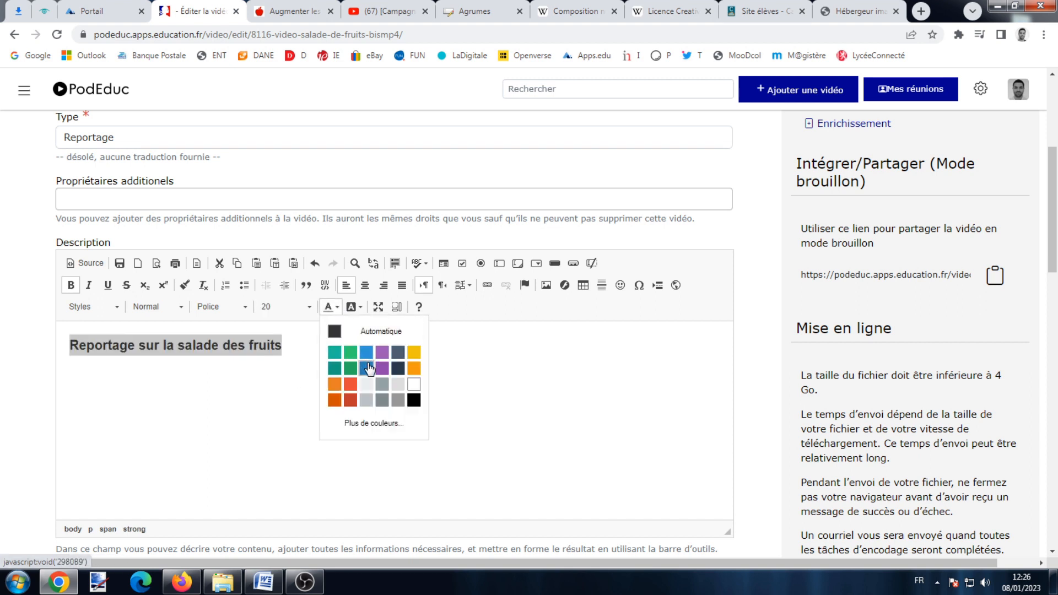
pyautogui.click(368, 367)
pyautogui.click(268, 345)
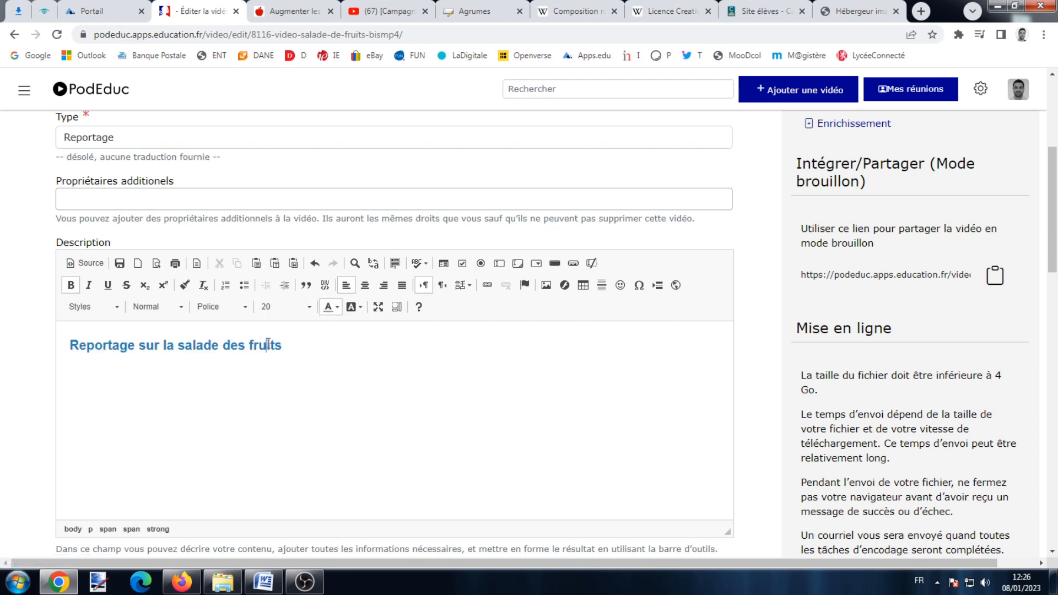
pyautogui.doubleClick(97, 345)
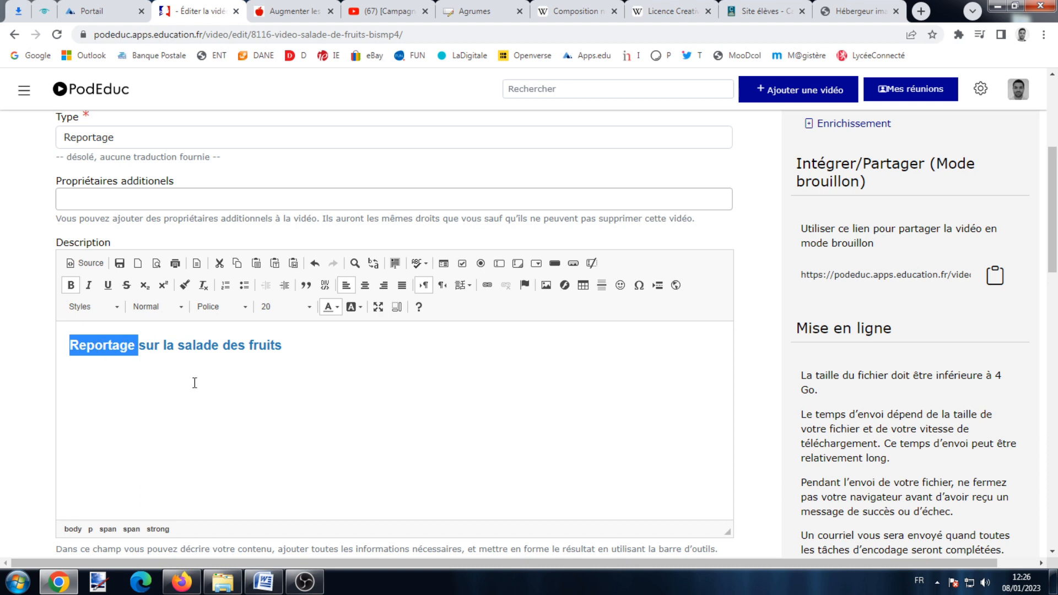
pyautogui.click(485, 284)
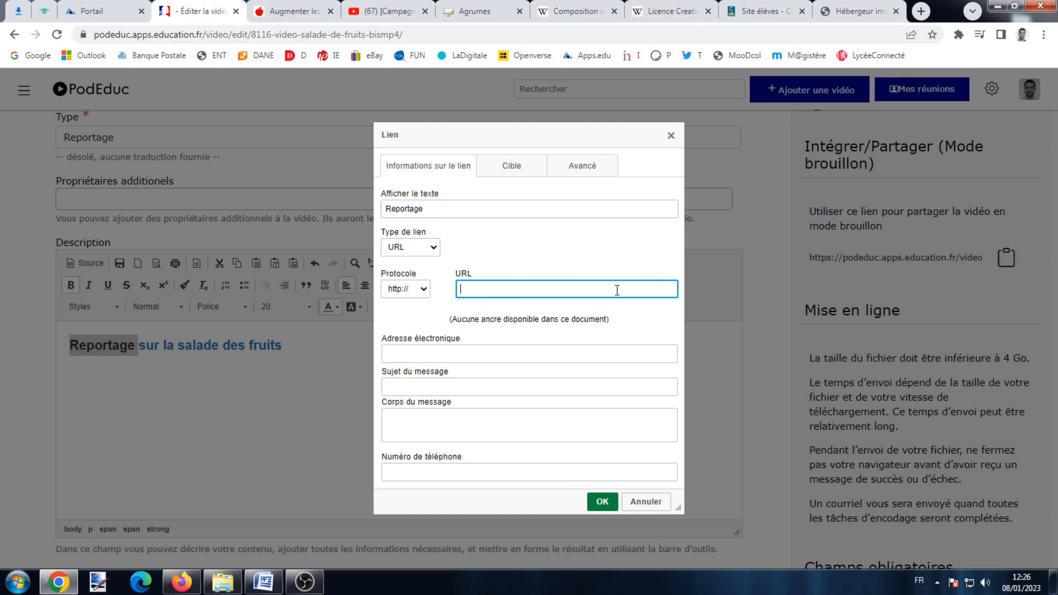
pyautogui.click(672, 136)
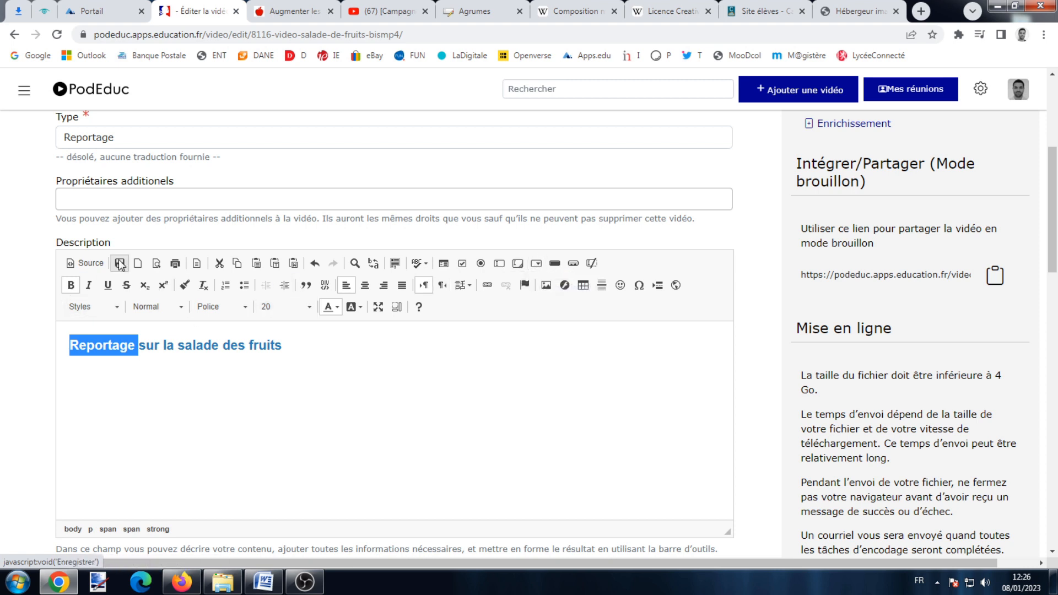
pyautogui.click(363, 349)
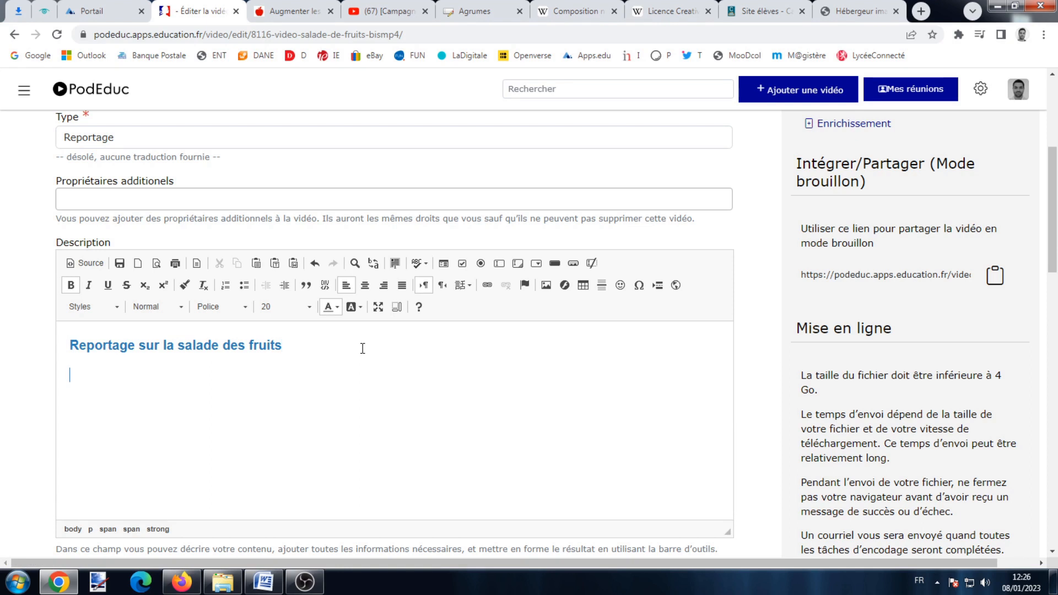
# Open the Propriétés de l'image dialog in the description and switch to the Hébergeur image tab.
pyautogui.click(546, 286)
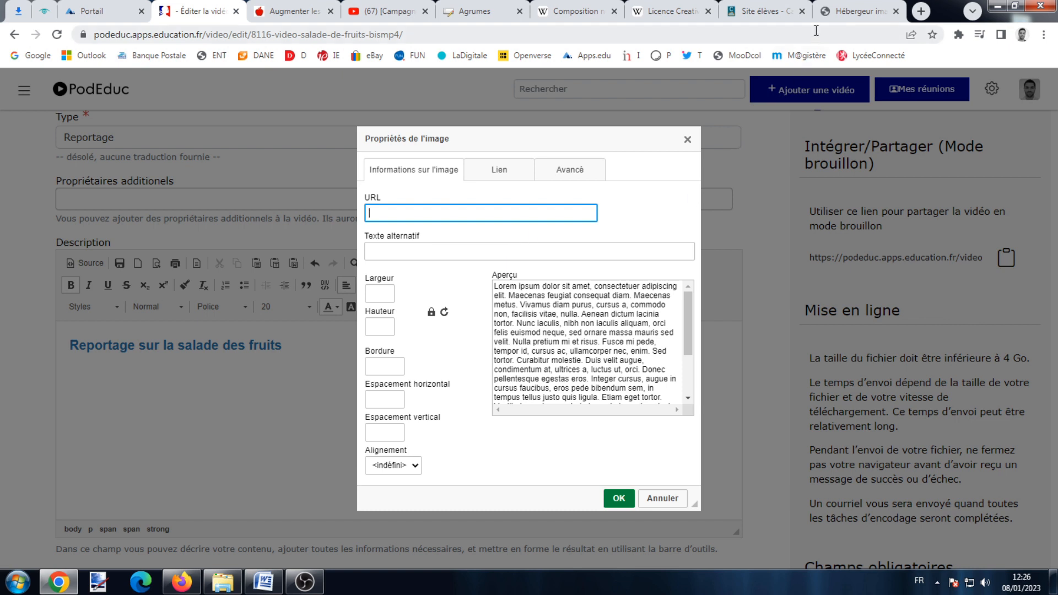
pyautogui.click(849, 11)
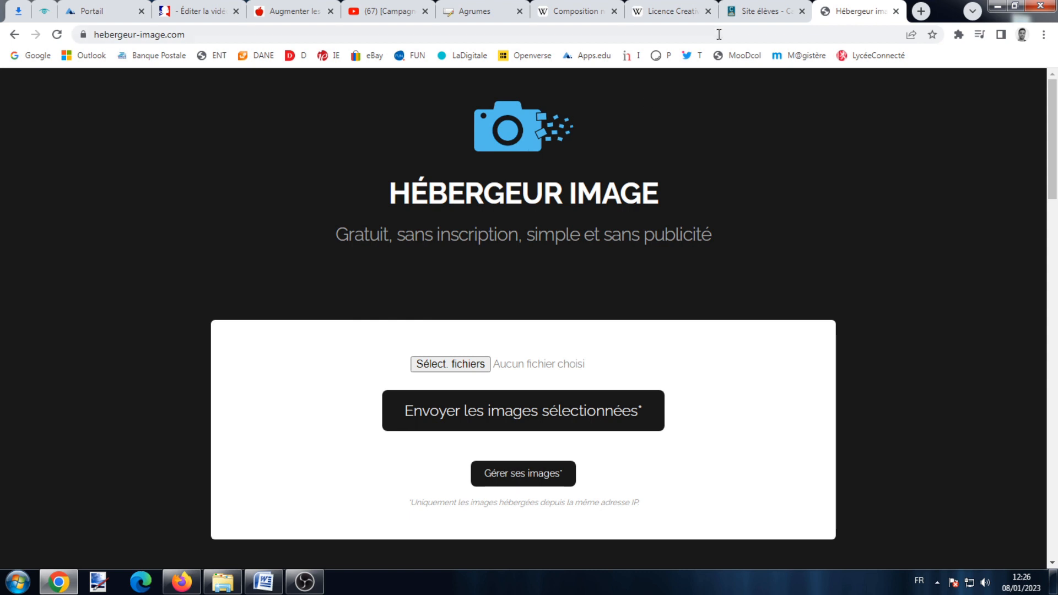
# Open Salade de fruits 3.jpg full-size, copy its image address, and return to PodEduc.
pyautogui.click(763, 11)
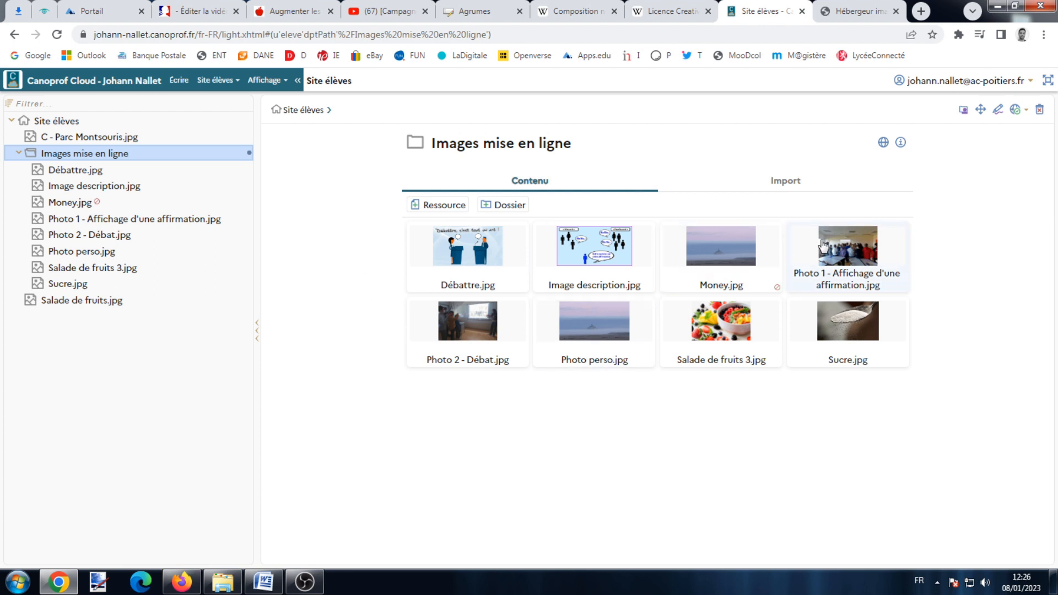
pyautogui.click(720, 322)
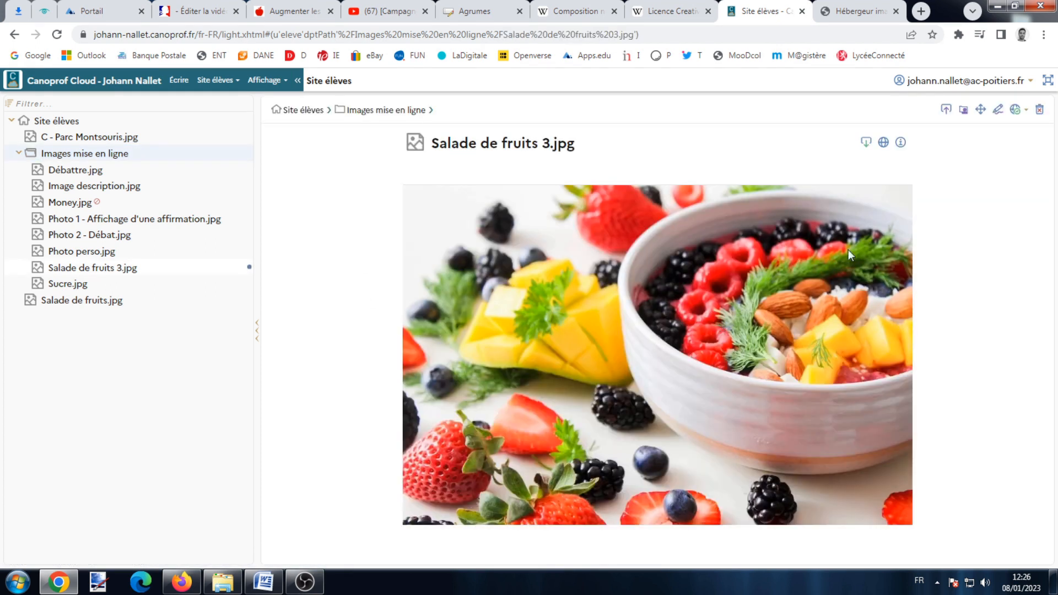
pyautogui.click(884, 143)
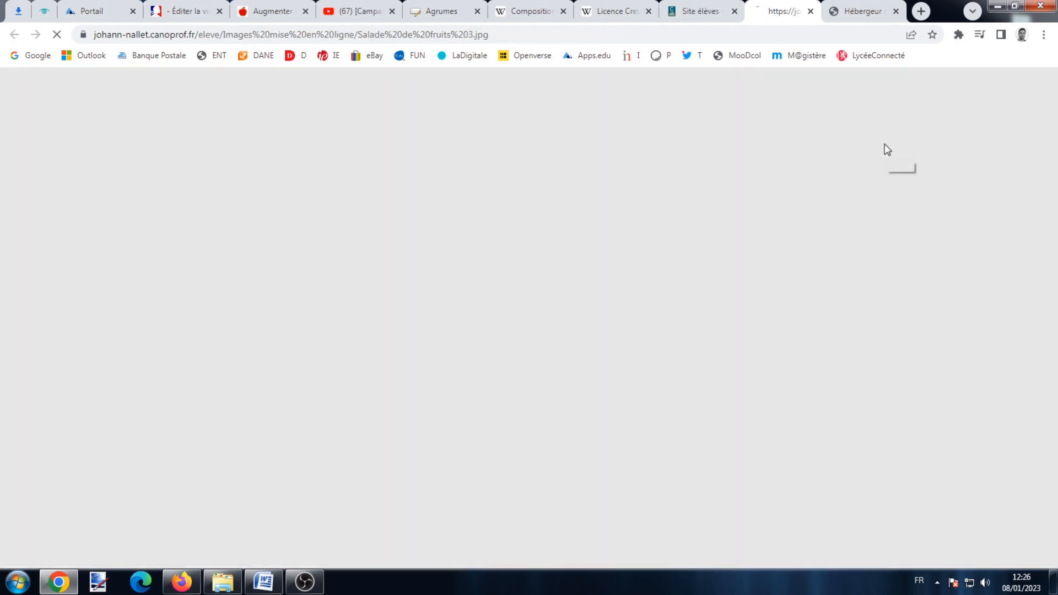
pyautogui.rightClick(681, 179)
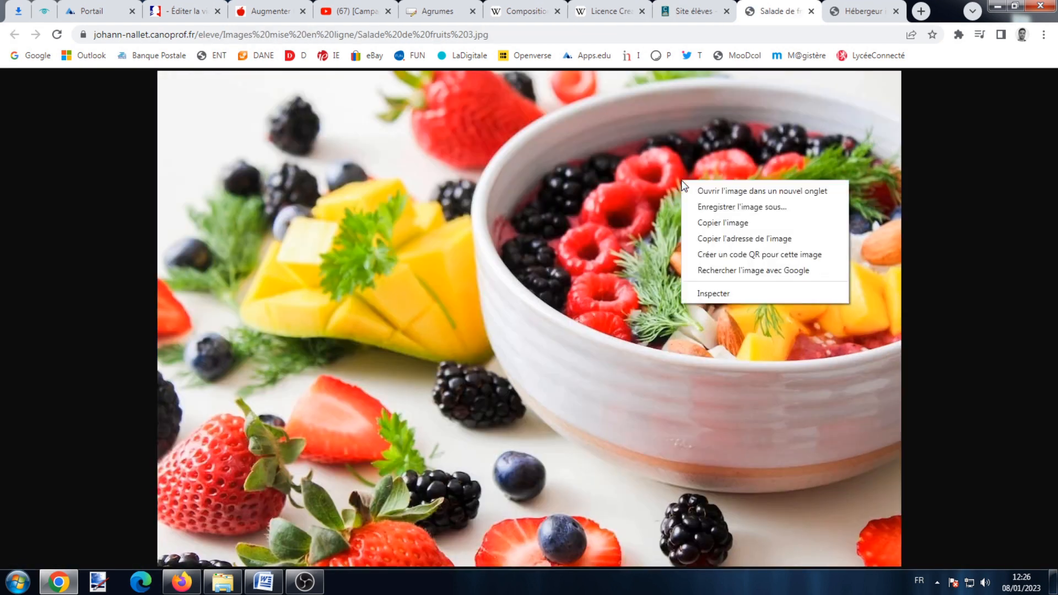
pyautogui.click(745, 236)
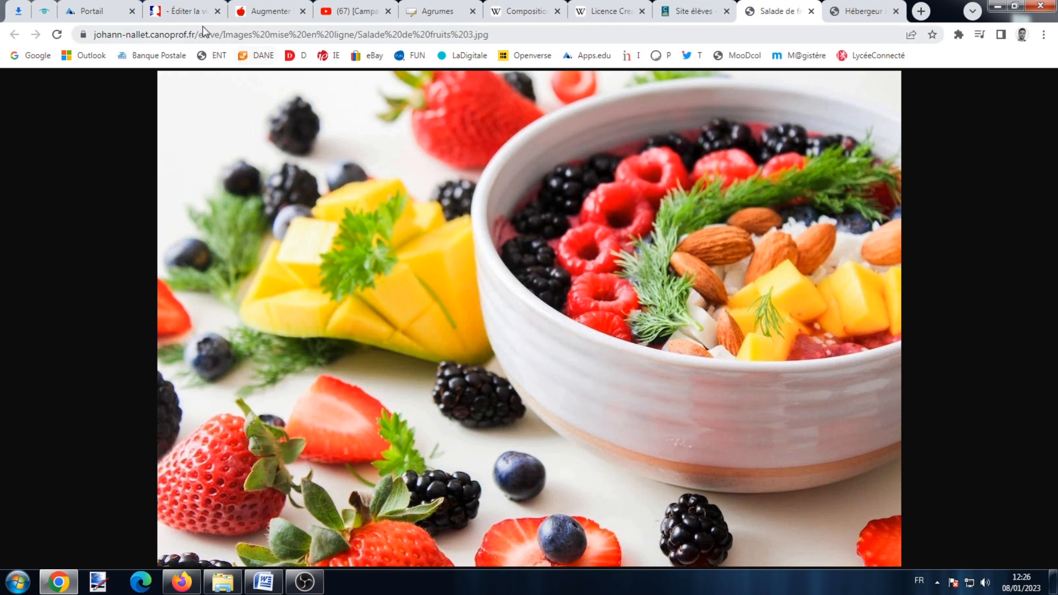
pyautogui.click(184, 11)
# Paste the fruit-salad image address and insert the image at width 500 below the heading.
pyautogui.rightClick(430, 213)
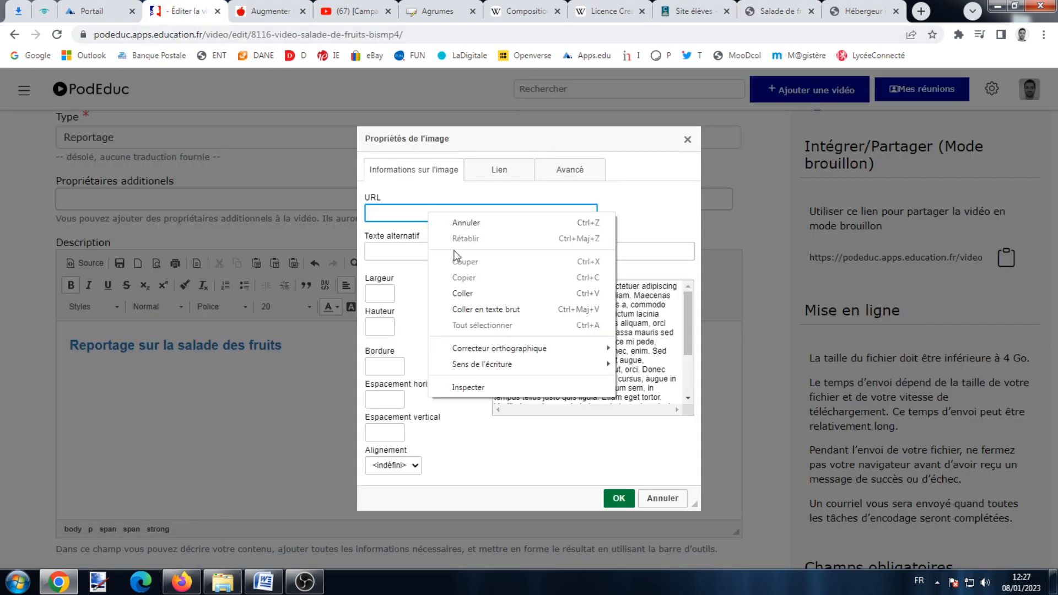
pyautogui.click(465, 290)
pyautogui.click(650, 213)
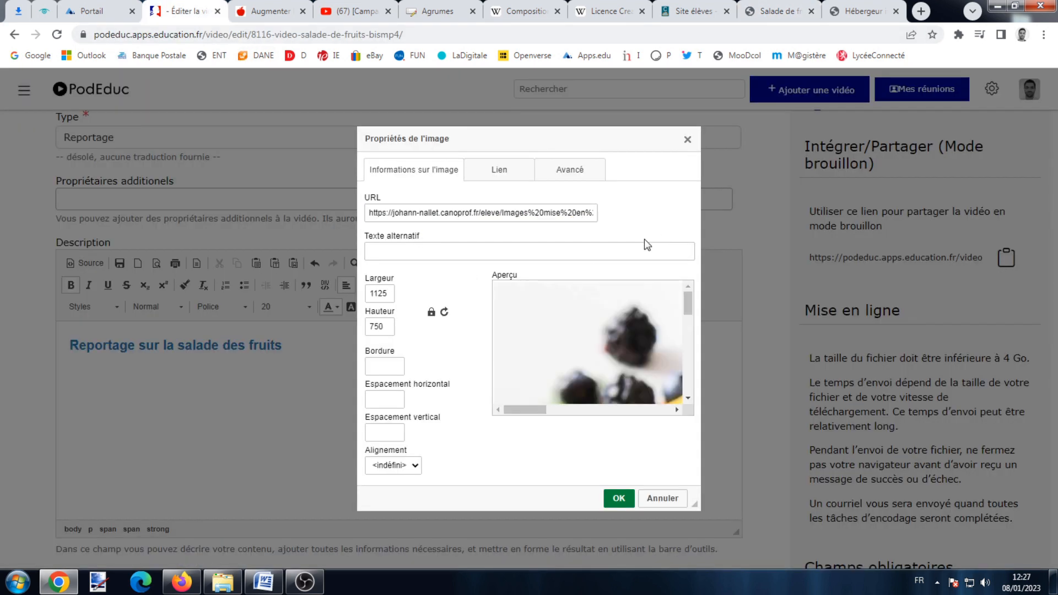
pyautogui.doubleClick(380, 293)
pyautogui.write('500')
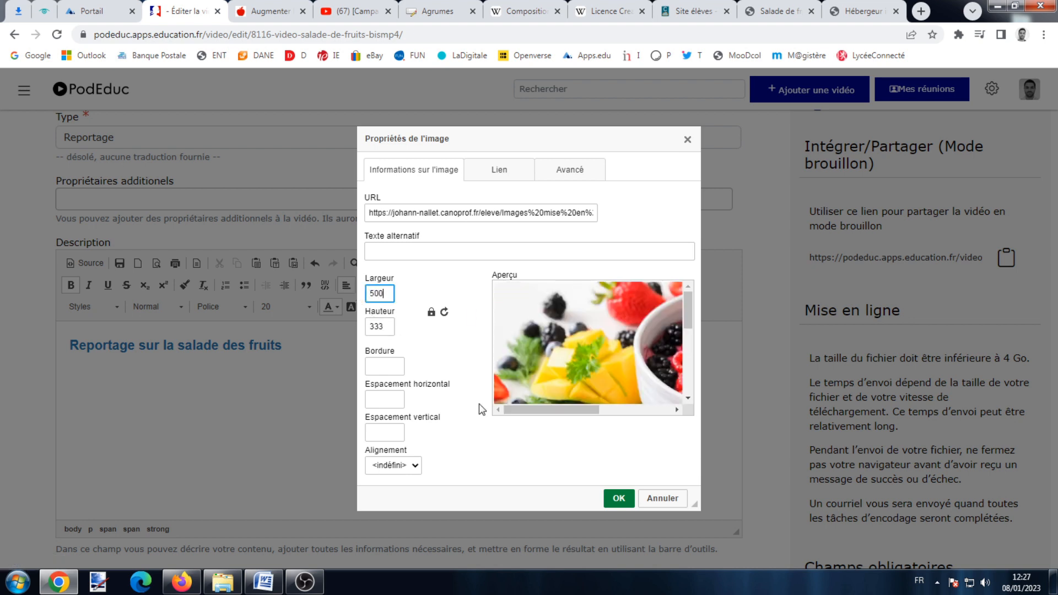
pyautogui.click(616, 496)
pyautogui.scroll(2, 331, 395)
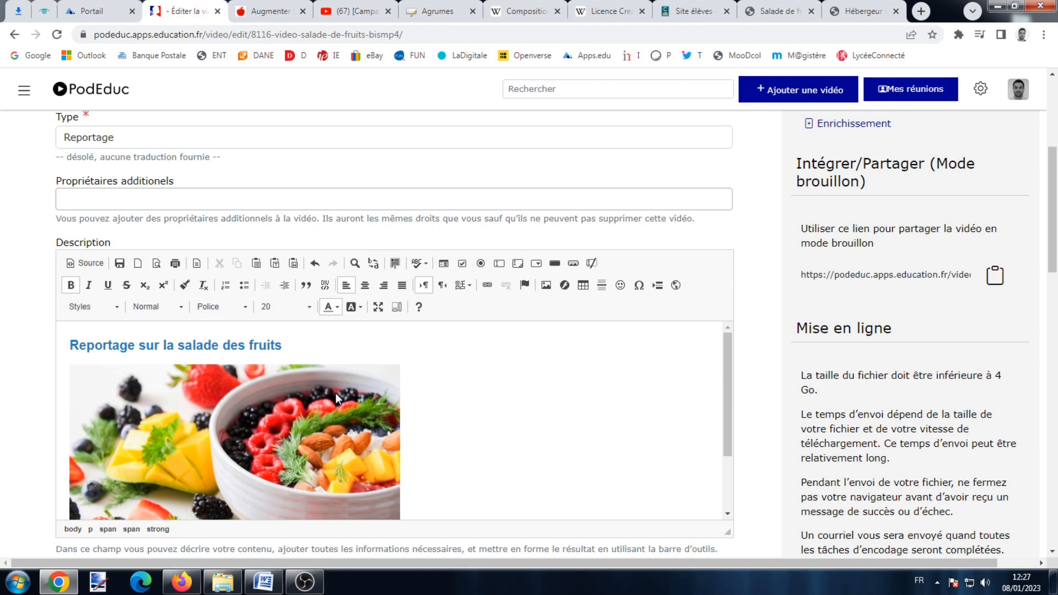
pyautogui.scroll(-5, 336, 392)
# Keep Français as the main language and turn on Transcrire.
pyautogui.scroll(-3, 358, 392)
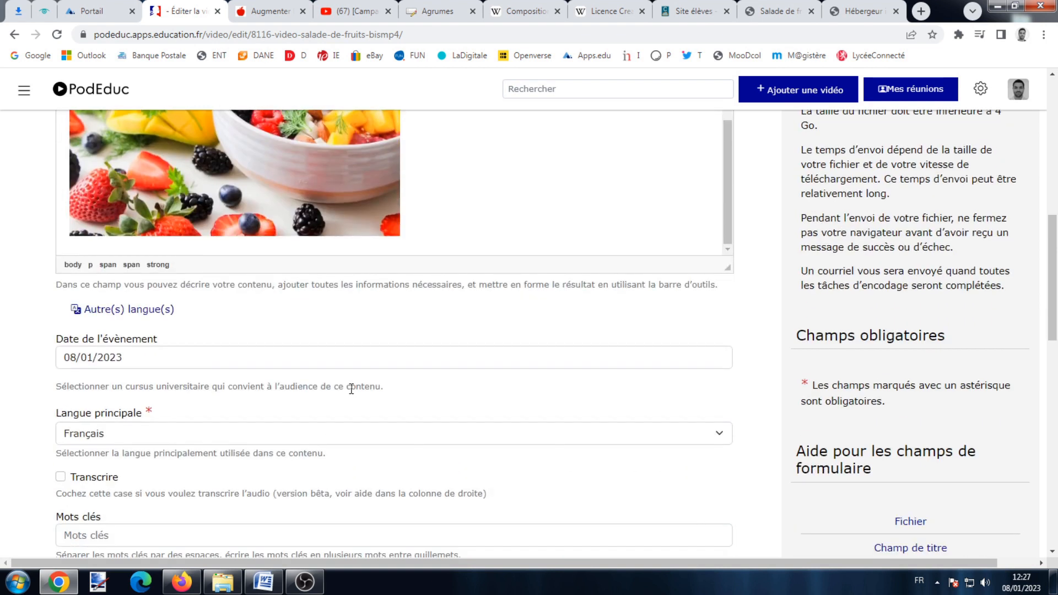
pyautogui.scroll(-3, 153, 359)
pyautogui.click(141, 348)
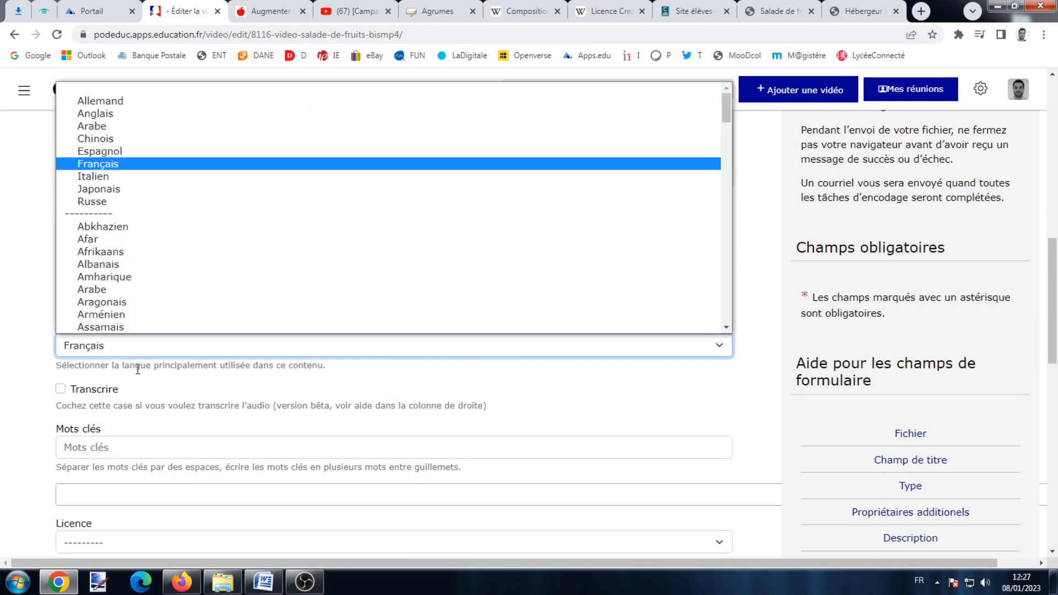
pyautogui.click(140, 167)
pyautogui.scroll(-3, 194, 305)
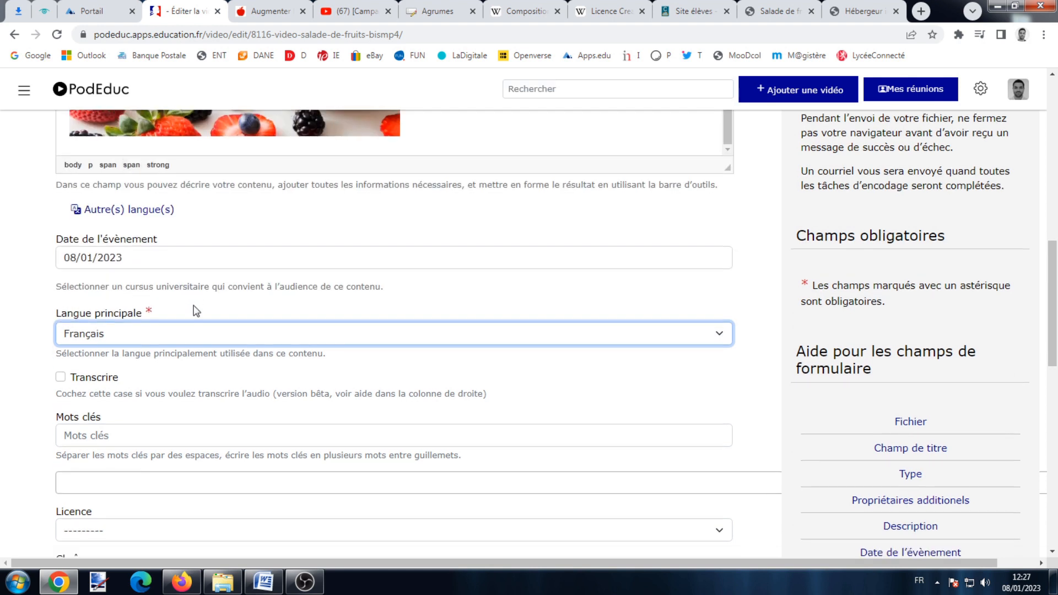
pyautogui.click(60, 214)
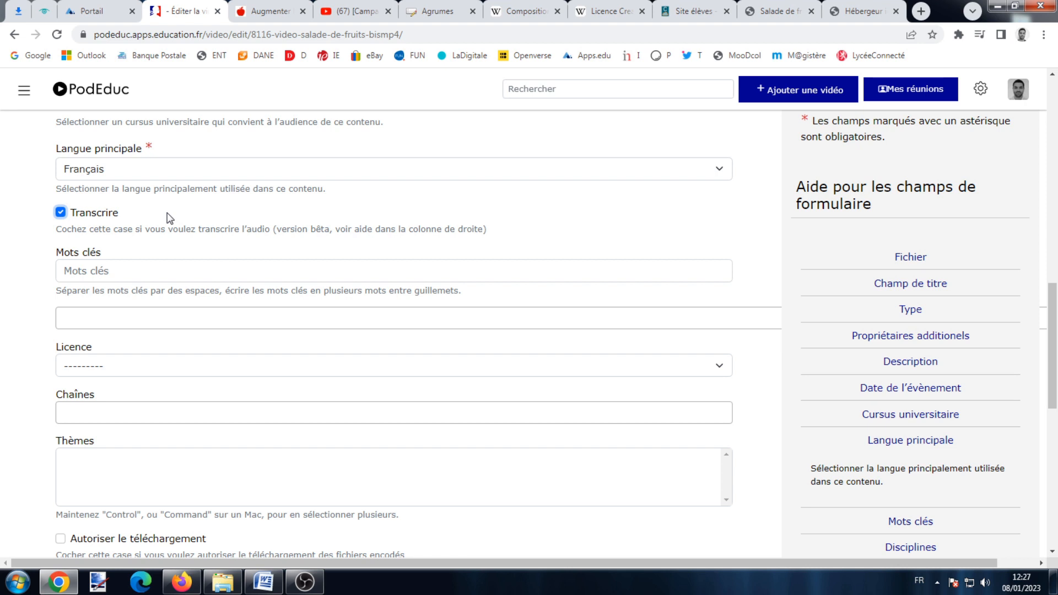
# Enter the keywords "dessert" and "nutrition" in Mots clés.
pyautogui.click(160, 272)
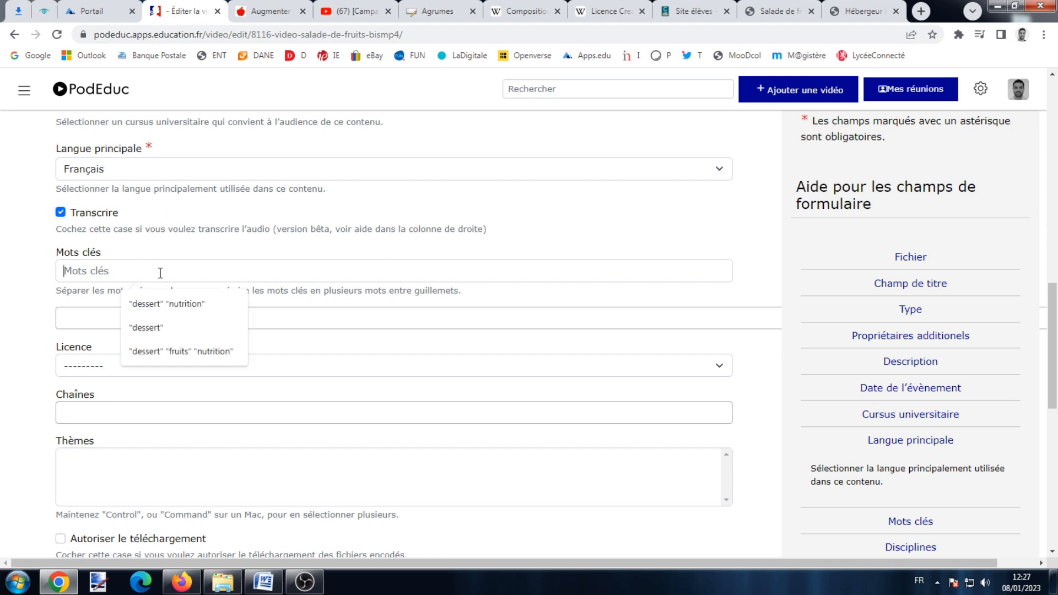
pyautogui.write('"desse')
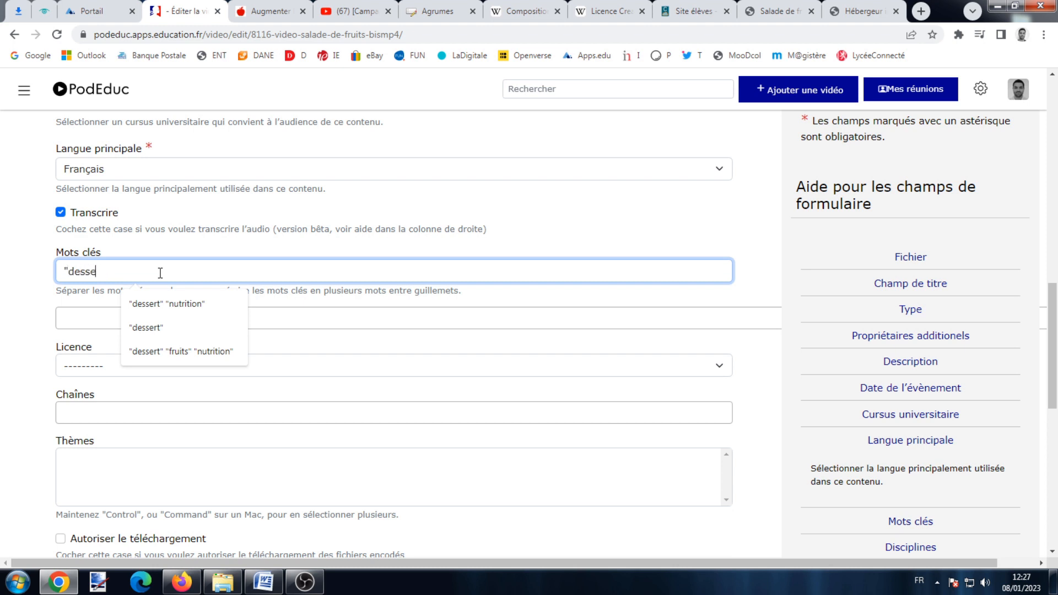
pyautogui.write('rt" "')
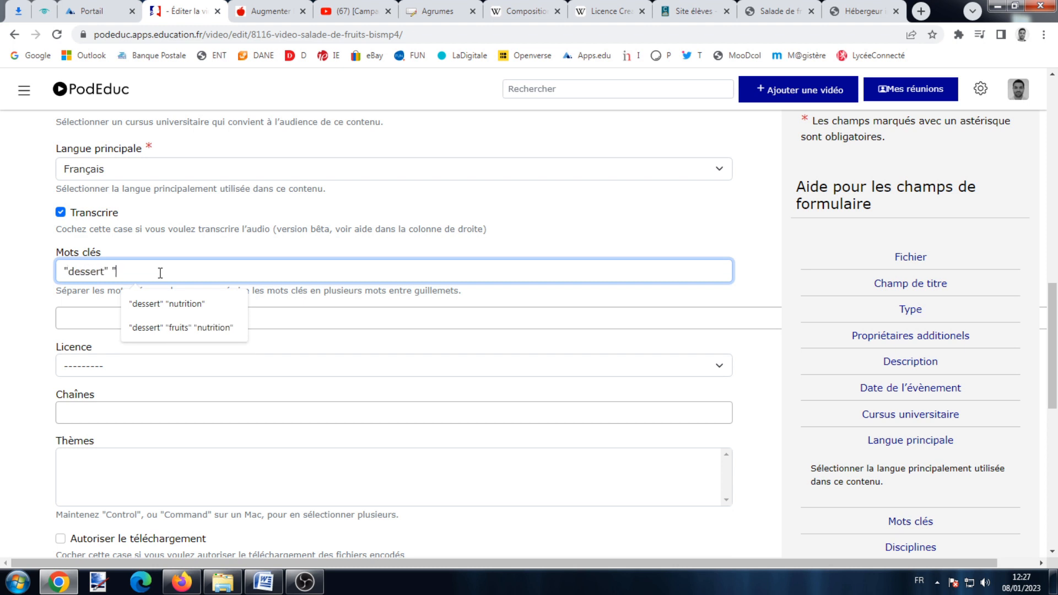
pyautogui.write('nutrition"')
pyautogui.click(40, 289)
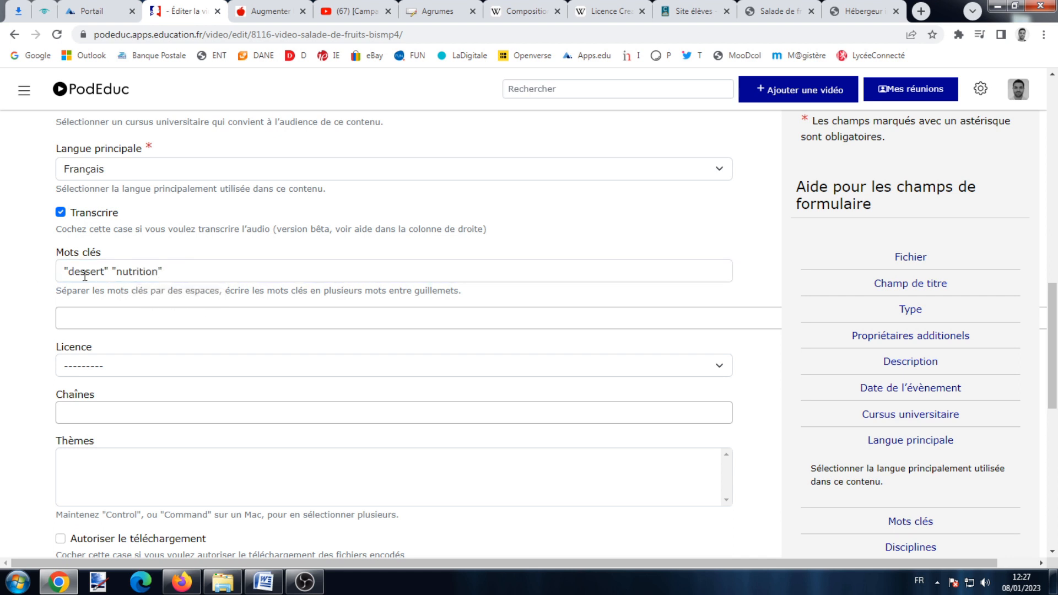
pyautogui.scroll(-2, 126, 283)
# Choose Attribution - Pas d'Utilisation Commerciale - Partage dans les Mêmes Conditions 4.0 as the licence.
pyautogui.click(128, 280)
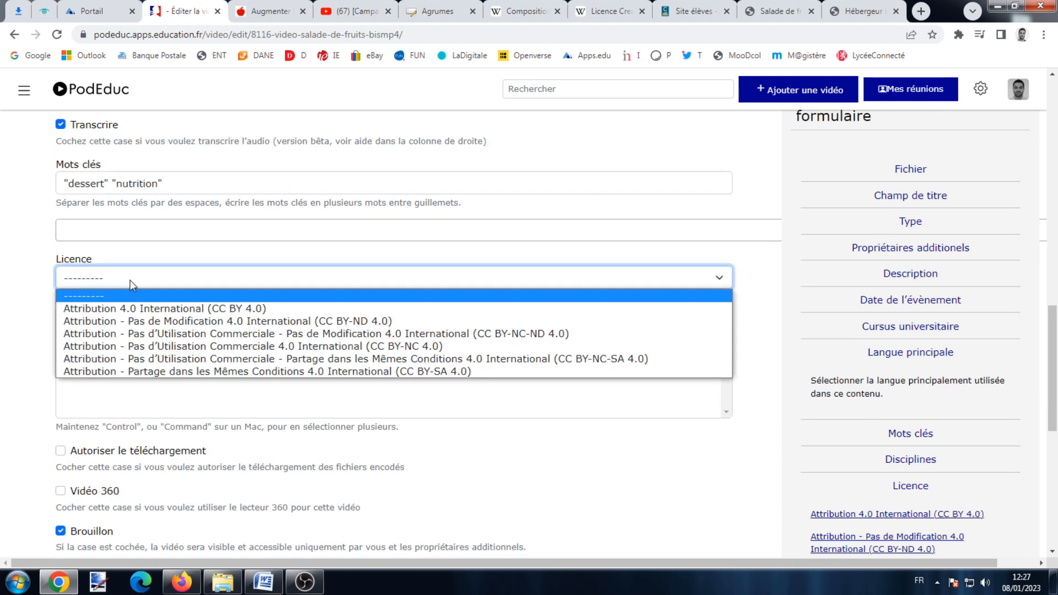
pyautogui.click(247, 359)
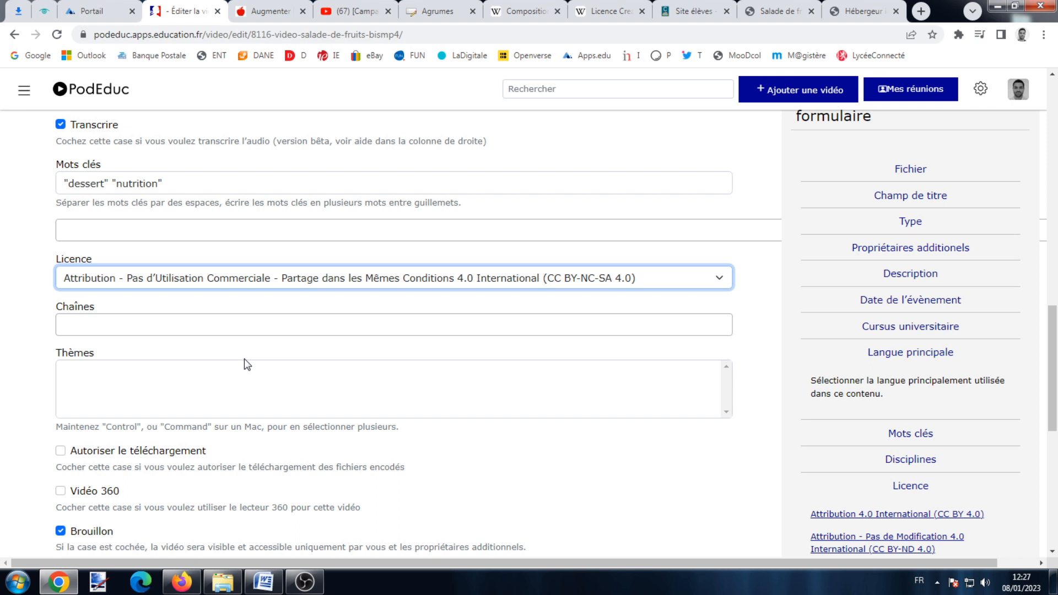
pyautogui.scroll(-3, 914, 413)
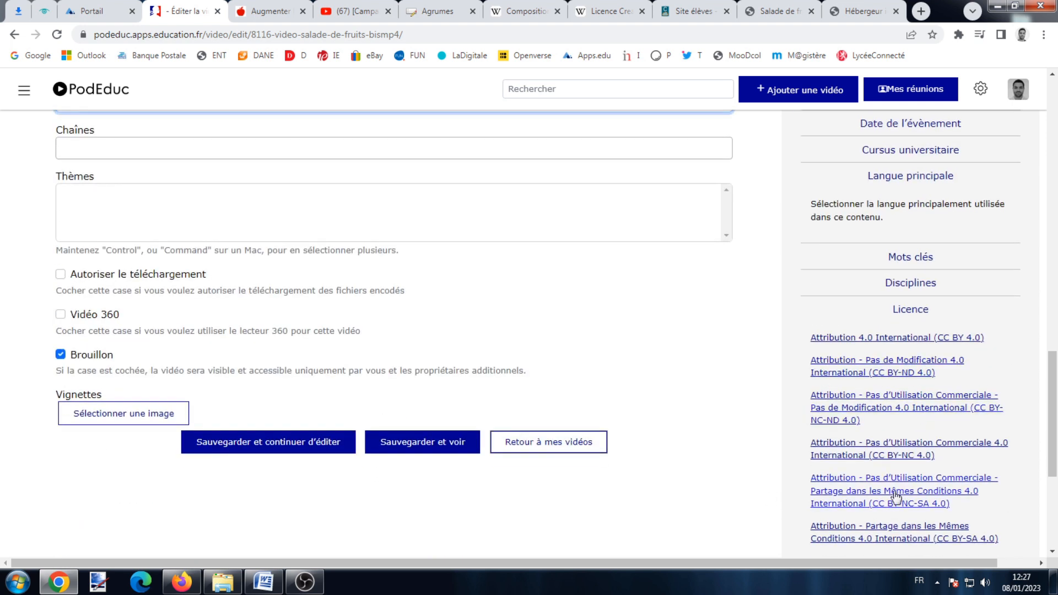
pyautogui.click(594, 10)
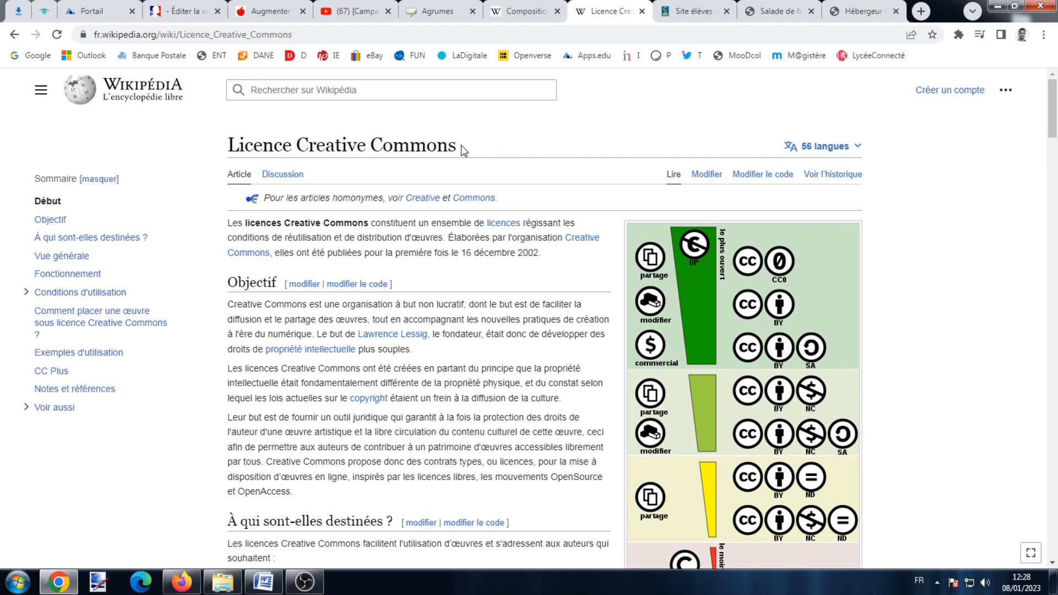
pyautogui.scroll(-5, 465, 185)
pyautogui.scroll(-10, 464, 186)
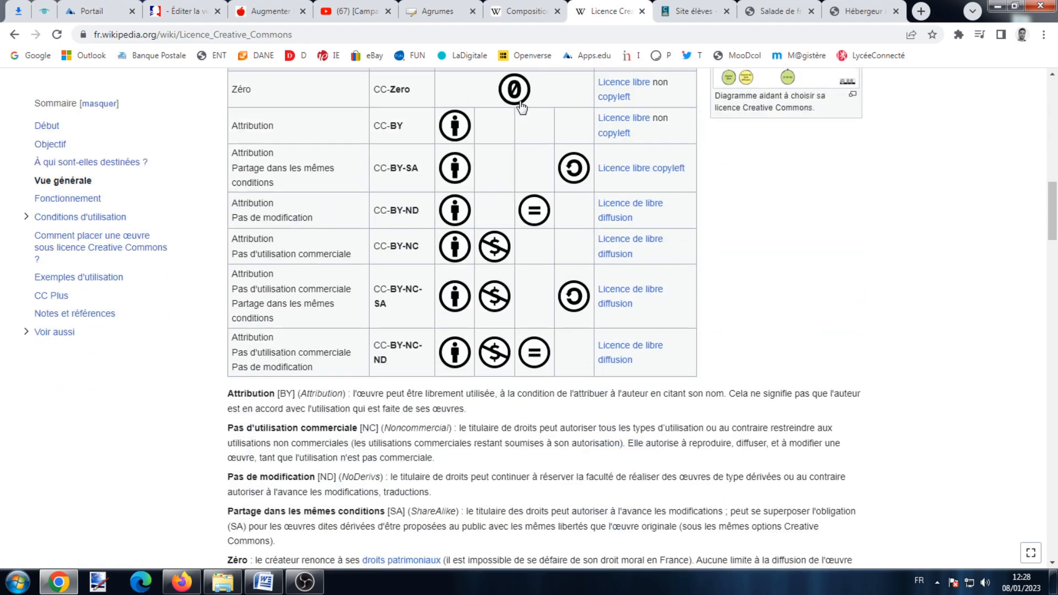
pyautogui.scroll(15, 333, 353)
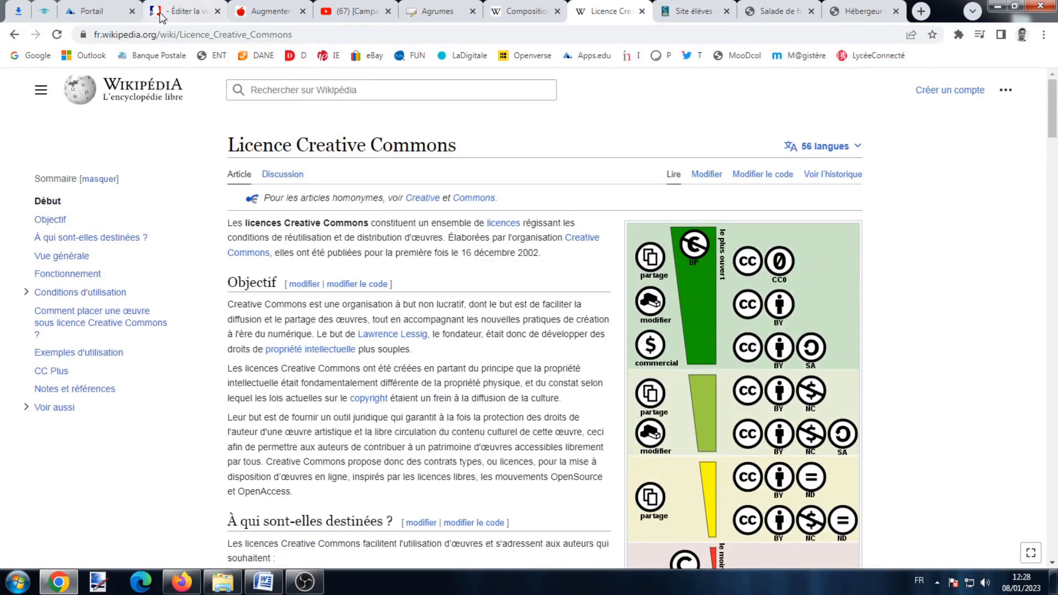
pyautogui.click(181, 11)
pyautogui.scroll(2, 242, 291)
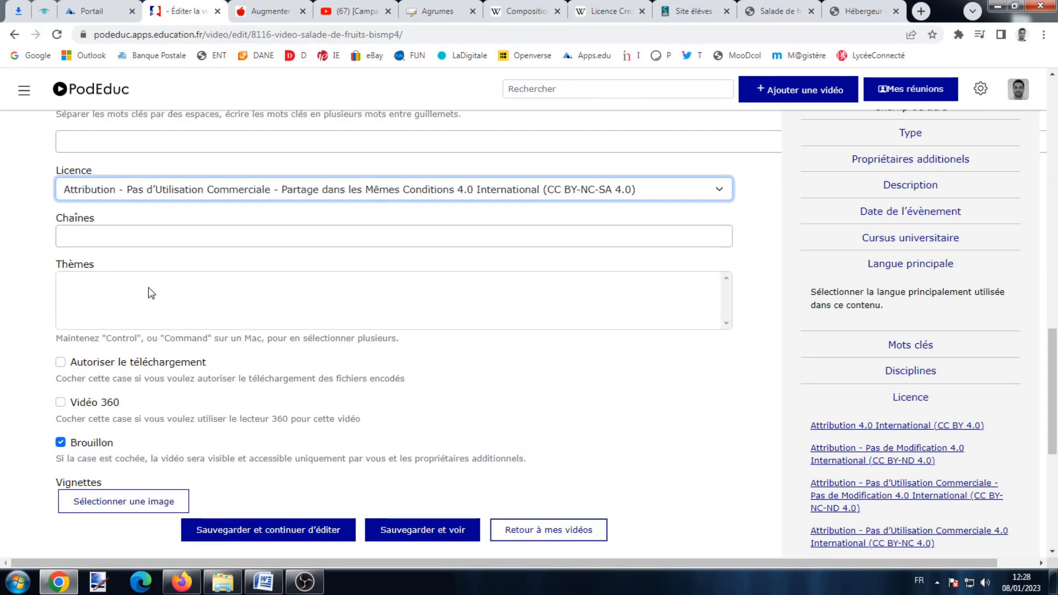
pyautogui.click(103, 10)
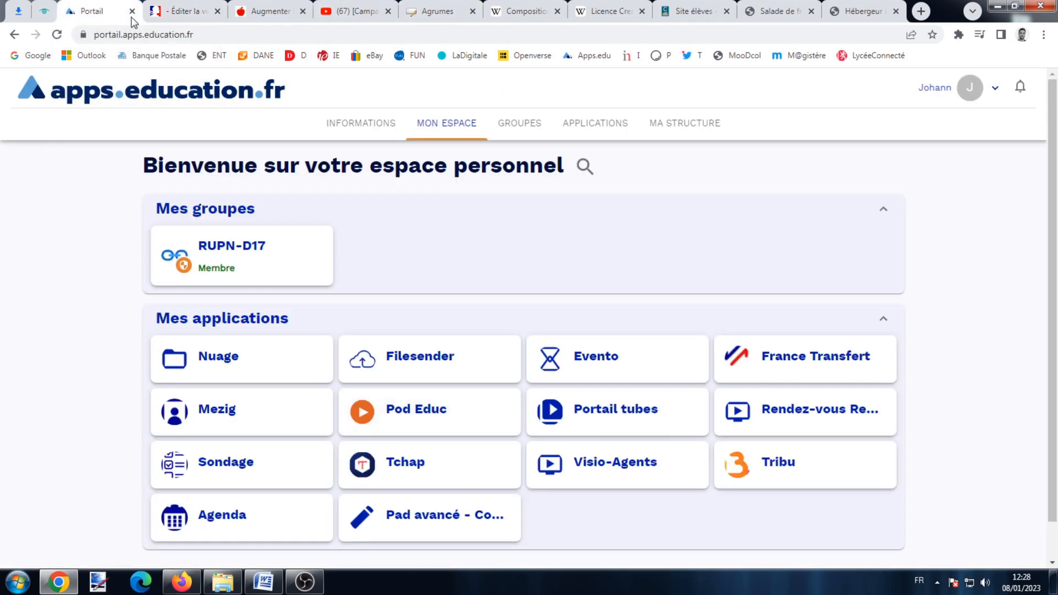
pyautogui.click(390, 410)
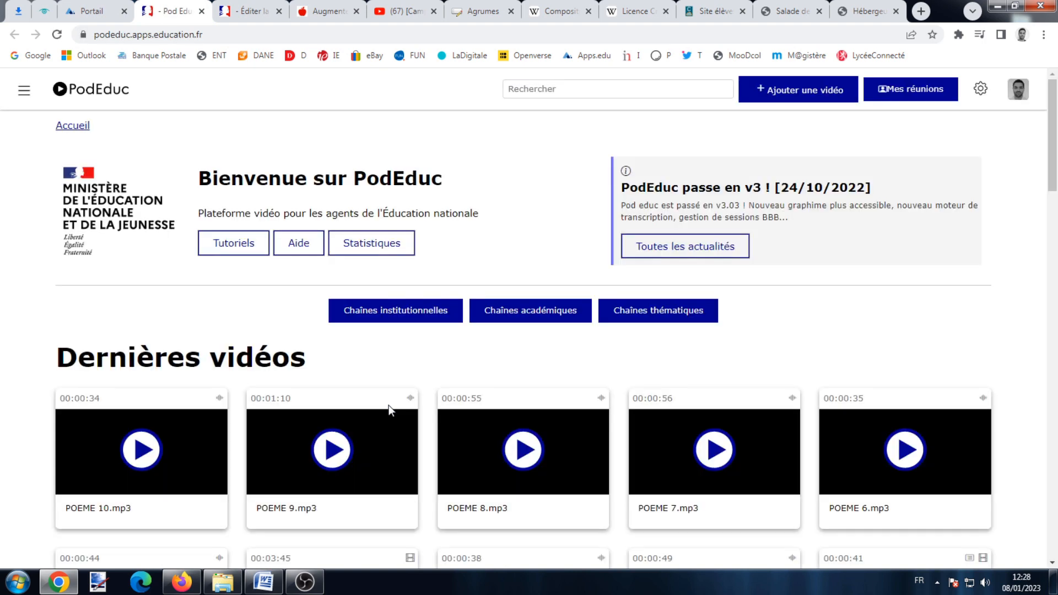
pyautogui.click(368, 304)
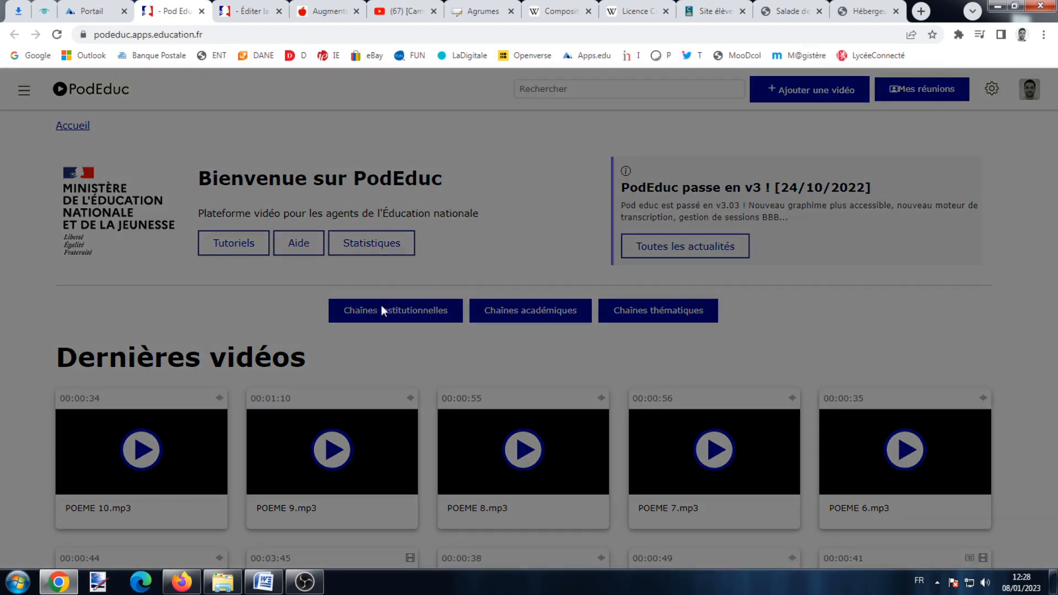
pyautogui.scroll(-1, 419, 285)
pyautogui.scroll(8, 1013, 150)
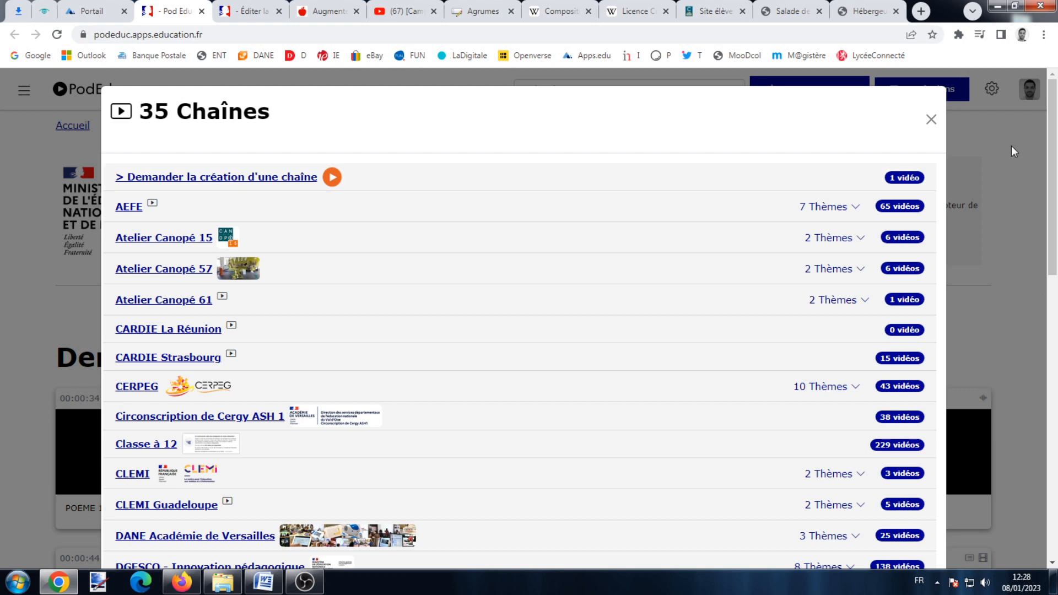
pyautogui.click(931, 119)
pyautogui.click(548, 307)
pyautogui.scroll(-2, 606, 209)
pyautogui.scroll(2, 668, 206)
pyautogui.click(931, 119)
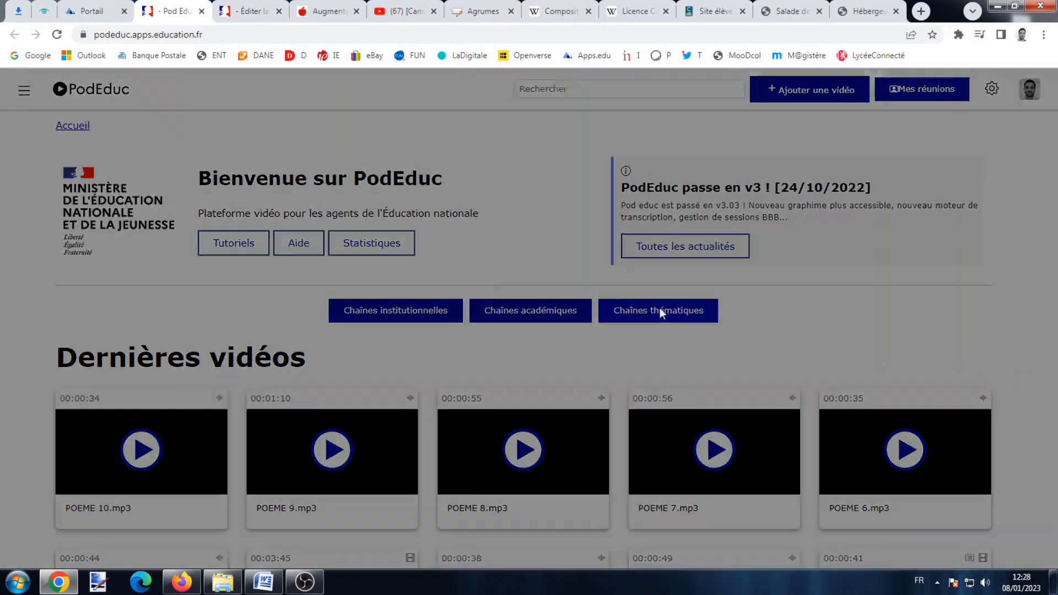
pyautogui.click(659, 307)
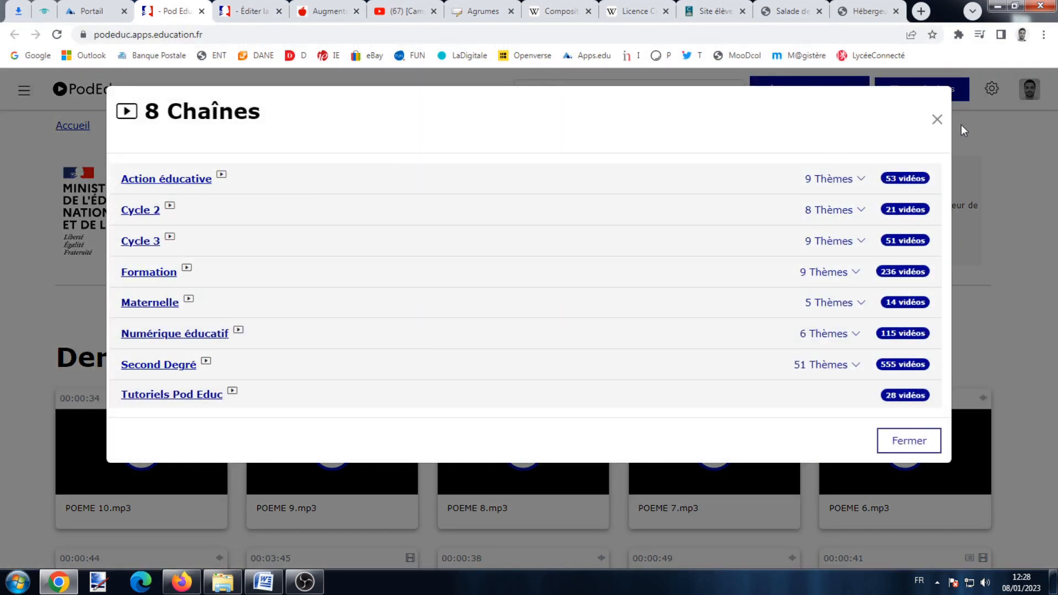
pyautogui.click(936, 119)
pyautogui.click(254, 13)
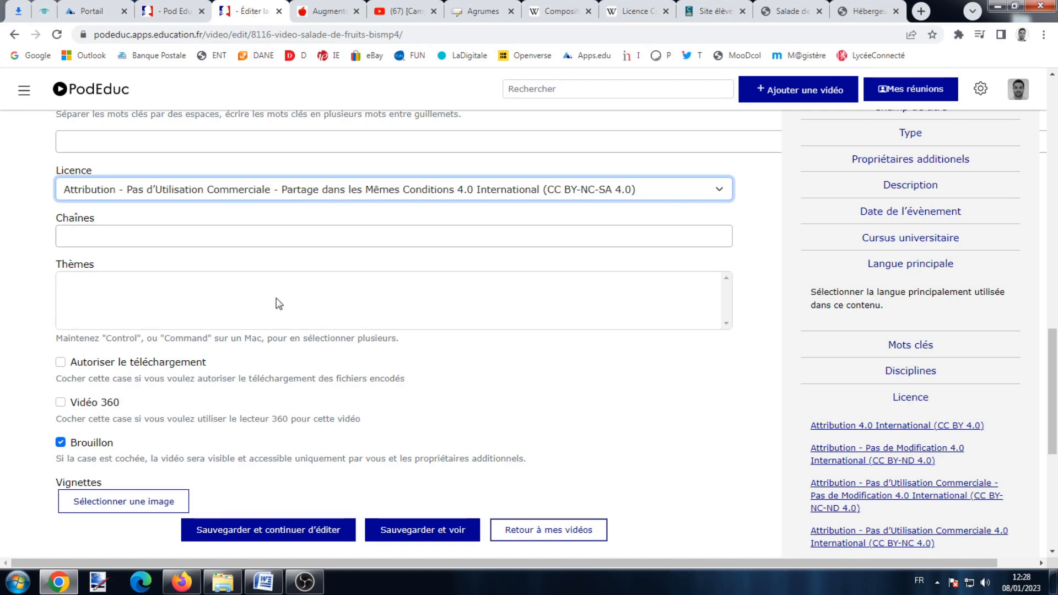
pyautogui.click(270, 238)
# Add the Second Degré channel and the Hôtellerie Restauration theme.
pyautogui.write('se')
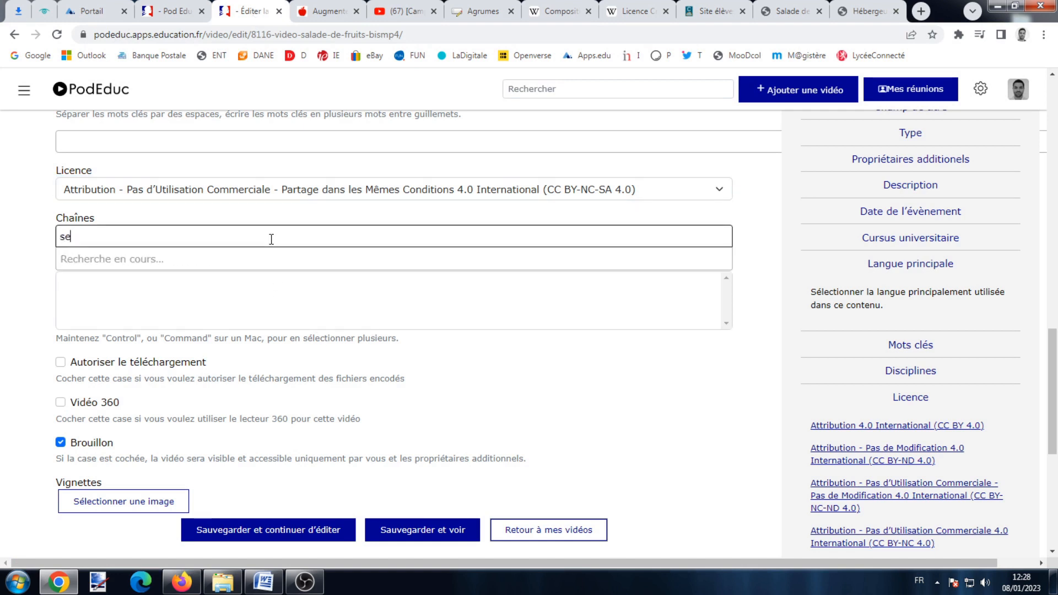
pyautogui.write('c')
pyautogui.click(264, 263)
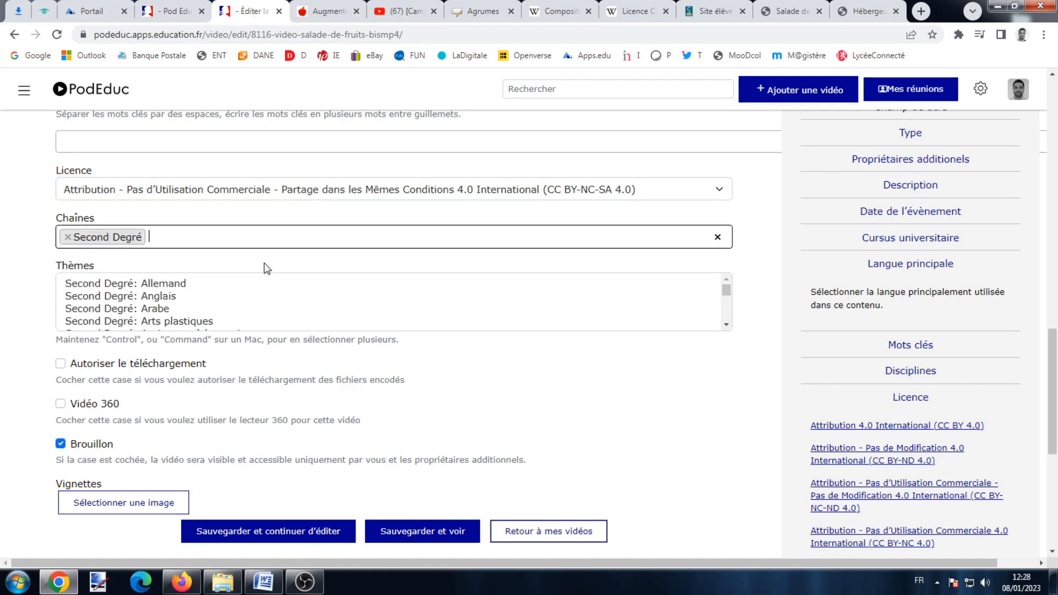
pyautogui.scroll(-2, 287, 301)
pyautogui.scroll(-3, 288, 301)
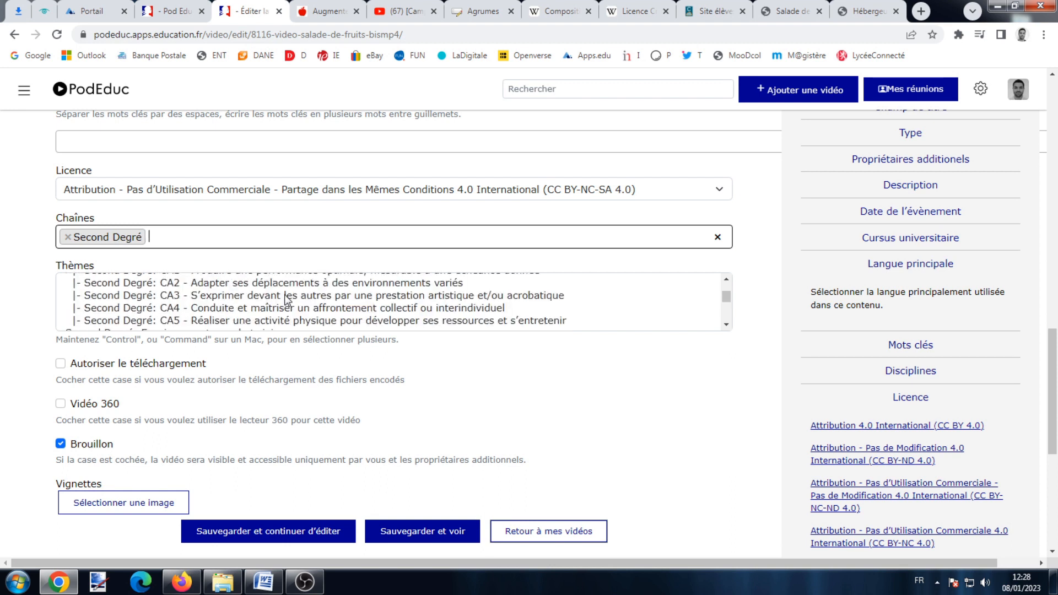
pyautogui.scroll(2, 284, 296)
pyautogui.scroll(-8, 285, 299)
pyautogui.scroll(3, 283, 300)
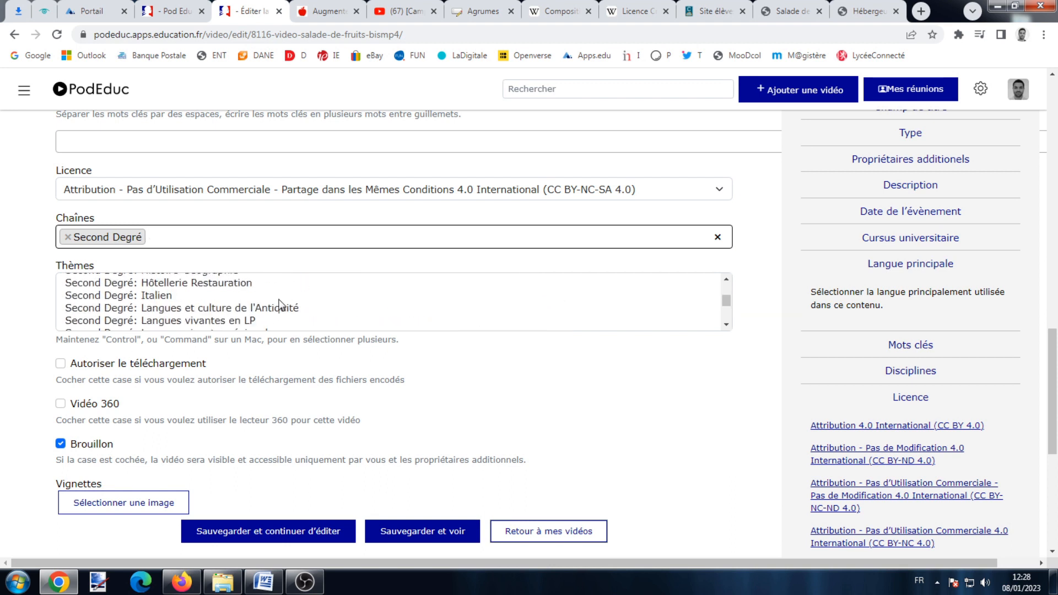
pyautogui.click(232, 286)
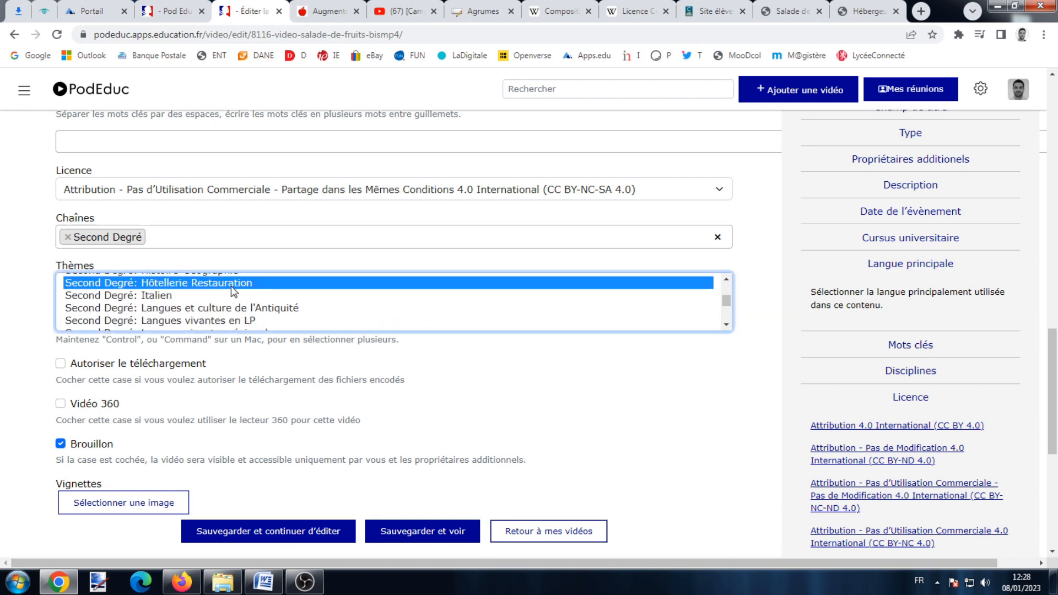
# Add the Cycle 3 channel by searching 'cycl'.
pyautogui.click(275, 240)
pyautogui.write('cycle')
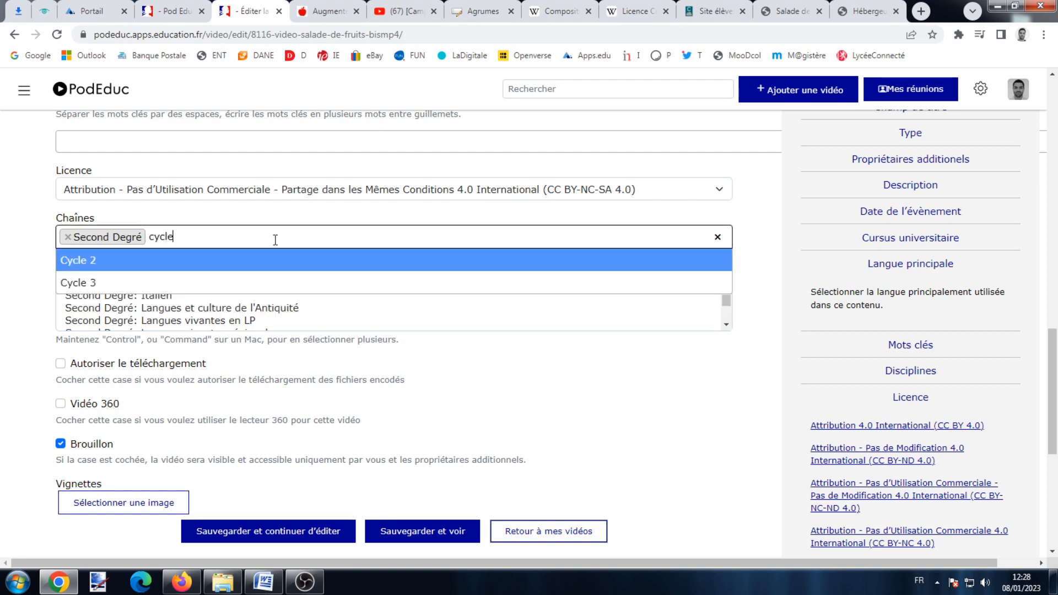
pyautogui.click(234, 283)
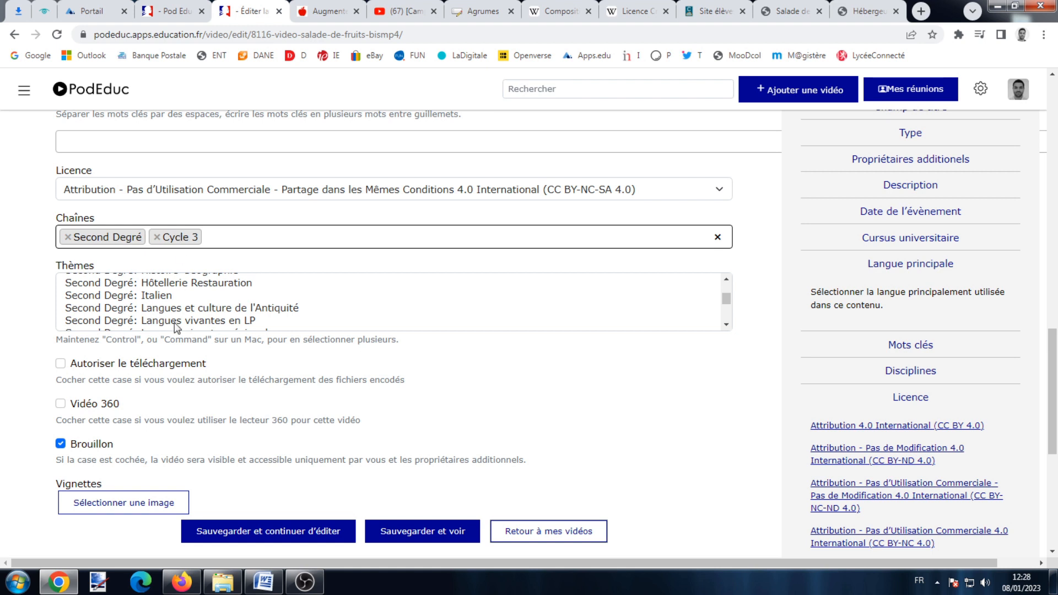
# Allow downloading of the video and untick Brouillon.
pyautogui.scroll(-2, 176, 327)
pyautogui.click(61, 363)
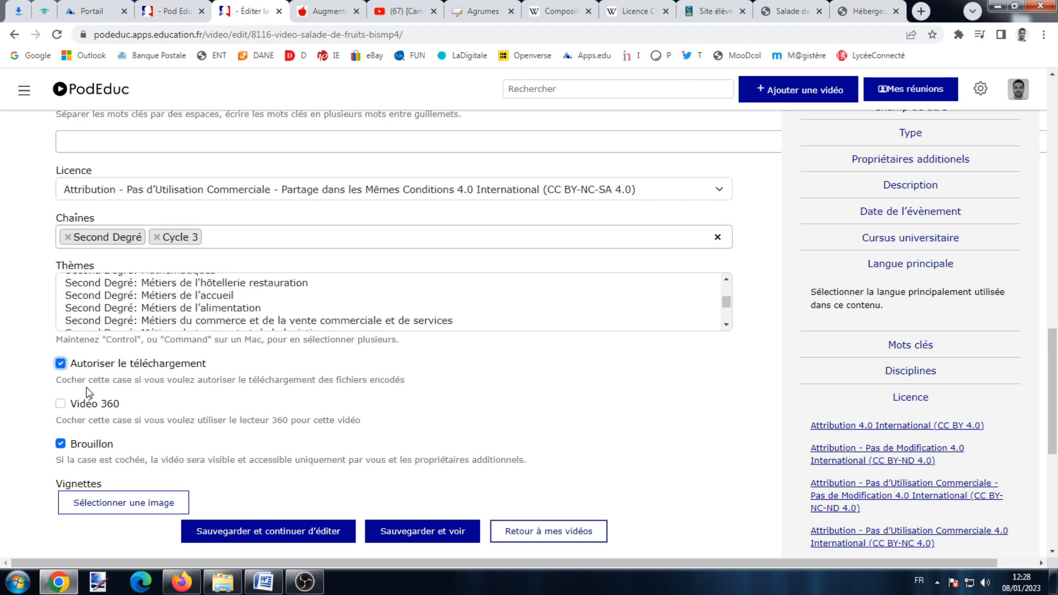
pyautogui.click(60, 364)
pyautogui.scroll(-2, 63, 358)
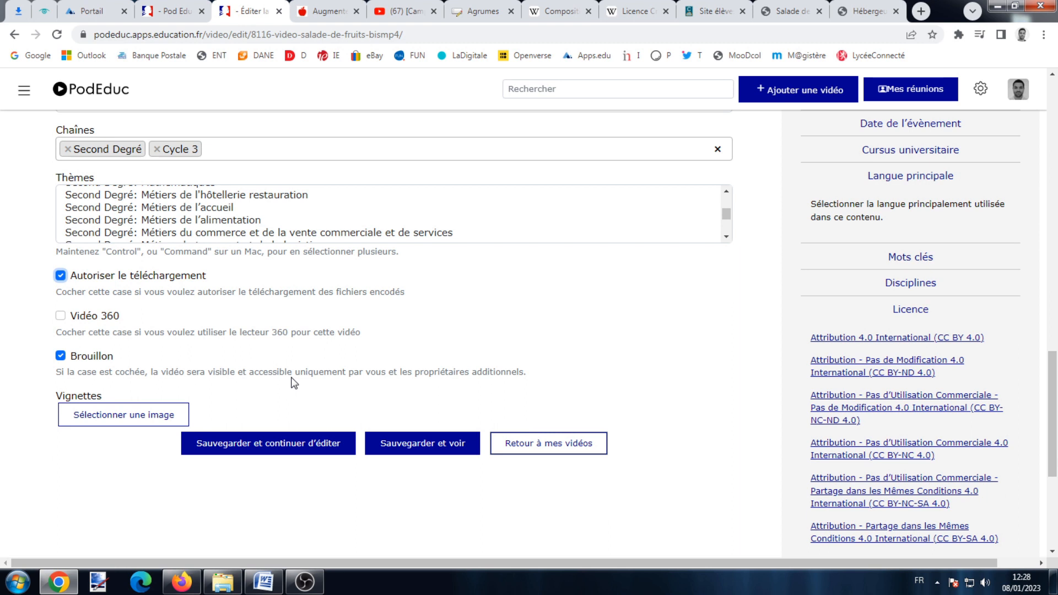
pyautogui.scroll(20, 287, 350)
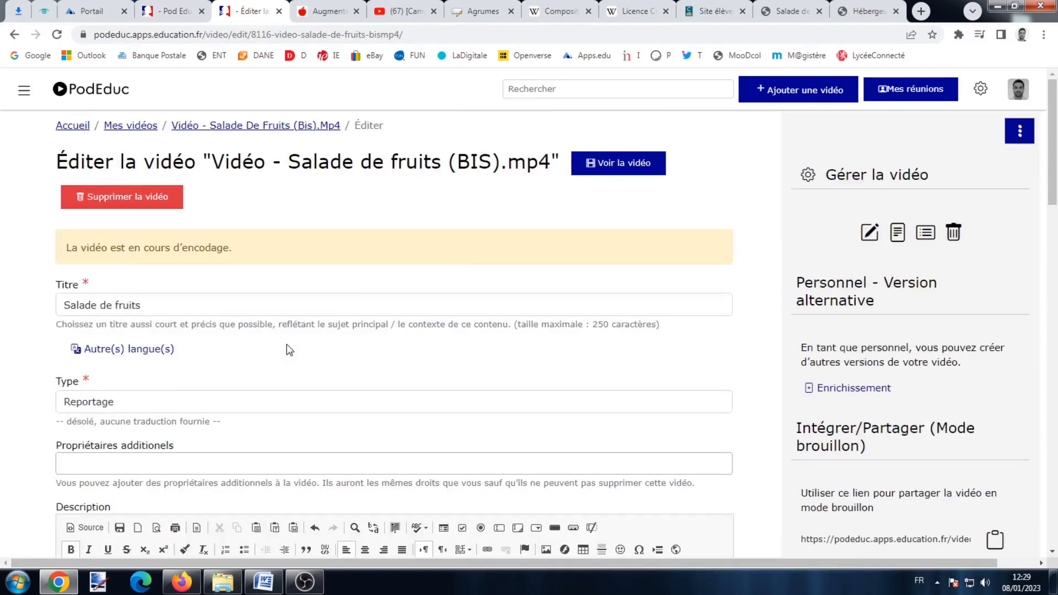
pyautogui.scroll(-20, 167, 452)
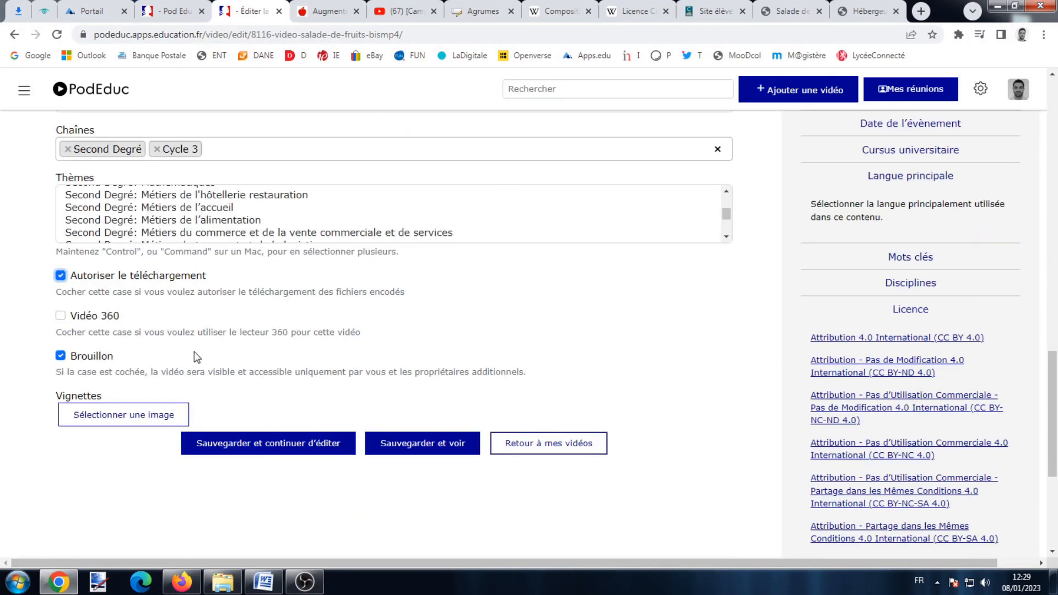
pyautogui.click(61, 356)
# Leave Accès restreint unticked and enter a viewing password in the Mot de passe field.
pyautogui.scroll(-2, 126, 355)
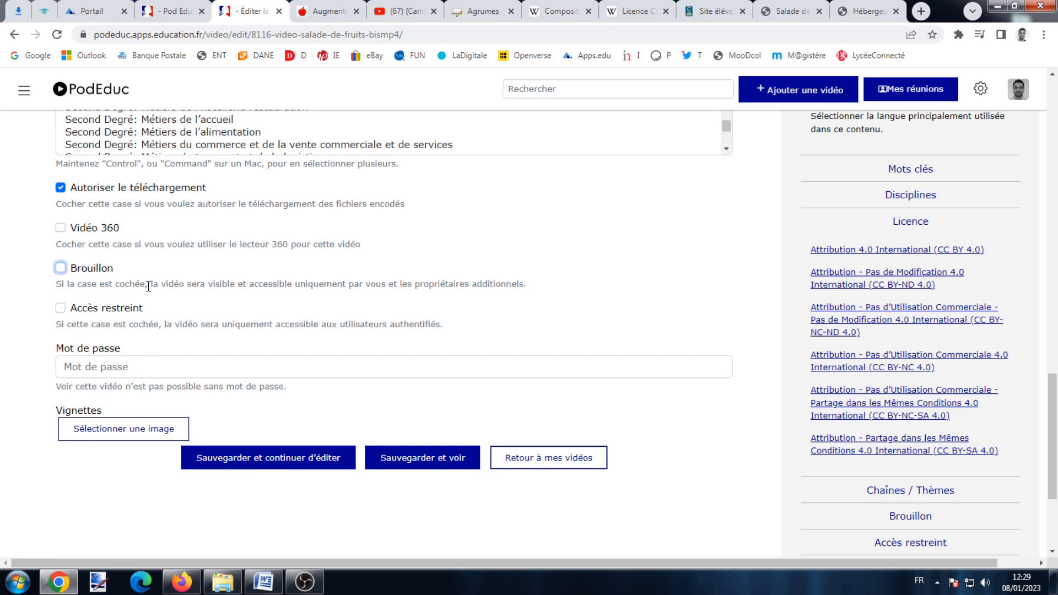
pyautogui.click(60, 307)
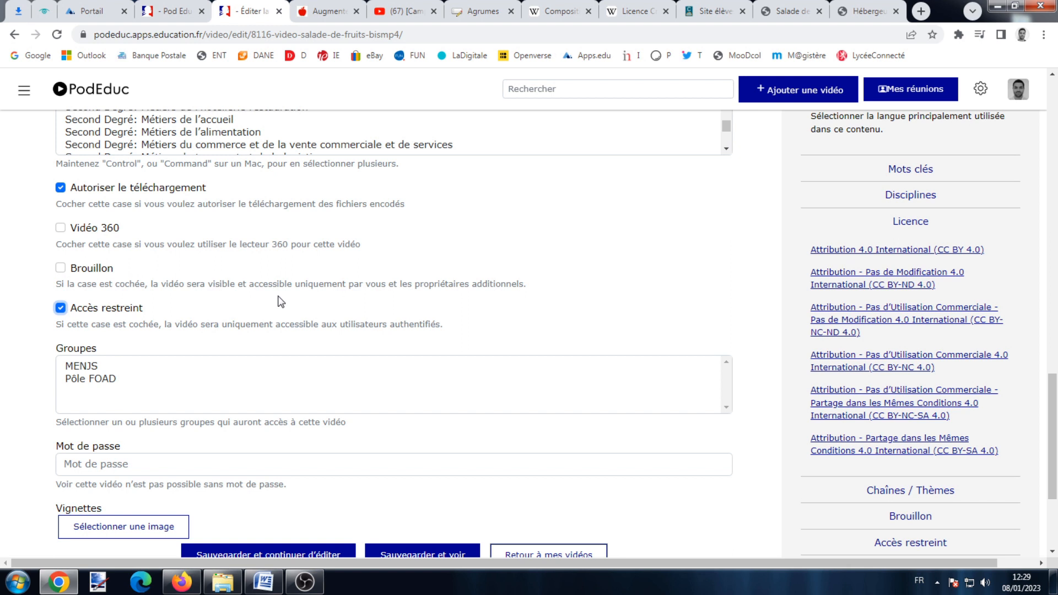
pyautogui.click(61, 307)
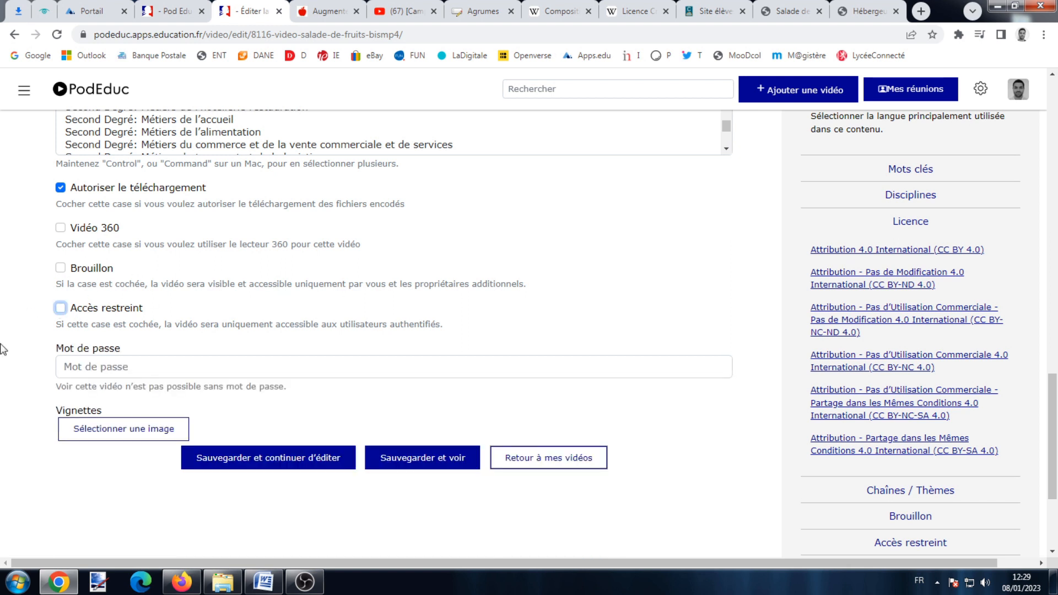
pyautogui.click(116, 364)
pyautogui.write('tuto')
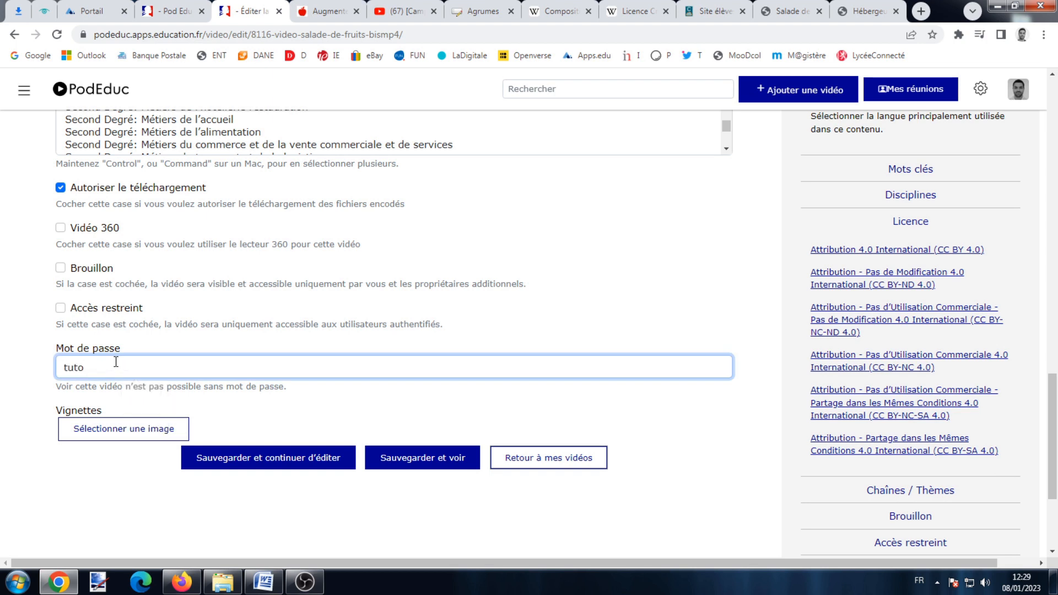
pyautogui.click(511, 341)
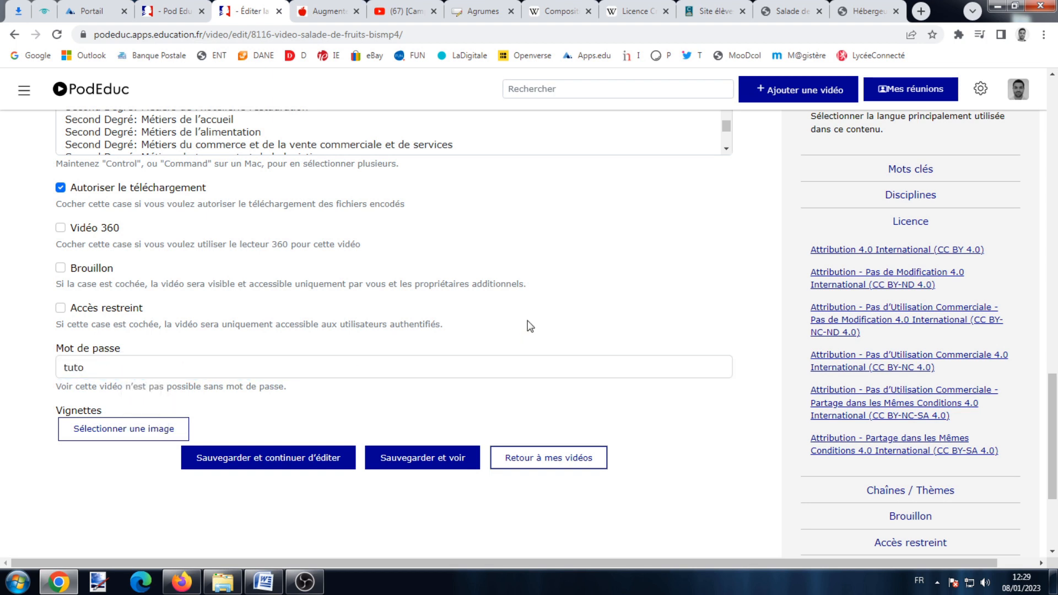
pyautogui.click(143, 433)
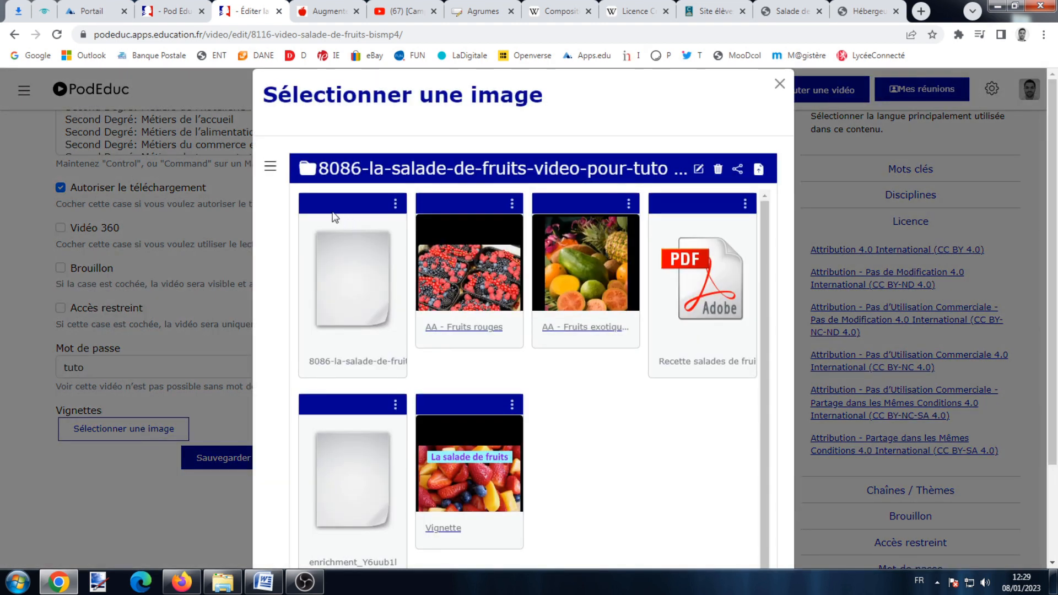
pyautogui.click(270, 166)
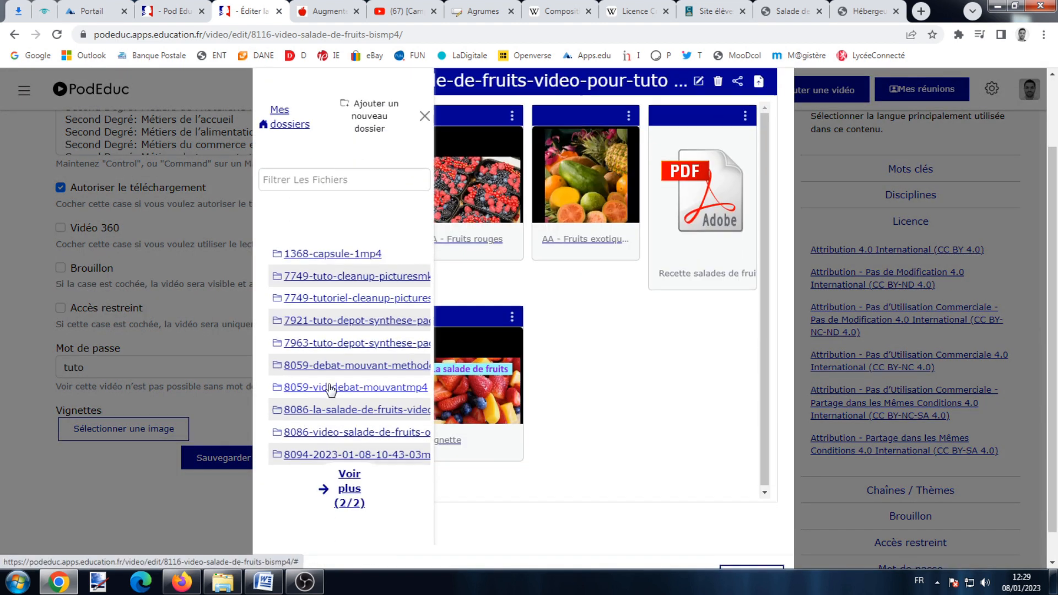
pyautogui.click(353, 475)
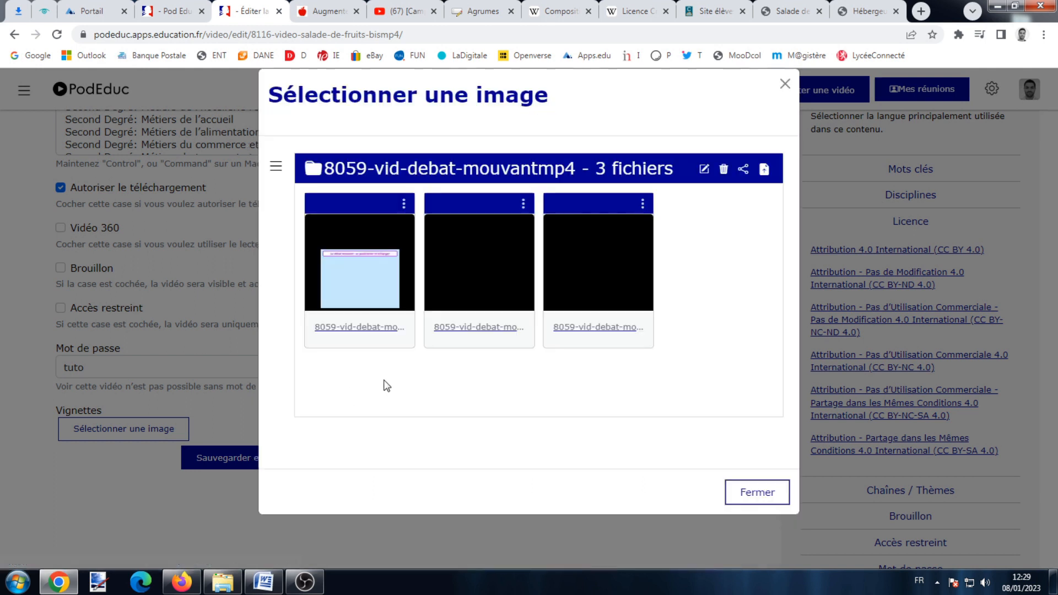
pyautogui.click(280, 175)
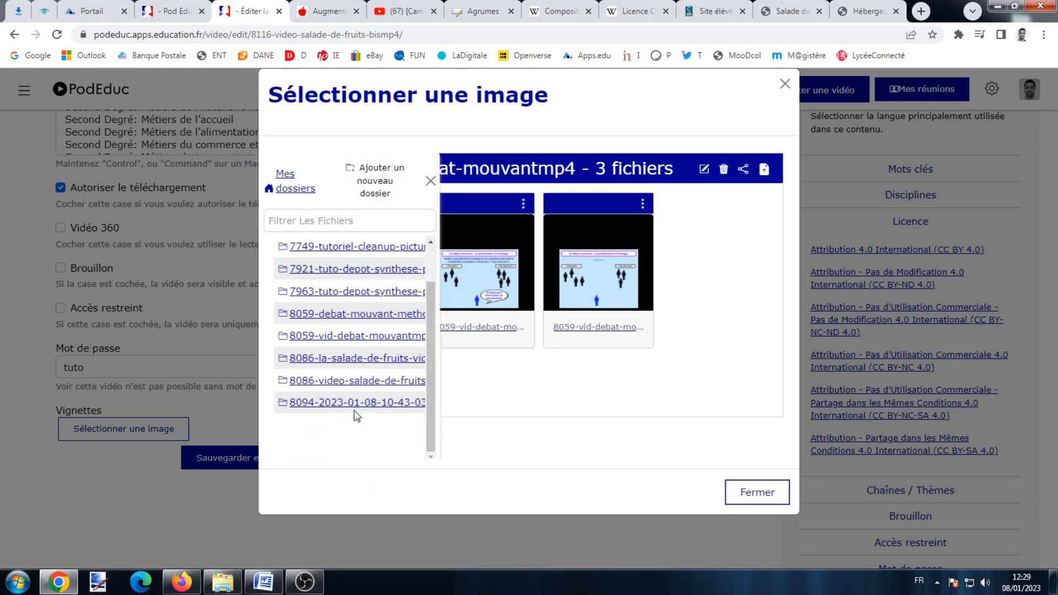
pyautogui.click(356, 409)
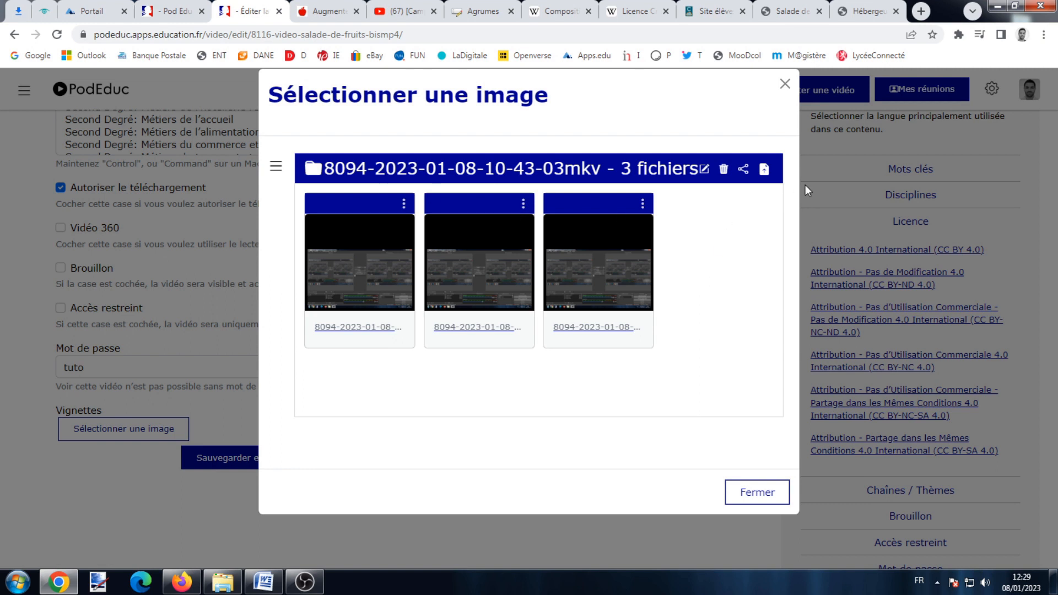
# Upload the Vignette picture from the computer and use it as the thumbnail.
pyautogui.click(764, 170)
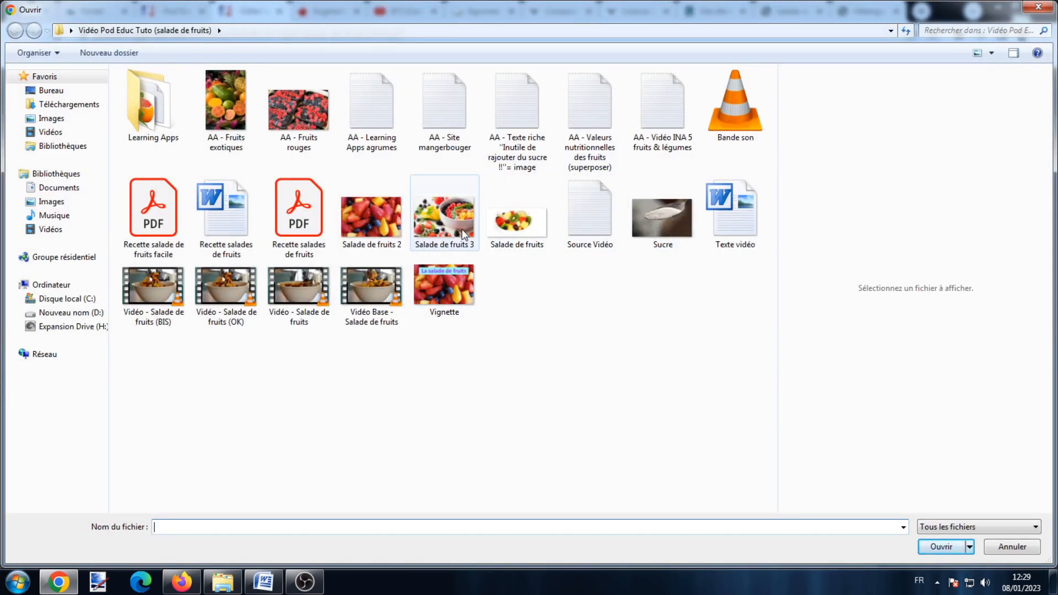
pyautogui.doubleClick(445, 286)
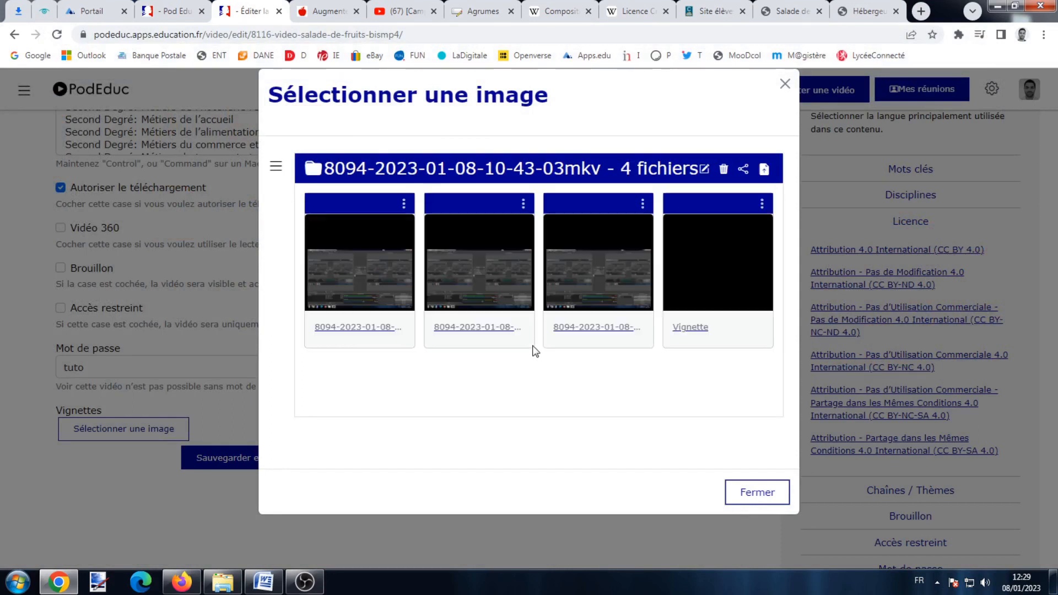
pyautogui.click(721, 225)
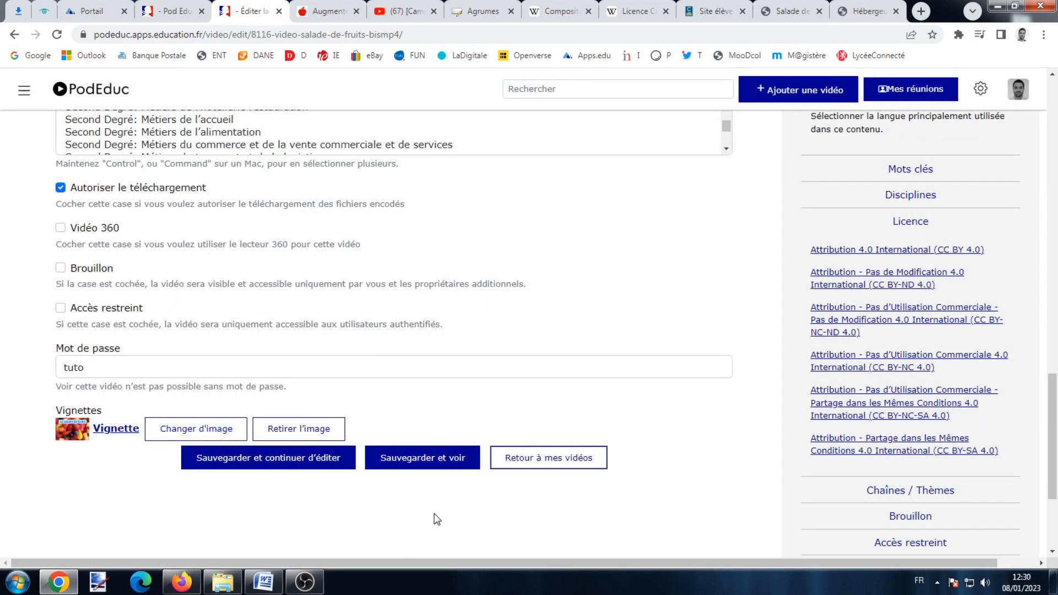
# Save with Sauvegarder et voir, retrying after the 403 error, and review the Salade de fruits page.
pyautogui.click(432, 466)
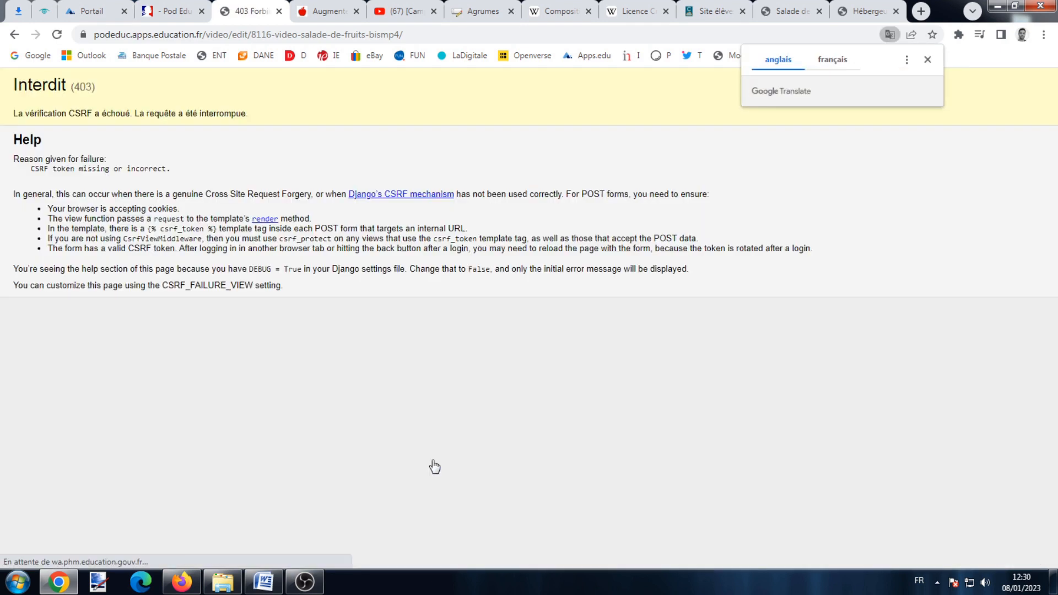
pyautogui.click(14, 35)
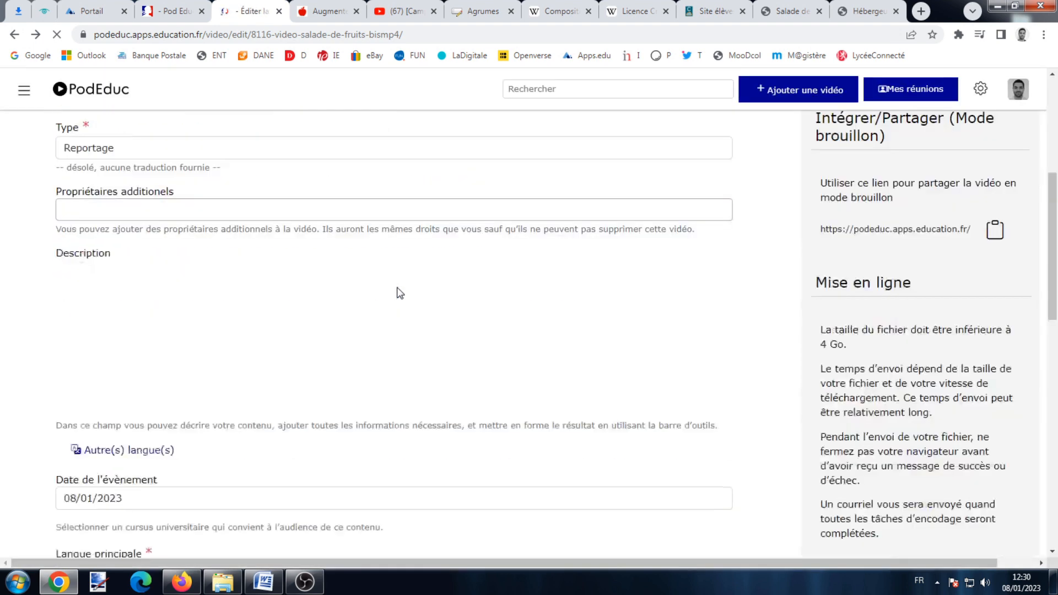
pyautogui.scroll(-1, 396, 293)
pyautogui.click(440, 439)
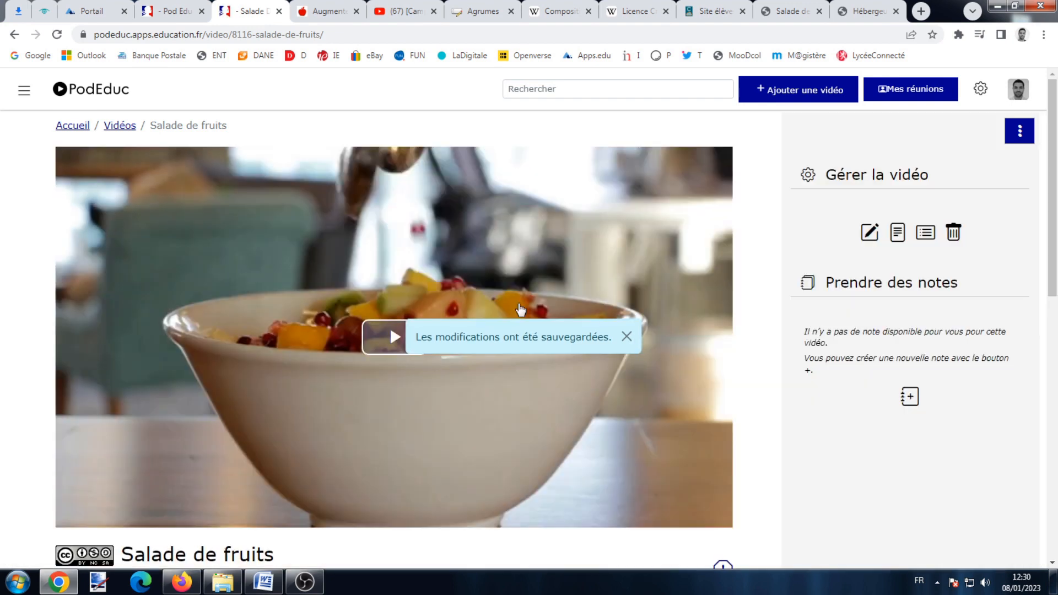
pyautogui.scroll(-5, 517, 297)
pyautogui.scroll(1, 384, 213)
pyautogui.scroll(-1, 378, 231)
pyautogui.scroll(-6, 378, 230)
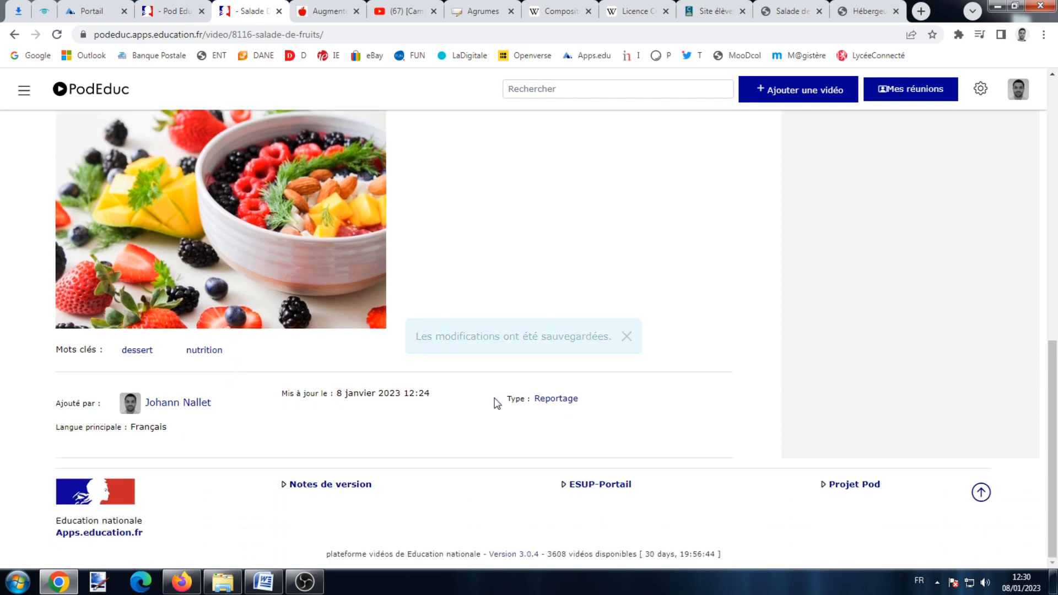
pyautogui.scroll(5, 496, 401)
# Open the sharing and embed options, leaving the custom start time off.
pyautogui.click(668, 313)
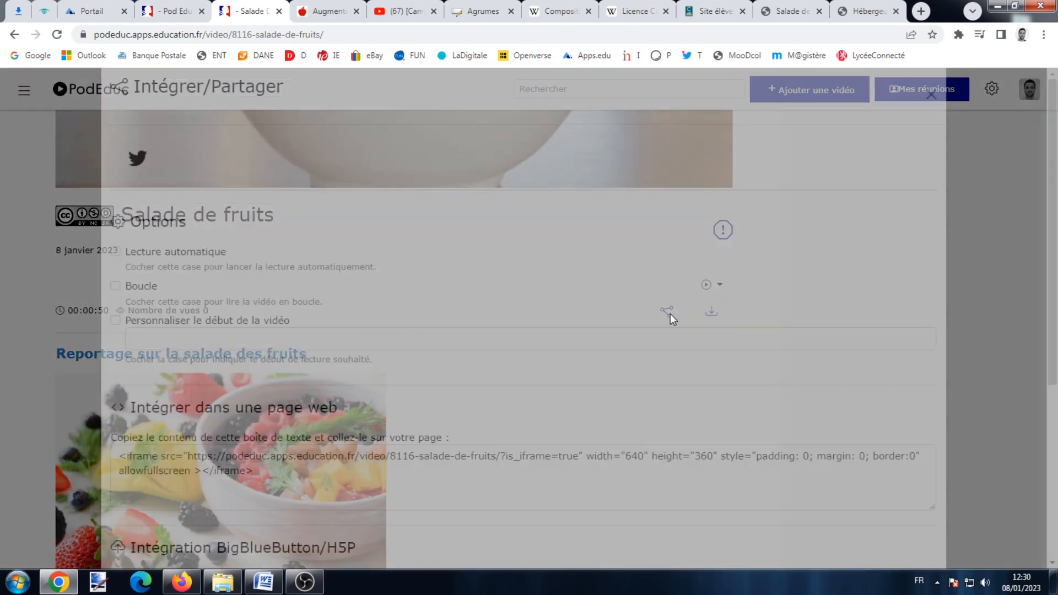
pyautogui.scroll(-2, 319, 307)
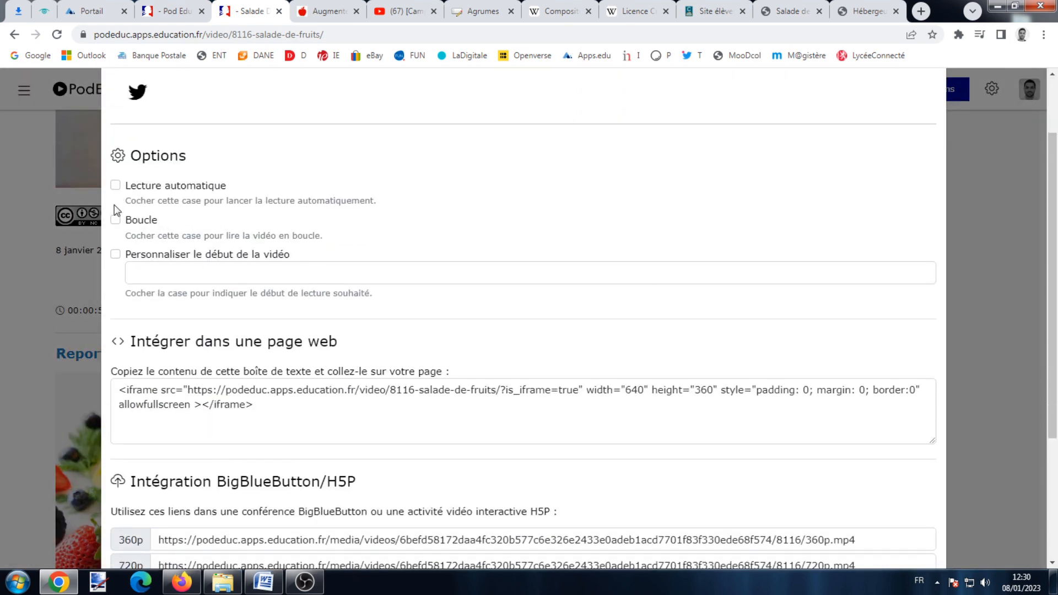
pyautogui.click(115, 254)
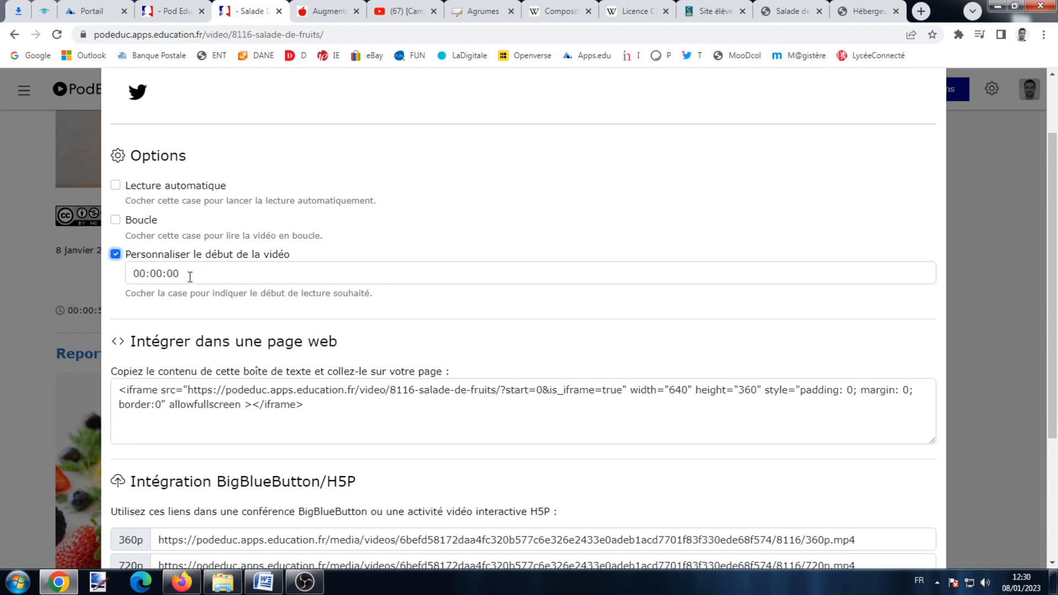
pyautogui.click(116, 254)
pyautogui.scroll(-2, 148, 264)
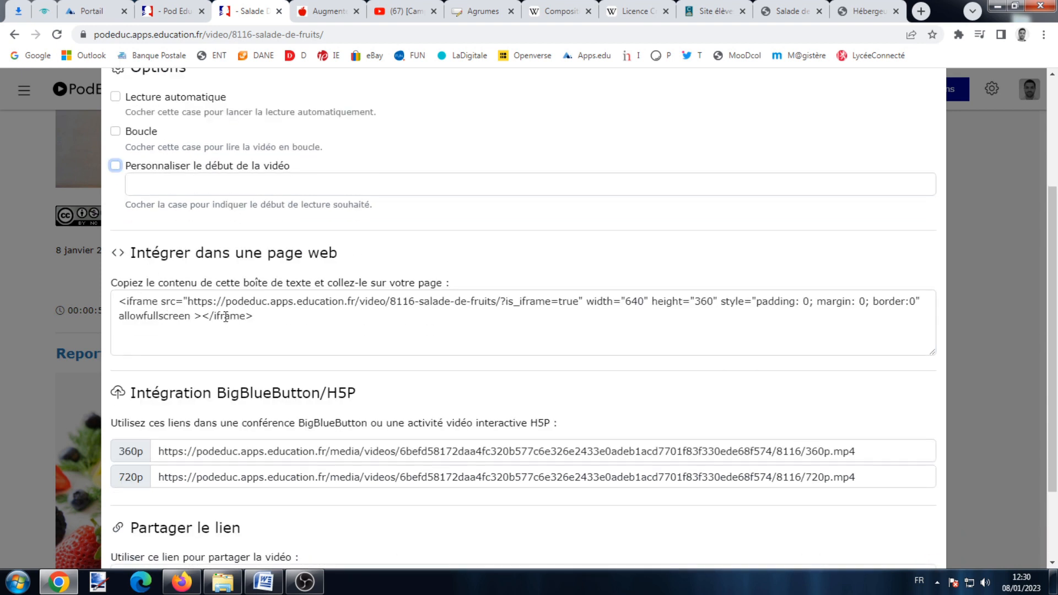
pyautogui.scroll(-2, 236, 317)
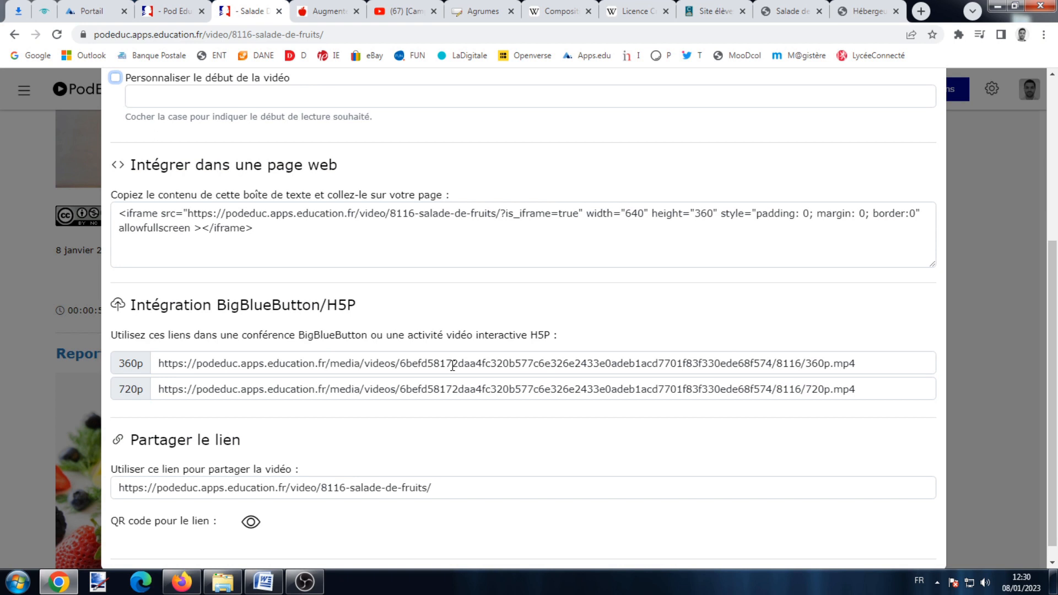
pyautogui.scroll(-1, 452, 366)
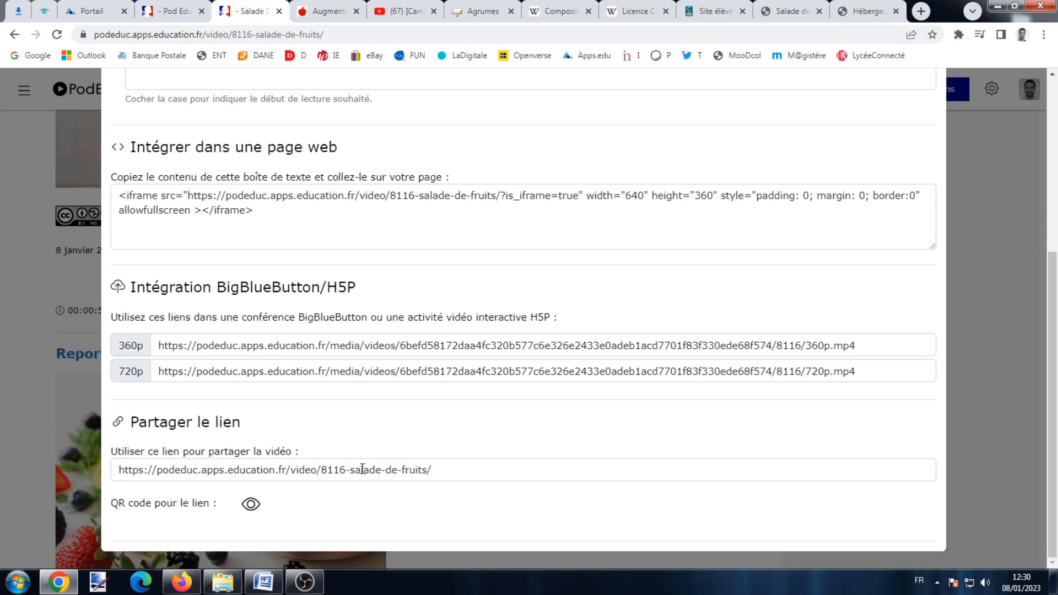
# Show the QR code for the share link and copy the share link.
pyautogui.click(251, 504)
pyautogui.scroll(-2, 347, 478)
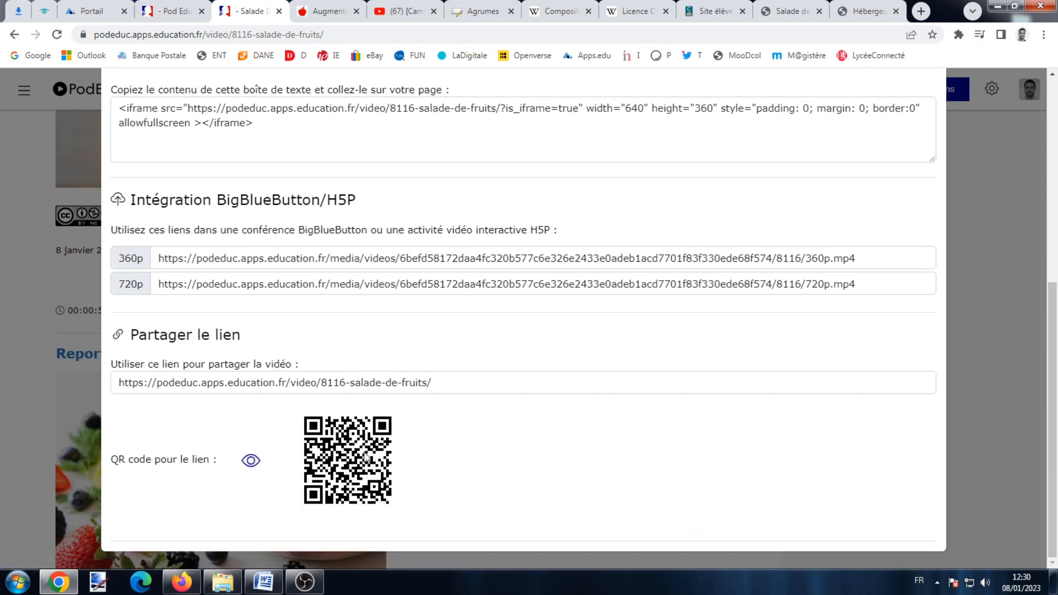
pyautogui.rightClick(365, 455)
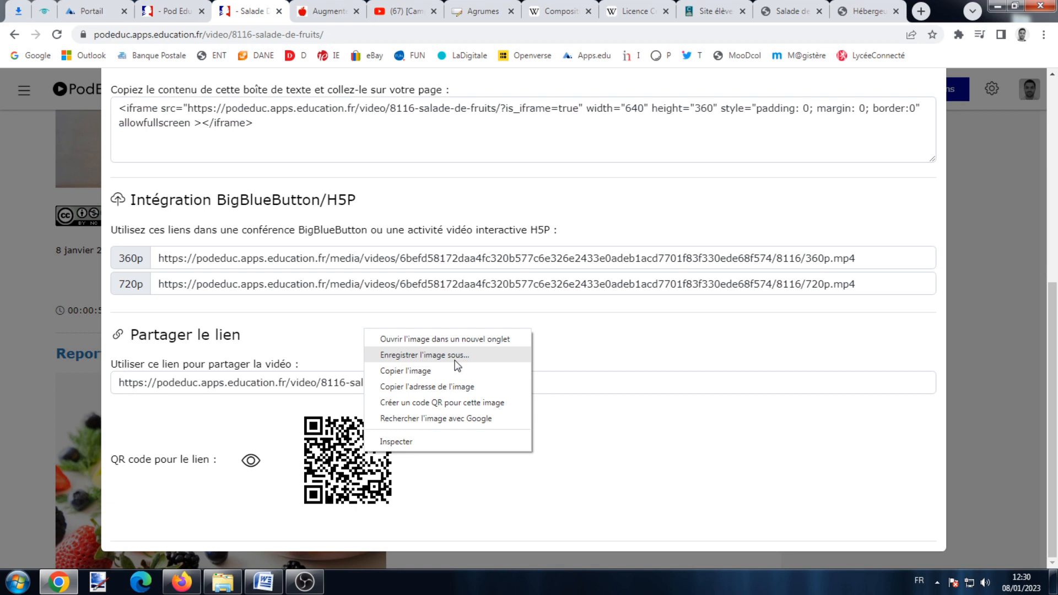
pyautogui.click(342, 332)
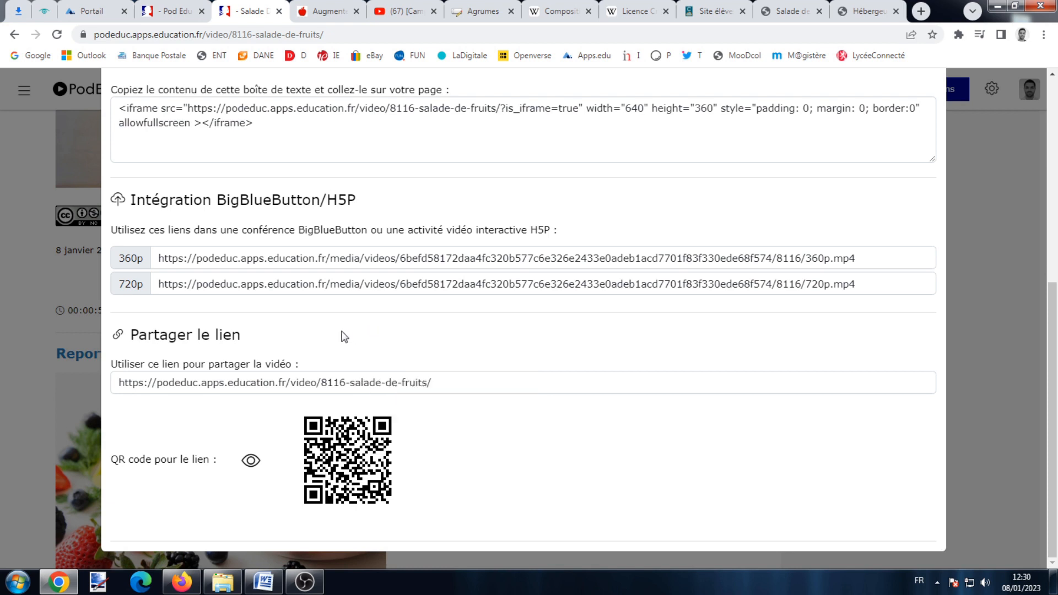
pyautogui.click(278, 384)
pyautogui.hotkey('ctrl', 'c')
pyautogui.rightClick(279, 384)
pyautogui.click(300, 395)
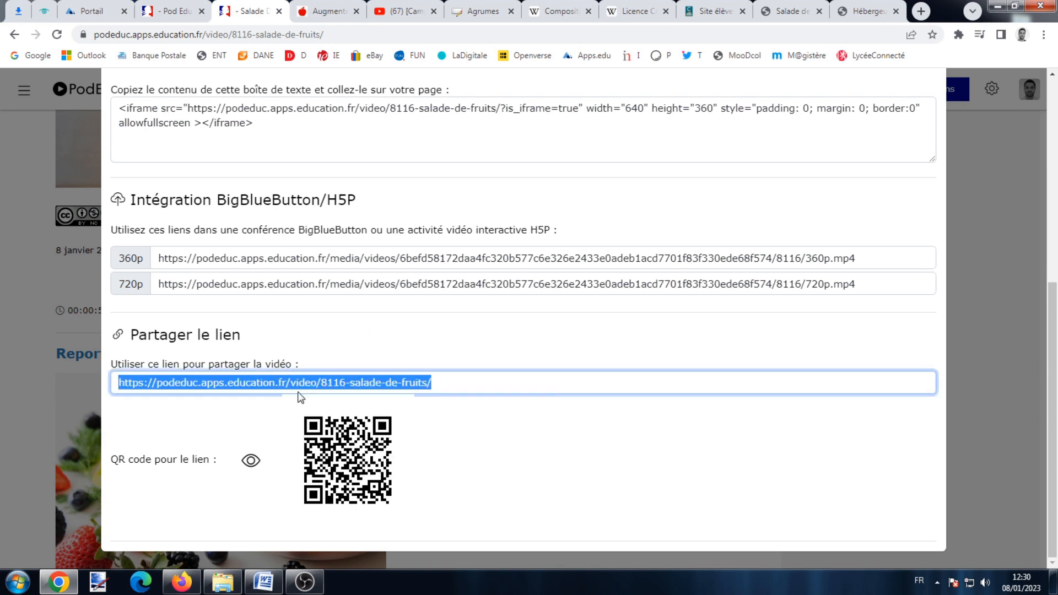
# In Firefox, load the copied Salade de fruits share link.
pyautogui.click(191, 582)
pyautogui.click(245, 45)
pyautogui.rightClick(245, 46)
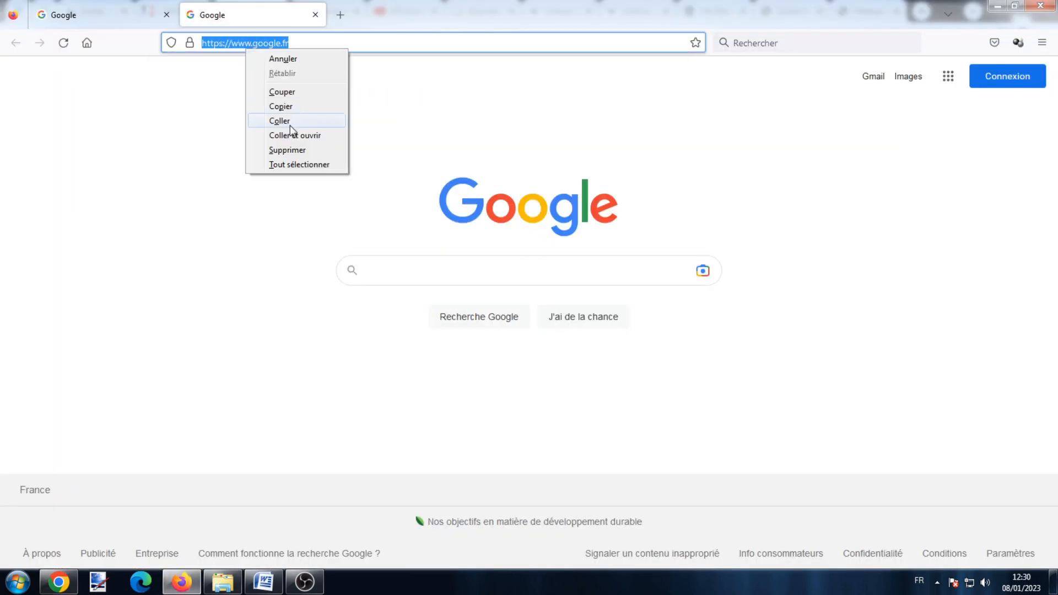
pyautogui.click(290, 125)
pyautogui.press('Return')
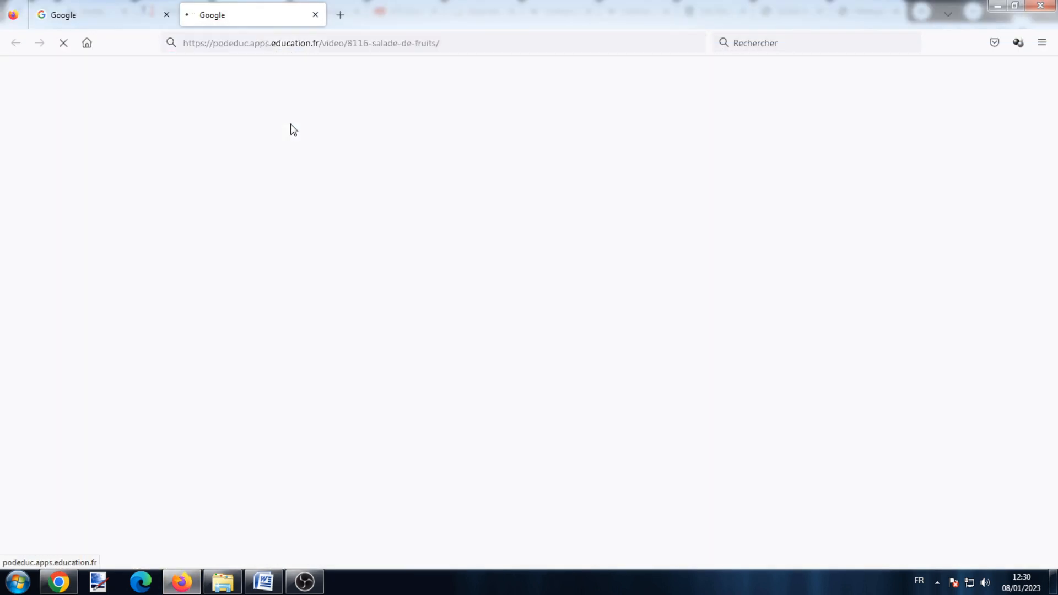
# Submit the video's viewing password and decline saving it in the browser.
pyautogui.click(245, 217)
pyautogui.write('••••')
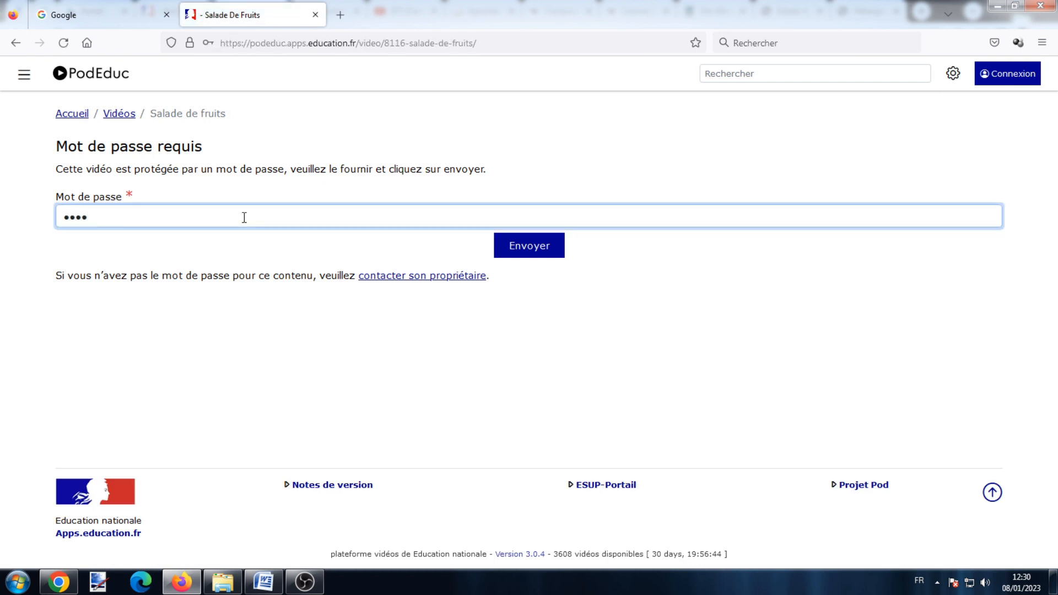
pyautogui.click(537, 246)
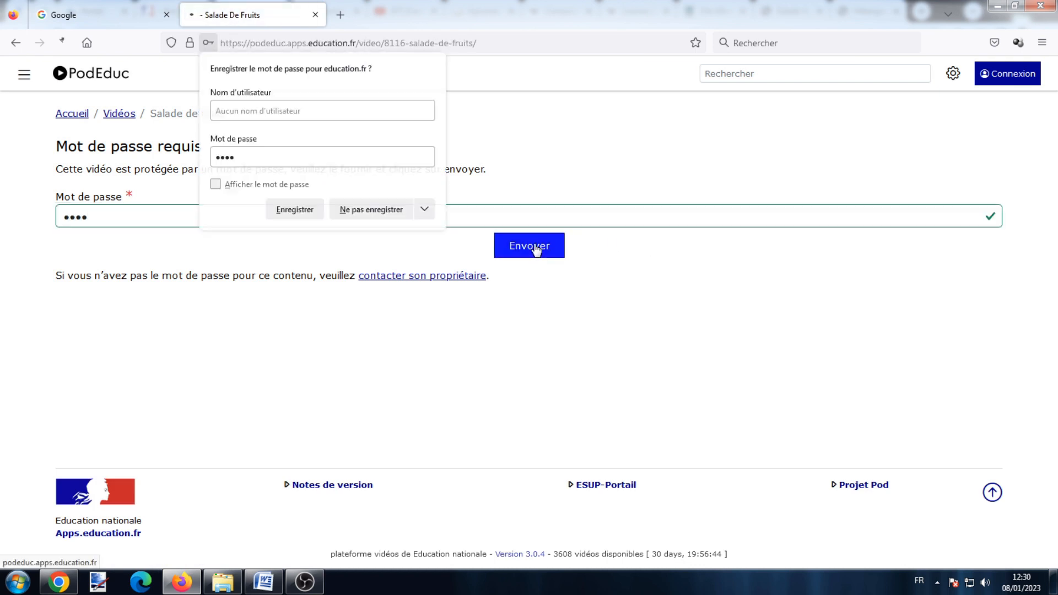
pyautogui.click(406, 208)
pyautogui.scroll(-2, 491, 222)
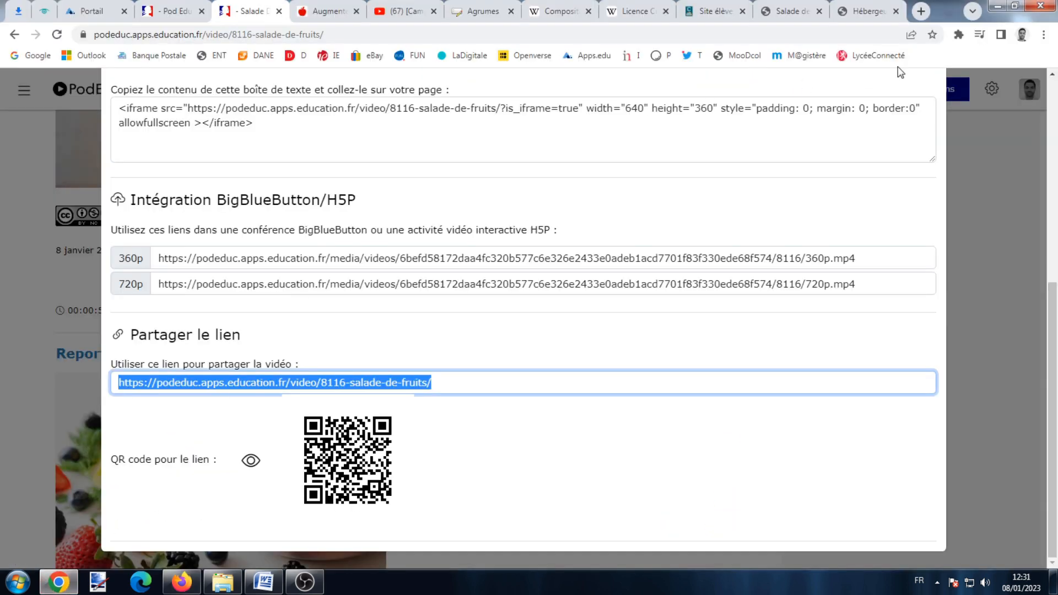
# Close the Intégrer/Partager dialog and choose Mes vidéos from the avatar menu.
pyautogui.scroll(8, 691, 270)
pyautogui.click(931, 102)
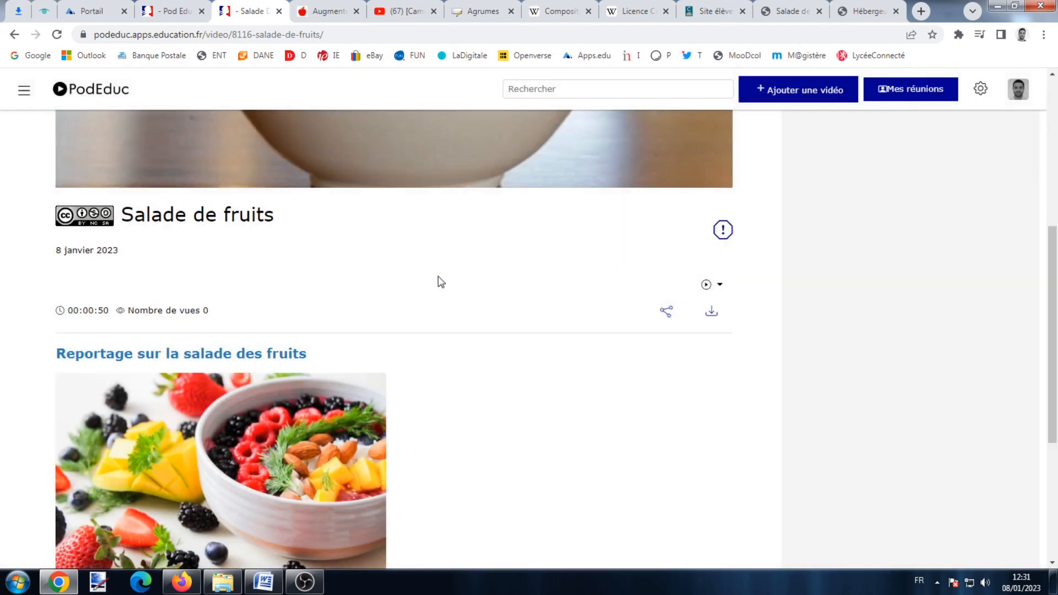
pyautogui.scroll(5, 473, 263)
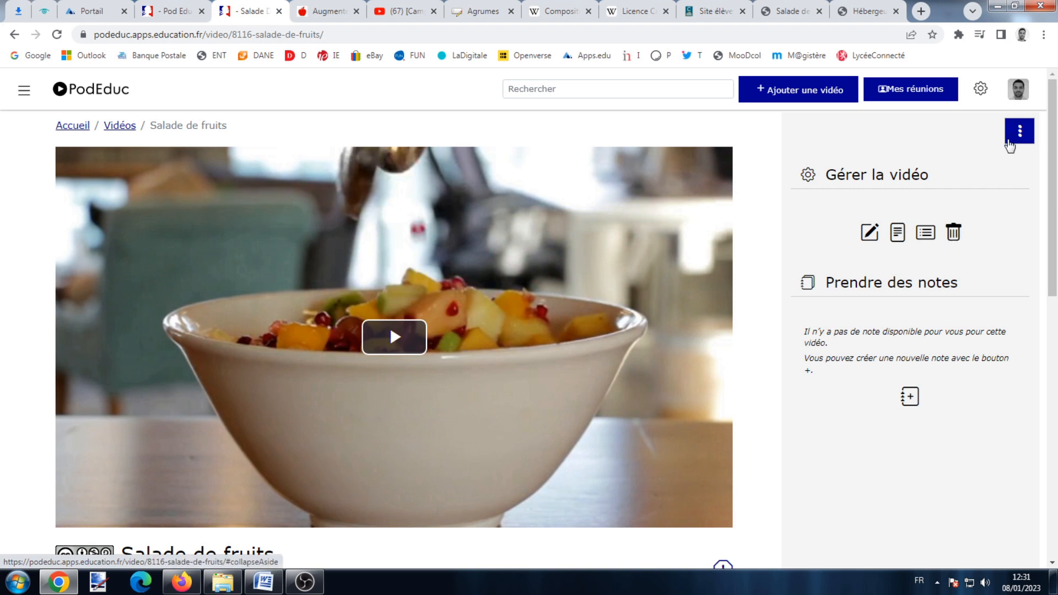
pyautogui.click(1018, 91)
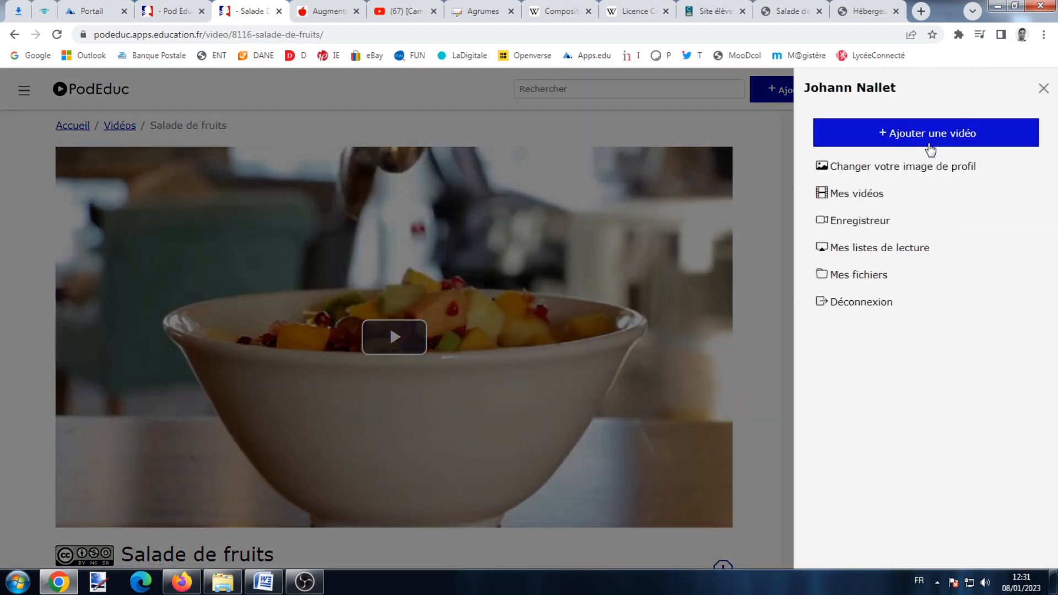
pyautogui.click(875, 197)
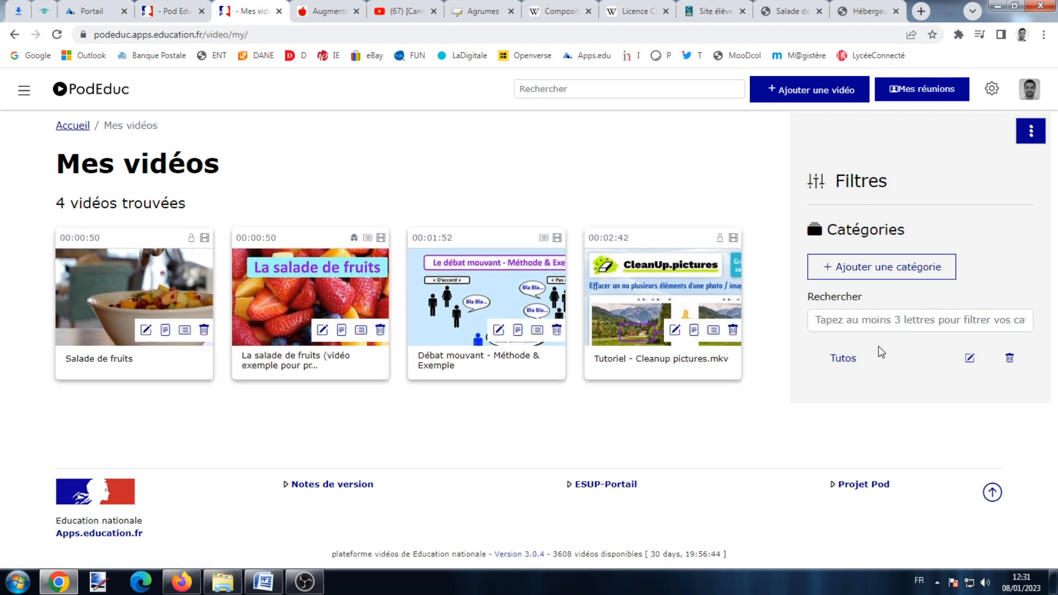
# Add a category titled 'Reportages' alongside the Tutos category.
pyautogui.click(845, 361)
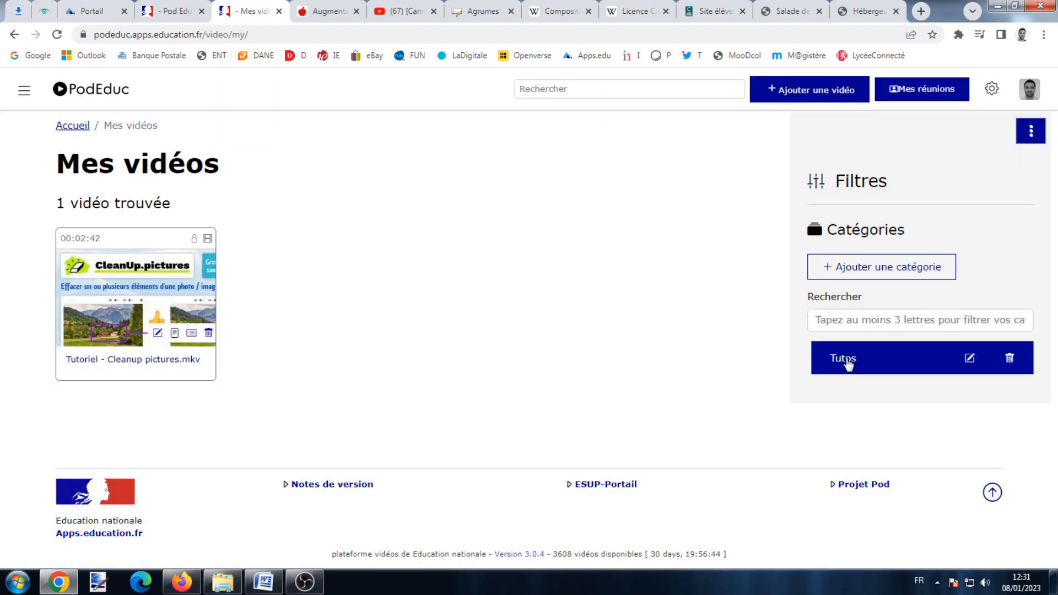
pyautogui.click(904, 274)
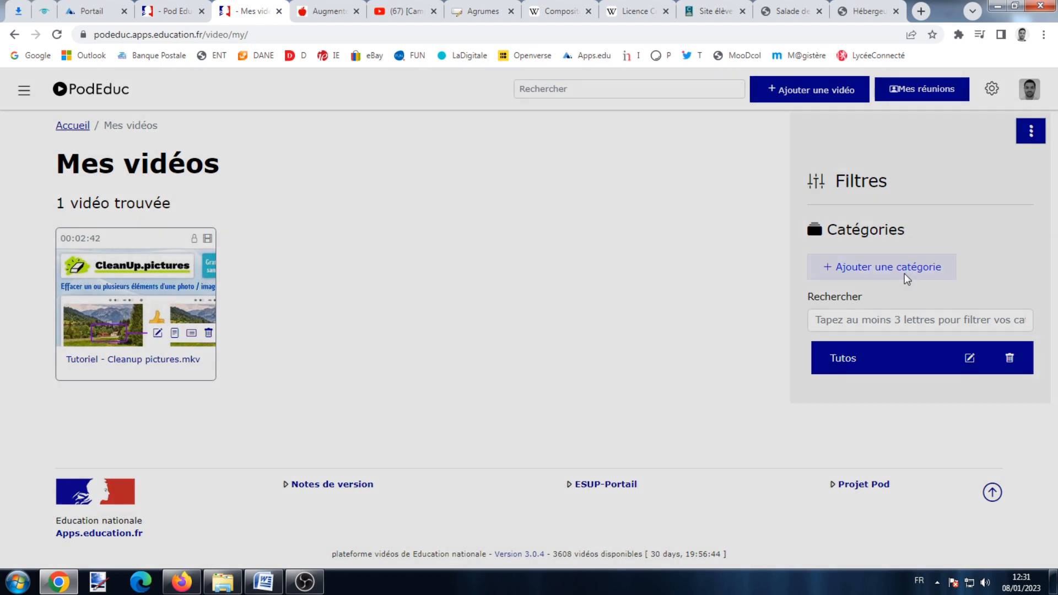
pyautogui.click(811, 97)
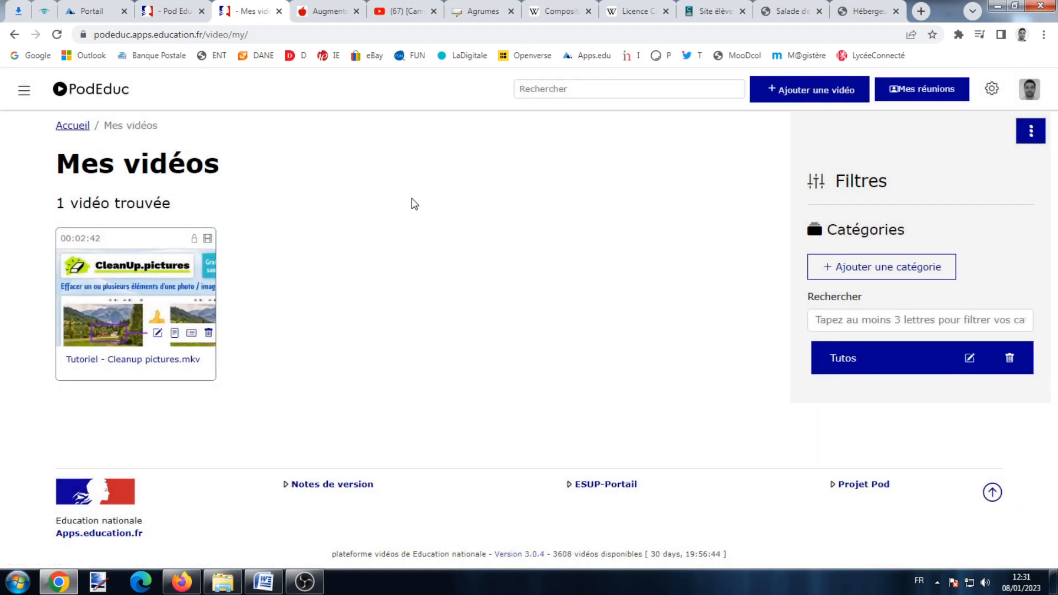
pyautogui.click(860, 267)
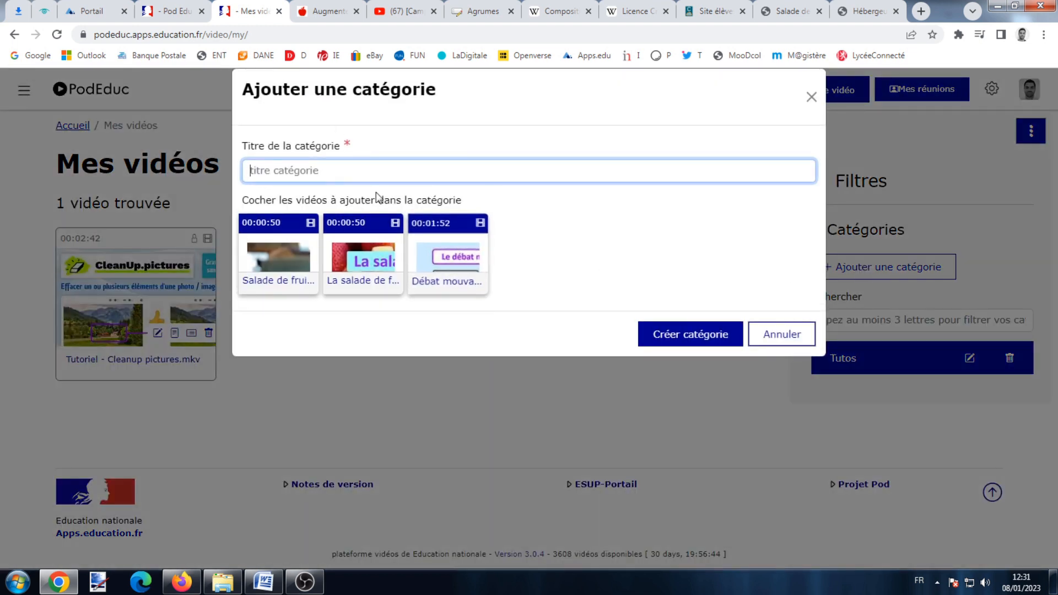
pyautogui.write('Reportages')
pyautogui.click(661, 333)
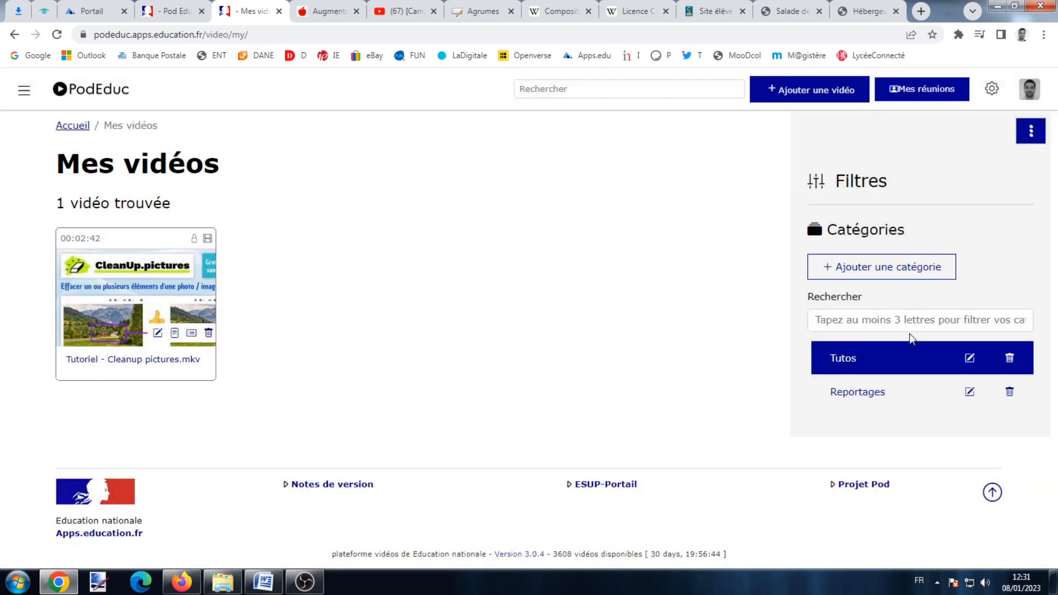
# Leave the Reportages category unchanged and return to Mes vidéos showing all 4 videos.
pyautogui.click(969, 392)
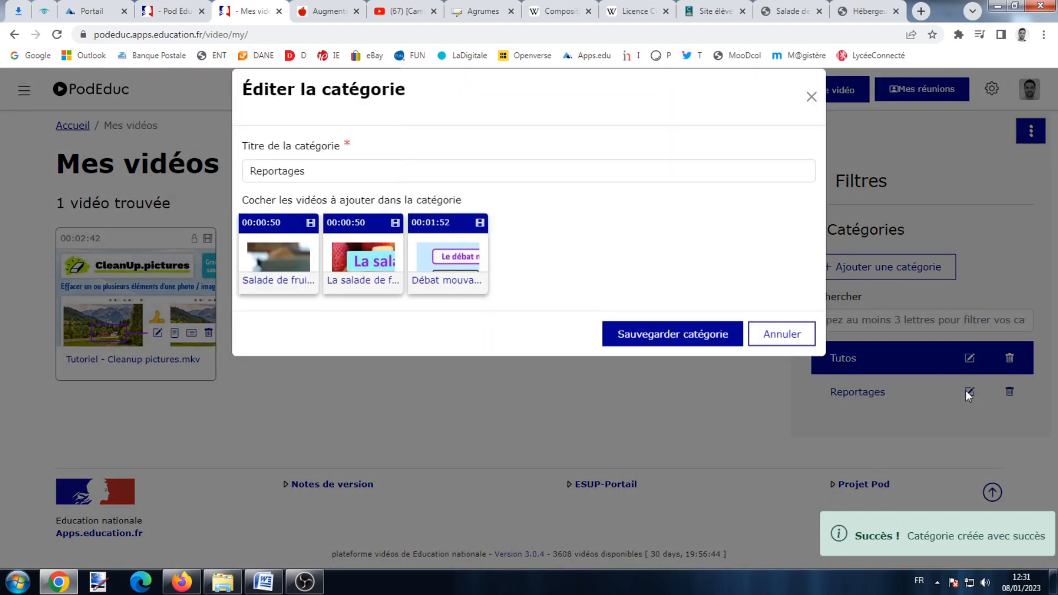
pyautogui.click(785, 340)
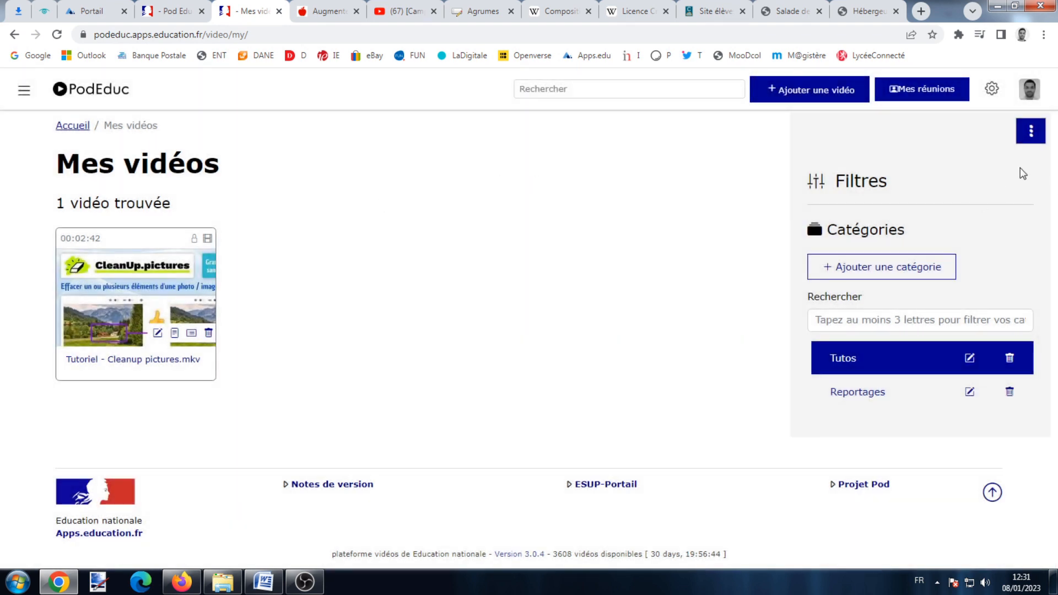
pyautogui.click(1029, 89)
pyautogui.click(844, 195)
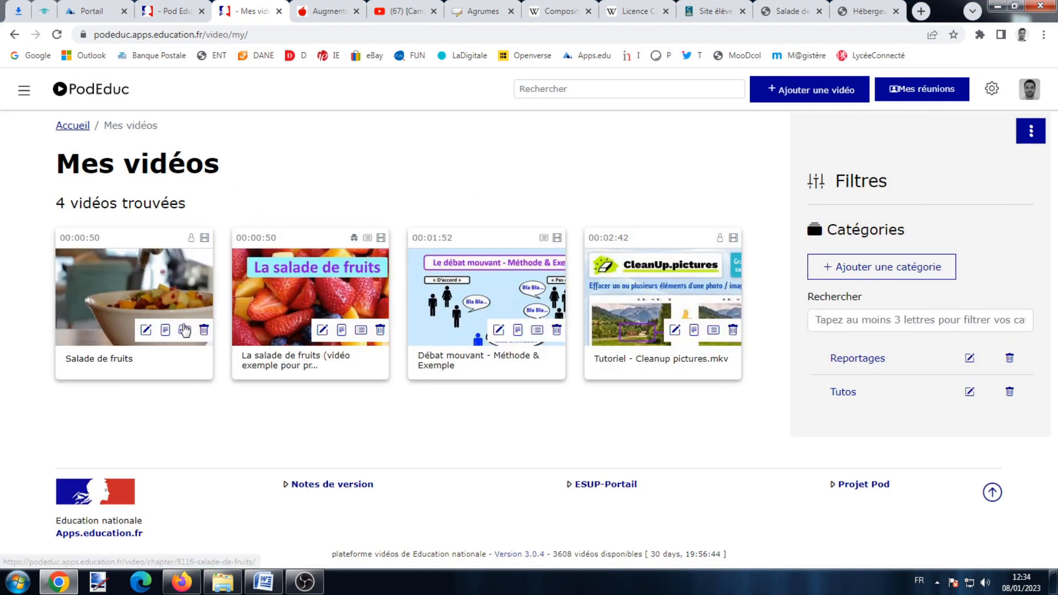
# Open the chapter editor for the Salade de fruits video.
pyautogui.click(186, 330)
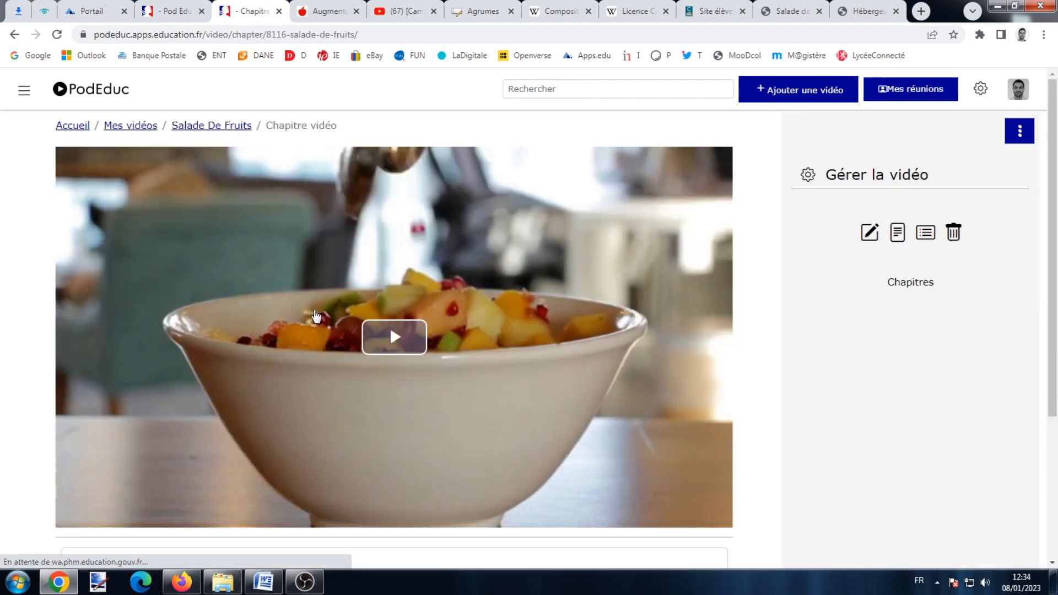
pyautogui.scroll(-2, 326, 294)
pyautogui.scroll(-2, 327, 290)
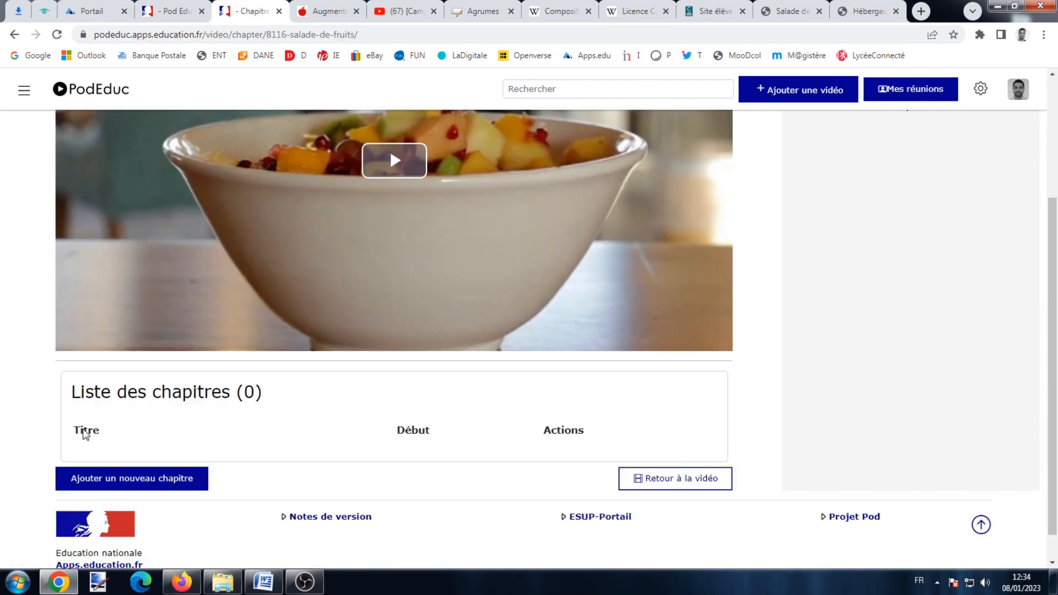
pyautogui.scroll(4, 328, 475)
pyautogui.scroll(-1, 346, 273)
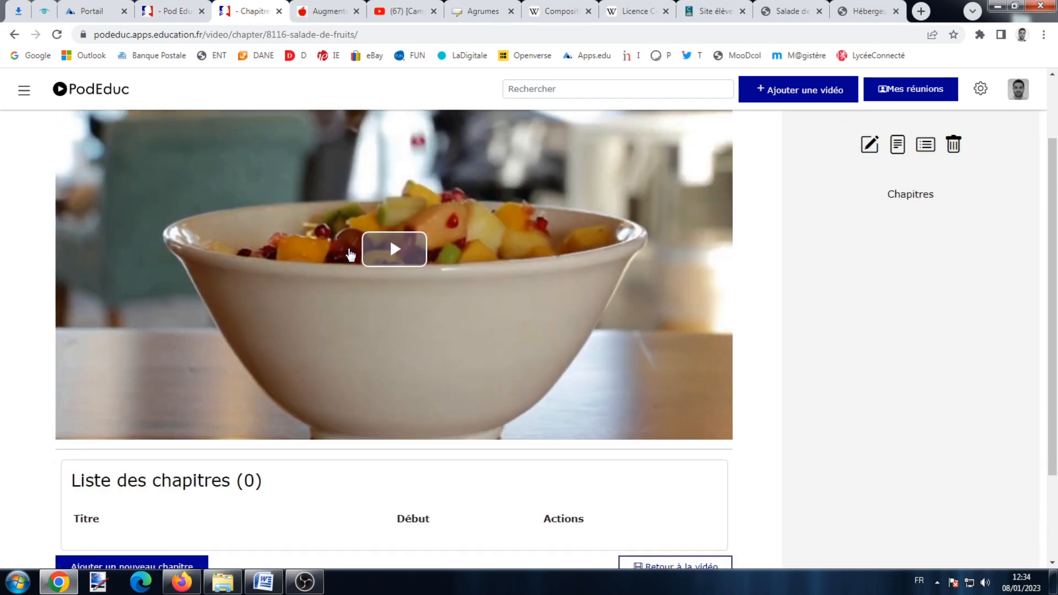
pyautogui.scroll(-1, 266, 312)
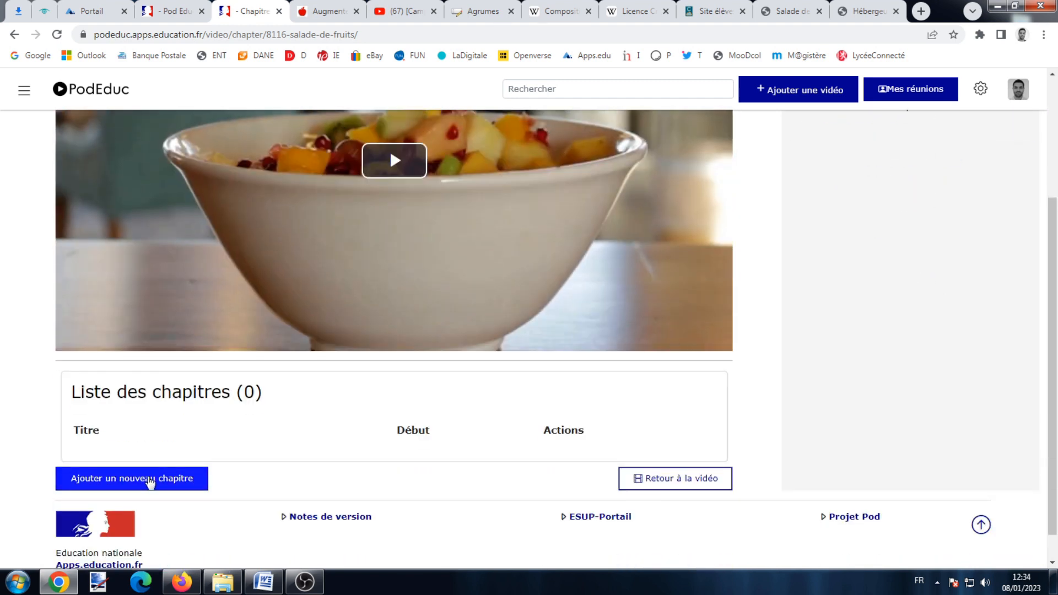
# Save a chapter titled 'Dessert idéal' starting at 00:00:00.
pyautogui.click(149, 479)
pyautogui.scroll(-2, 208, 414)
pyautogui.click(244, 402)
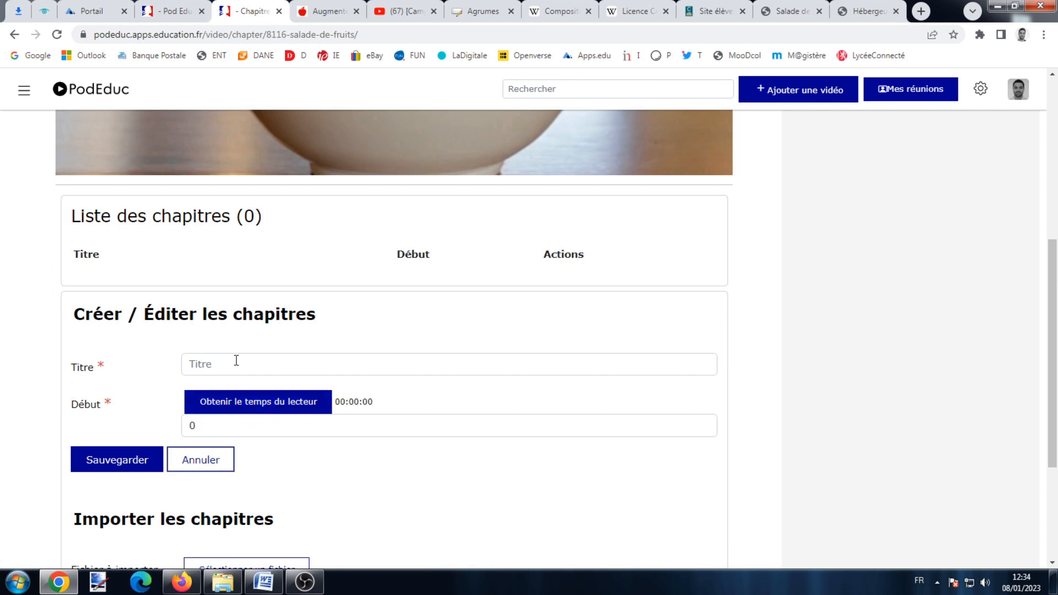
pyautogui.scroll(1, 236, 361)
pyautogui.click(236, 447)
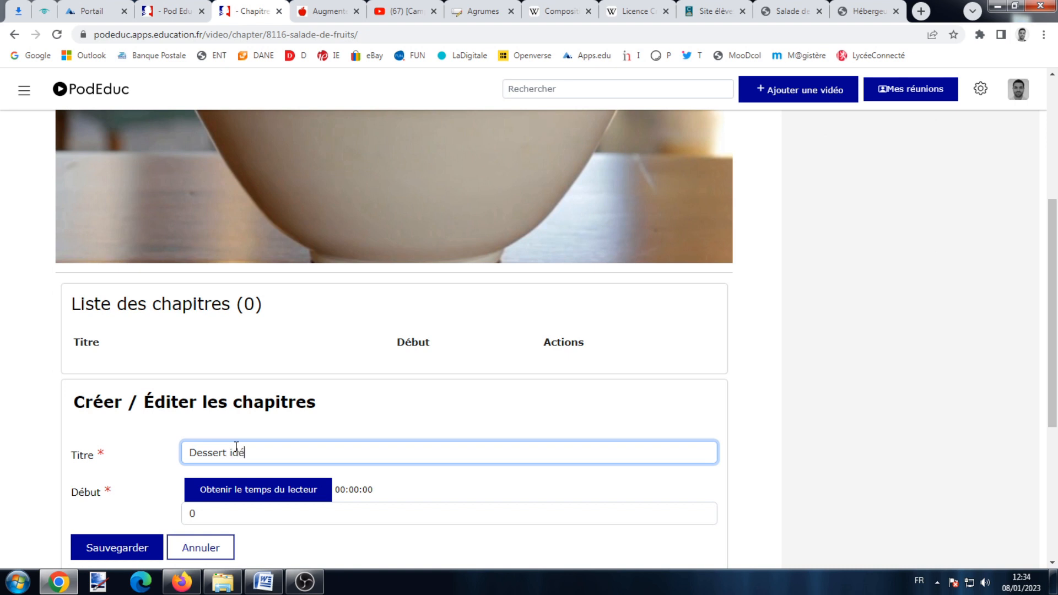
pyautogui.write('Dessert idéal')
pyautogui.click(151, 547)
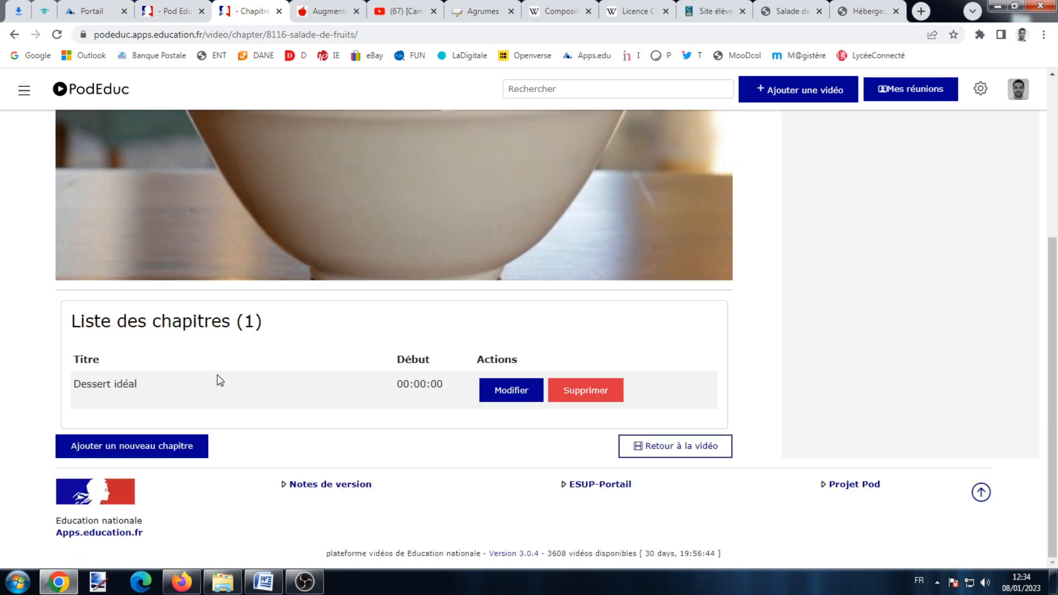
# Play the video and pause it near 0:09.
pyautogui.scroll(1, 328, 397)
pyautogui.click(373, 184)
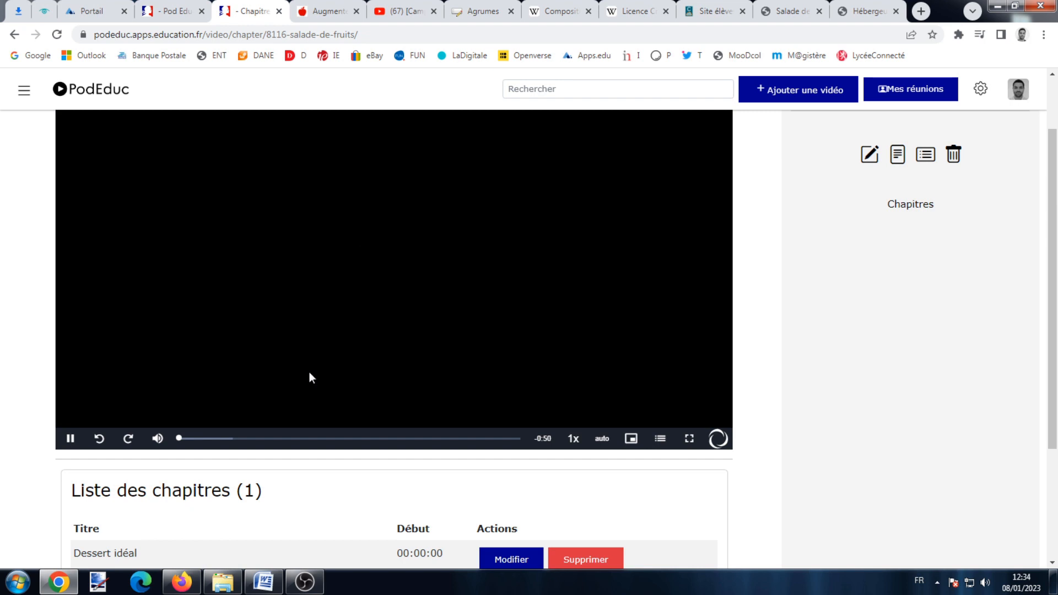
pyautogui.click(247, 439)
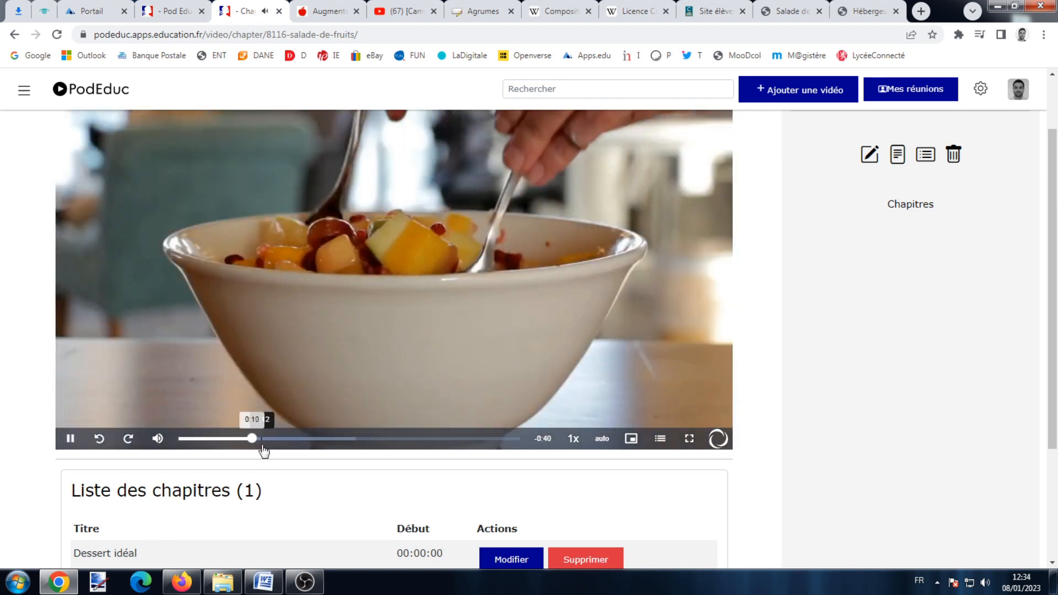
pyautogui.click(70, 438)
pyautogui.scroll(1, 409, 190)
pyautogui.scroll(-2, 409, 190)
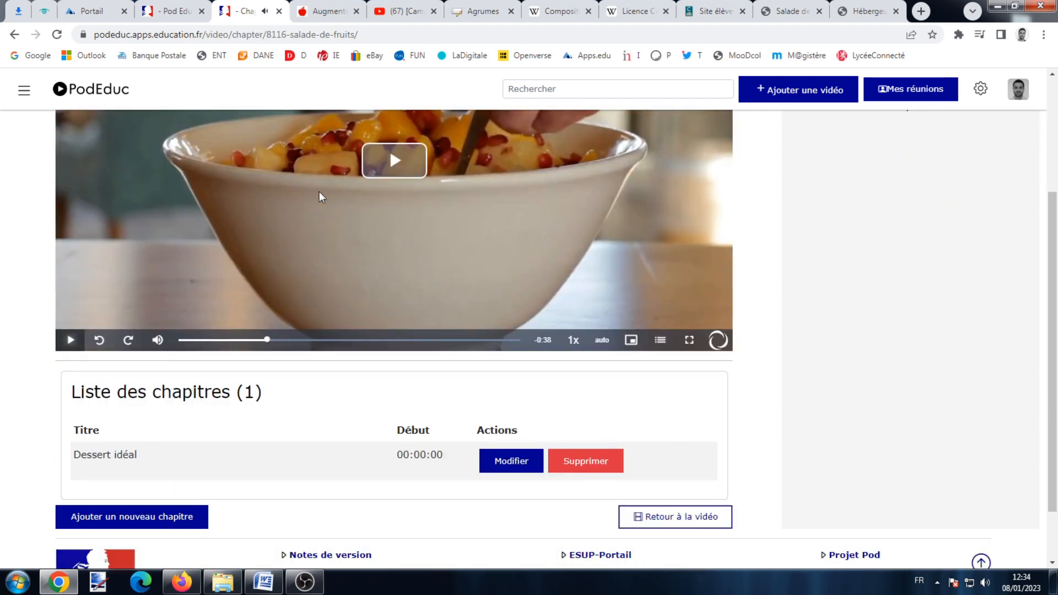
# Start a new chapter titled 'Bienfaits des fruits' with its start taken from the player.
pyautogui.click(99, 516)
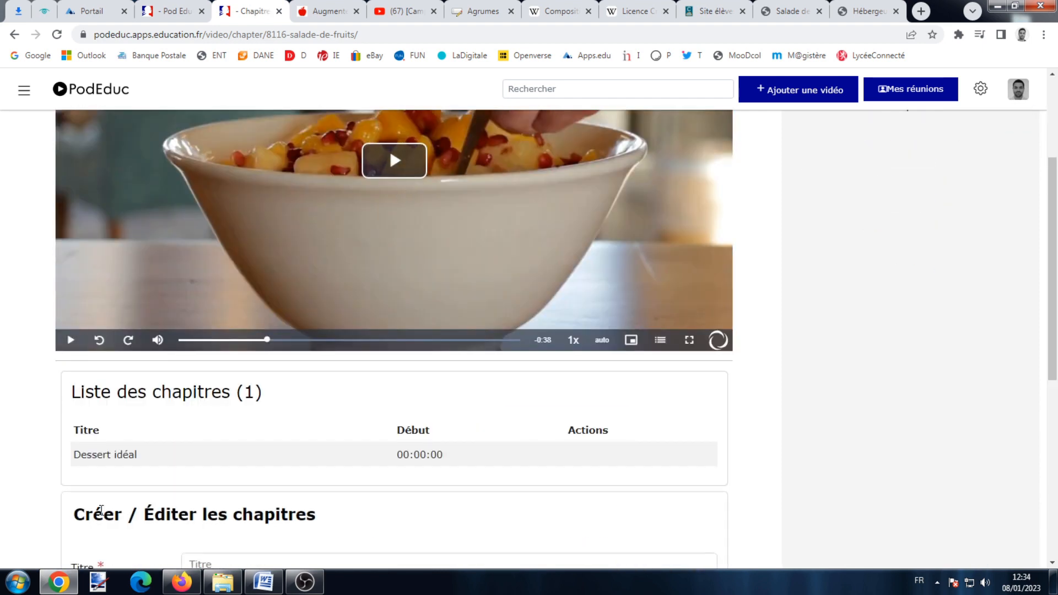
pyautogui.scroll(-1, 207, 469)
pyautogui.scroll(-3, 206, 468)
pyautogui.click(229, 388)
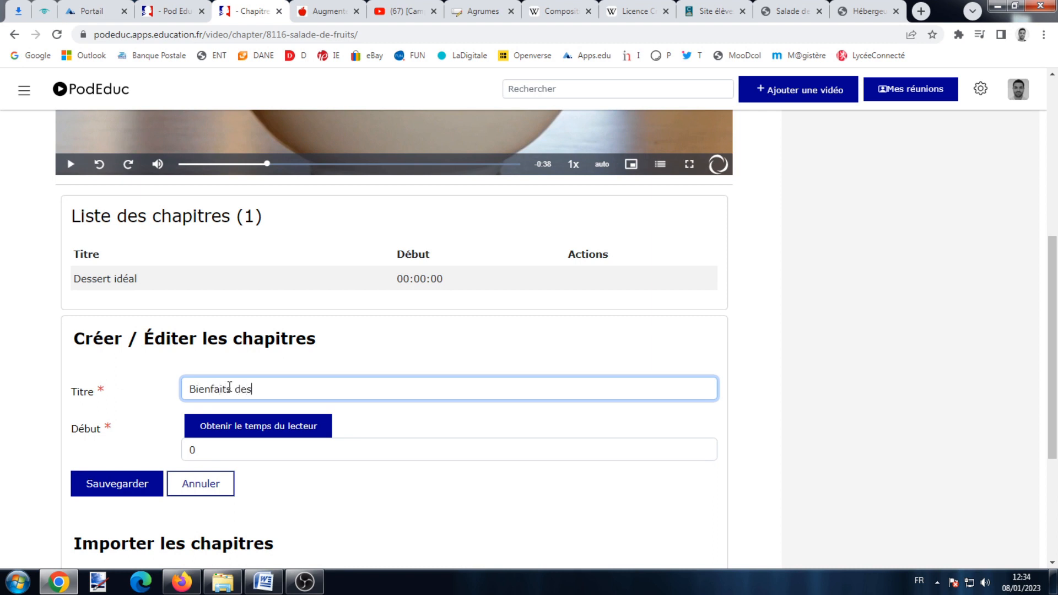
pyautogui.scroll(2, 199, 410)
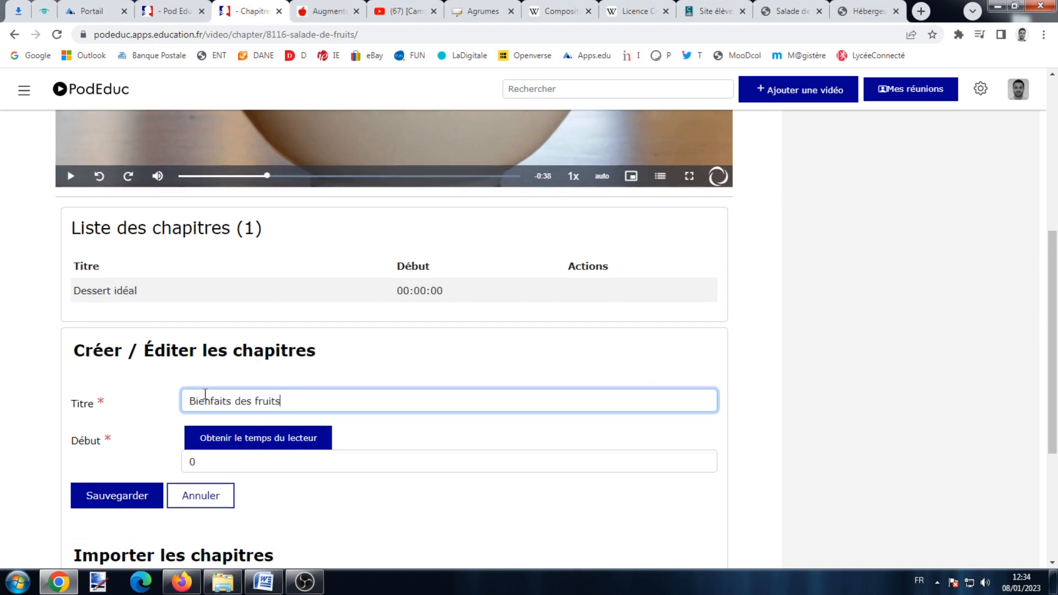
pyautogui.click(197, 539)
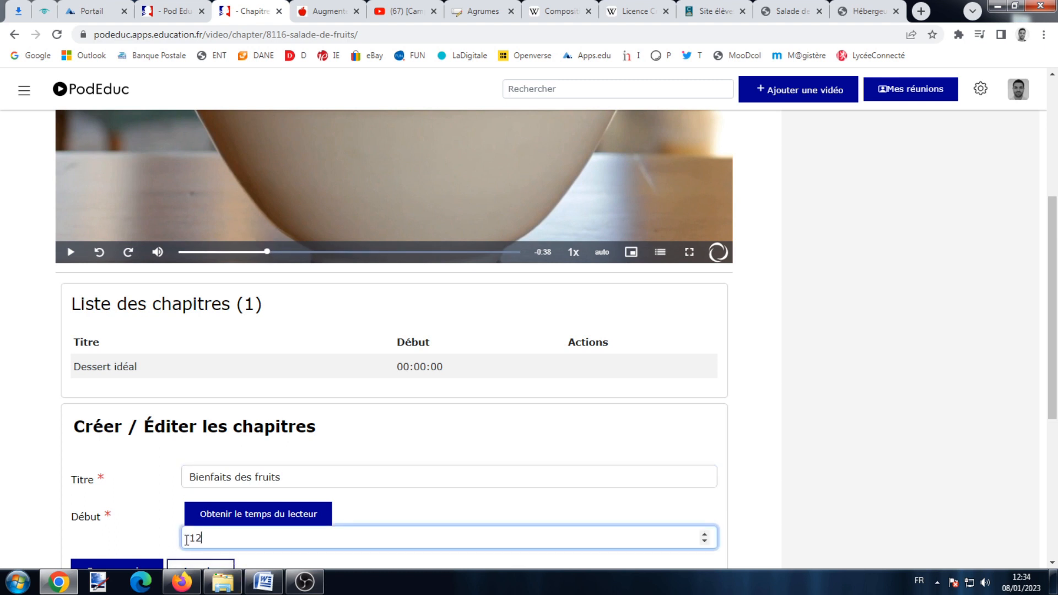
pyautogui.click(323, 514)
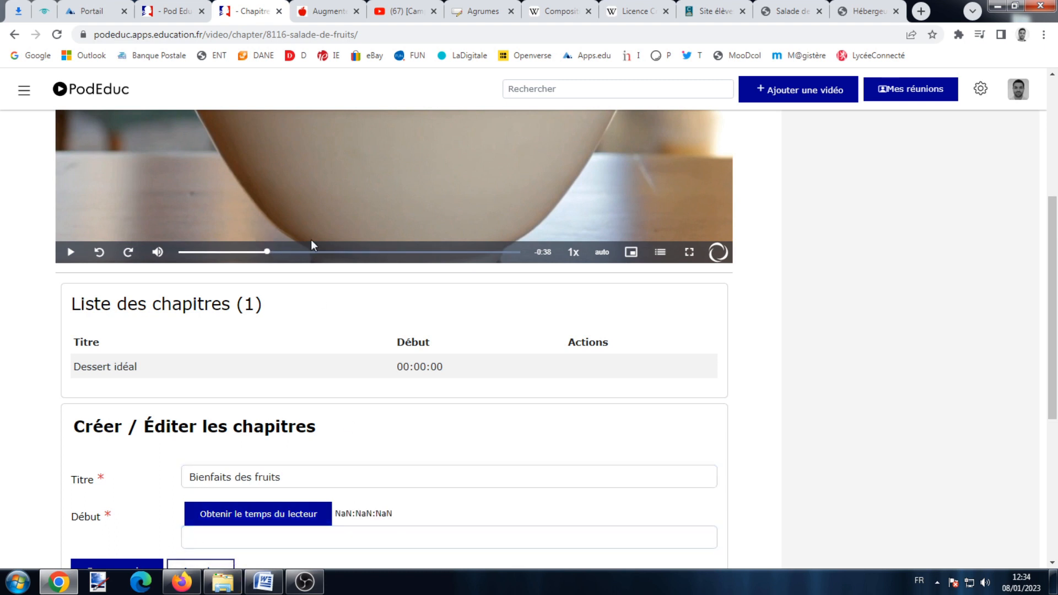
pyautogui.click(236, 518)
# Correct the Bienfaits des fruits start time to 00:00:12 and save the chapter.
pyautogui.scroll(-2, 209, 501)
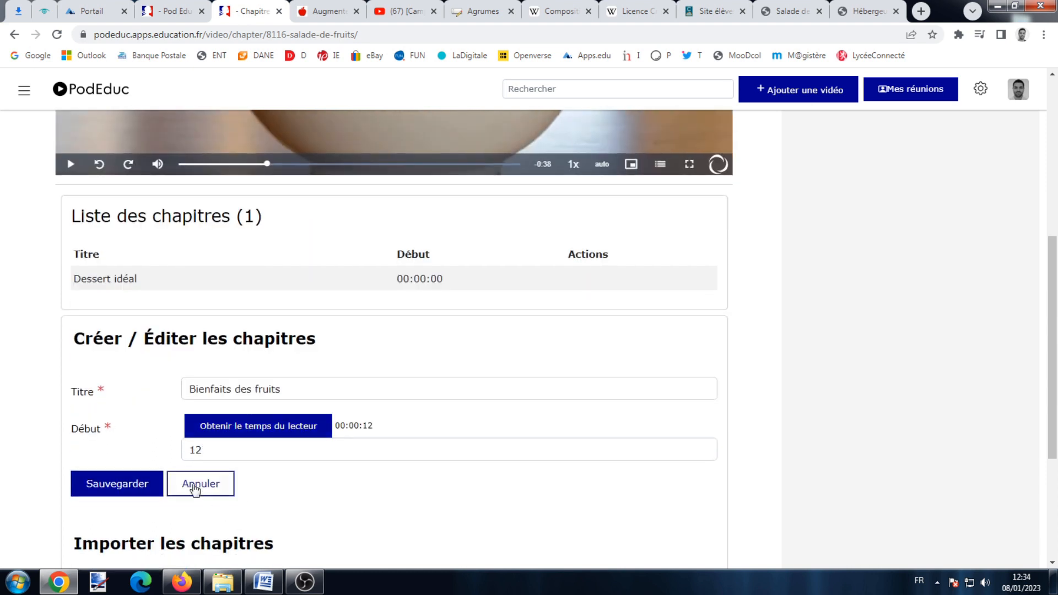
pyautogui.scroll(3, 203, 452)
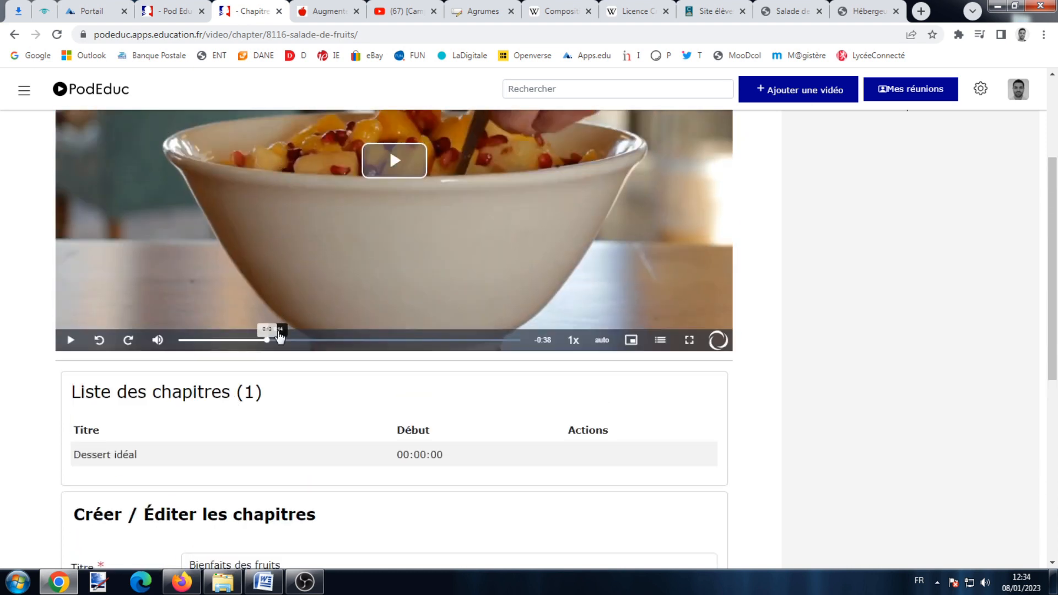
pyautogui.scroll(-4, 274, 226)
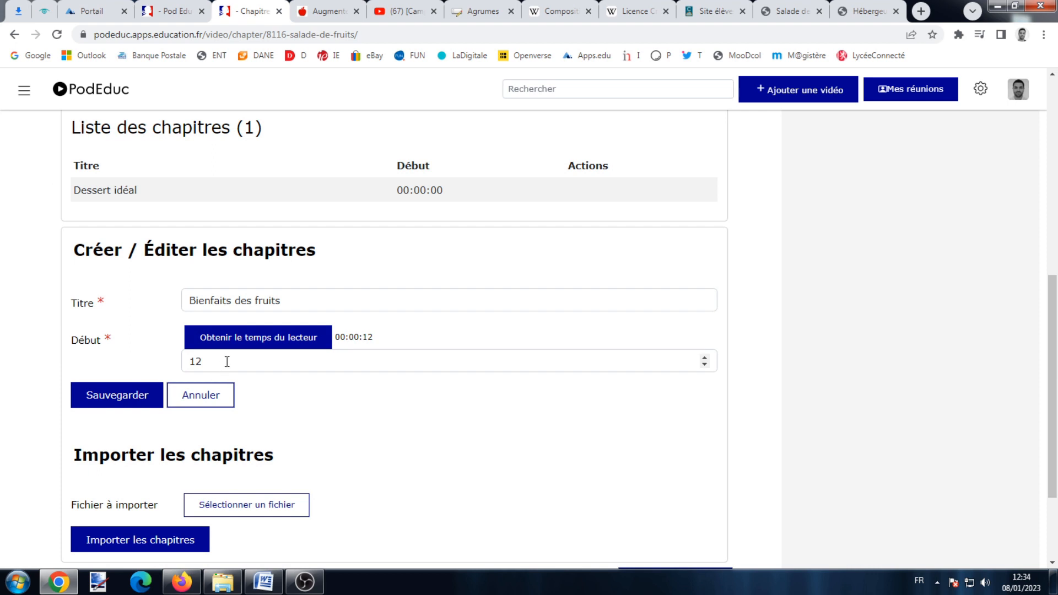
pyautogui.moveTo(226, 361); pyautogui.dragTo(162, 373)
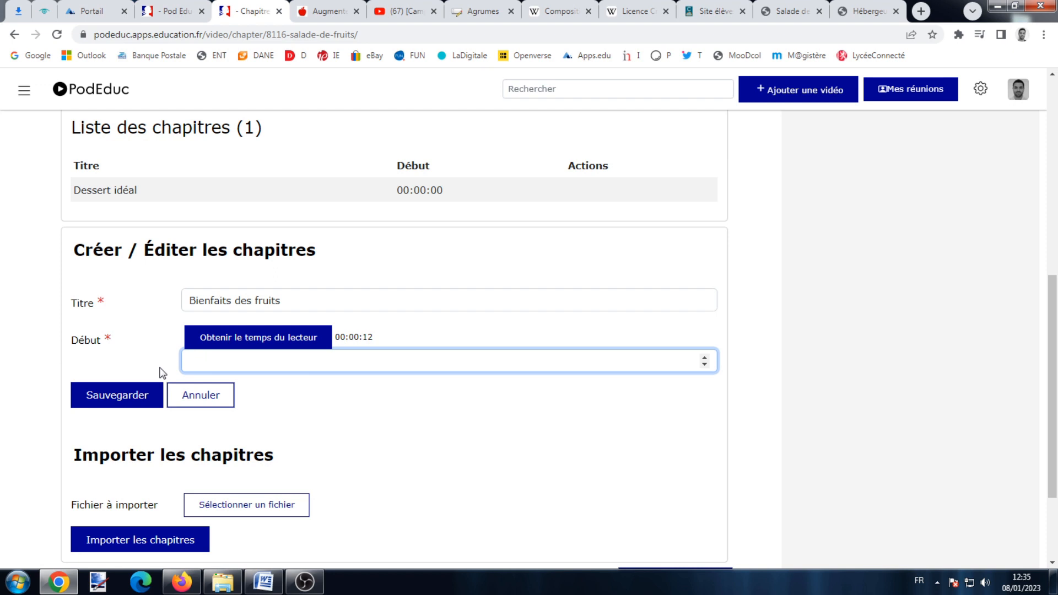
pyautogui.click(236, 343)
pyautogui.scroll(2, 128, 465)
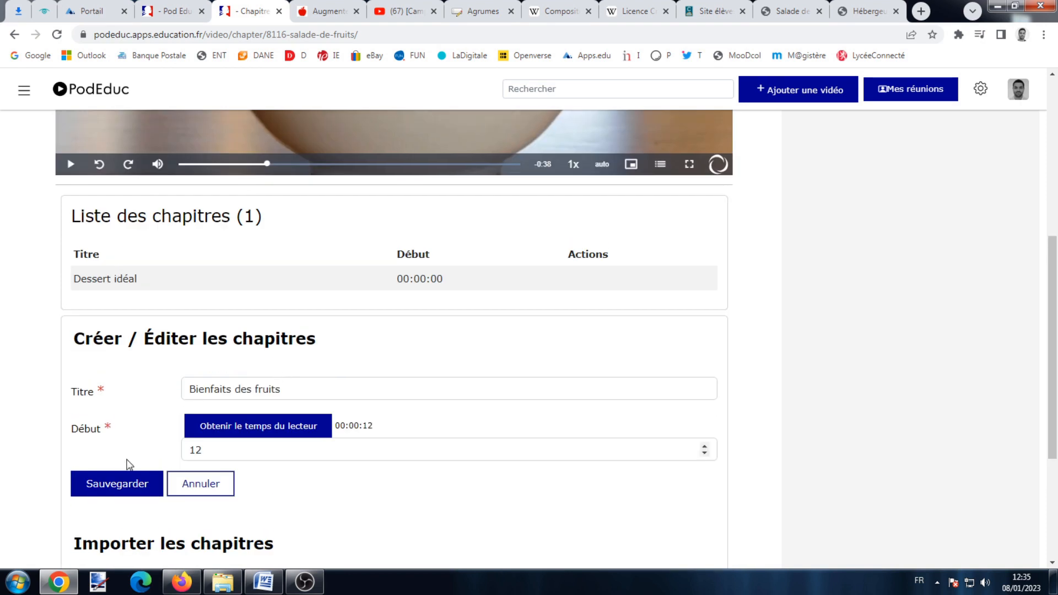
pyautogui.click(114, 491)
# Add and save a 'Recette' chapter starting at 00:00:47.
pyautogui.click(505, 232)
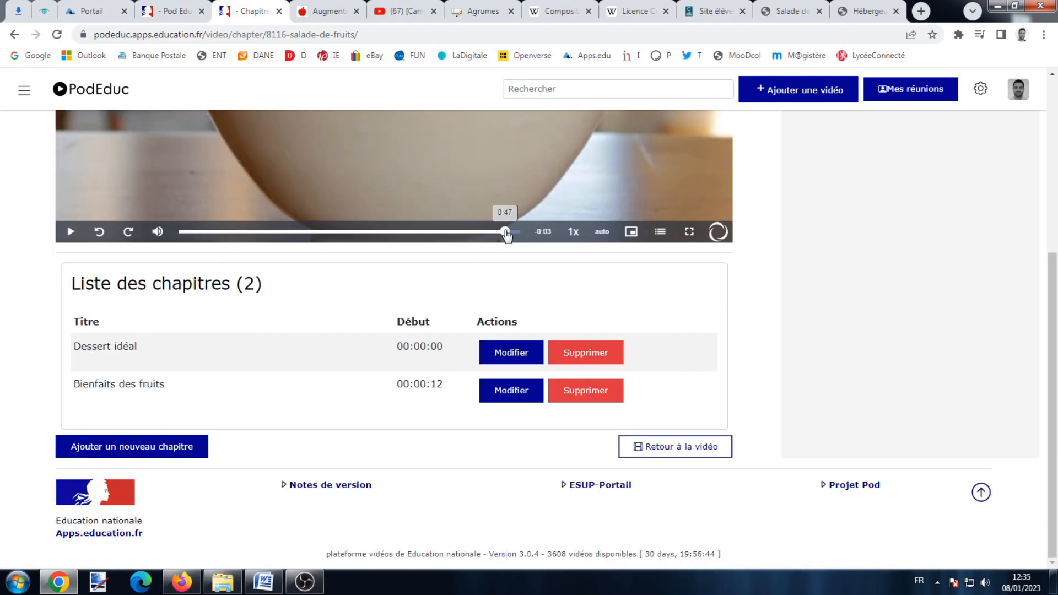
pyautogui.scroll(3, 501, 242)
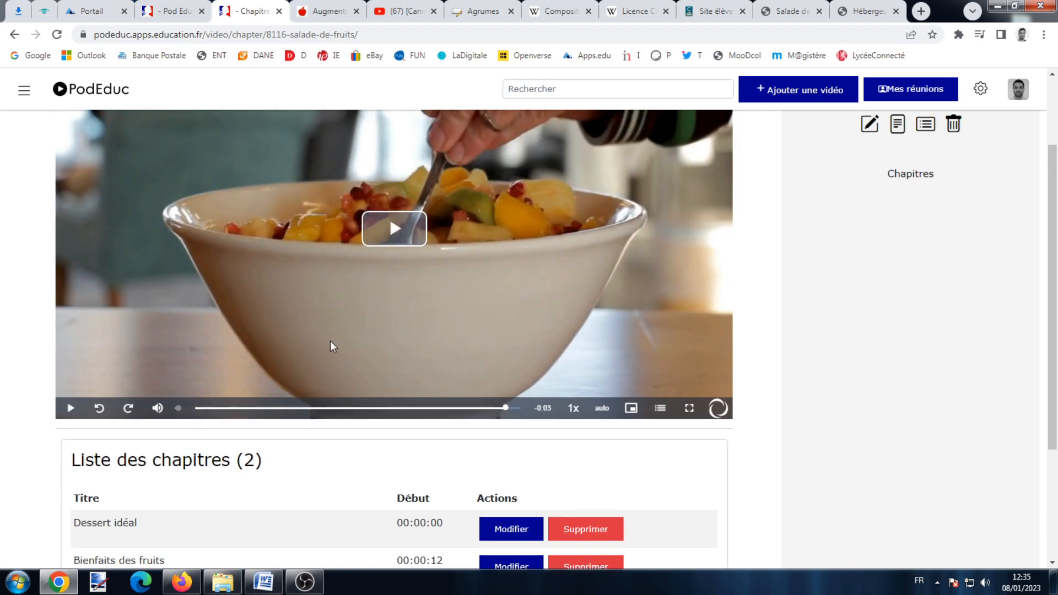
pyautogui.scroll(-3, 330, 348)
pyautogui.click(155, 453)
pyautogui.click(213, 505)
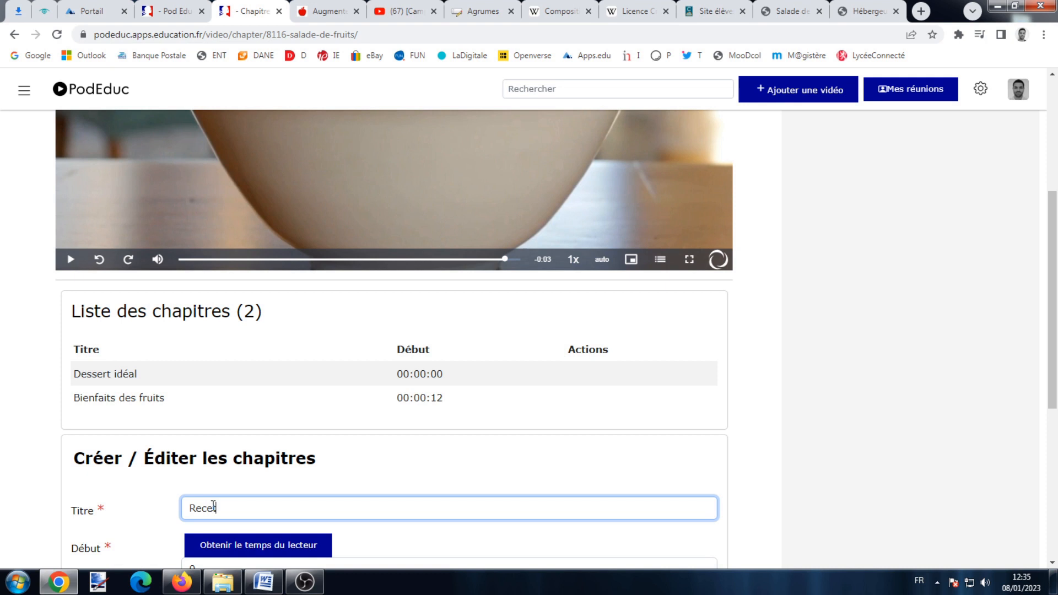
pyautogui.write('Recette')
pyautogui.scroll(-3, 213, 506)
pyautogui.click(246, 373)
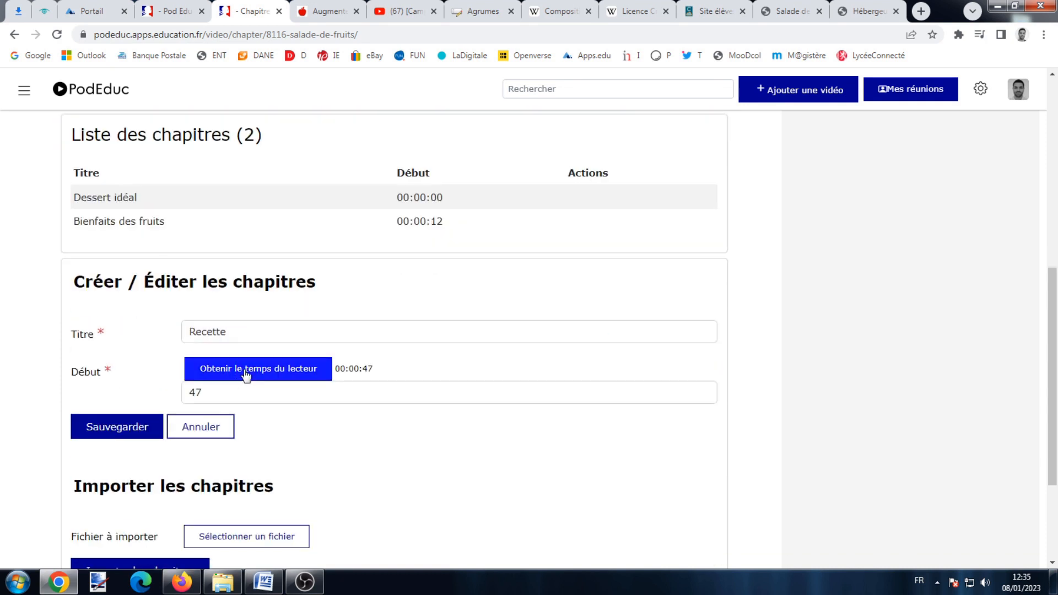
pyautogui.click(95, 431)
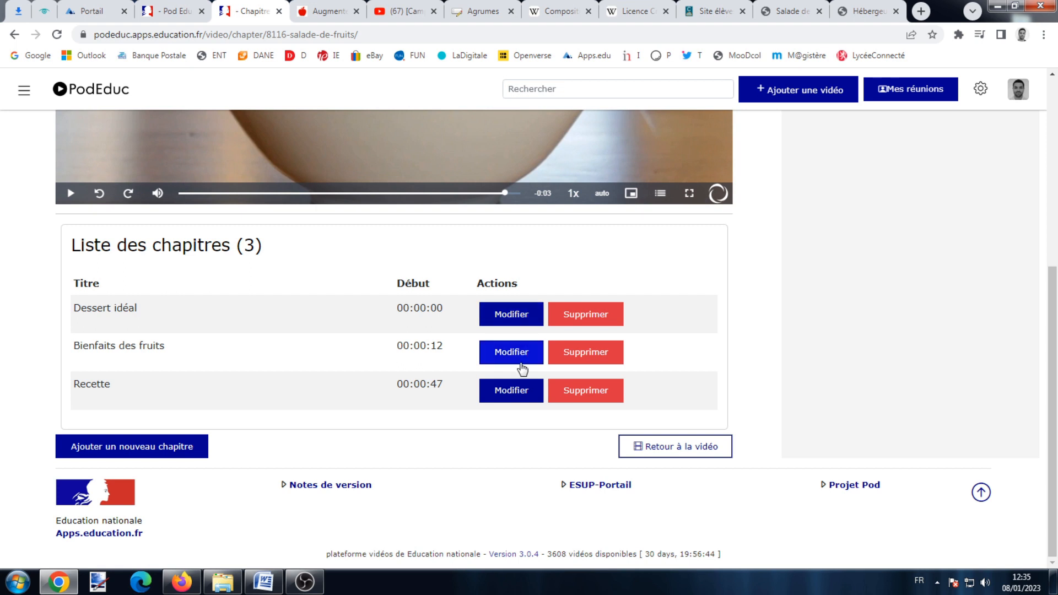
# Return to the Salade de fruits viewing page and start playback.
pyautogui.click(640, 450)
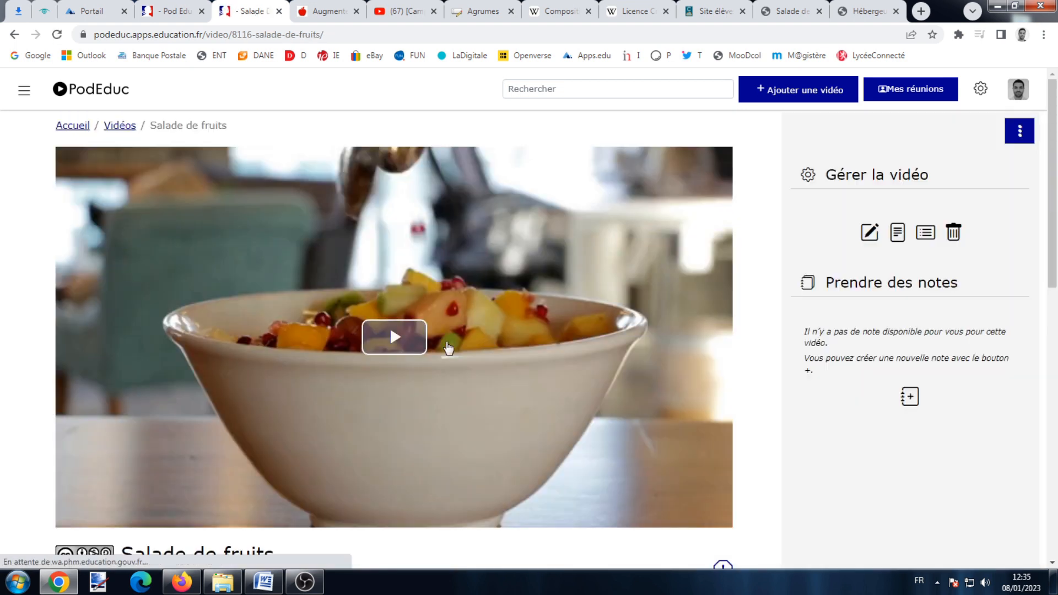
pyautogui.click(394, 337)
pyautogui.scroll(-2, 394, 359)
pyautogui.scroll(2, 551, 386)
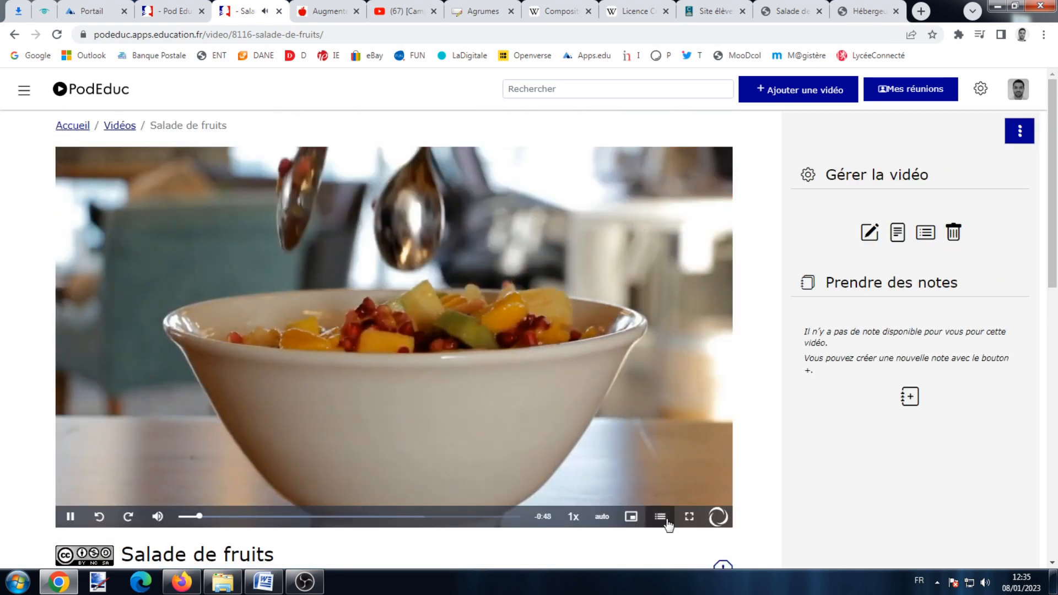
# Jump to the Recette and Bienfaits des fruits chapters, pause, and go to the edit page.
pyautogui.click(666, 524)
pyautogui.click(628, 226)
pyautogui.click(644, 203)
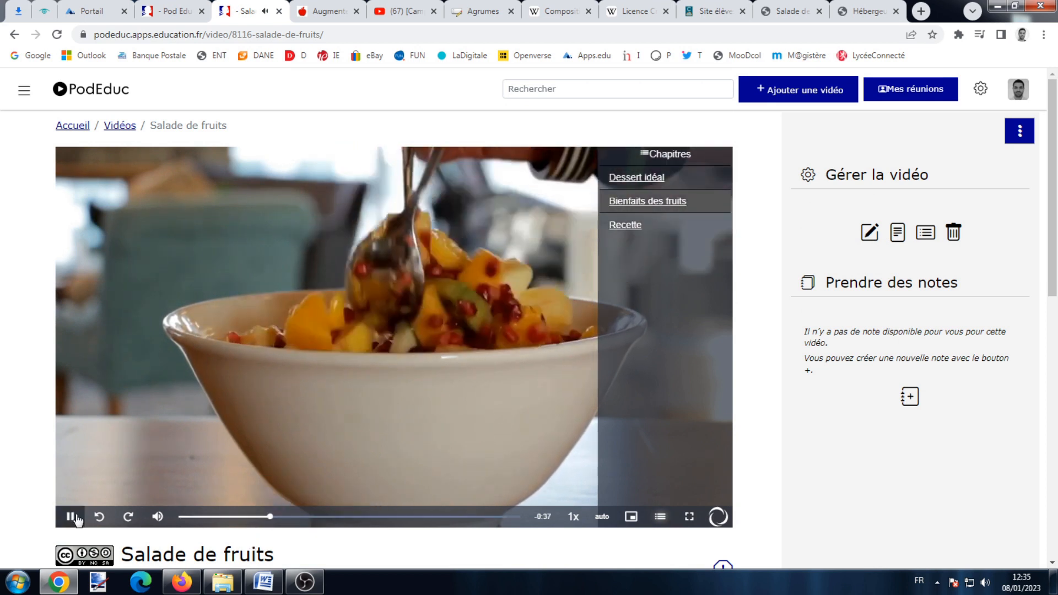
pyautogui.click(75, 518)
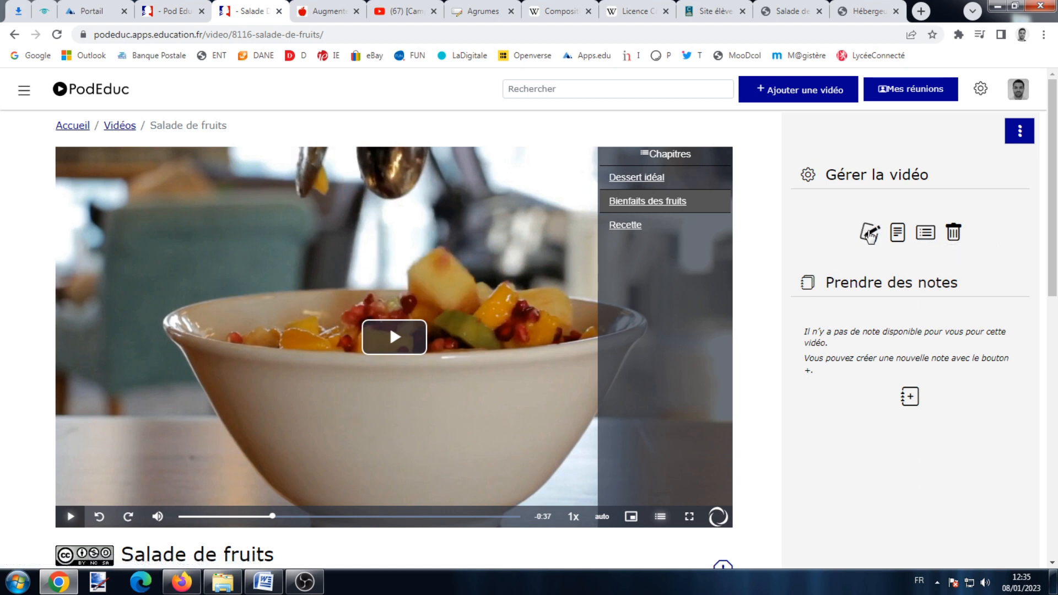
pyautogui.click(871, 234)
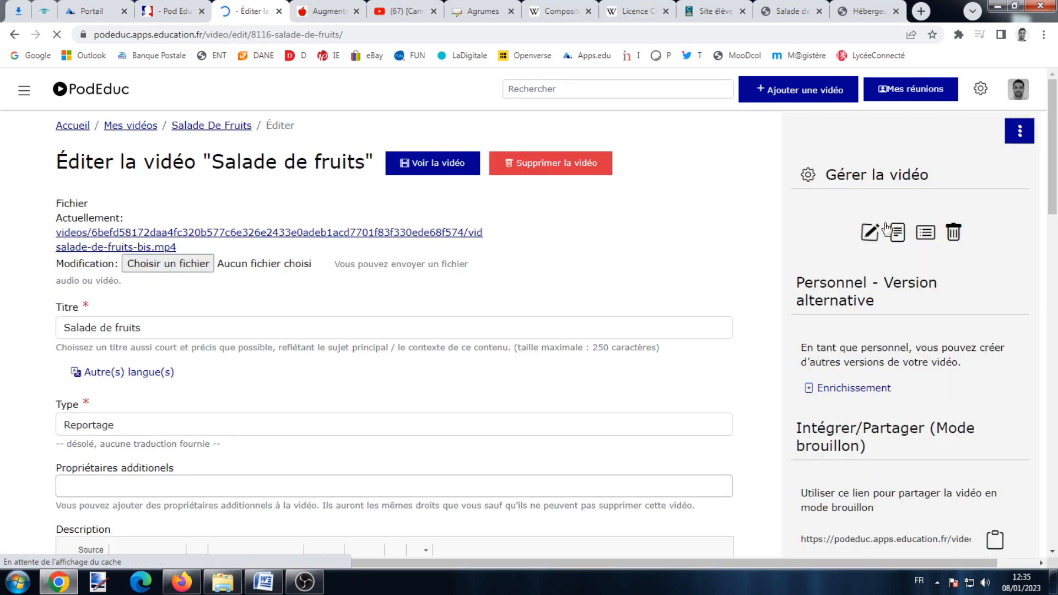
# In Enrichissement for Salade de fruits, preview the video and begin a blank enrichment.
pyautogui.click(1030, 133)
pyautogui.click(1031, 134)
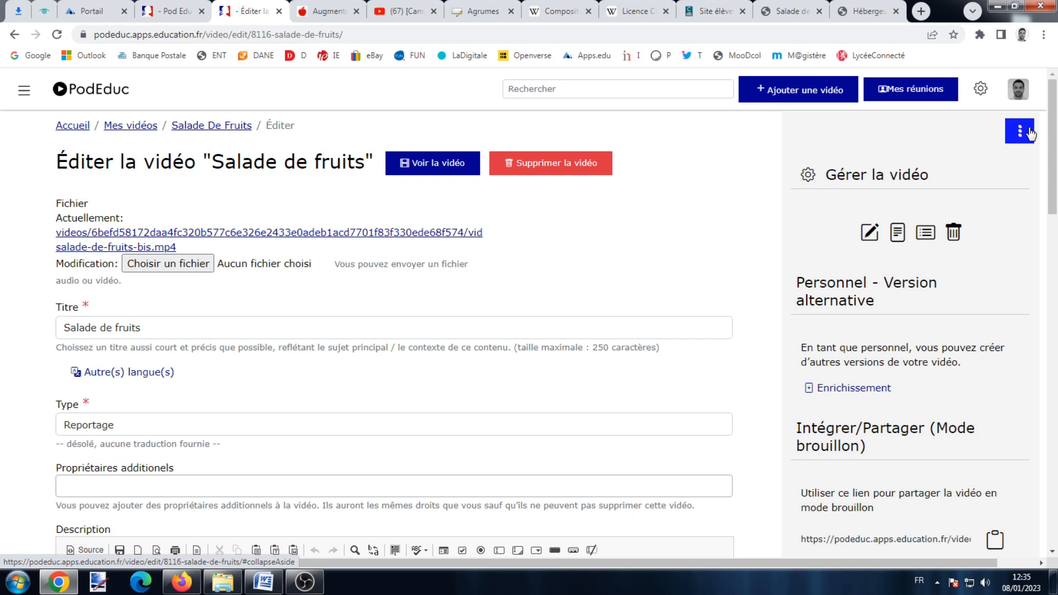
pyautogui.click(840, 390)
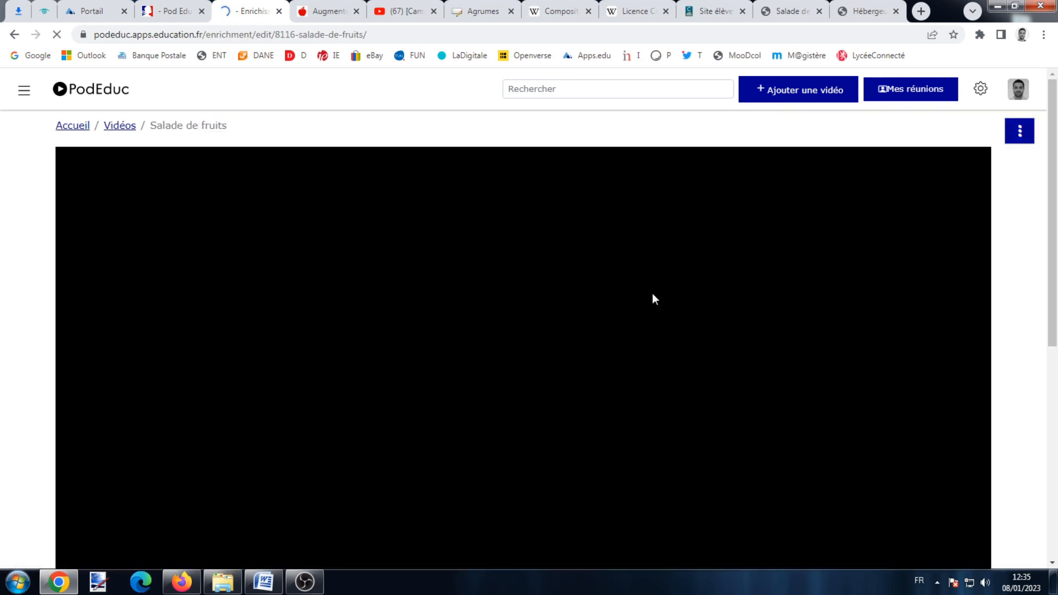
pyautogui.scroll(-3, 654, 298)
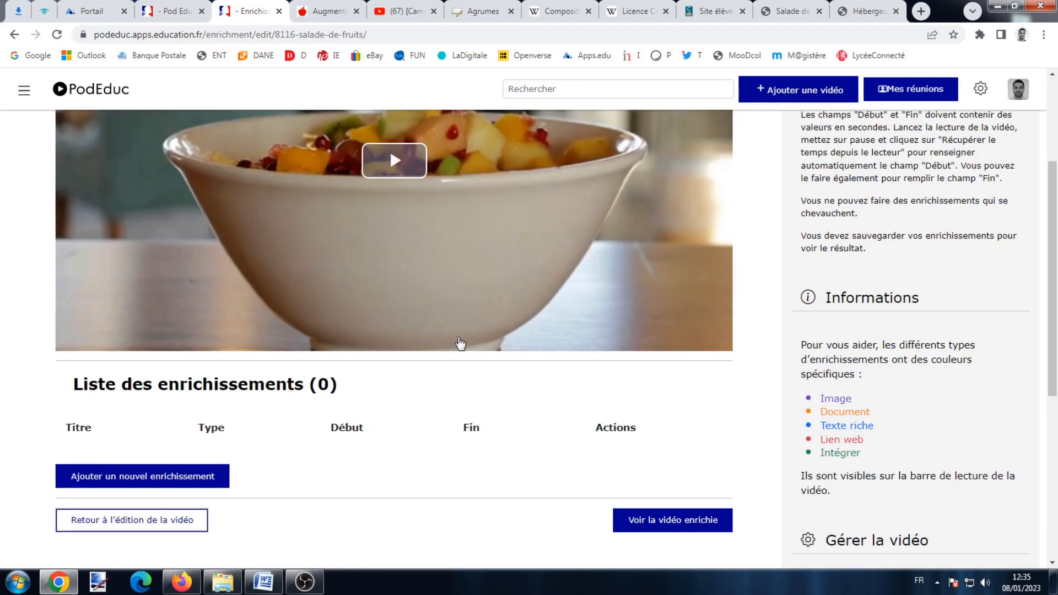
pyautogui.scroll(2, 460, 343)
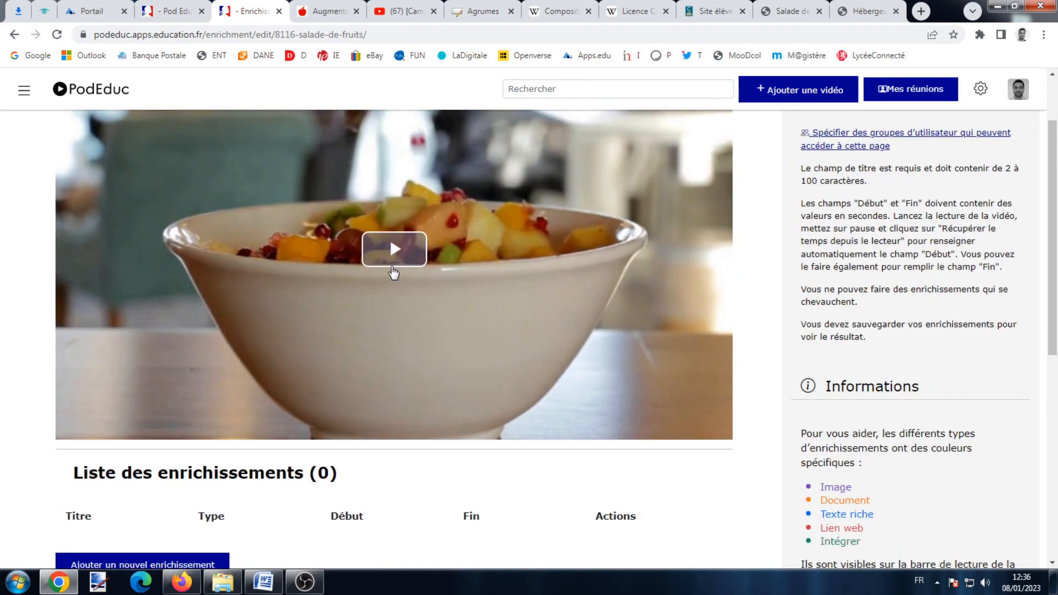
pyautogui.scroll(-2, 552, 341)
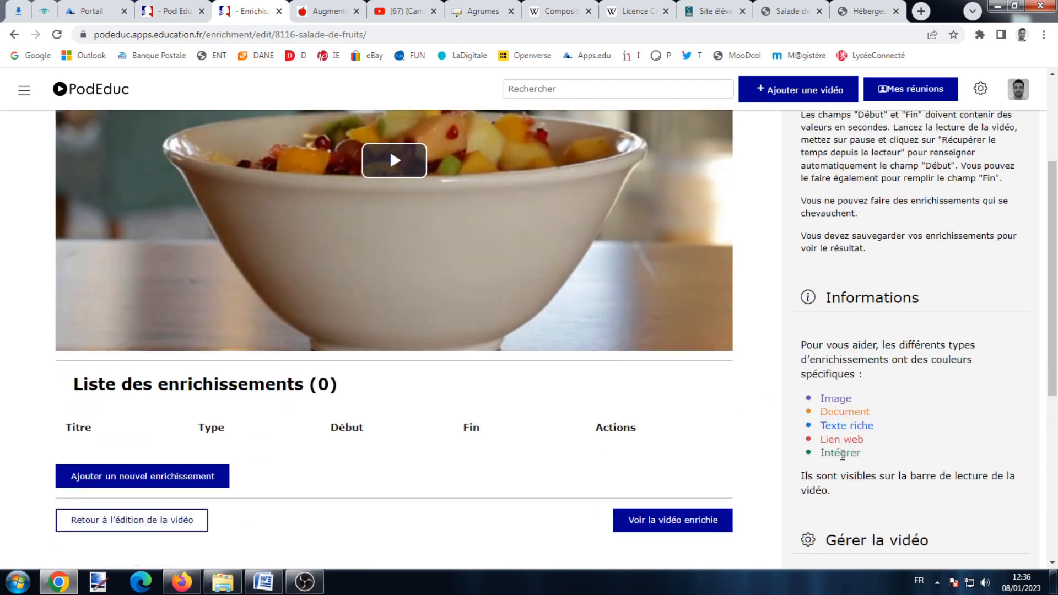
pyautogui.scroll(4, 839, 449)
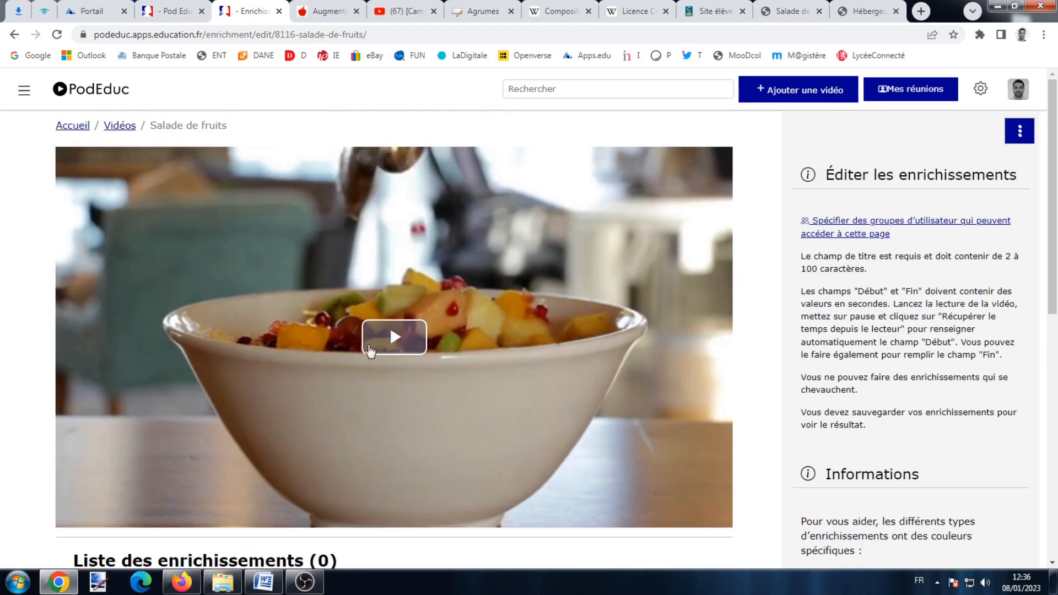
pyautogui.click(370, 348)
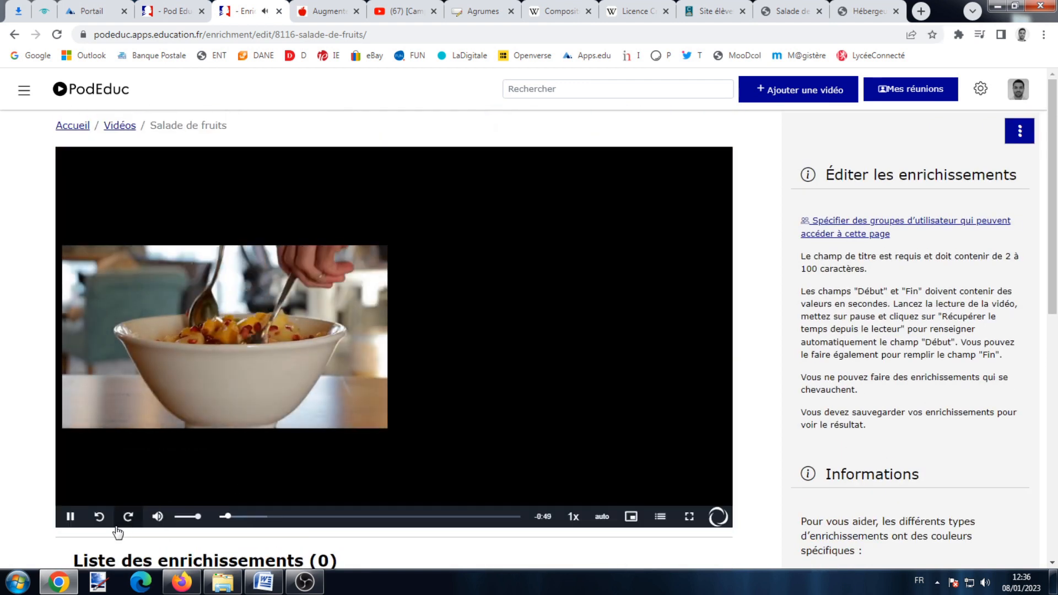
pyautogui.click(71, 518)
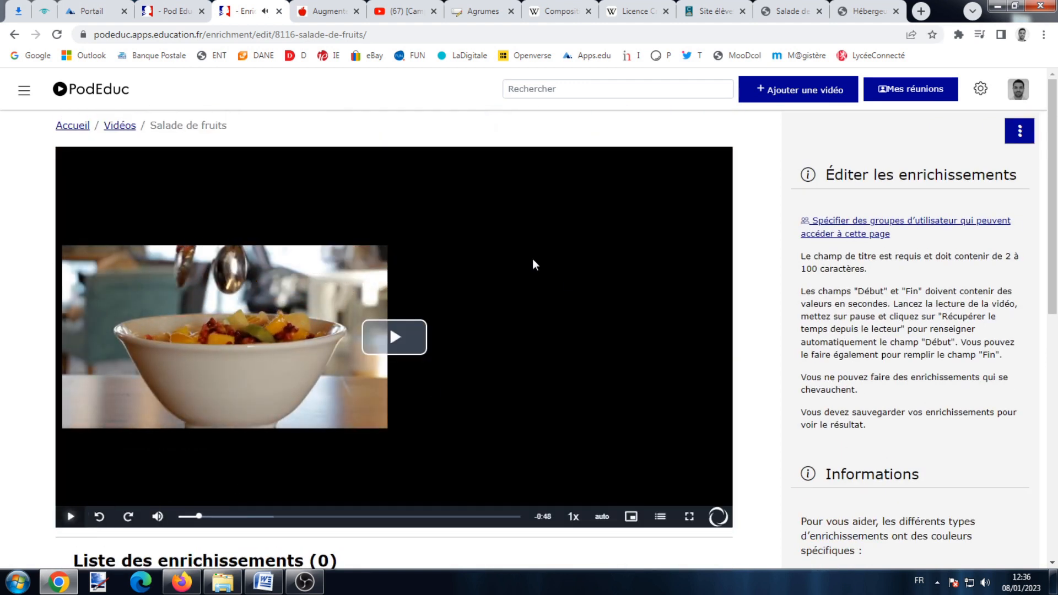
pyautogui.scroll(-5, 592, 256)
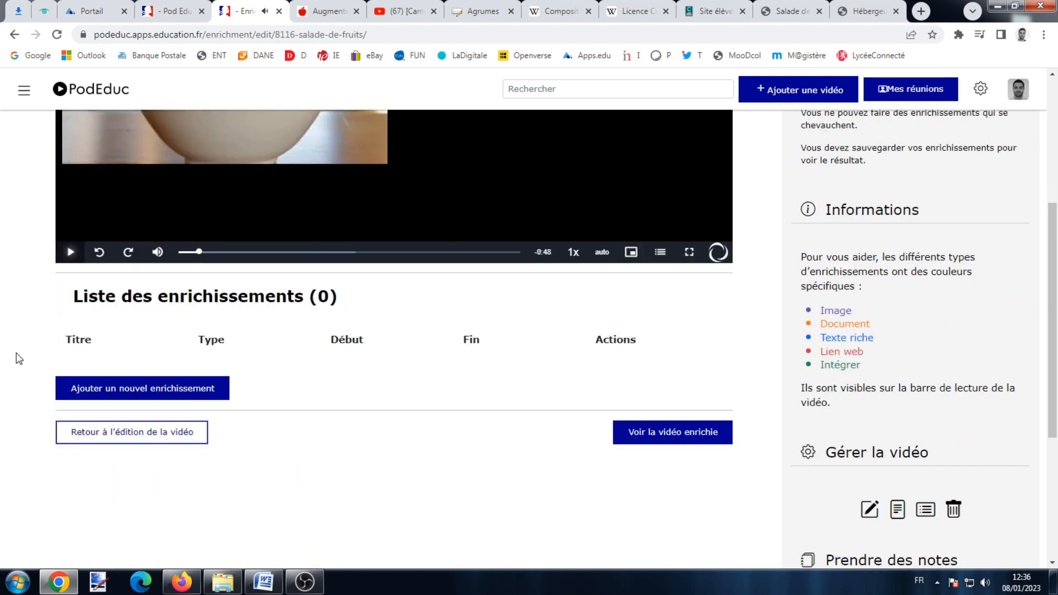
pyautogui.click(133, 390)
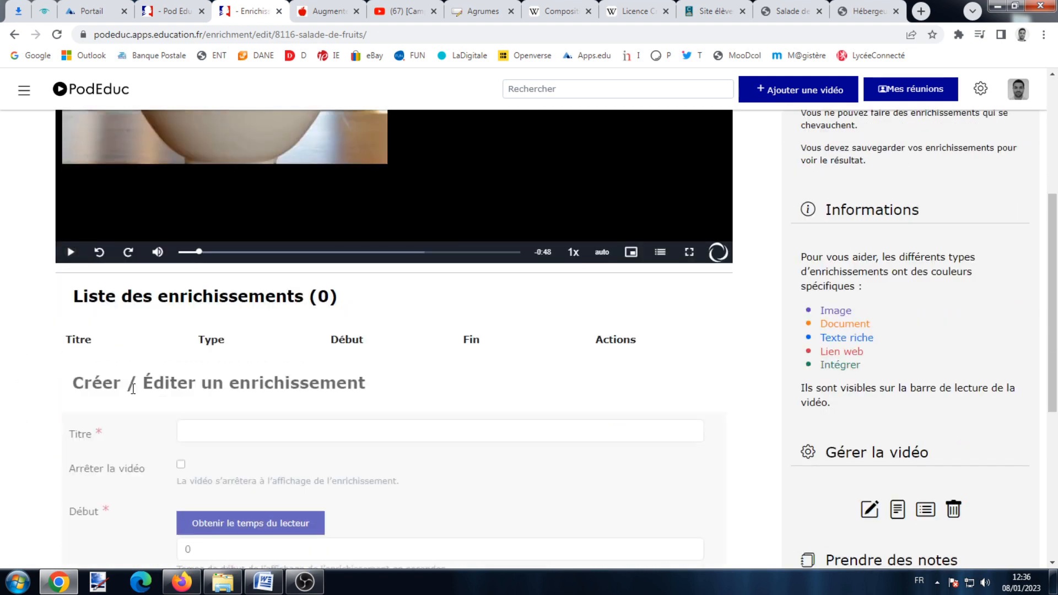
# Title the enrichment 'Image fruits 1' with a start time of 2 seconds.
pyautogui.scroll(-3, 135, 389)
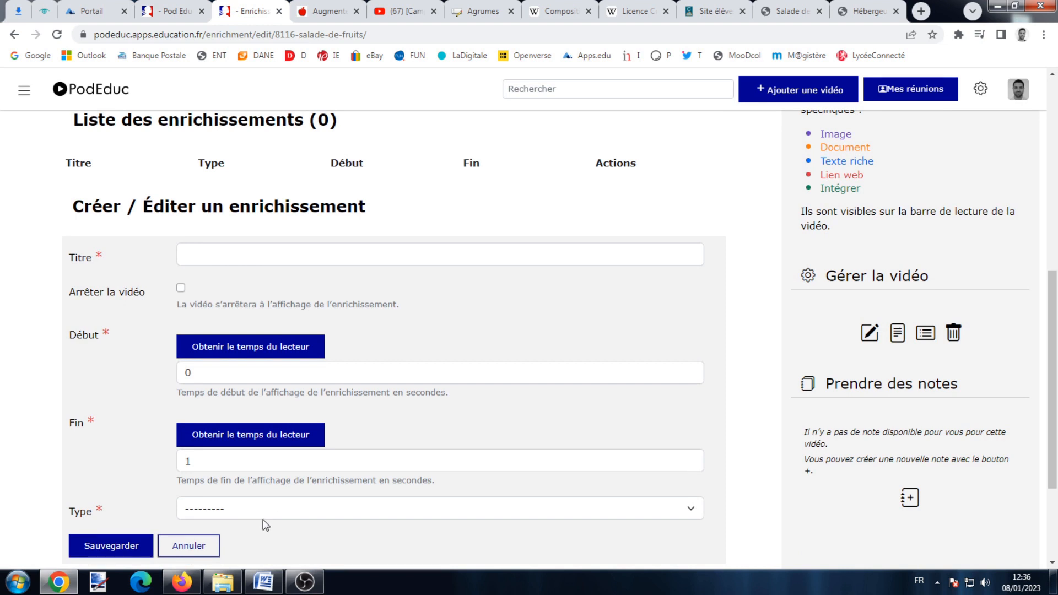
pyautogui.click(243, 261)
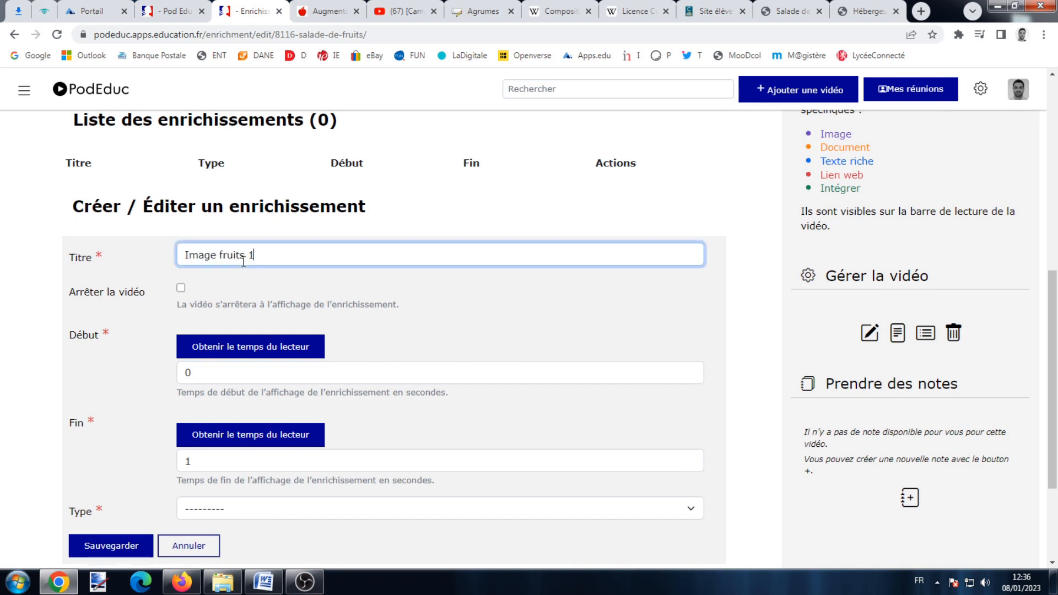
pyautogui.click(181, 289)
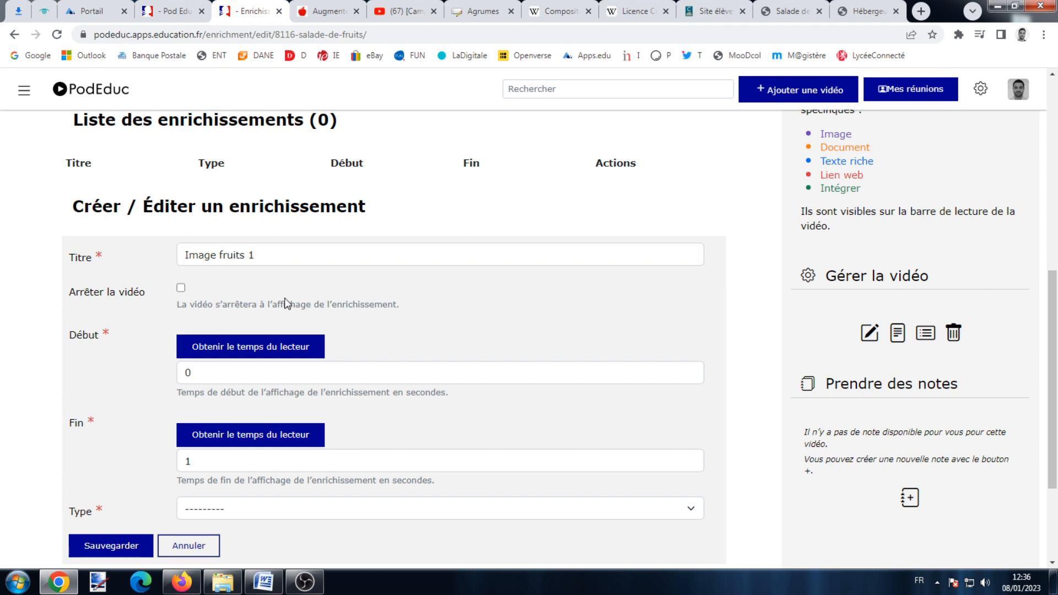
pyautogui.scroll(3, 270, 331)
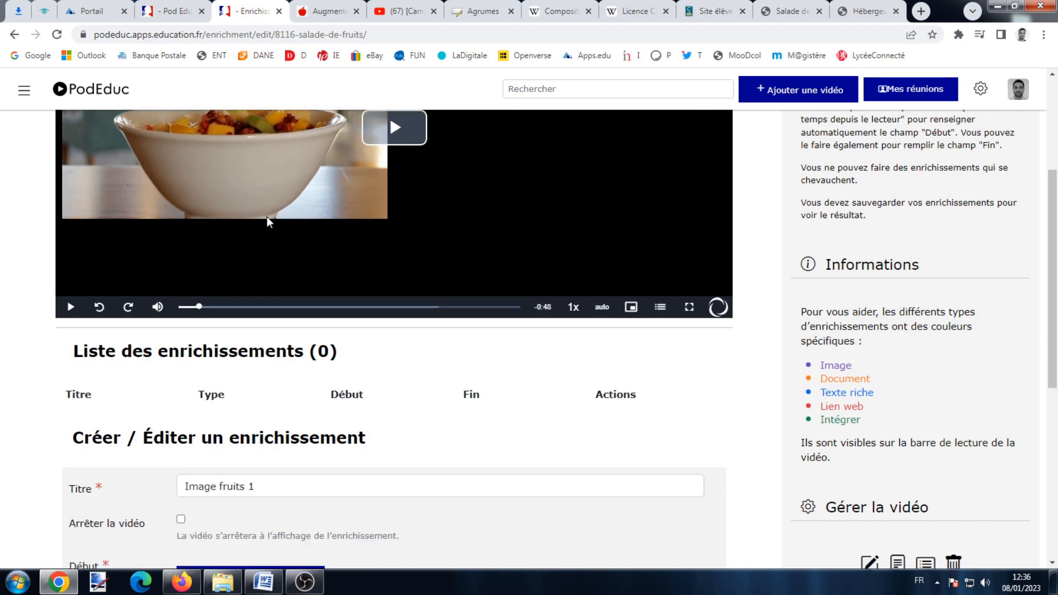
pyautogui.click(255, 522)
pyautogui.scroll(-2, 330, 386)
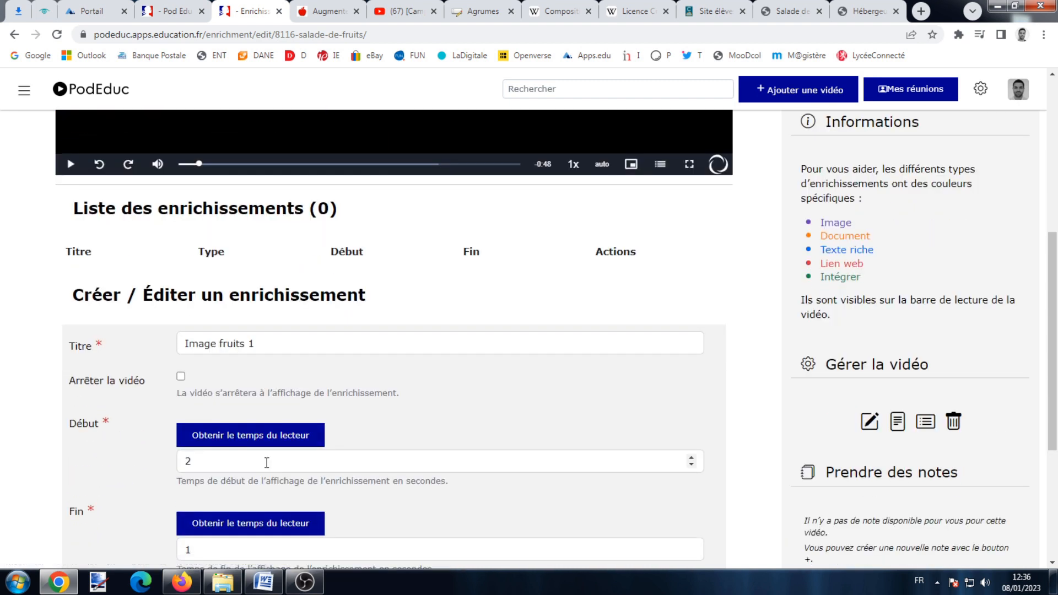
pyautogui.scroll(5, 371, 285)
# Set the enrichment's end time to 5 seconds and its type to image.
pyautogui.click(389, 252)
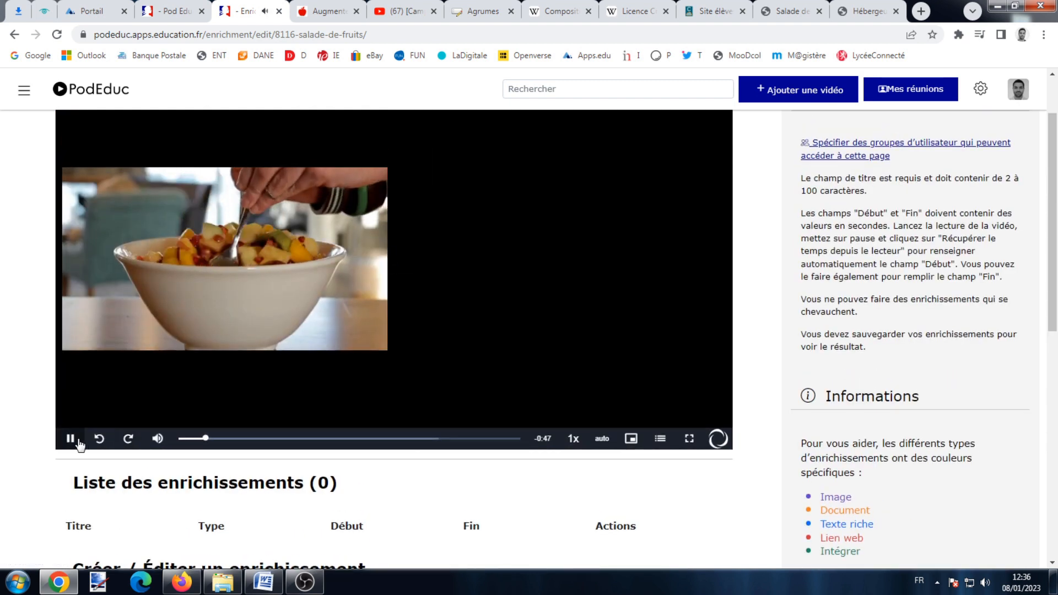
pyautogui.click(70, 438)
pyautogui.scroll(-8, 266, 309)
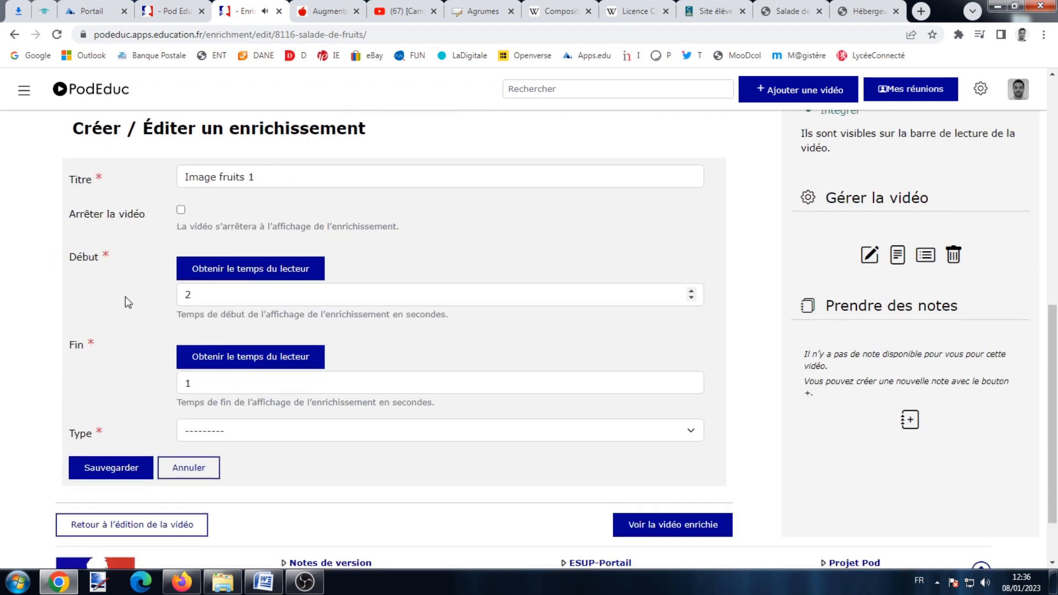
pyautogui.click(253, 359)
pyautogui.click(239, 433)
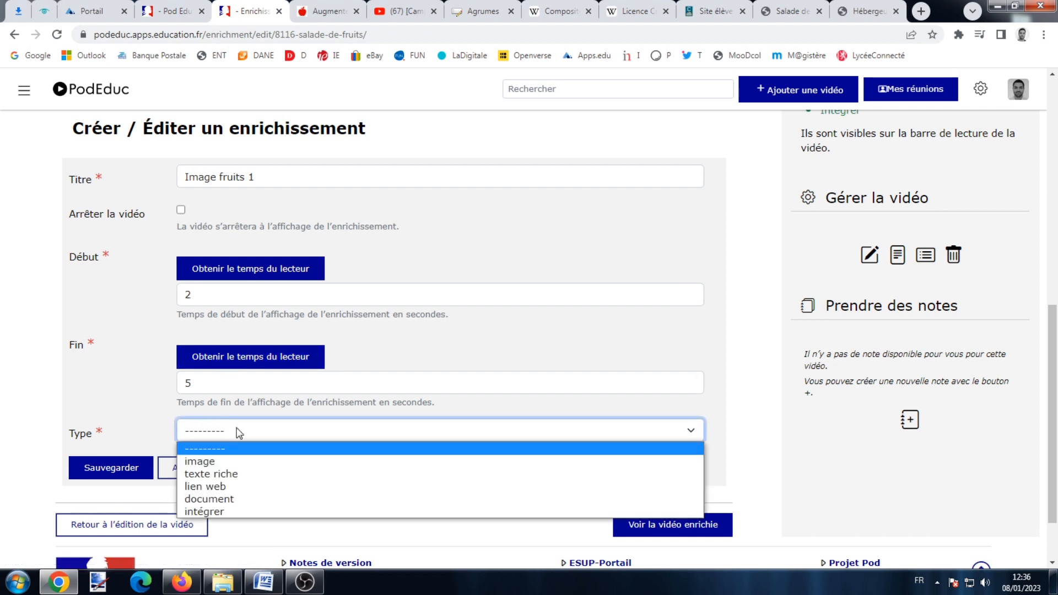
pyautogui.click(237, 461)
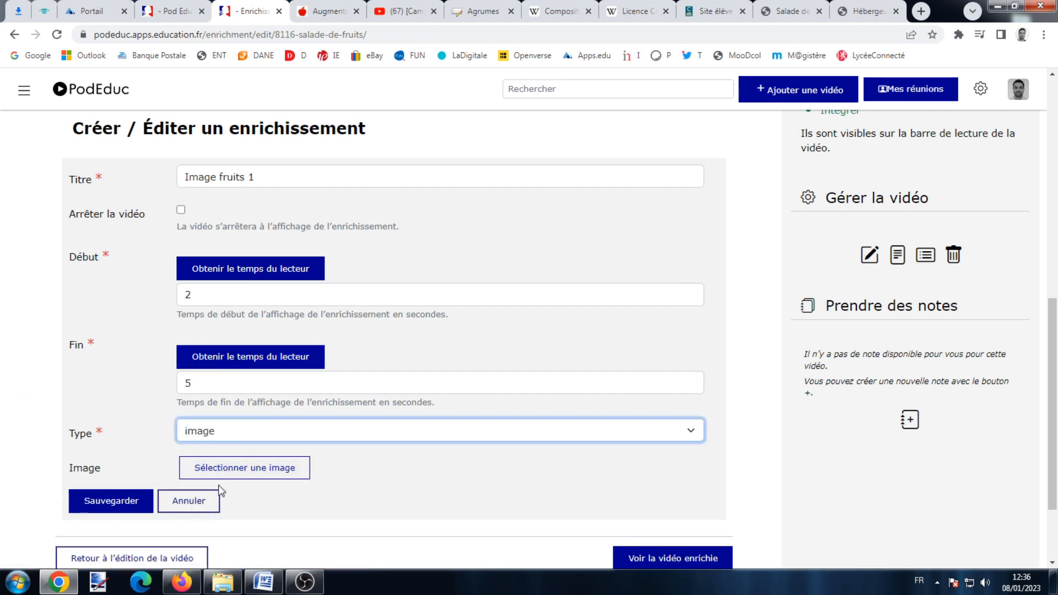
# Upload 'AA - Fruits exotiques' into the video's media folder and select it as the image.
pyautogui.click(234, 467)
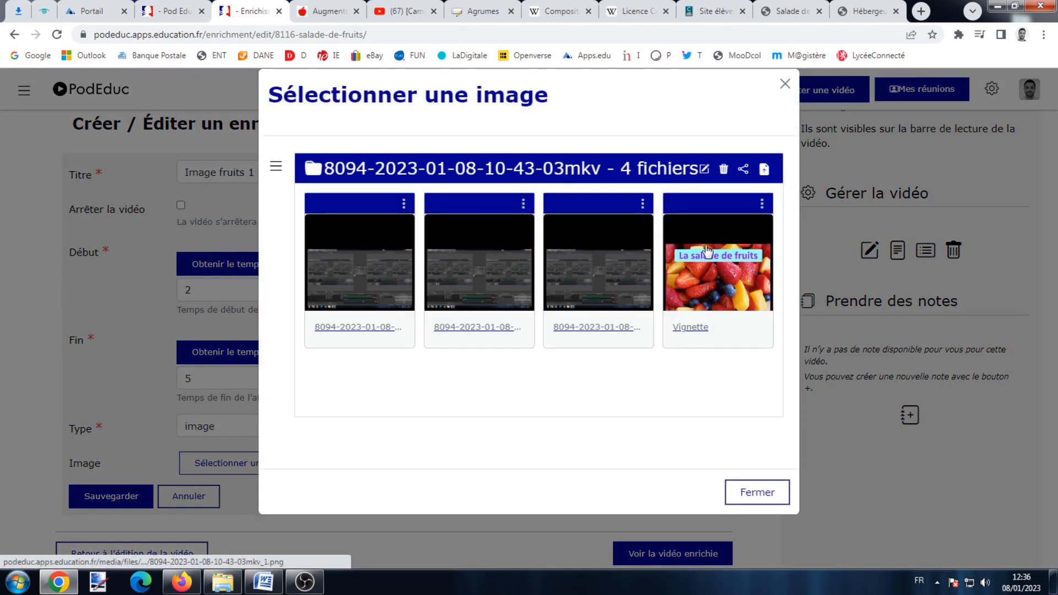
pyautogui.click(276, 167)
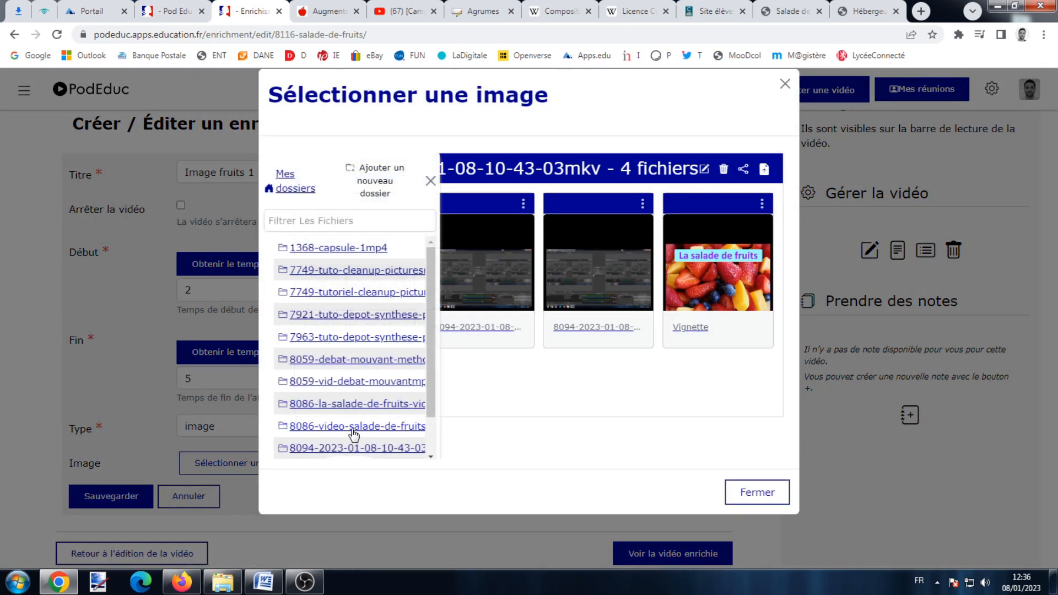
pyautogui.click(353, 427)
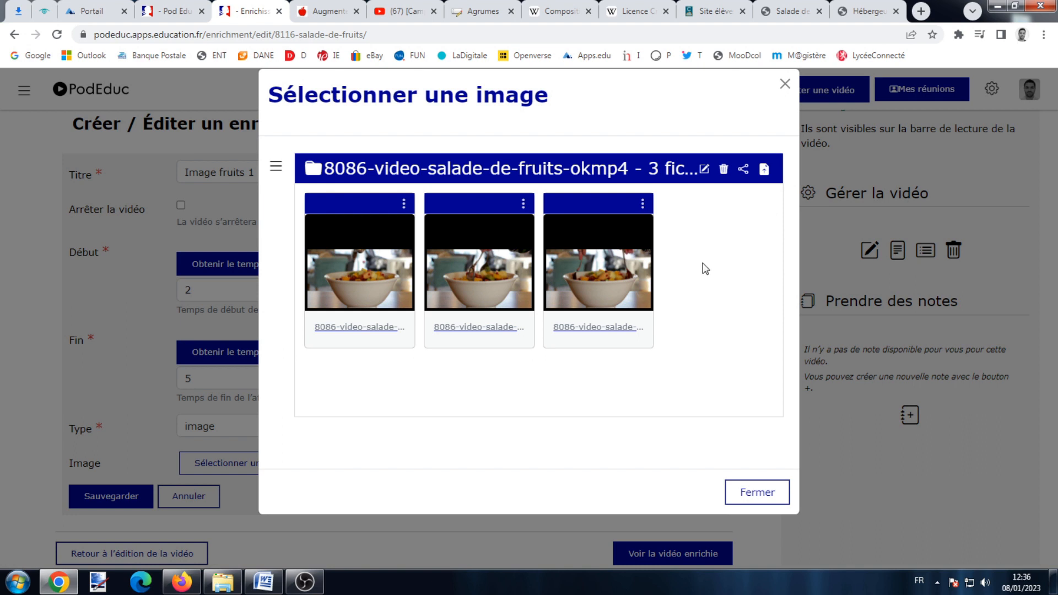
pyautogui.click(766, 171)
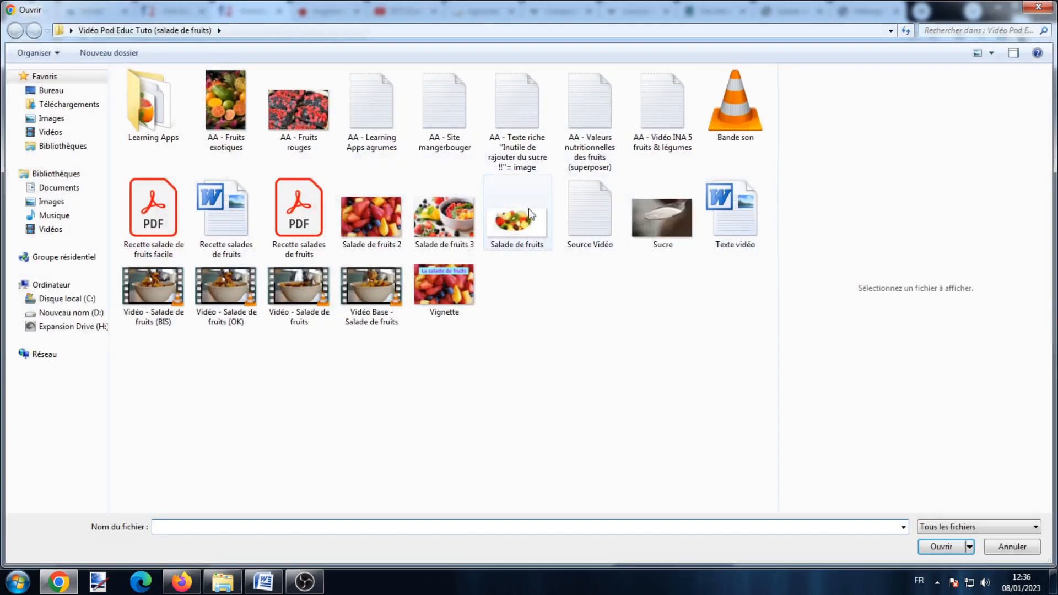
pyautogui.press('Escape')
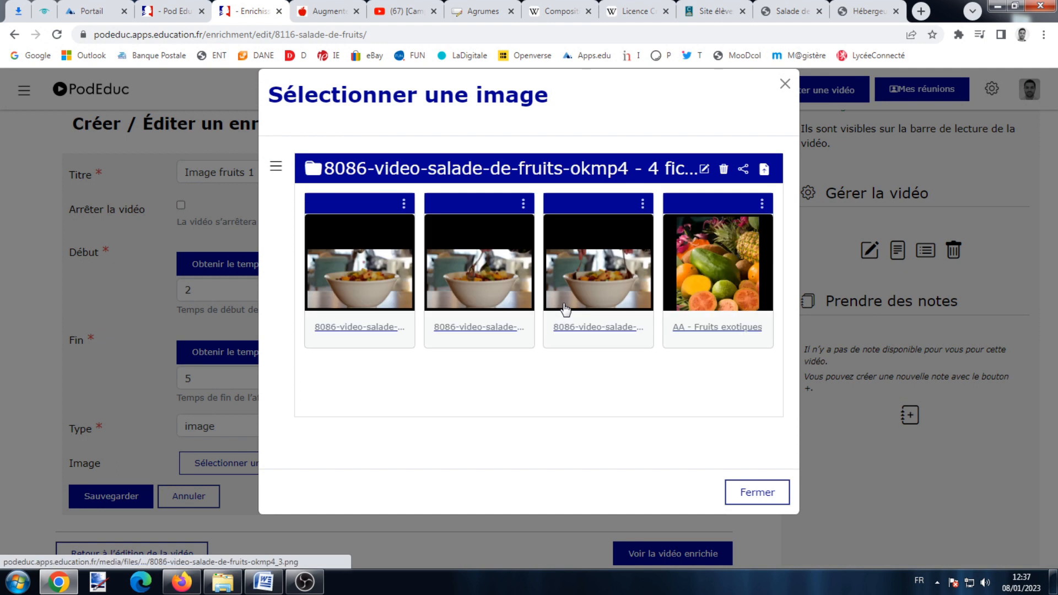
pyautogui.click(712, 259)
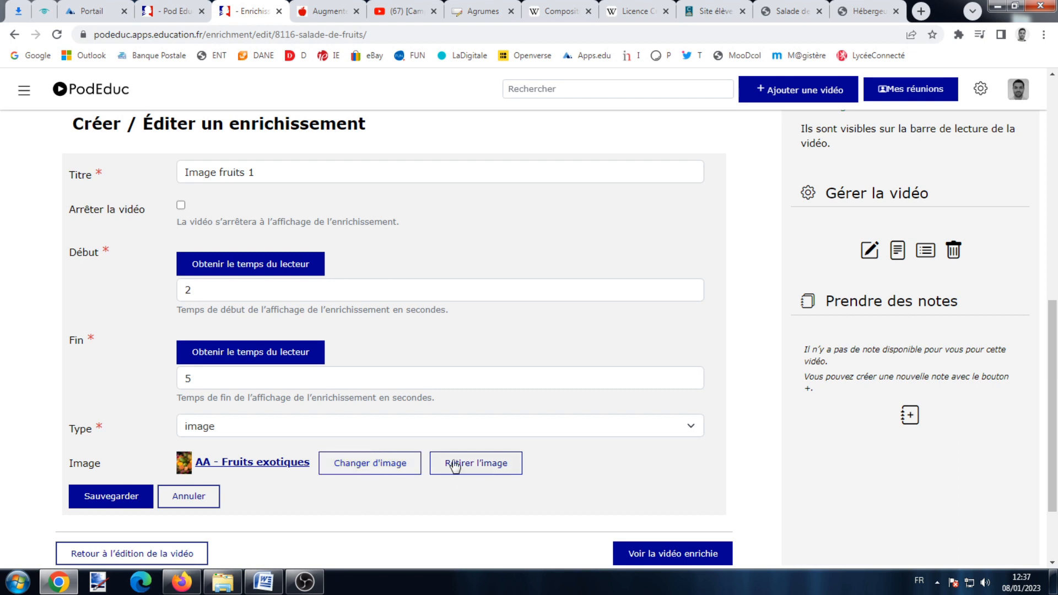
# Save the Image fruits 1 enrichment and play the enriched preview.
pyautogui.click(108, 496)
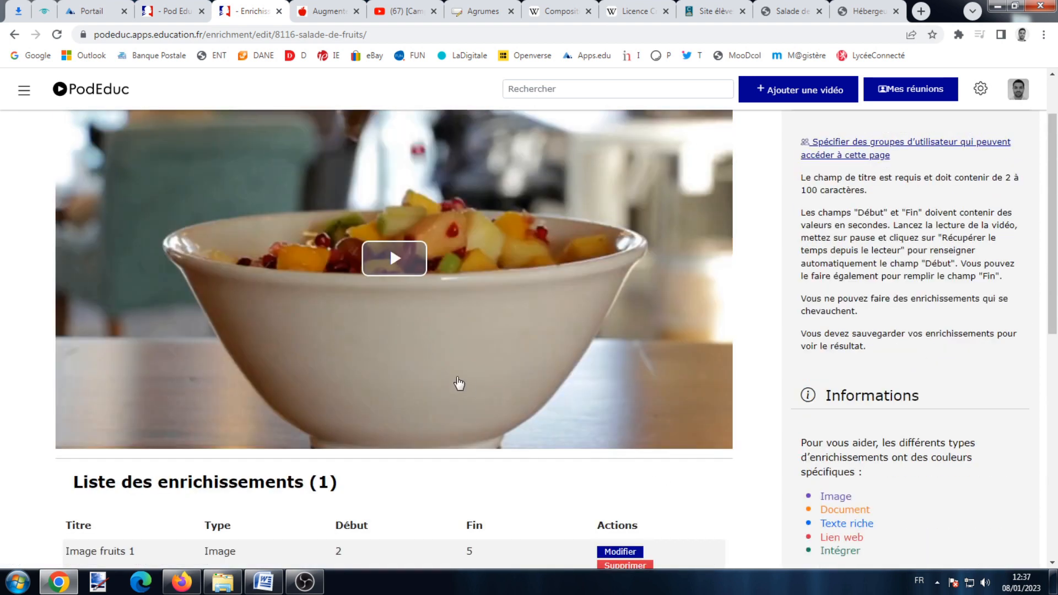
pyautogui.click(394, 258)
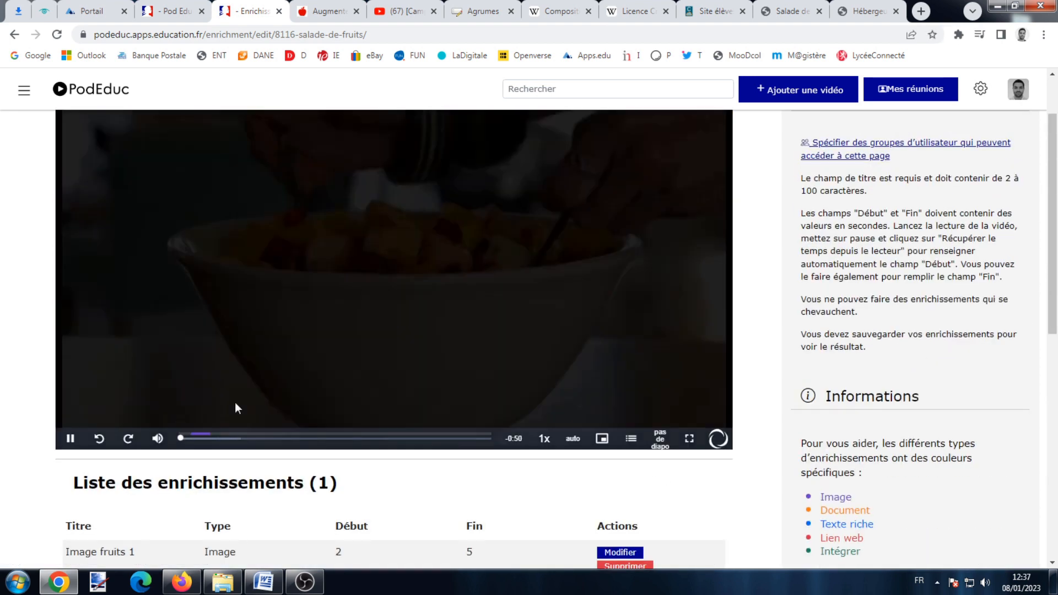
pyautogui.scroll(2, 472, 243)
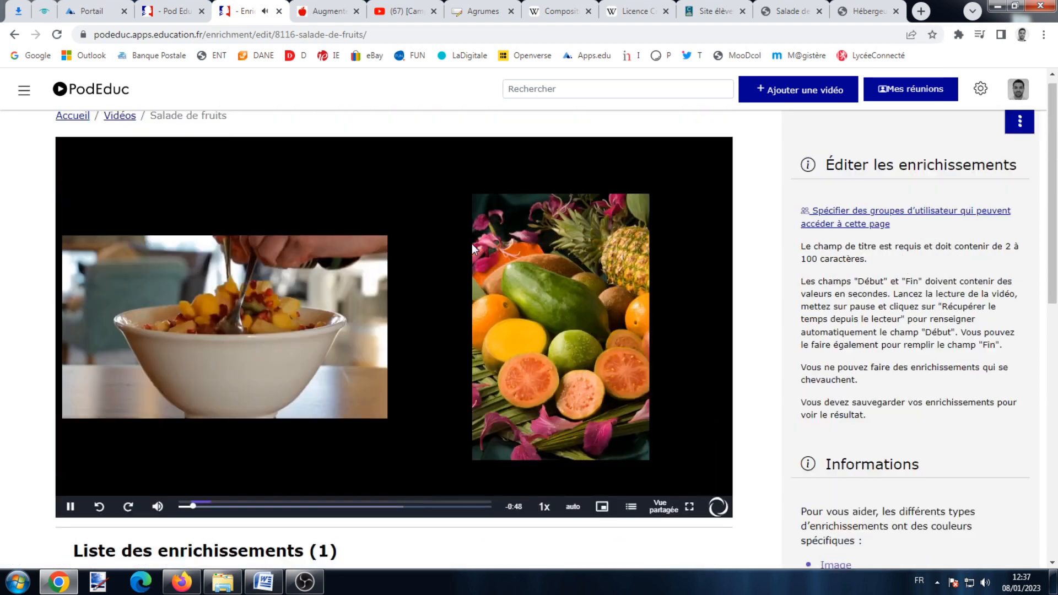
pyautogui.click(70, 521)
# Switch the display between pip media, pip vidéo, pas de diapo and vue partagée.
pyautogui.moveTo(652, 518)
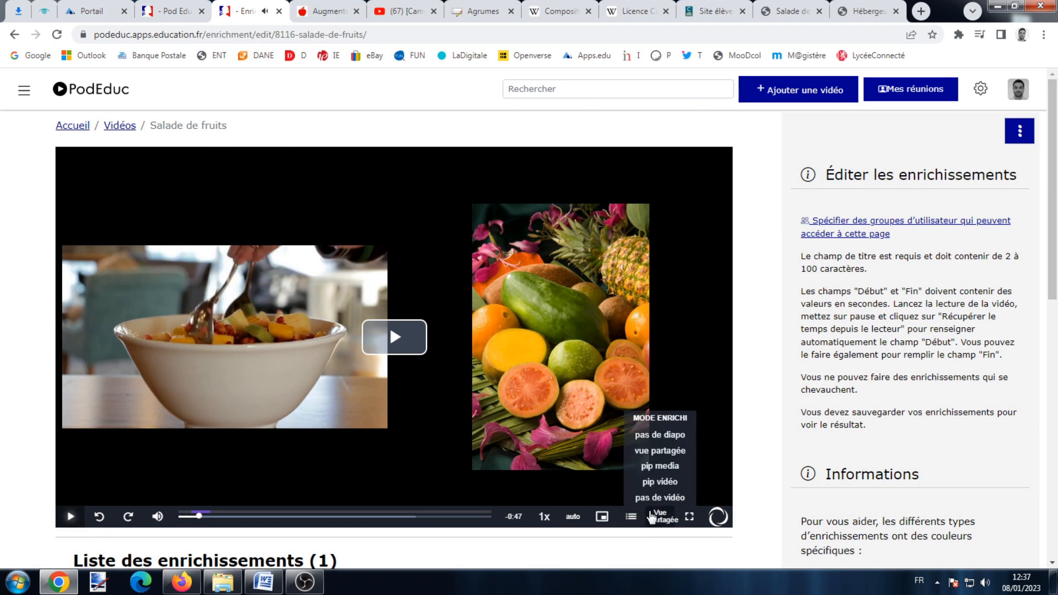
pyautogui.click(659, 466)
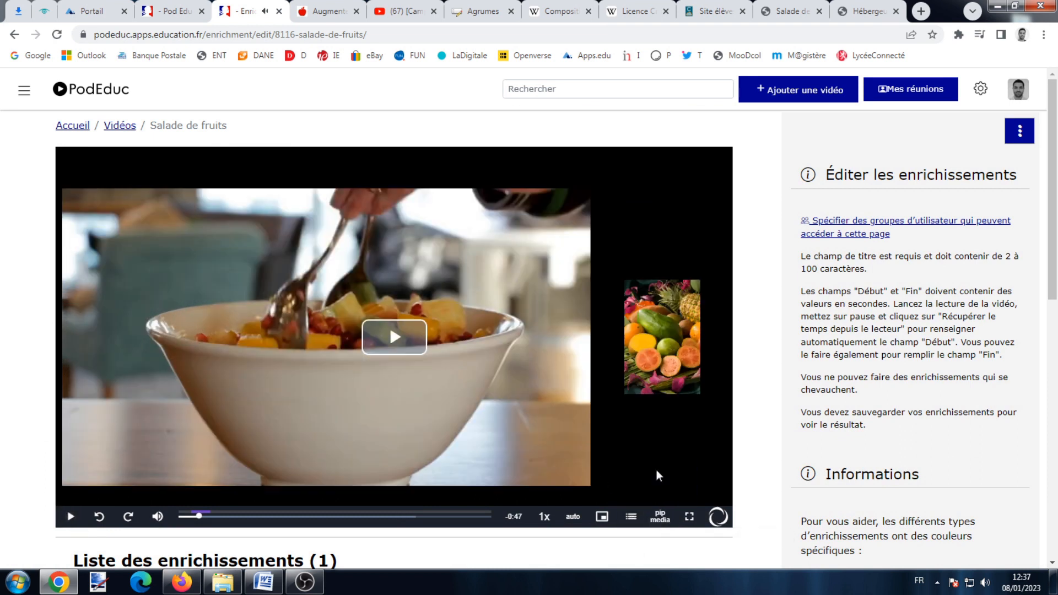
pyautogui.click(655, 517)
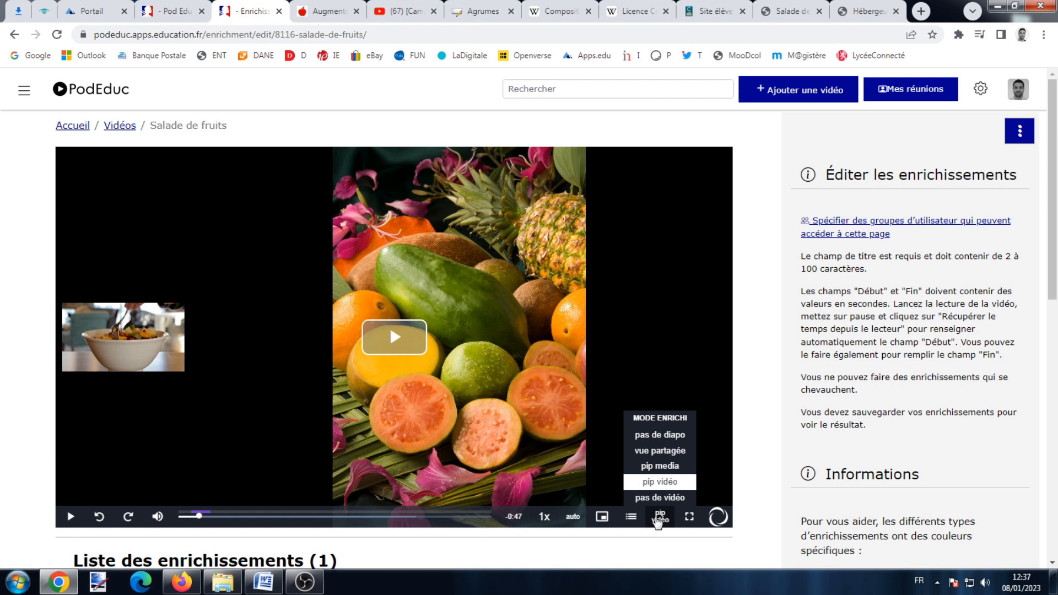
pyautogui.click(664, 436)
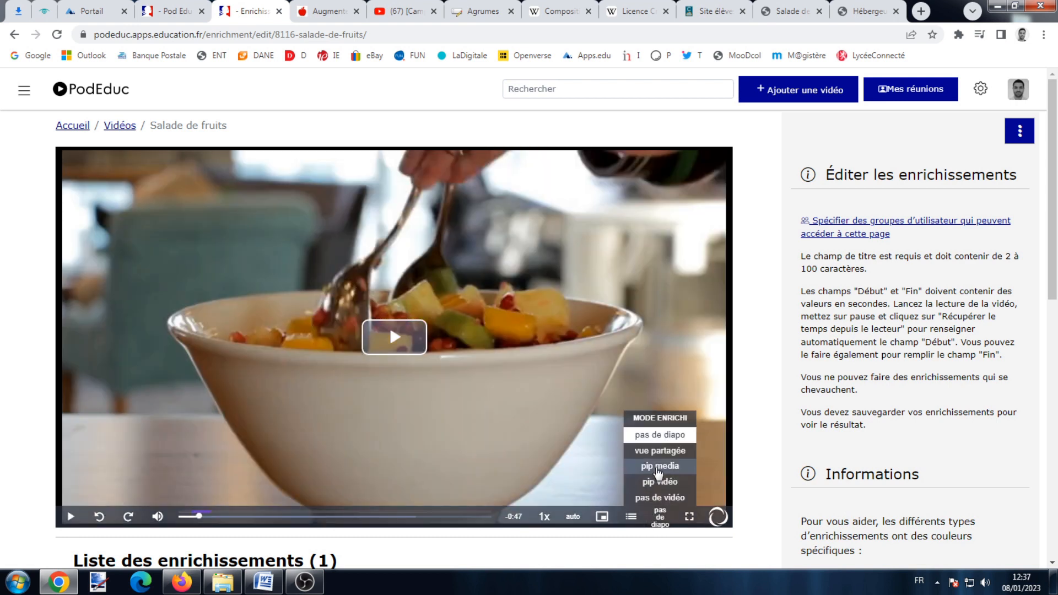
pyautogui.click(659, 451)
pyautogui.scroll(-6, 329, 298)
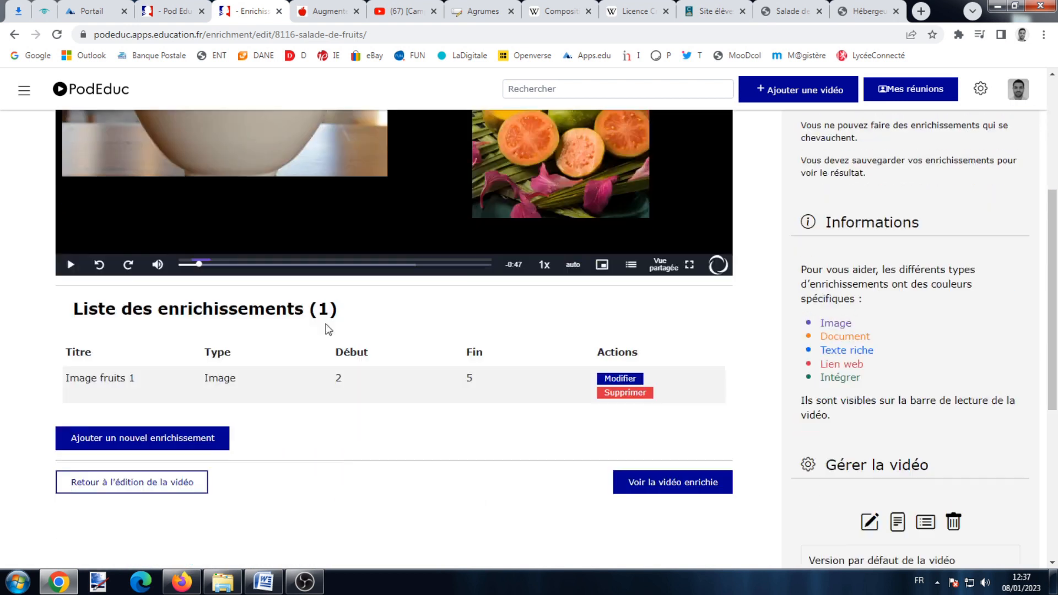
pyautogui.scroll(2, 247, 316)
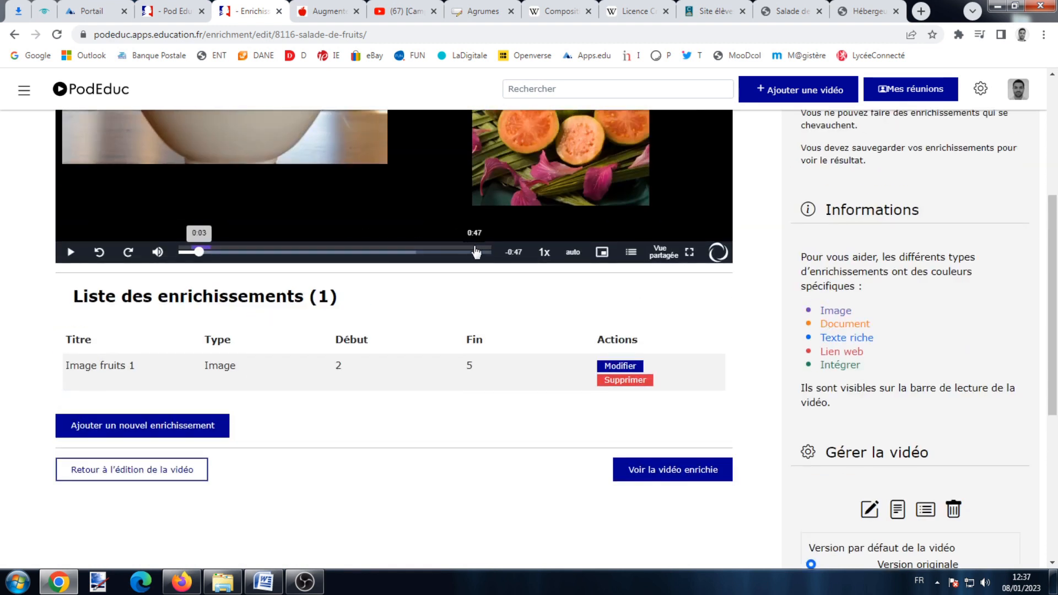
# Begin a new enrichment titled 'Recette' that pauses the video when shown.
pyautogui.click(475, 252)
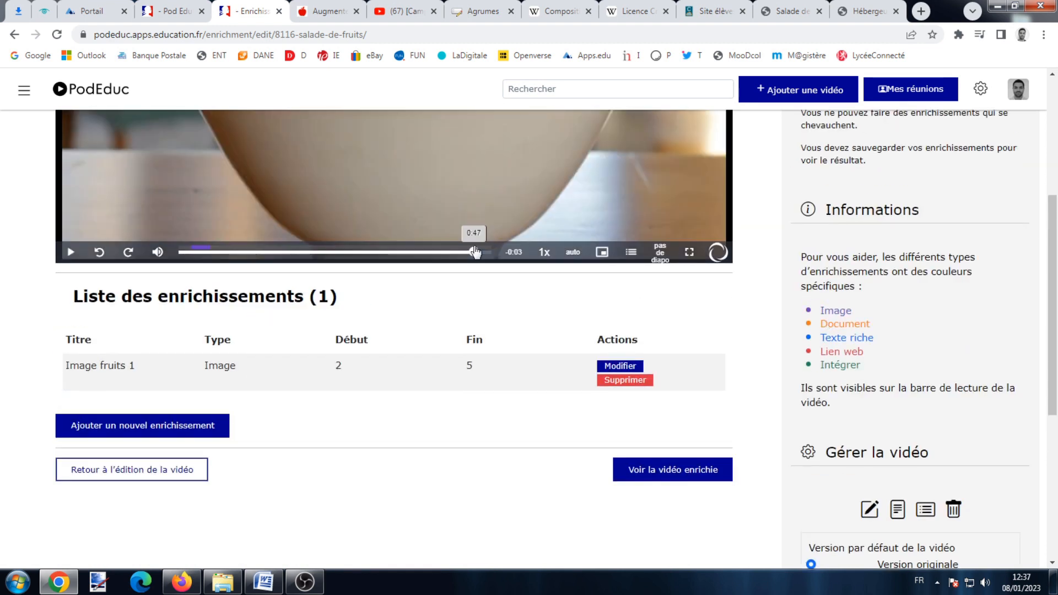
pyautogui.scroll(2, 477, 252)
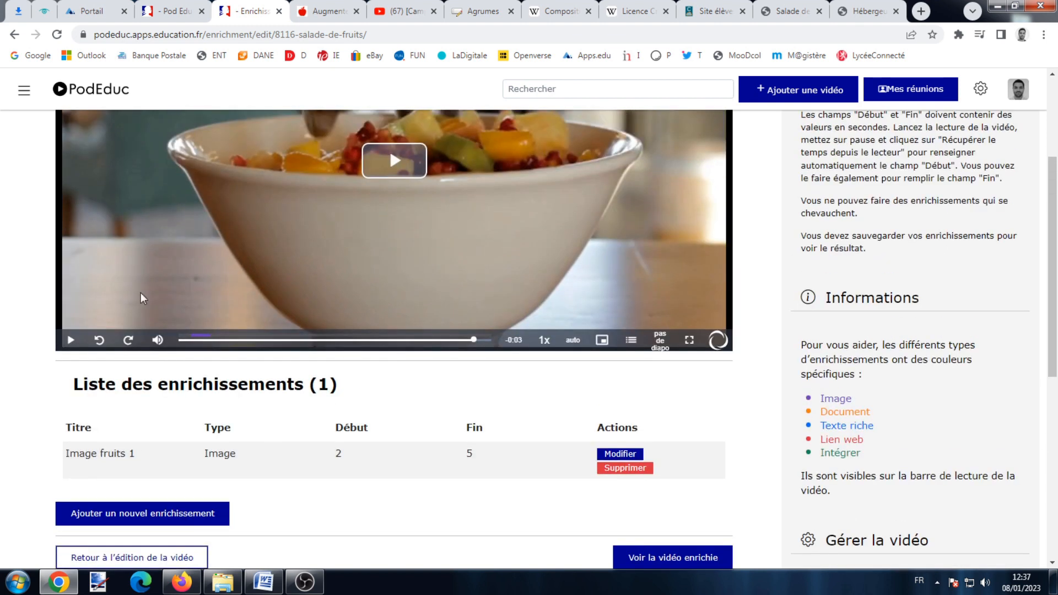
pyautogui.scroll(-2, 142, 430)
pyautogui.click(141, 428)
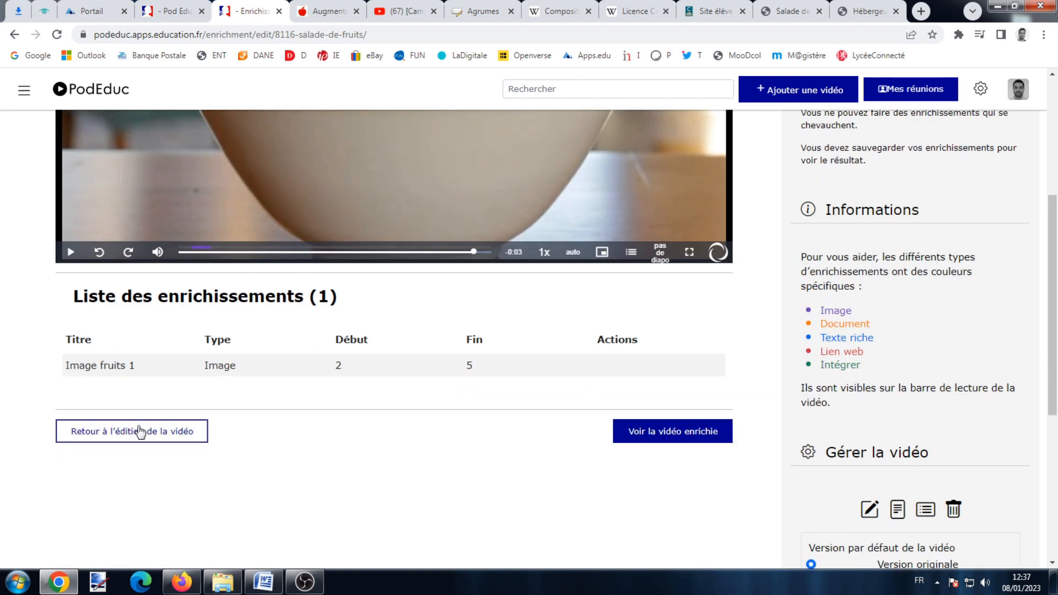
pyautogui.scroll(-2, 142, 433)
pyautogui.click(213, 374)
pyautogui.write('Recette')
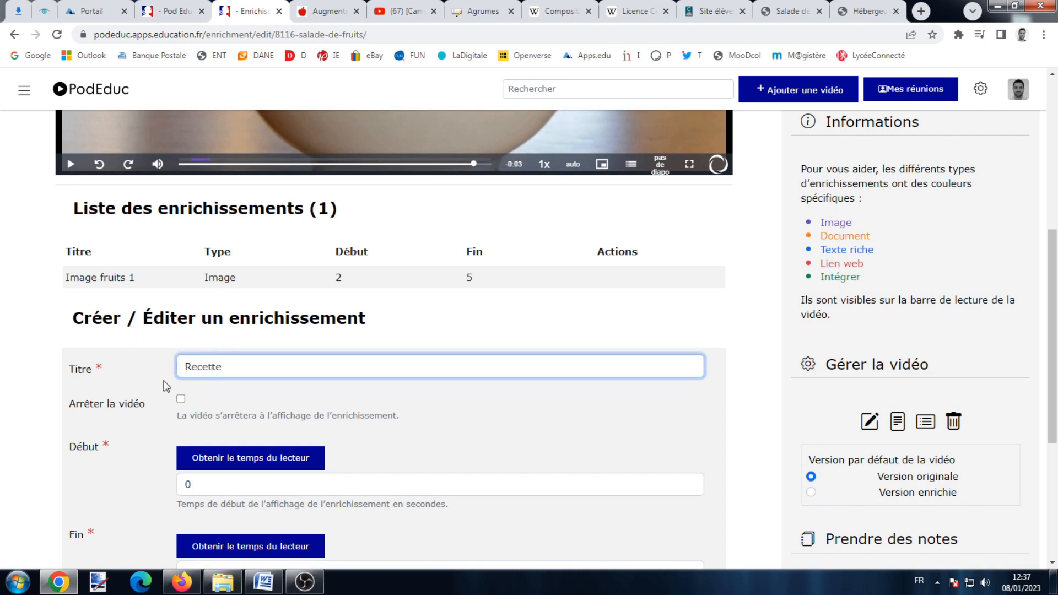
pyautogui.click(181, 399)
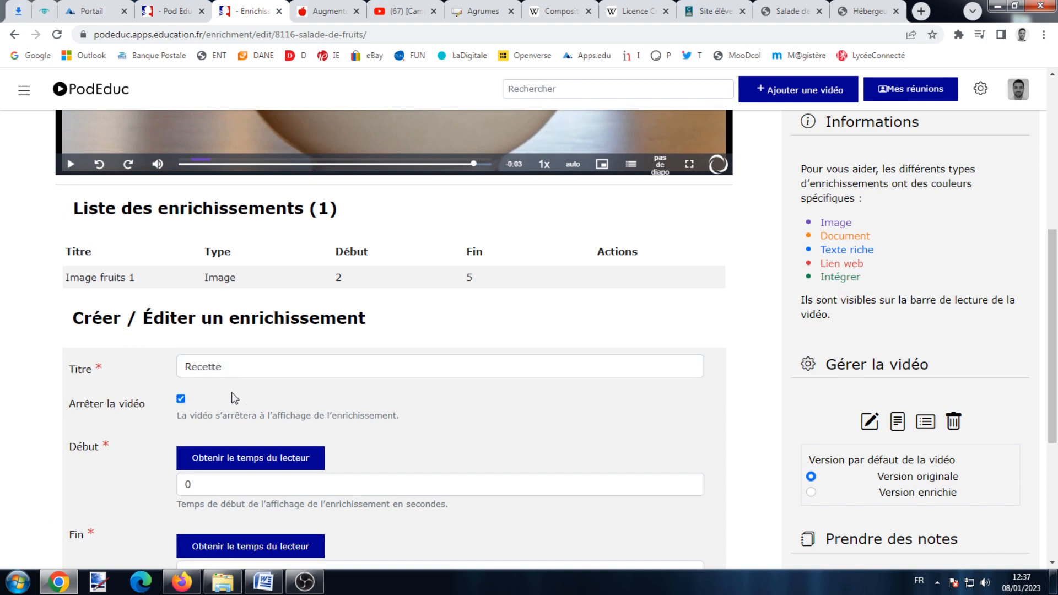
pyautogui.scroll(-2, 182, 404)
# Set the Recette enrichment to run 47 to 48 seconds as a document, choosing its file.
pyautogui.click(226, 375)
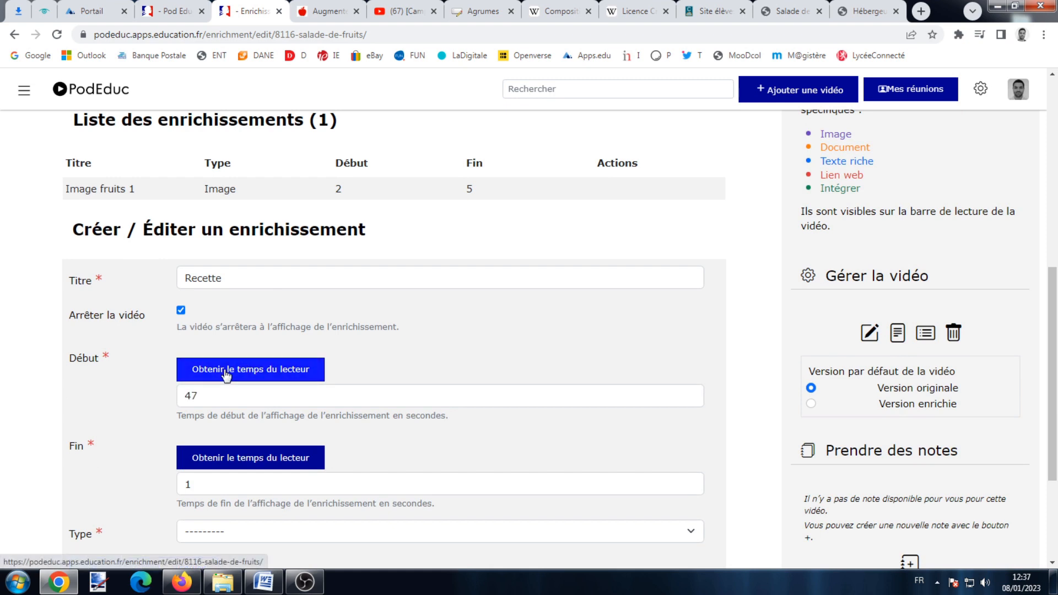
pyautogui.scroll(4, 230, 375)
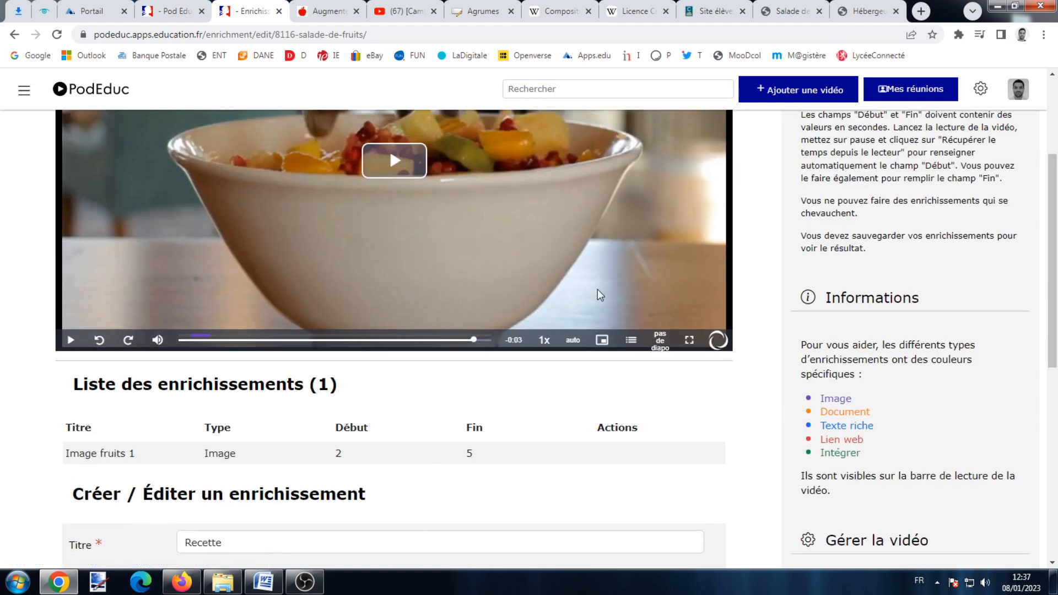
pyautogui.scroll(-2, 414, 340)
pyautogui.scroll(-4, 214, 512)
pyautogui.doubleClick(214, 401)
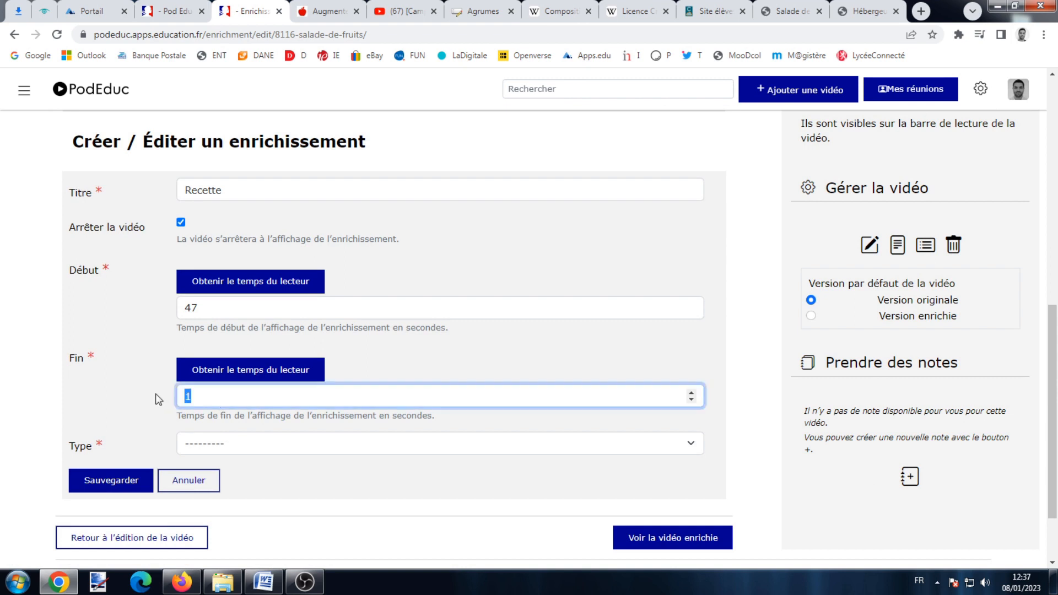
pyautogui.click(186, 436)
pyautogui.click(214, 512)
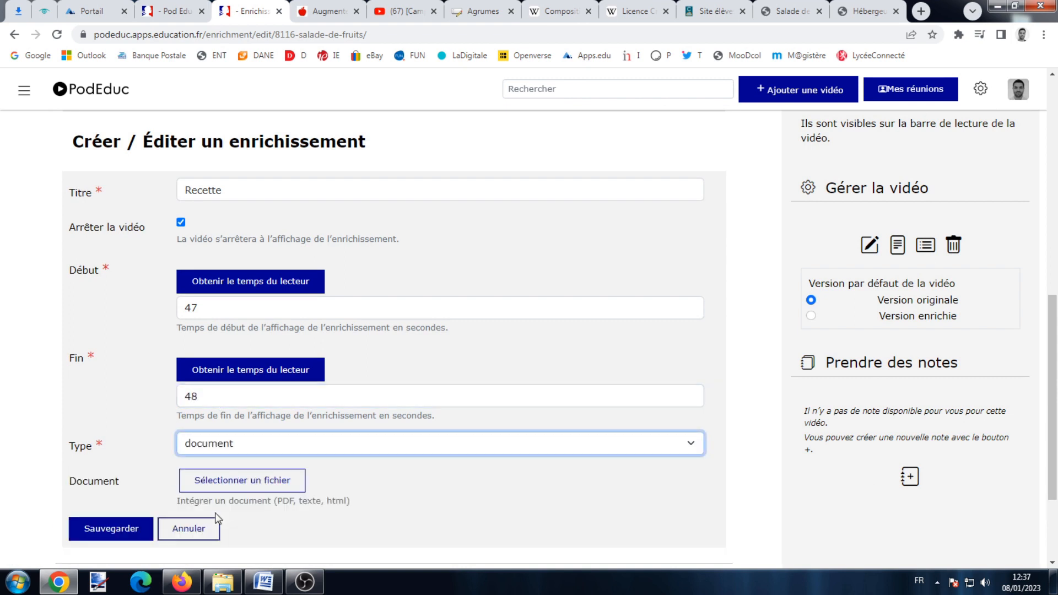
pyautogui.scroll(-2, 215, 513)
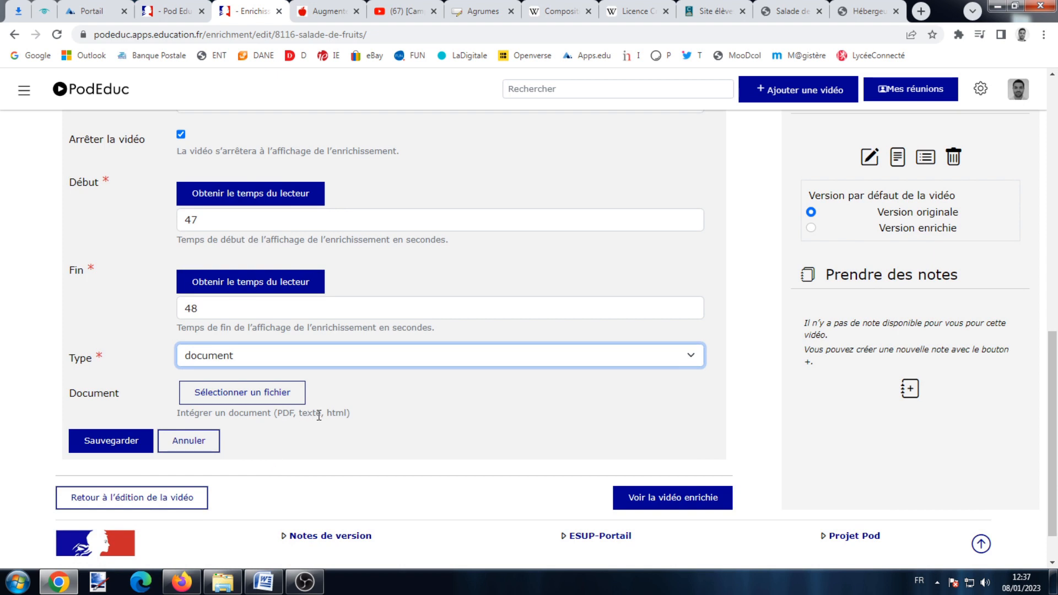
pyautogui.click(268, 400)
# Attach the Recette salades de fruits PDF from the 8086-la-salade-de-fruits folder and save.
pyautogui.click(274, 168)
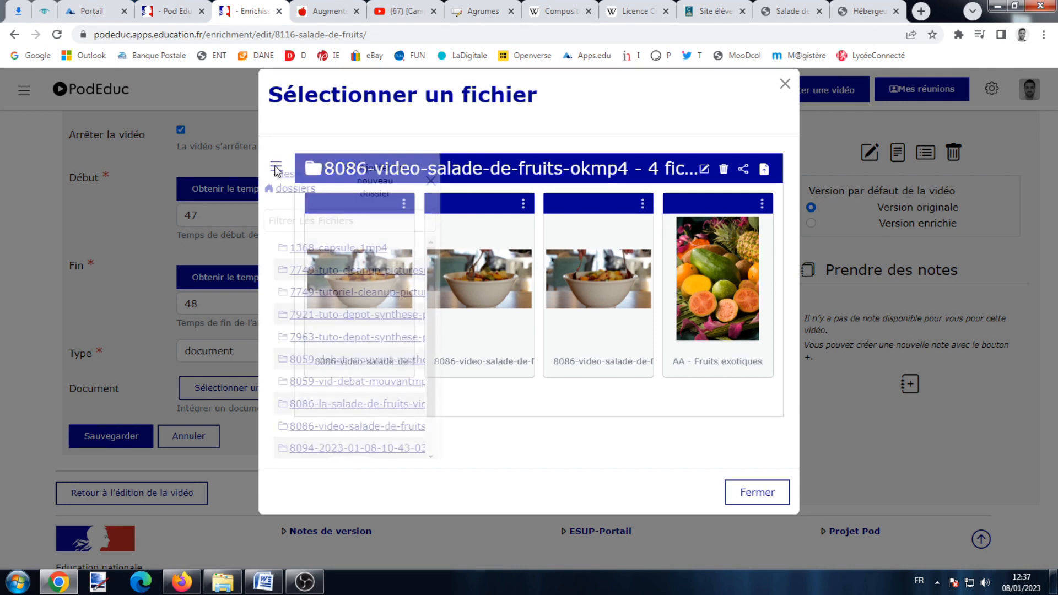
pyautogui.click(376, 359)
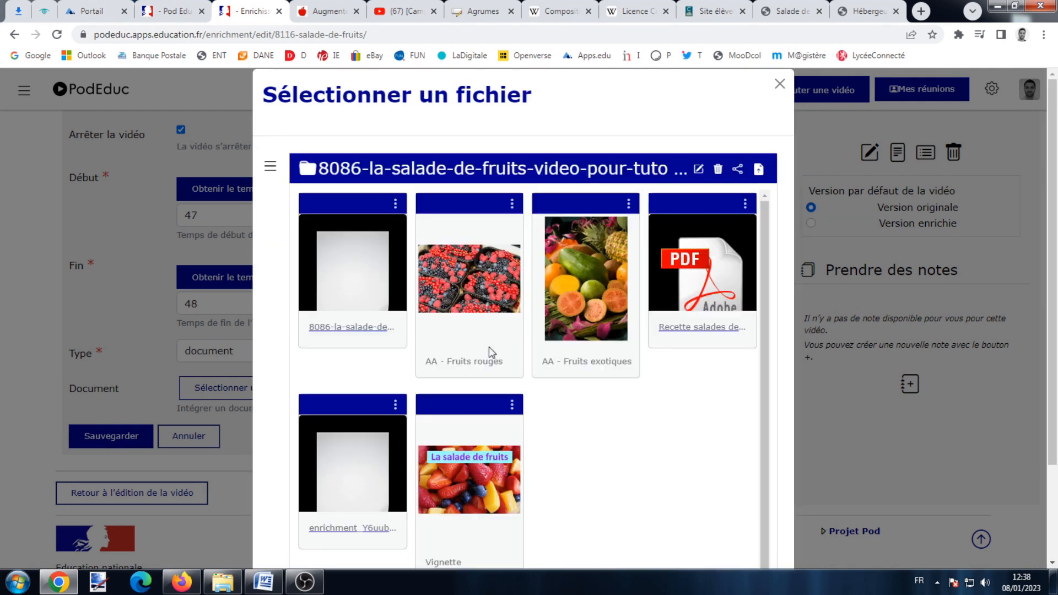
pyautogui.click(704, 276)
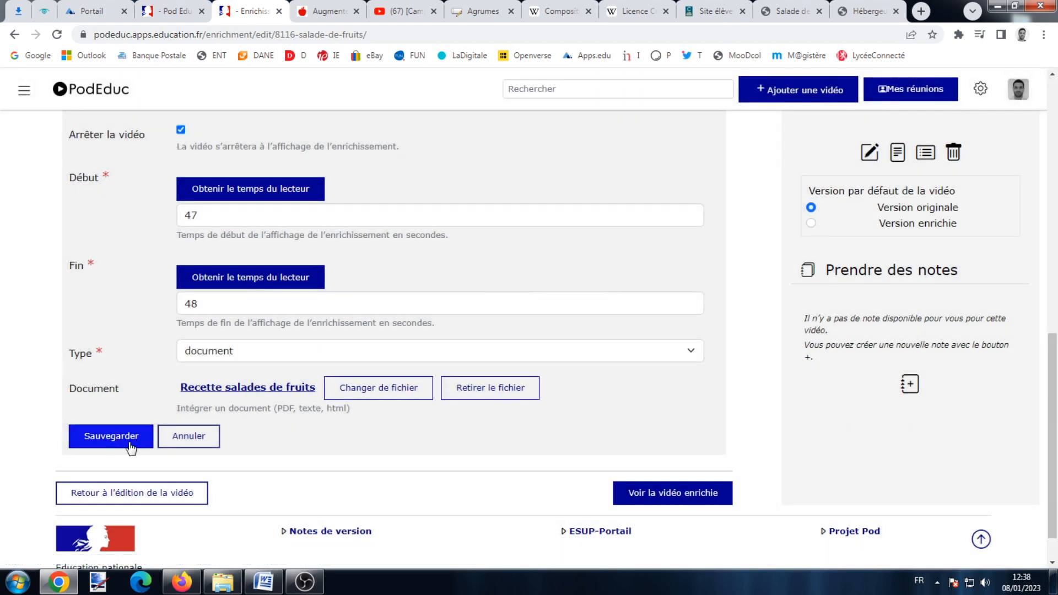
pyautogui.click(134, 444)
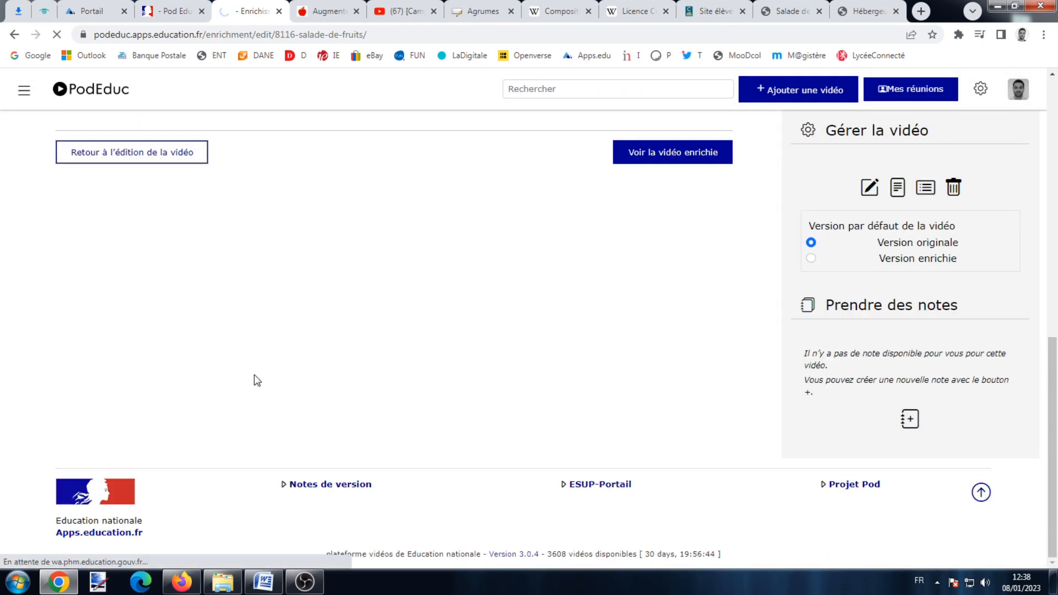
pyautogui.scroll(-1, 441, 297)
pyautogui.scroll(5, 446, 282)
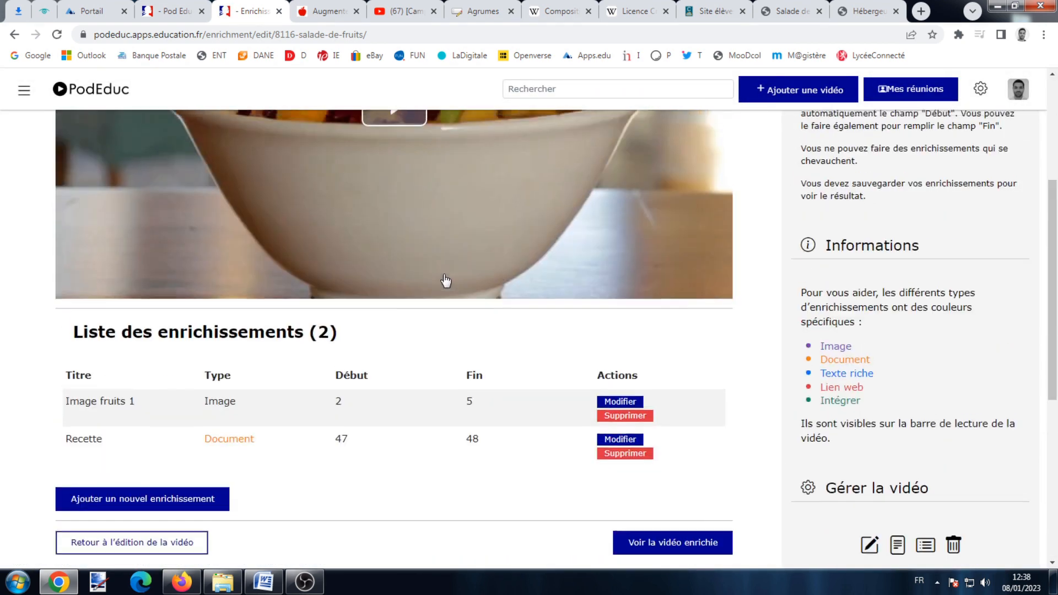
pyautogui.scroll(3, 447, 281)
# Play the video and seek near the end to confirm the recipe PDF appears at 47 s.
pyautogui.click(389, 273)
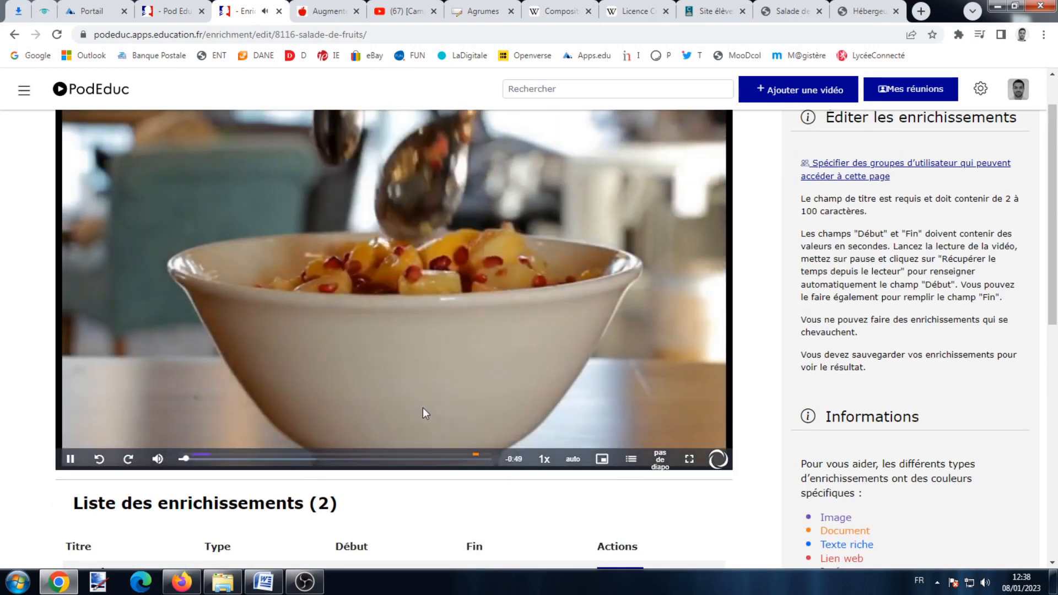
pyautogui.click(471, 458)
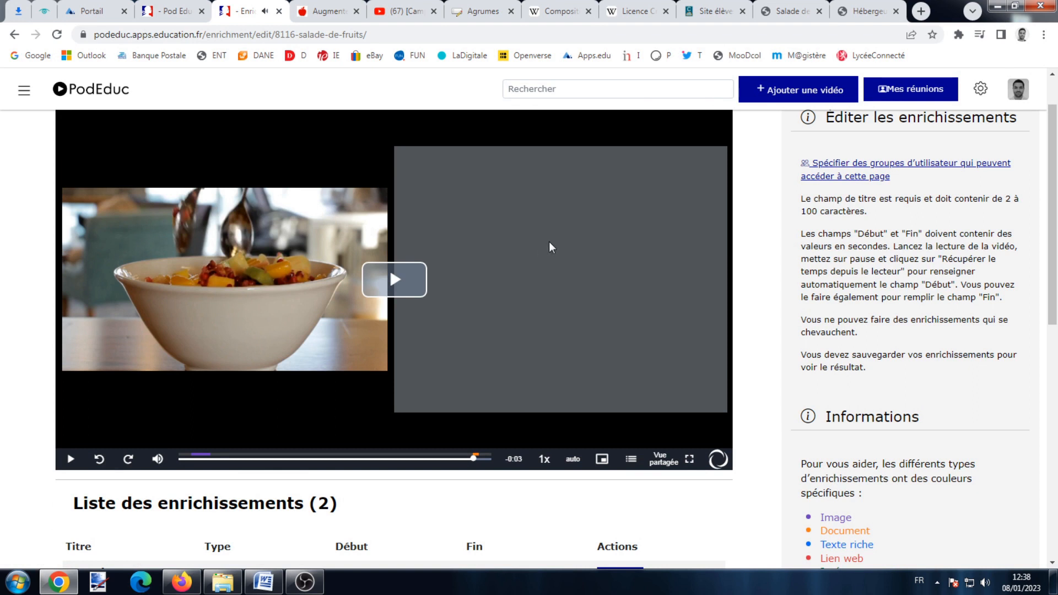
pyautogui.scroll(-4, 580, 240)
pyautogui.scroll(3, 581, 240)
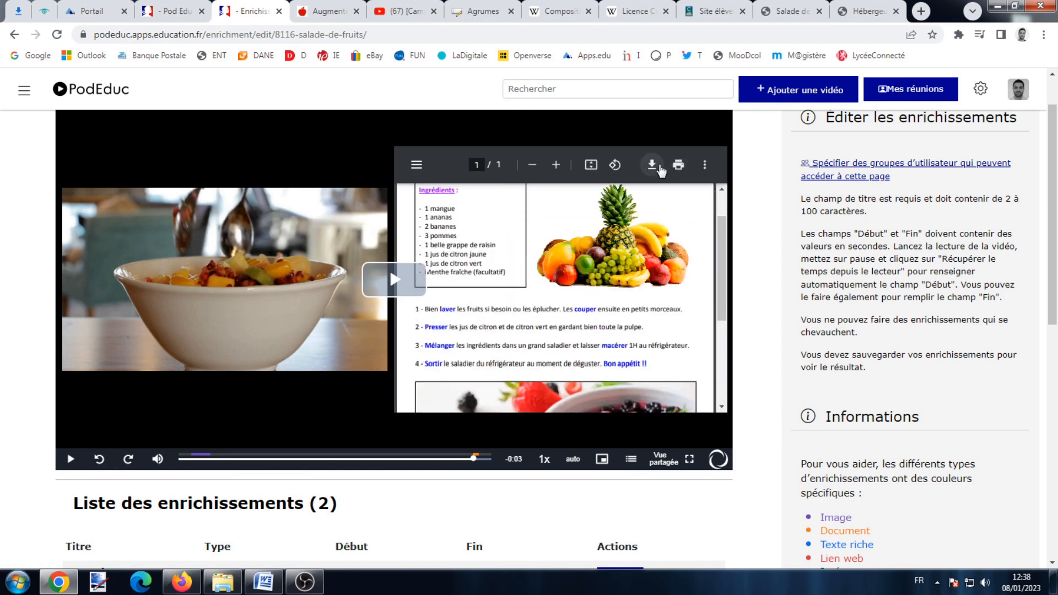
pyautogui.scroll(-3, 113, 359)
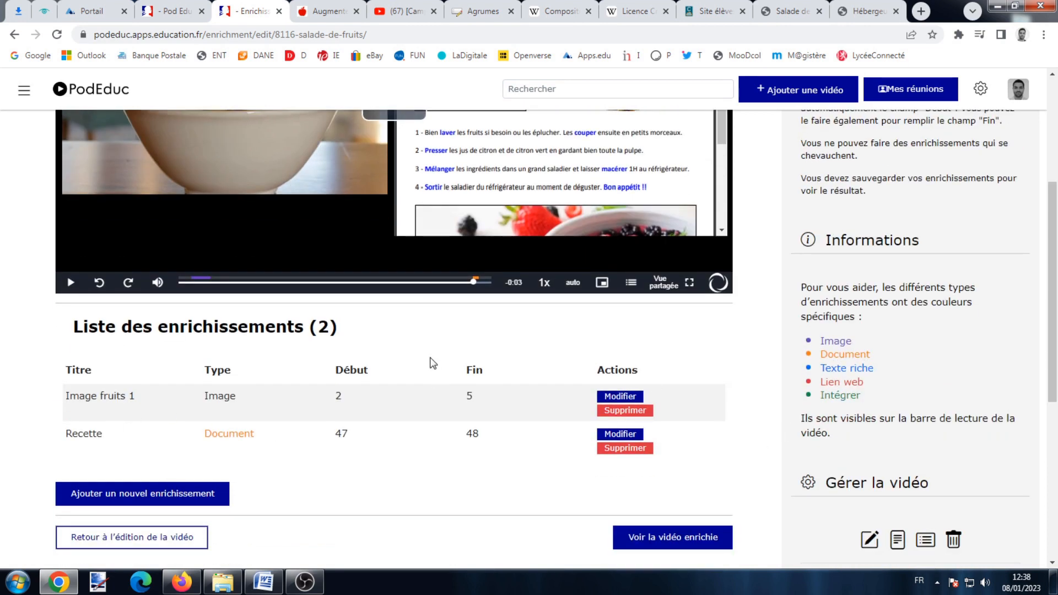
pyautogui.scroll(4, 430, 358)
pyautogui.scroll(-3, 424, 358)
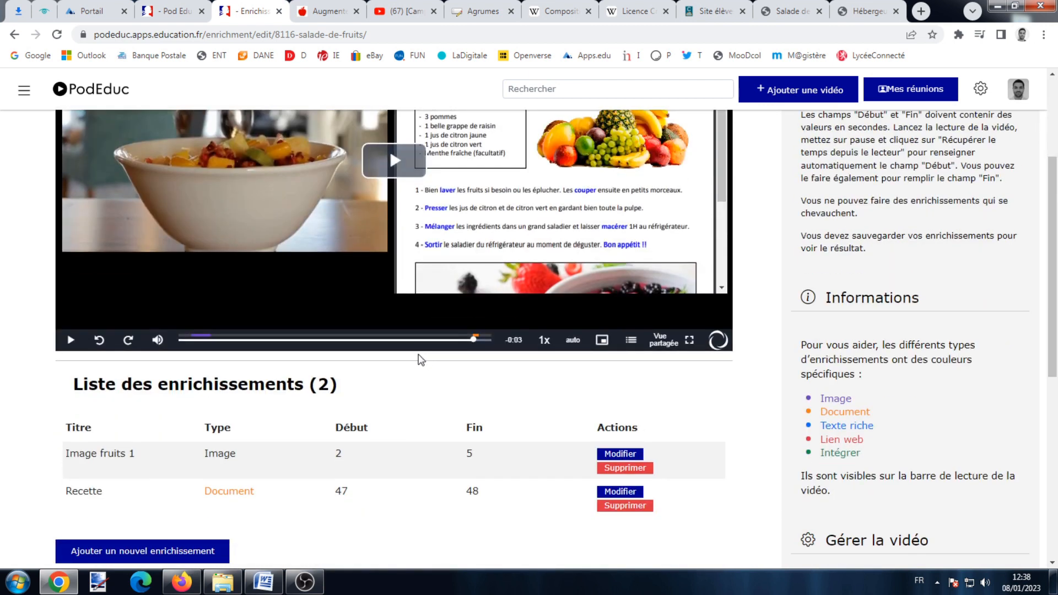
pyautogui.scroll(-2, 110, 357)
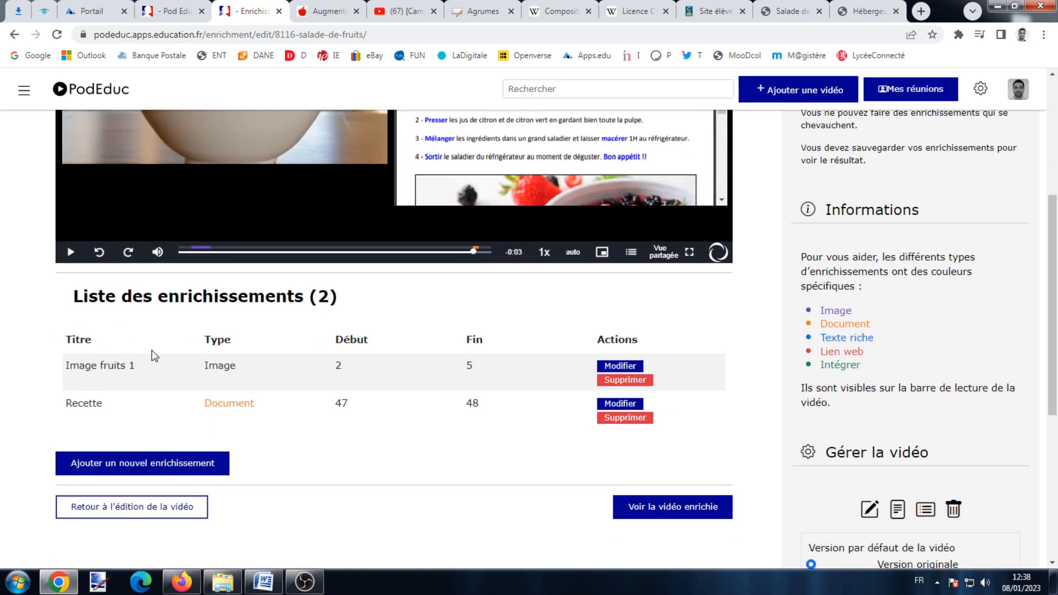
# Seek the video back to an earlier point and scroll through the enrichment editor.
pyautogui.click(303, 251)
pyautogui.scroll(3, 330, 259)
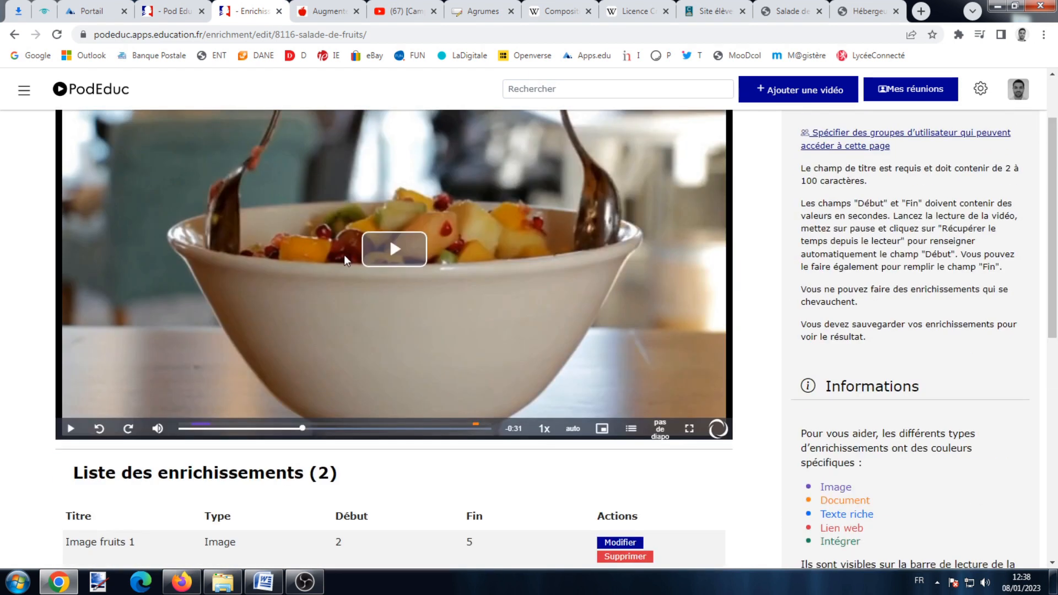
pyautogui.scroll(-2, 344, 259)
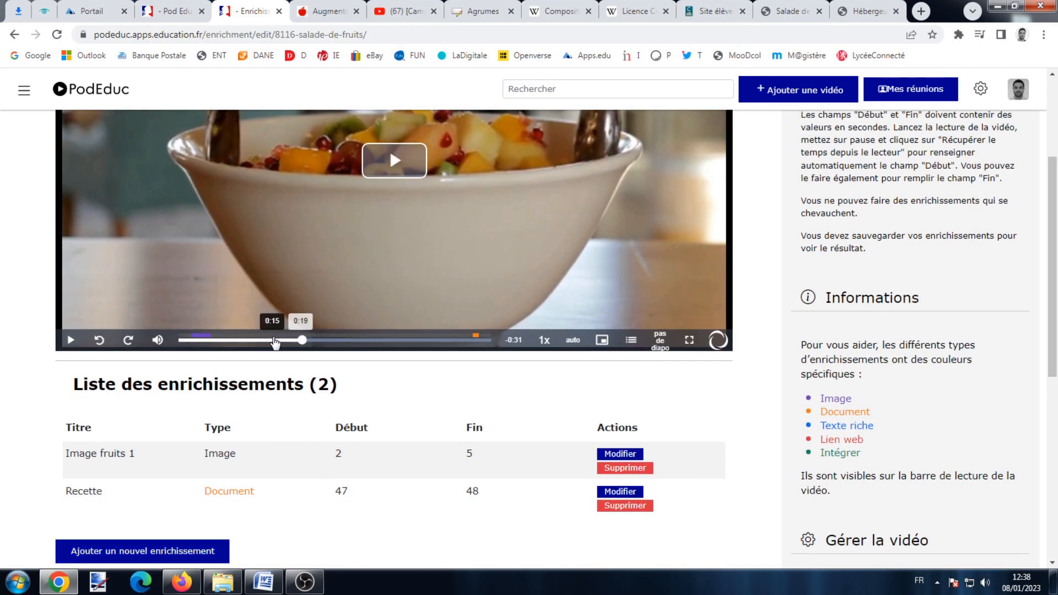
pyautogui.scroll(-4, 275, 309)
# Add a new enrichment titled 'Texte sucre'.
pyautogui.click(172, 374)
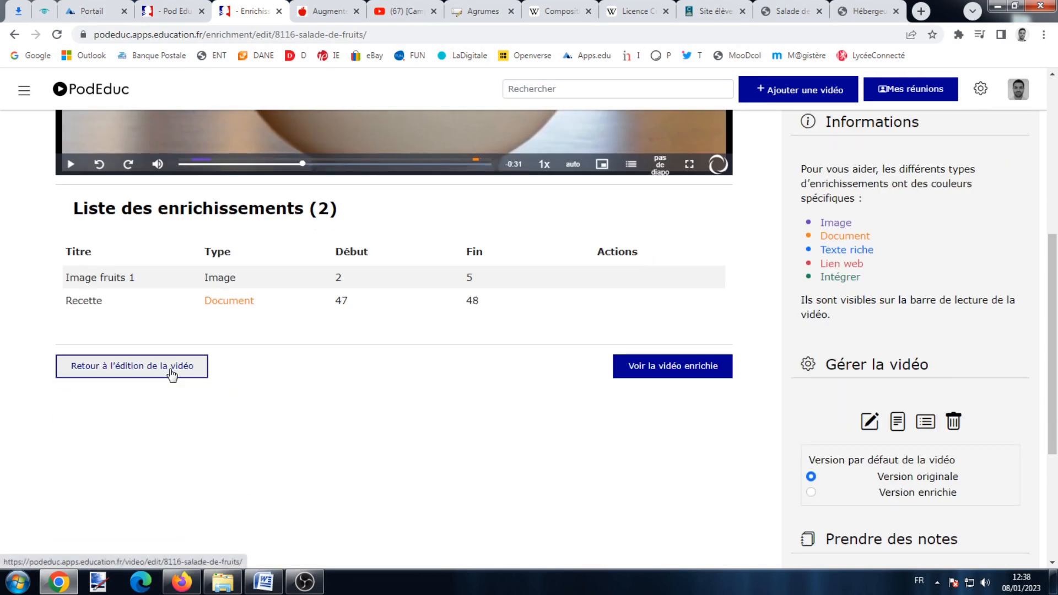
pyautogui.click(249, 390)
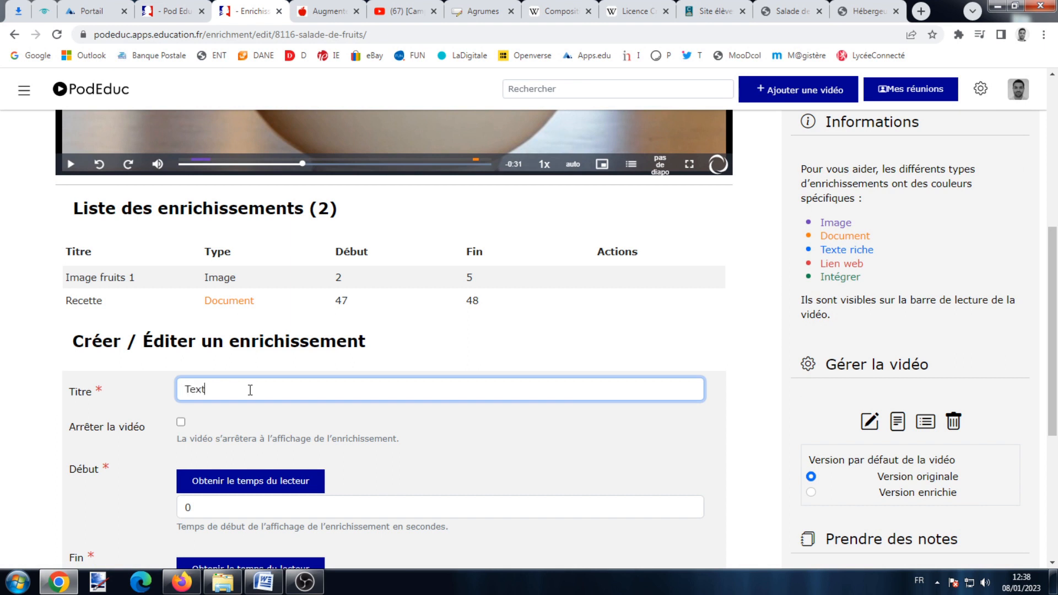
pyautogui.write('Texte sucre')
pyautogui.scroll(-2, 259, 391)
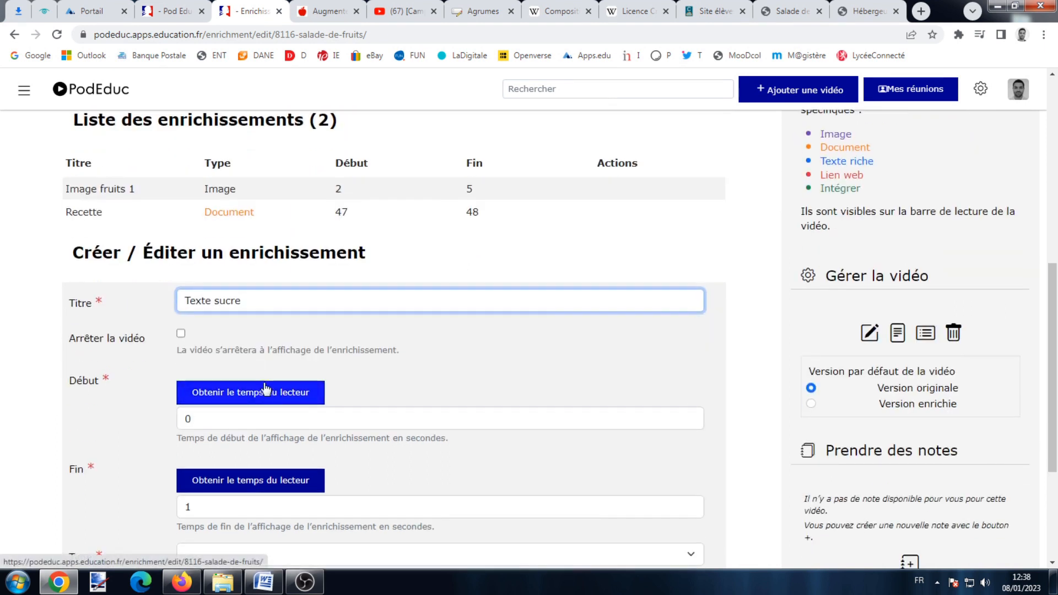
# Set the enrichment's start to 19 s and end to 24 s from the player position.
pyautogui.click(248, 394)
pyautogui.scroll(6, 340, 296)
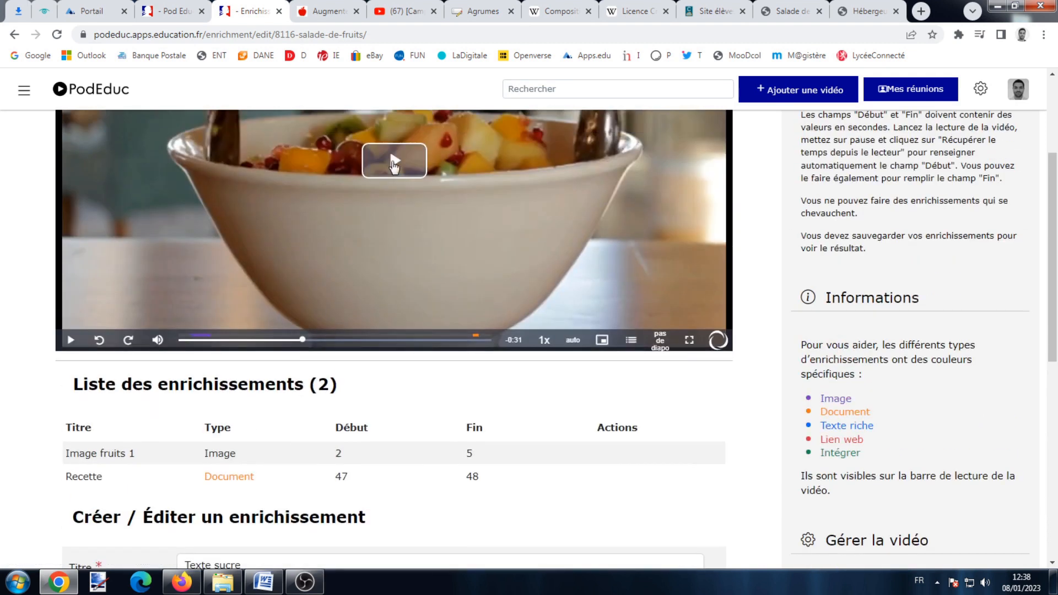
pyautogui.click(394, 164)
pyautogui.scroll(2, 394, 187)
pyautogui.click(72, 439)
pyautogui.scroll(-8, 218, 385)
pyautogui.click(247, 492)
# Set the enrichment type to 'texte riche'.
pyautogui.scroll(-3, 248, 496)
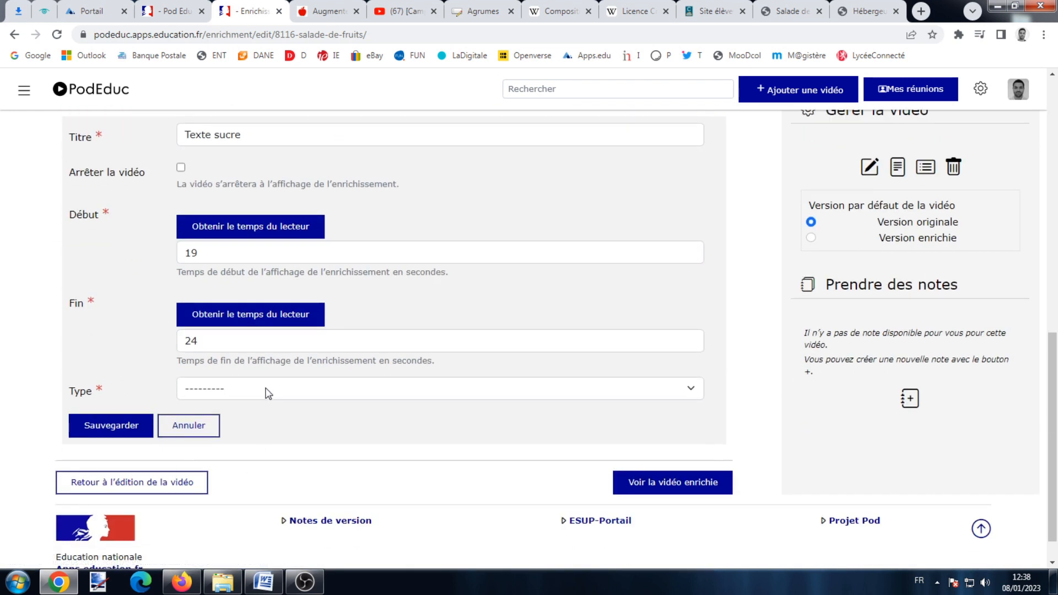
pyautogui.click(268, 392)
pyautogui.click(257, 429)
# Write 'Pas de sucre !!' in the rich-text area and set its size to 24.
pyautogui.scroll(-3, 259, 432)
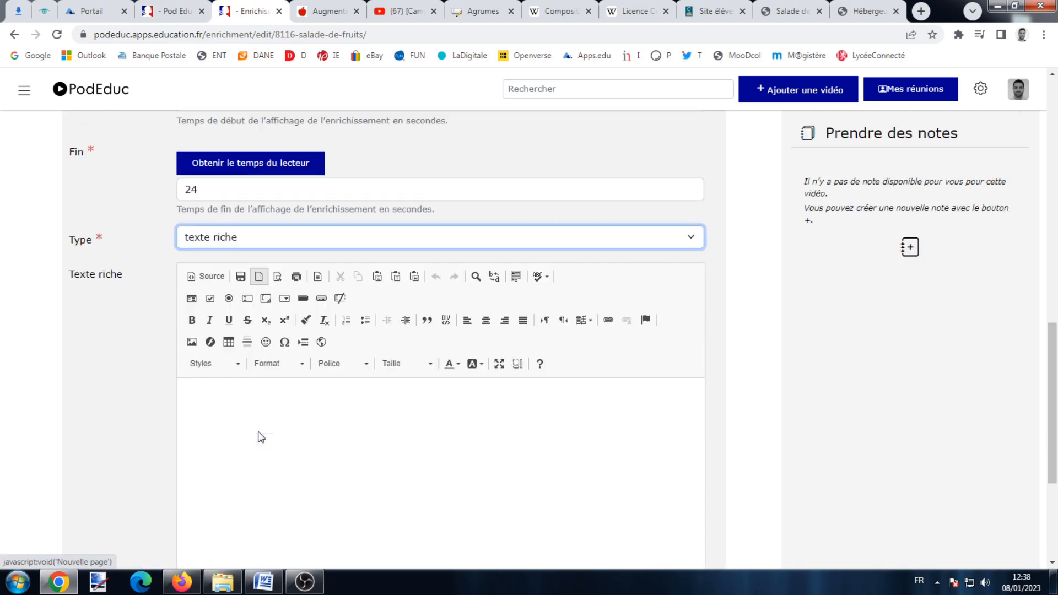
pyautogui.click(370, 381)
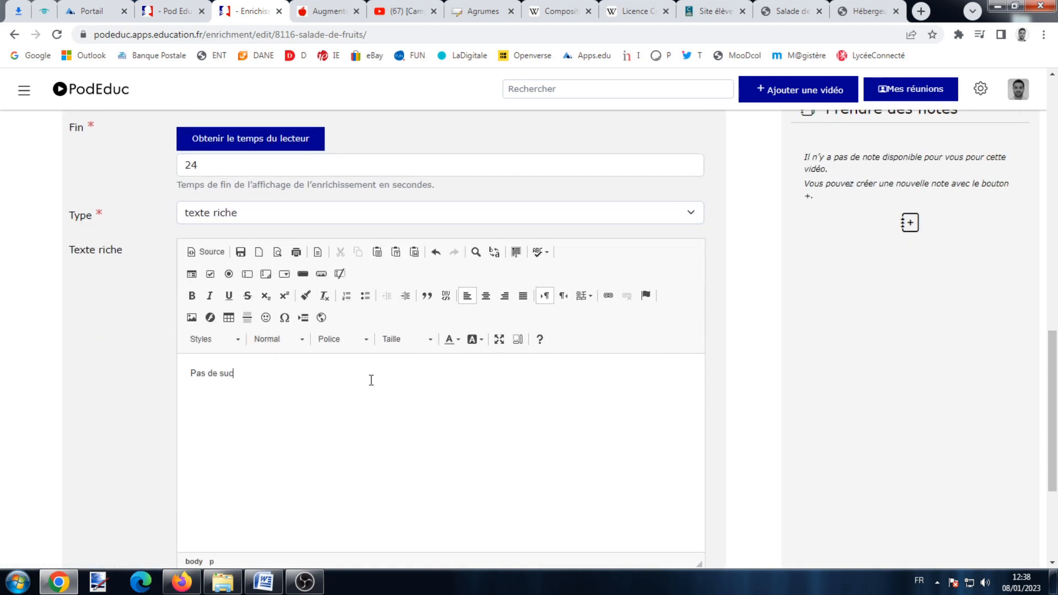
pyautogui.moveTo(361, 371); pyautogui.dragTo(156, 371)
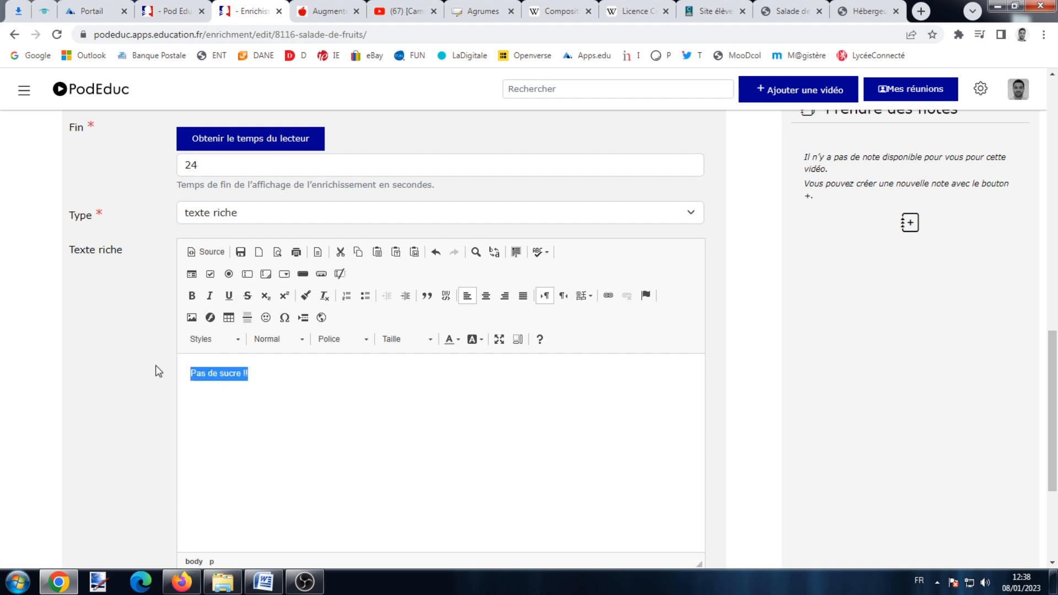
pyautogui.click(420, 340)
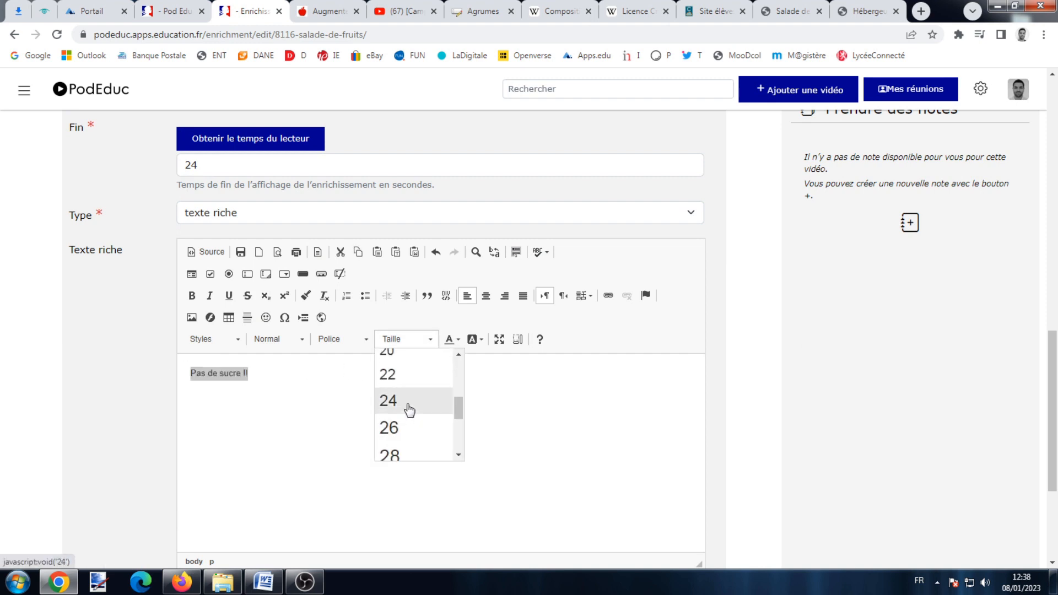
pyautogui.click(407, 403)
# Make the note text blue and bold, then start a new line below it.
pyautogui.click(454, 340)
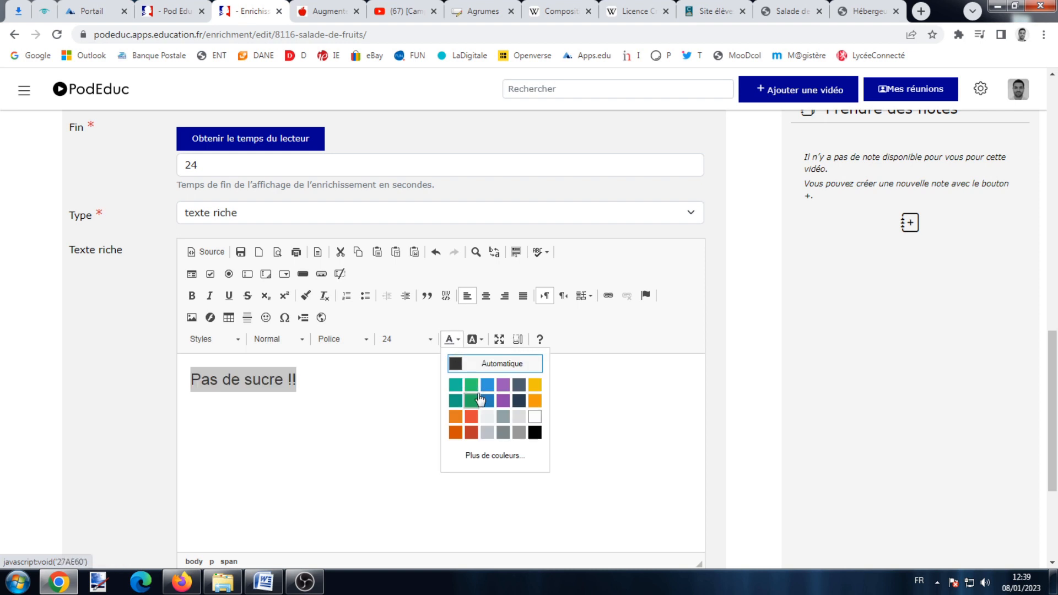
pyautogui.click(471, 400)
pyautogui.click(192, 295)
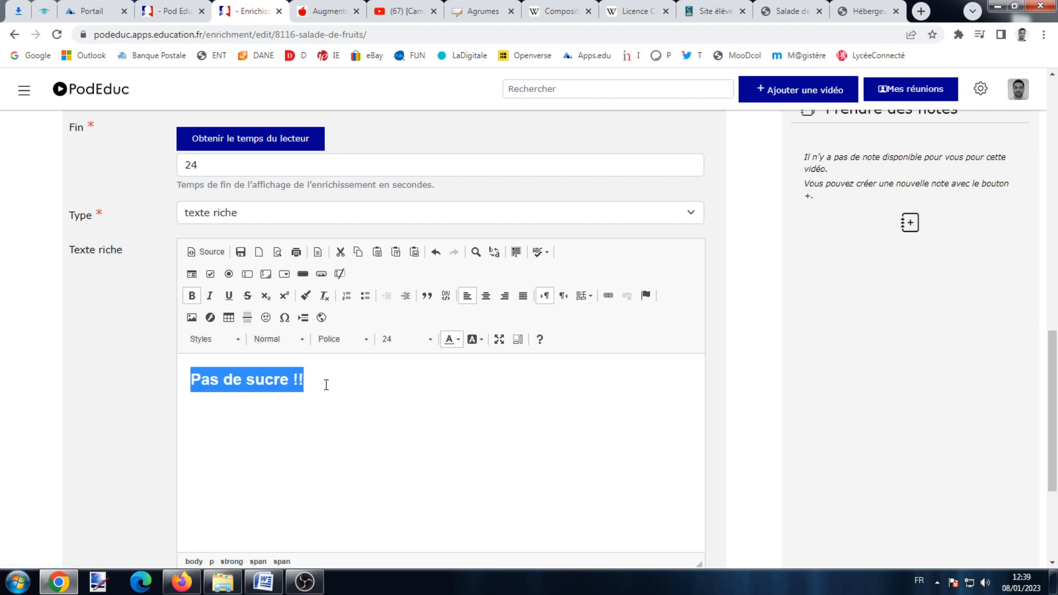
pyautogui.click(325, 382)
pyautogui.press('Return')
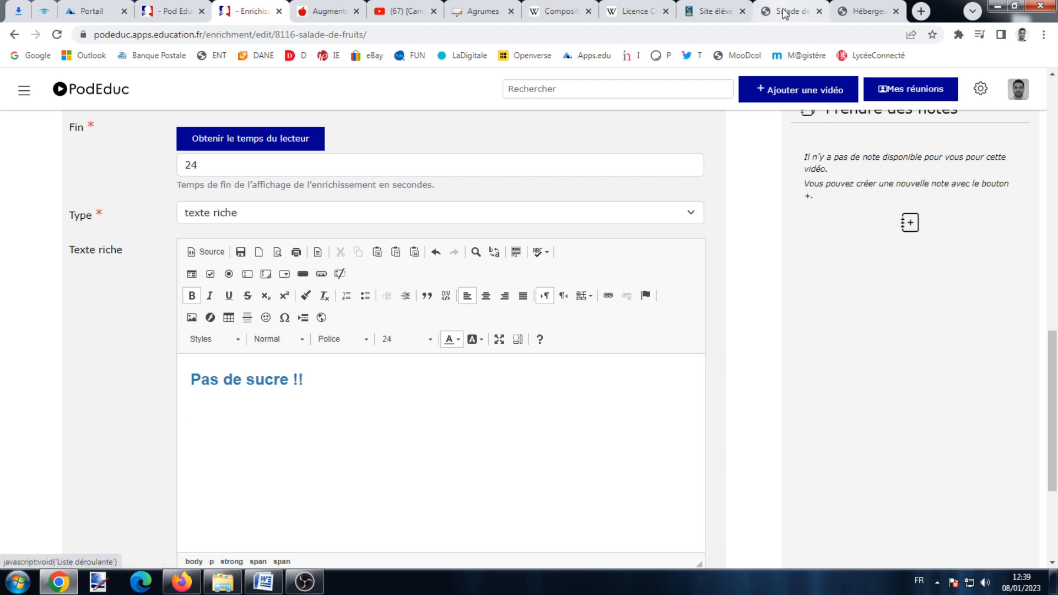
pyautogui.click(727, 9)
# Open Sucre.jpg from Images mise en ligne alone in a new tab and copy its image address.
pyautogui.click(88, 154)
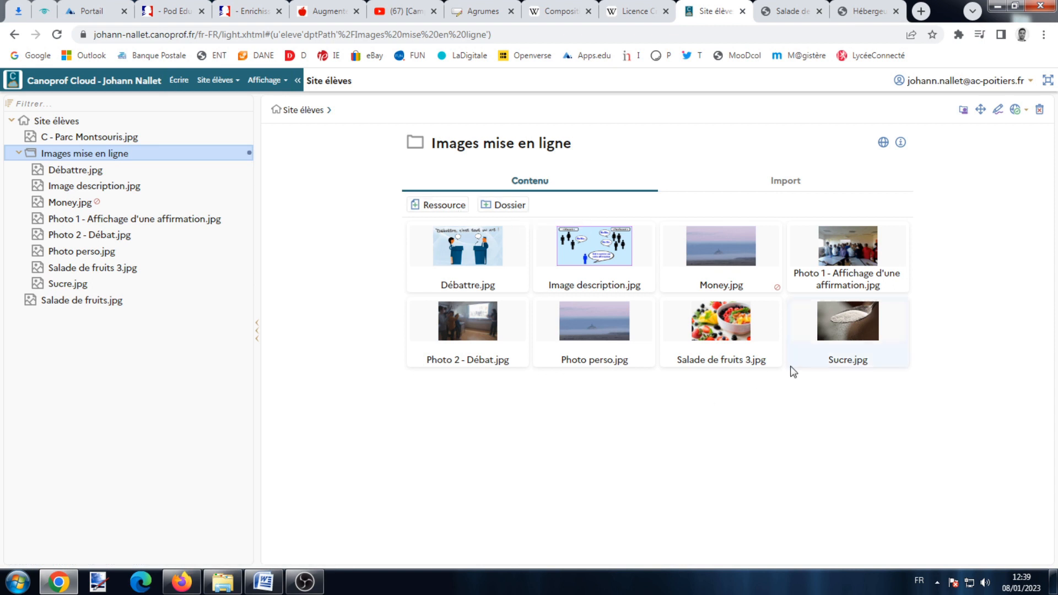
pyautogui.click(855, 323)
pyautogui.click(882, 144)
pyautogui.rightClick(670, 221)
pyautogui.click(745, 283)
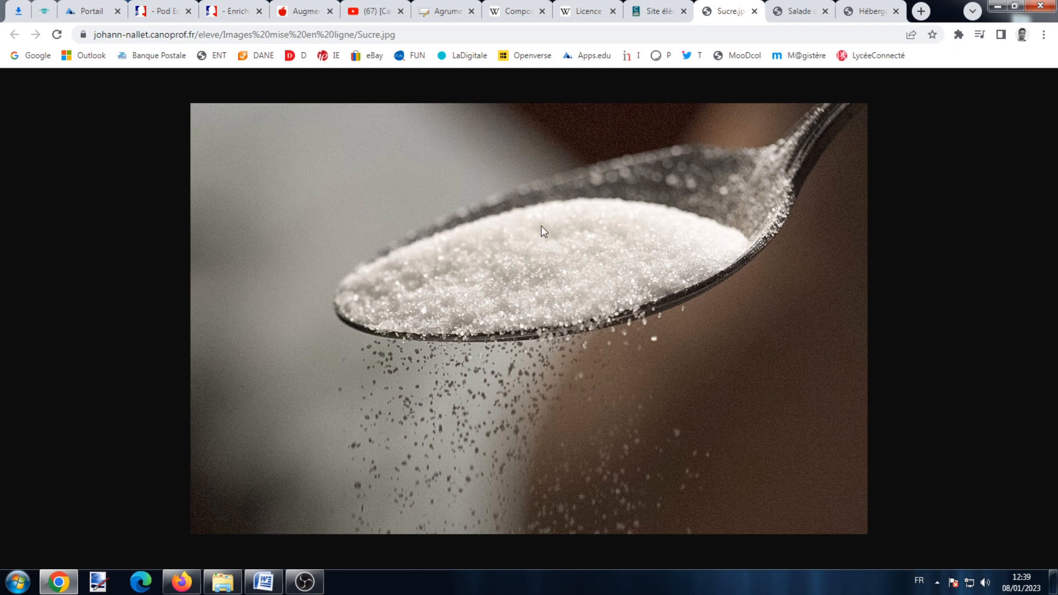
# Insert the sugar-spoon image below 'Pas de sucre !!' from its pasted address, 300 px wide.
pyautogui.click(160, 11)
pyautogui.click(232, 11)
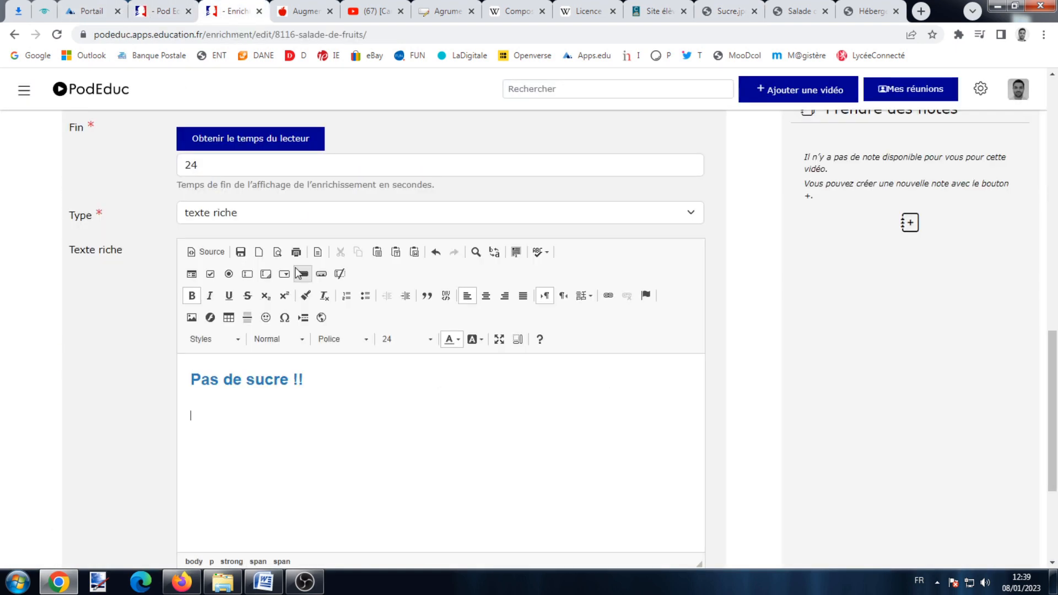
pyautogui.click(191, 317)
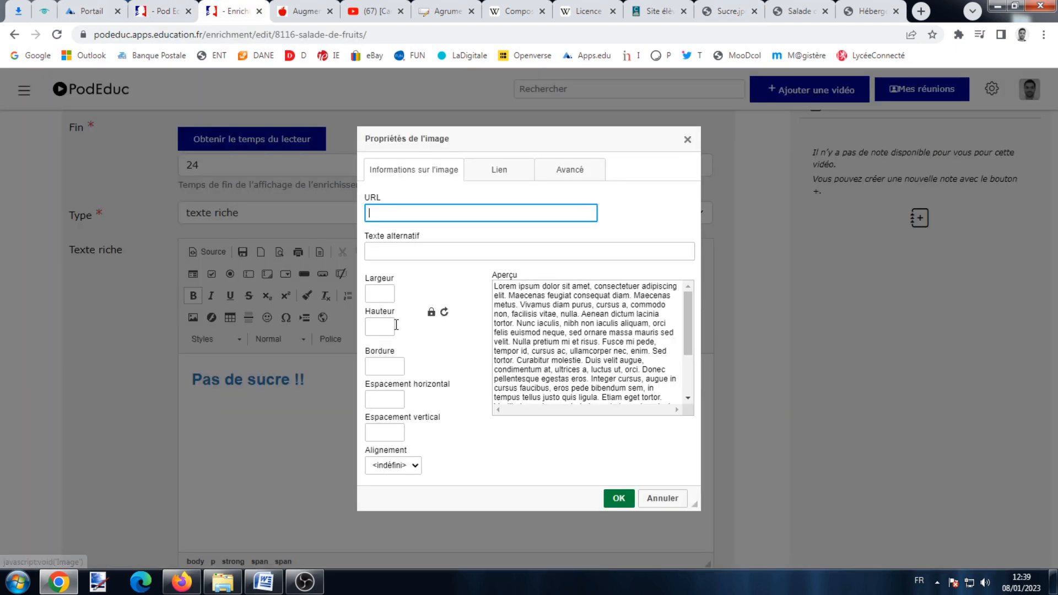
pyautogui.rightClick(440, 216)
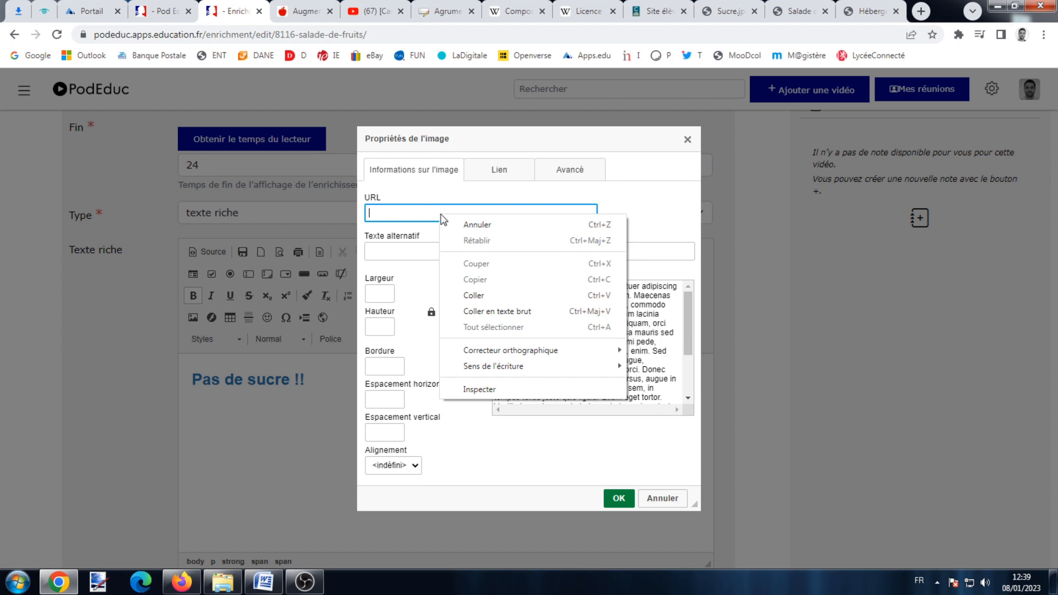
pyautogui.click(479, 295)
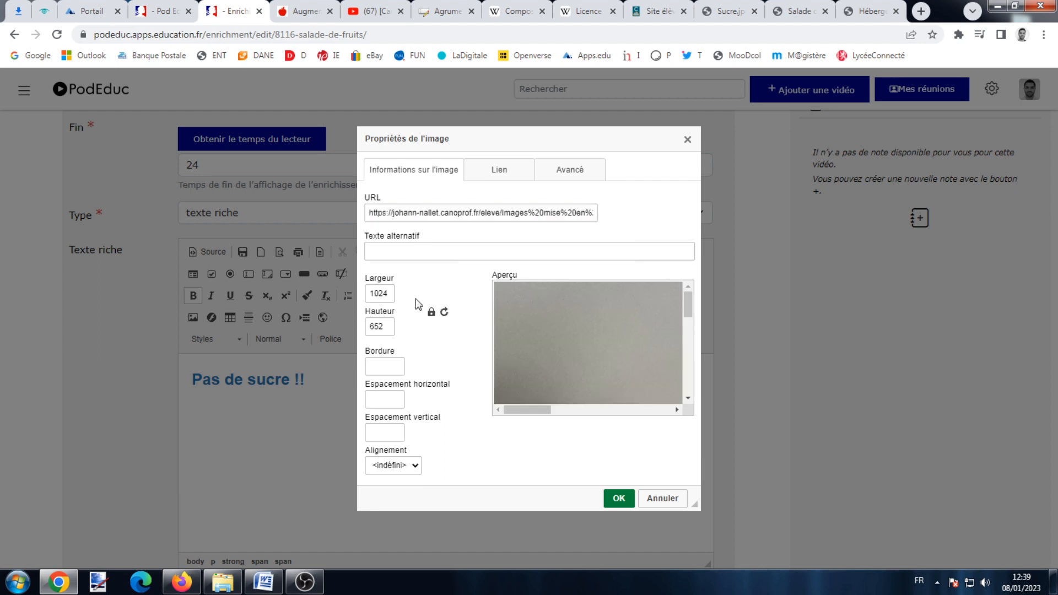
pyautogui.moveTo(687, 312); pyautogui.dragTo(661, 303)
pyautogui.moveTo(385, 293); pyautogui.dragTo(351, 297)
pyautogui.write('300')
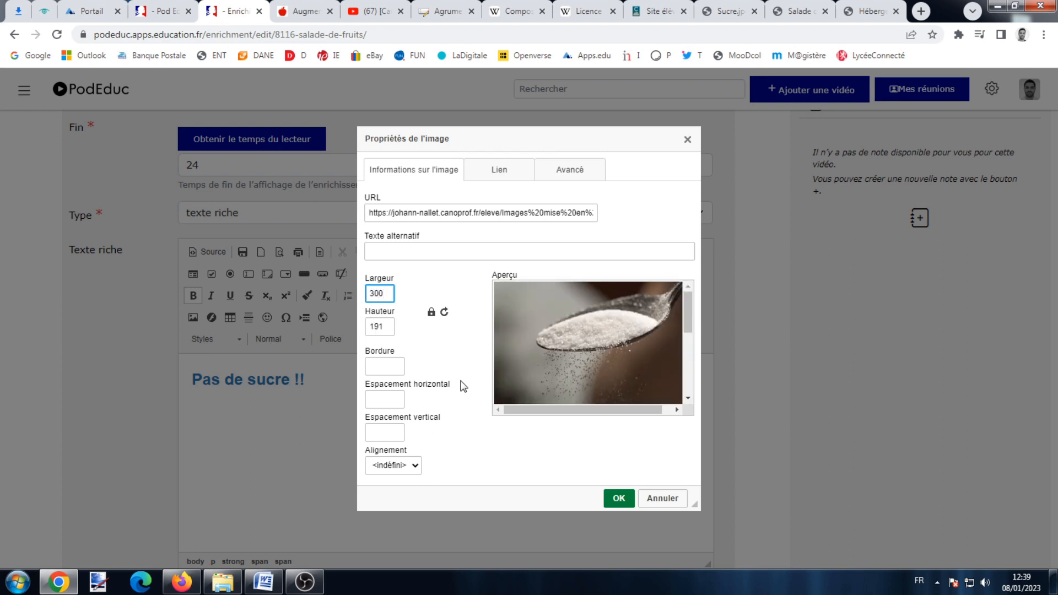
pyautogui.click(618, 498)
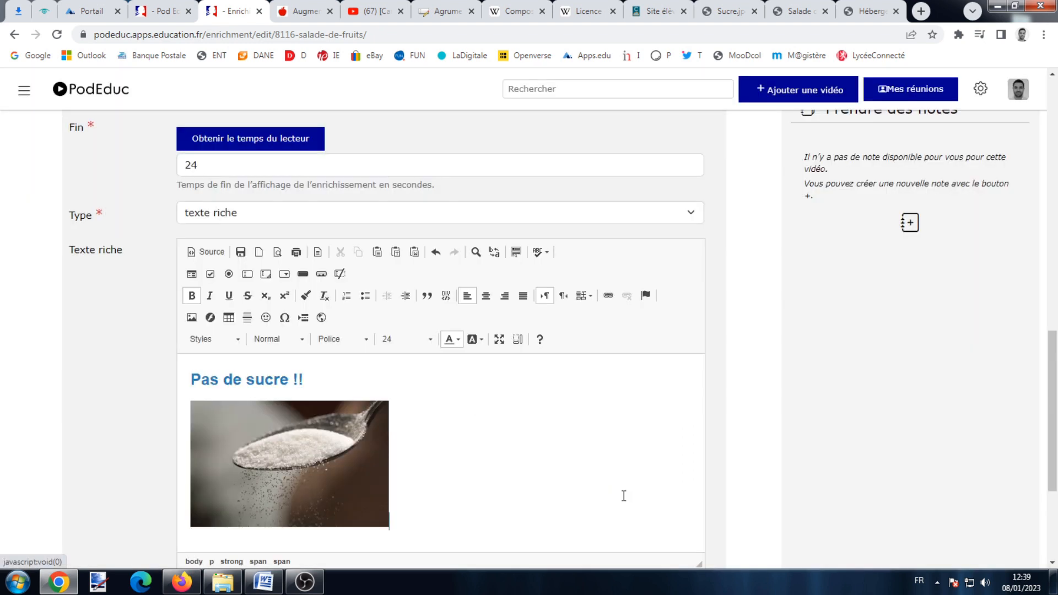
# Resize the sugar image to 400 px wide and save the rich-text enrichment.
pyautogui.doubleClick(269, 460)
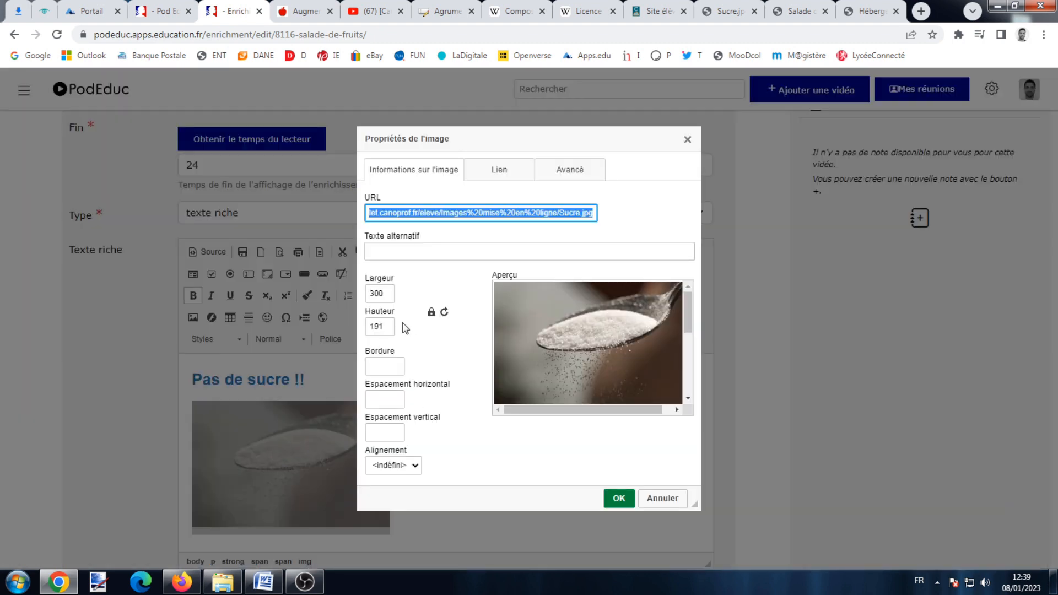
pyautogui.doubleClick(367, 293)
pyautogui.write('400')
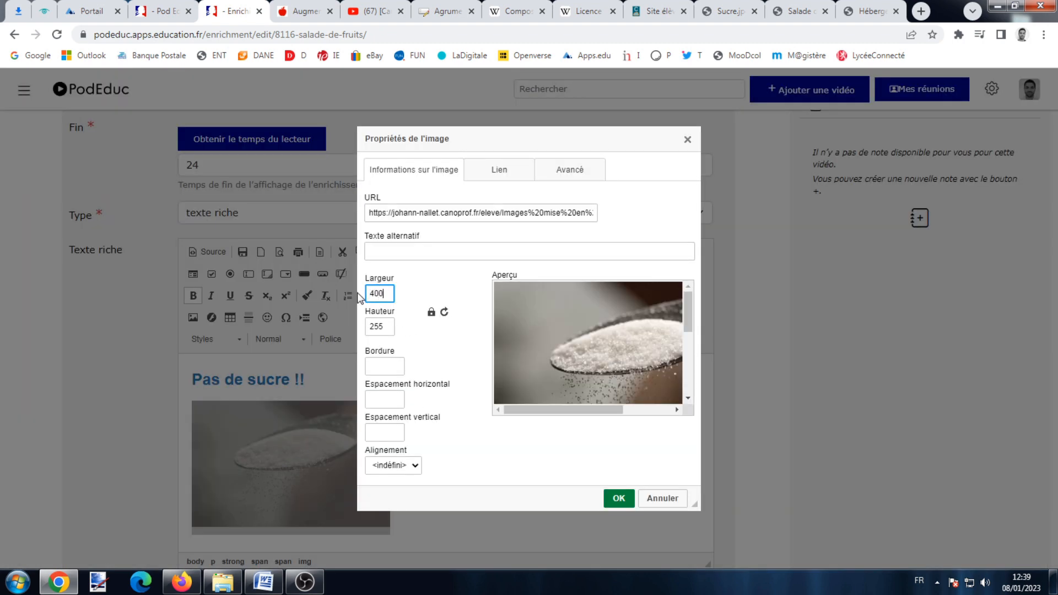
pyautogui.click(619, 498)
pyautogui.scroll(-4, 507, 413)
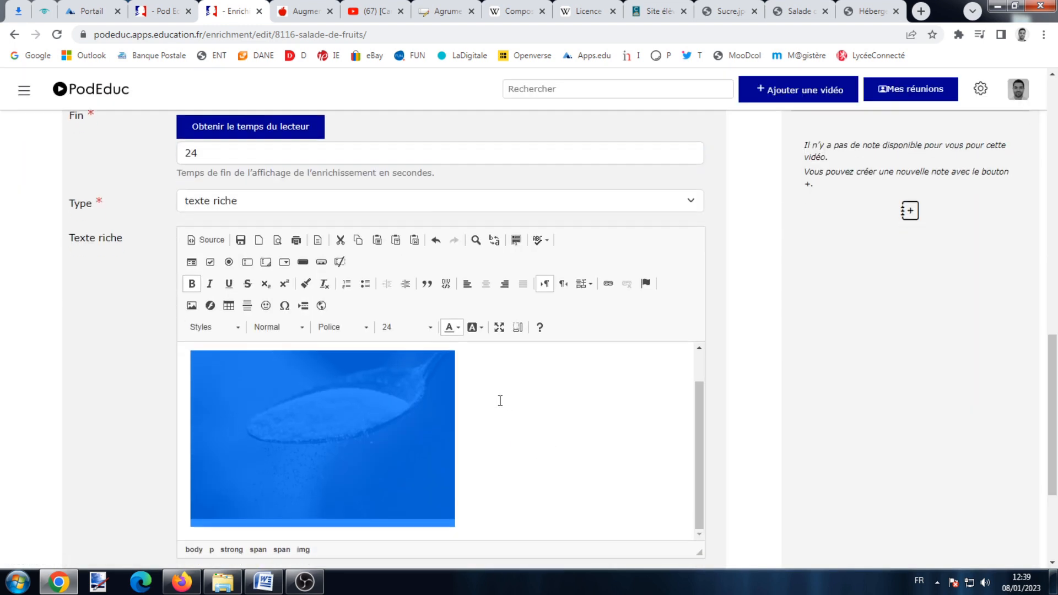
pyautogui.scroll(3, 491, 380)
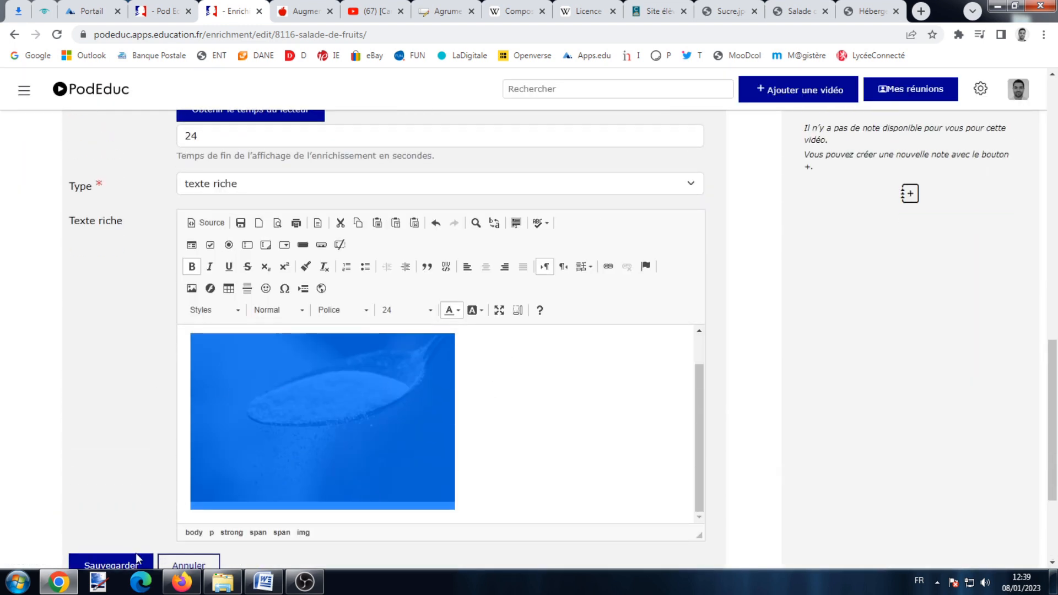
pyautogui.click(136, 563)
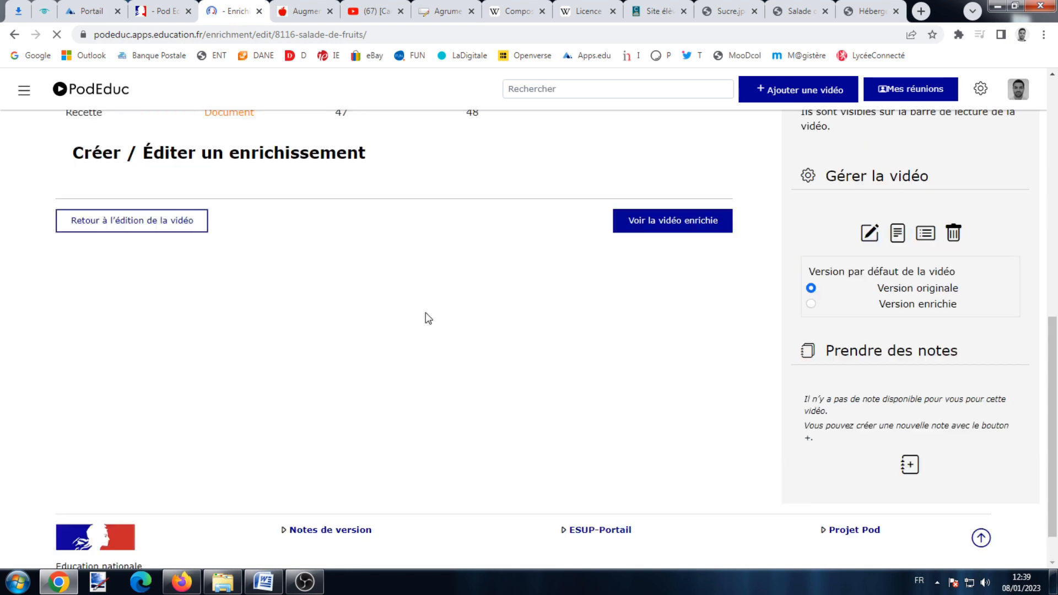
# Play the enriched video to 0:17, pause, rewind to 0:13, then view the Manger Bouger page.
pyautogui.scroll(4, 423, 314)
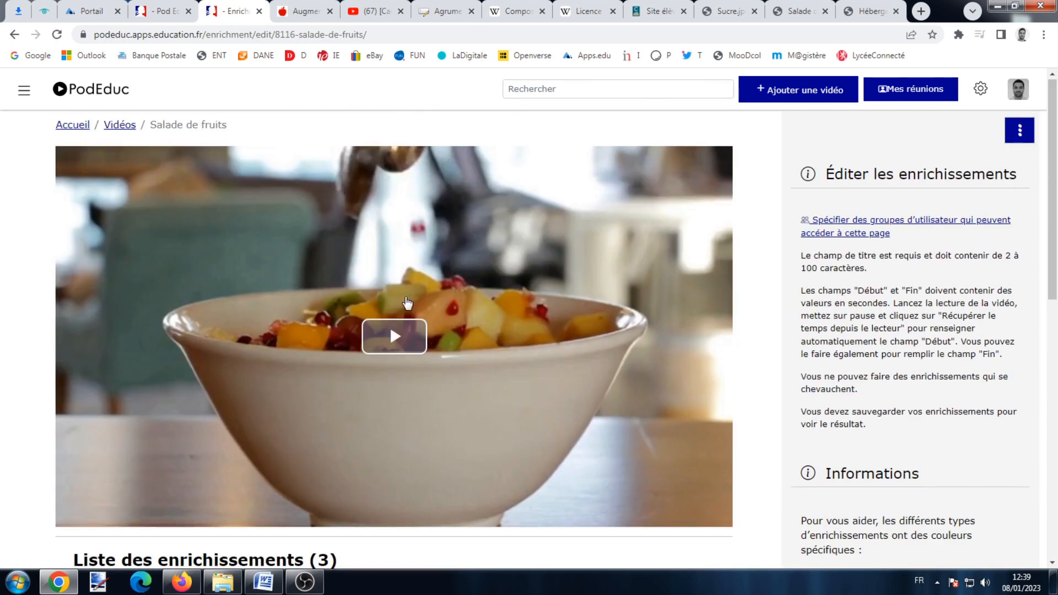
pyautogui.click(390, 334)
pyautogui.click(289, 516)
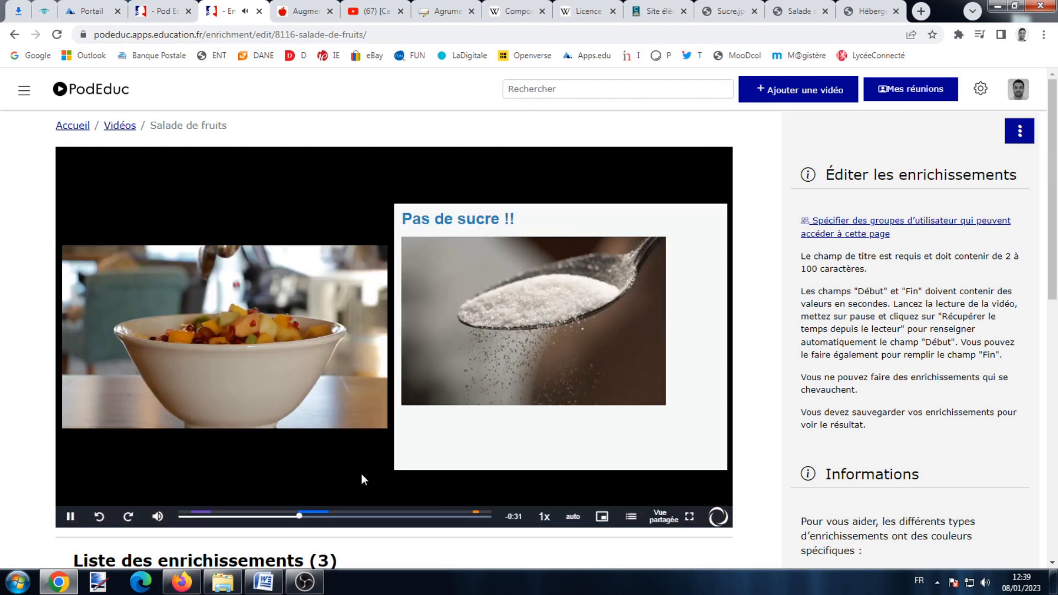
pyautogui.click(70, 517)
pyautogui.scroll(-3, 441, 385)
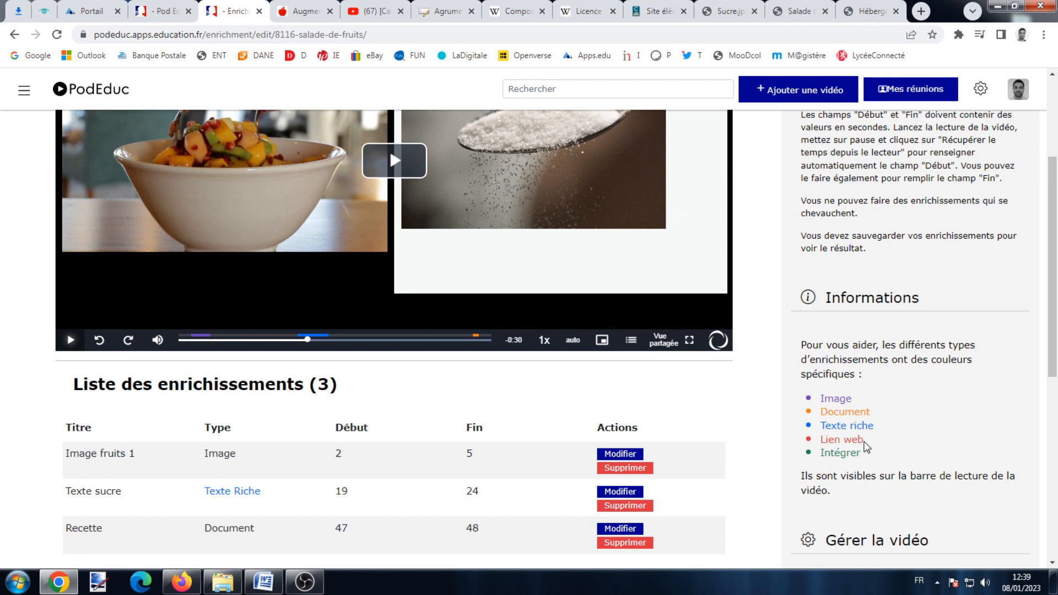
pyautogui.click(264, 340)
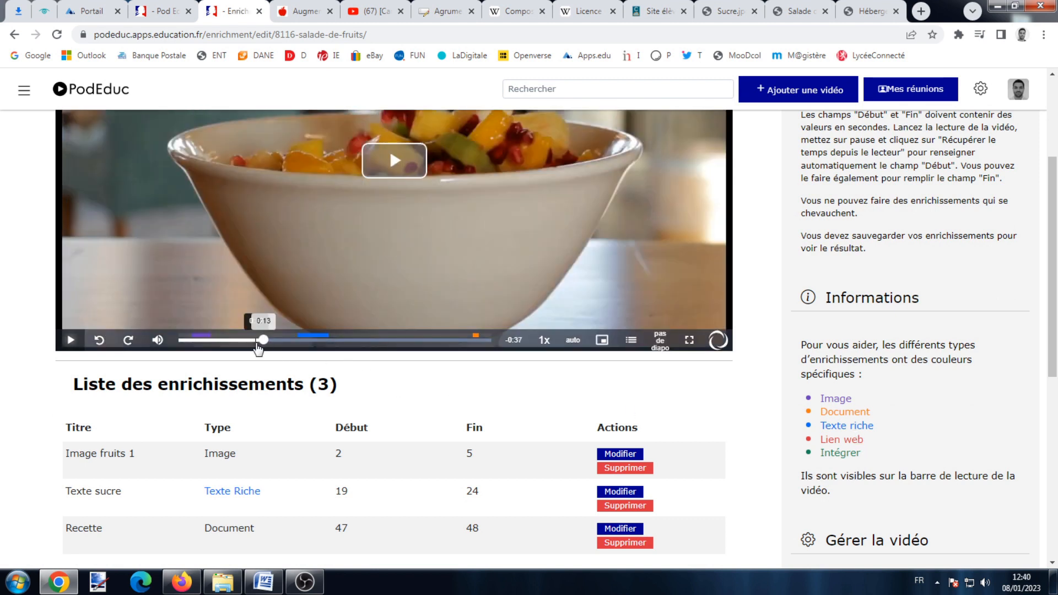
pyautogui.click(299, 10)
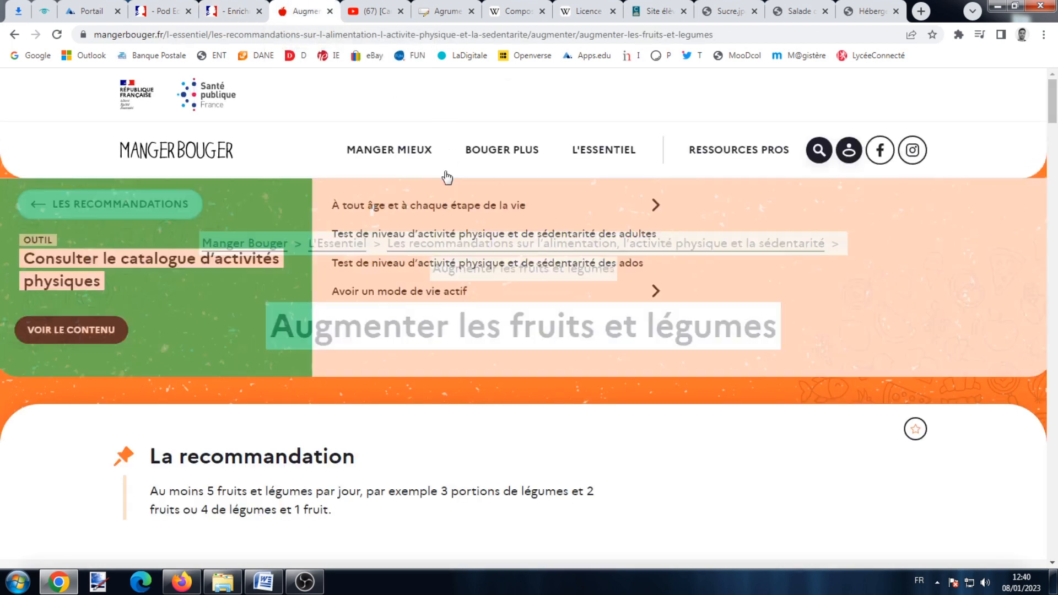
# Copy the Manger Bouger 'Augmenter les fruits et légumes' page address.
pyautogui.scroll(-5, 469, 325)
pyautogui.scroll(5, 482, 413)
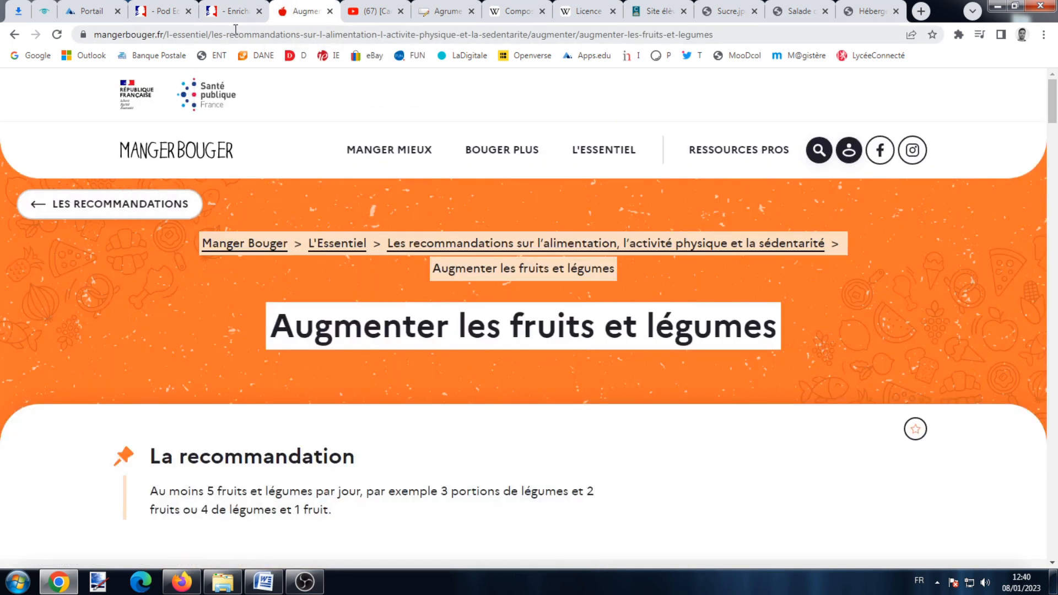
pyautogui.click(235, 35)
pyautogui.hotkey('ctrl', 'c')
pyautogui.rightClick(235, 34)
pyautogui.click(331, 99)
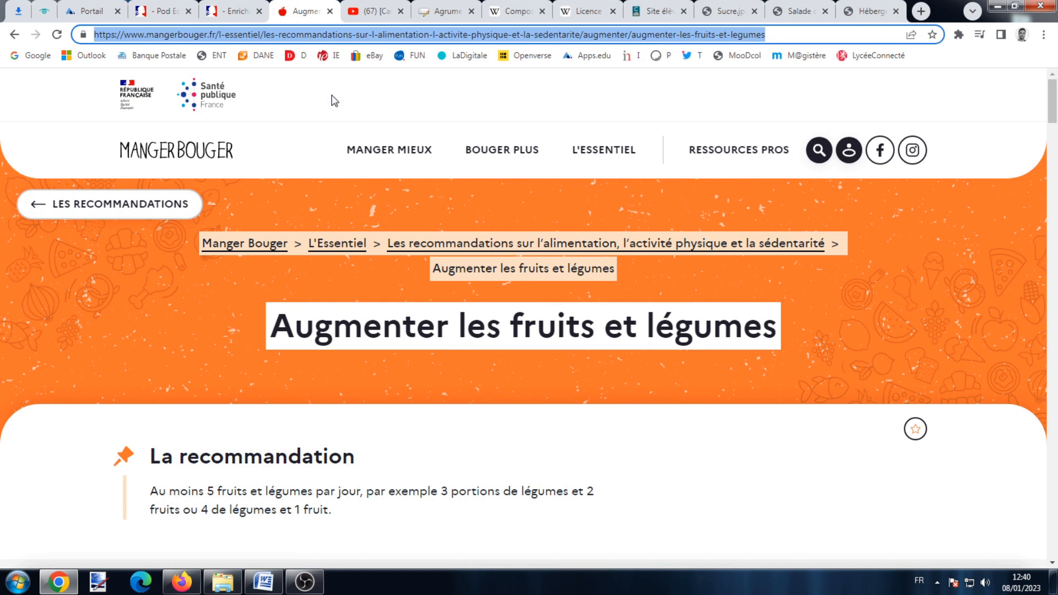
# Add a new enrichment titled 'Site' that stops the video, timed from 13 to 15 s.
pyautogui.click(230, 11)
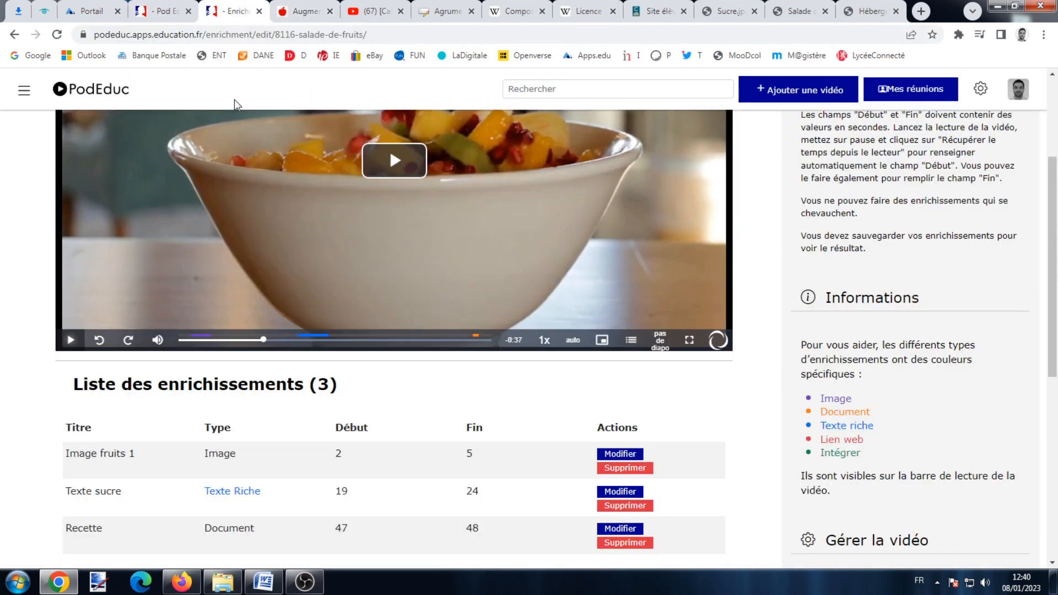
pyautogui.scroll(-2, 178, 389)
pyautogui.click(142, 502)
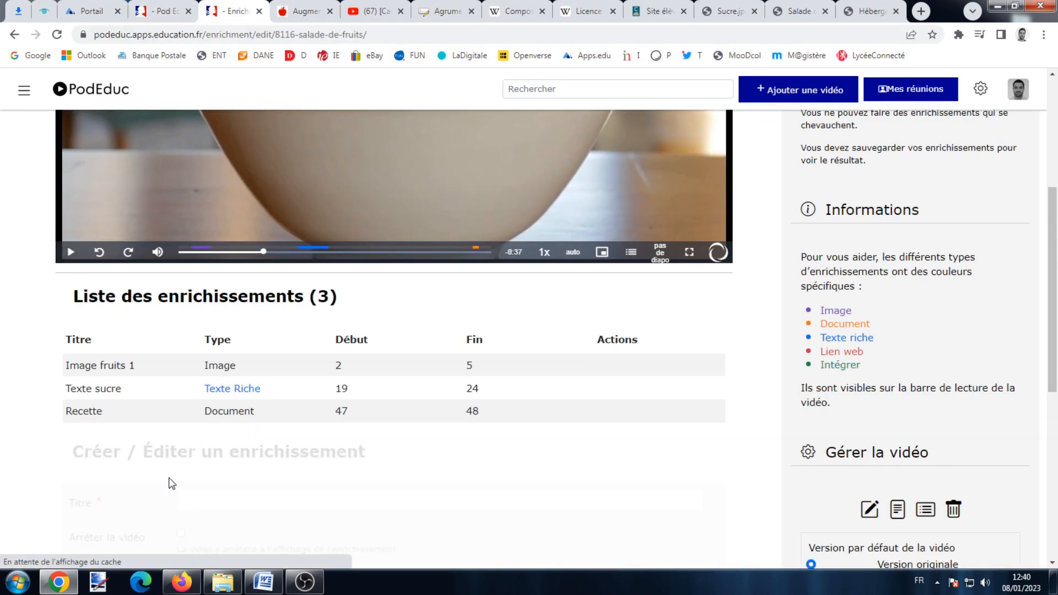
pyautogui.scroll(-2, 237, 429)
pyautogui.click(236, 410)
pyautogui.write('Site')
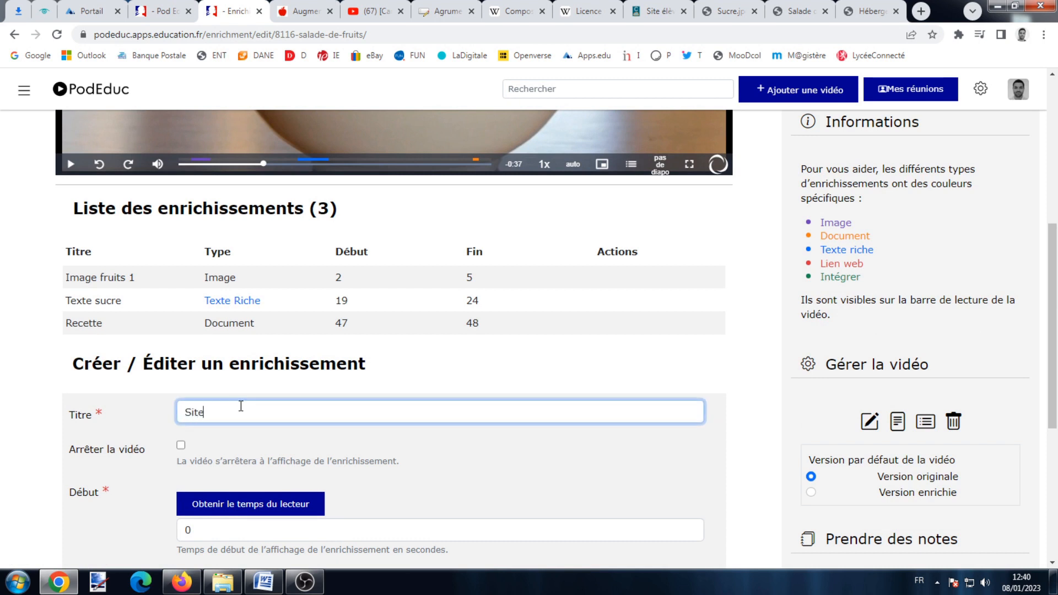
pyautogui.scroll(-2, 242, 406)
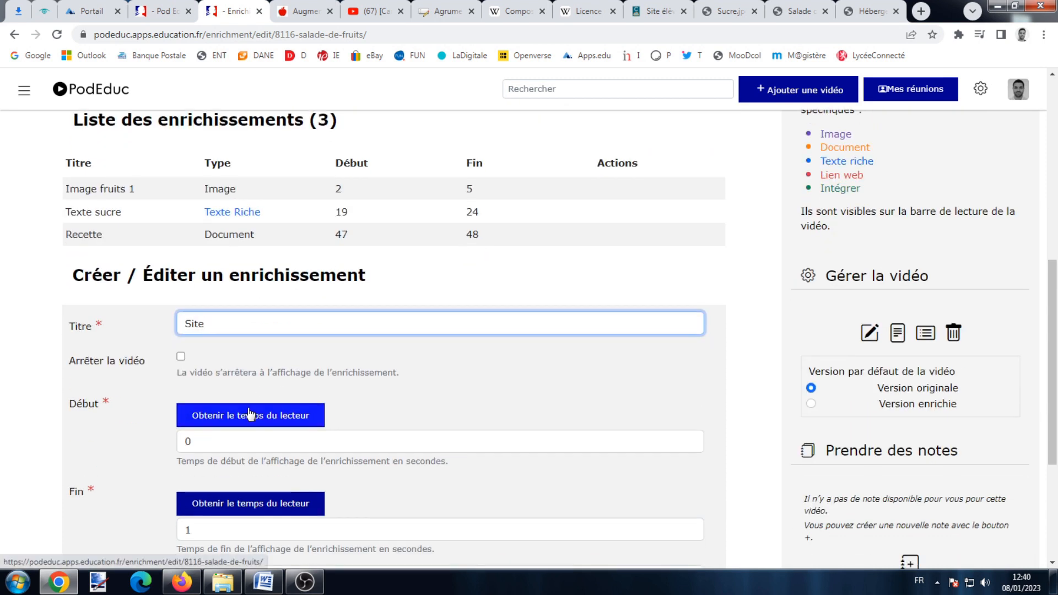
pyautogui.click(181, 357)
pyautogui.scroll(-4, 187, 368)
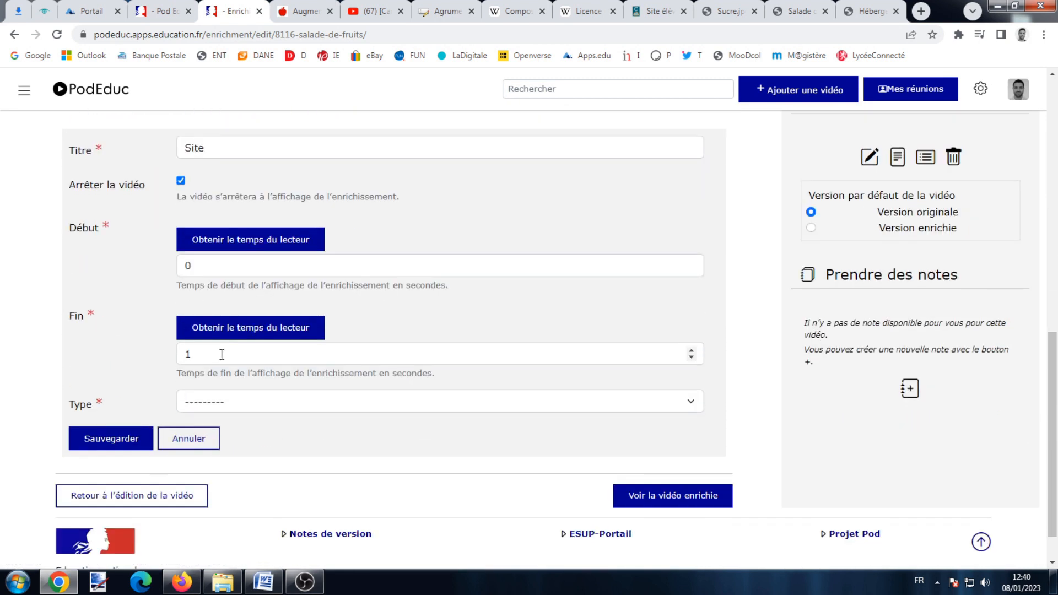
pyautogui.click(250, 239)
pyautogui.scroll(8, 248, 245)
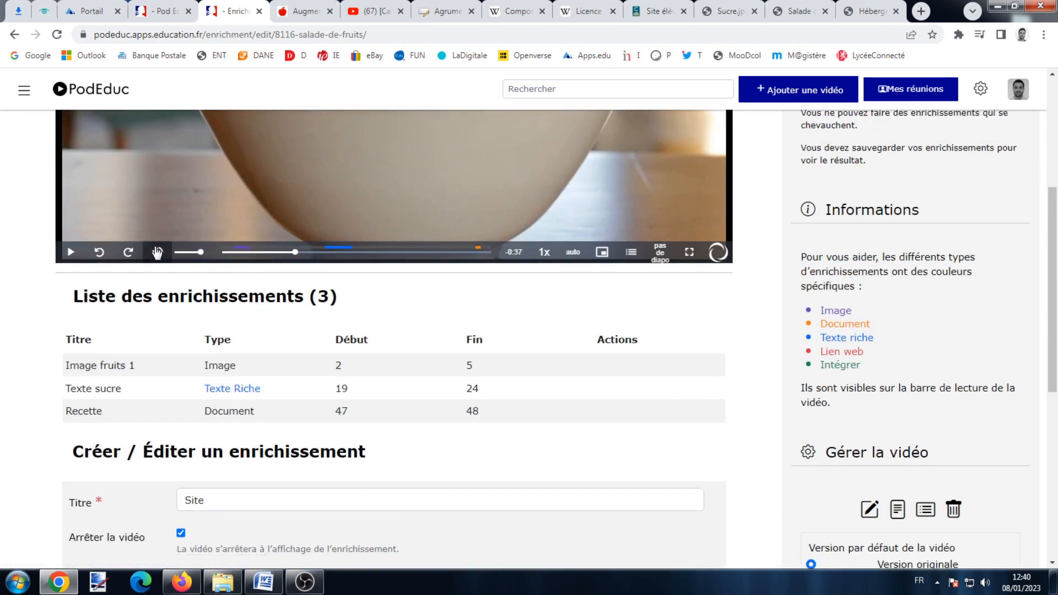
pyautogui.click(75, 254)
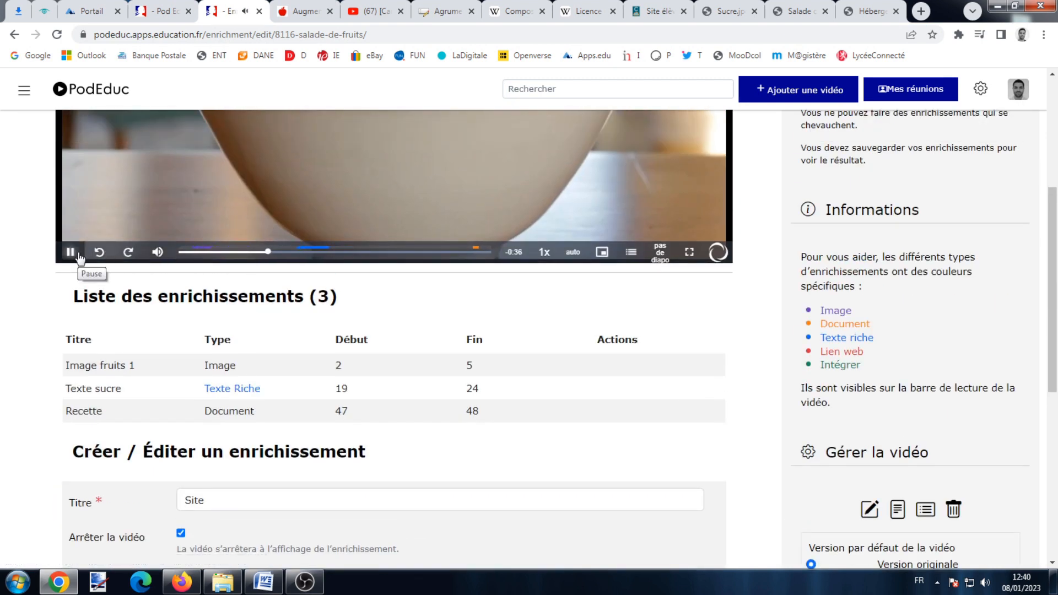
pyautogui.click(80, 257)
pyautogui.scroll(-5, 123, 295)
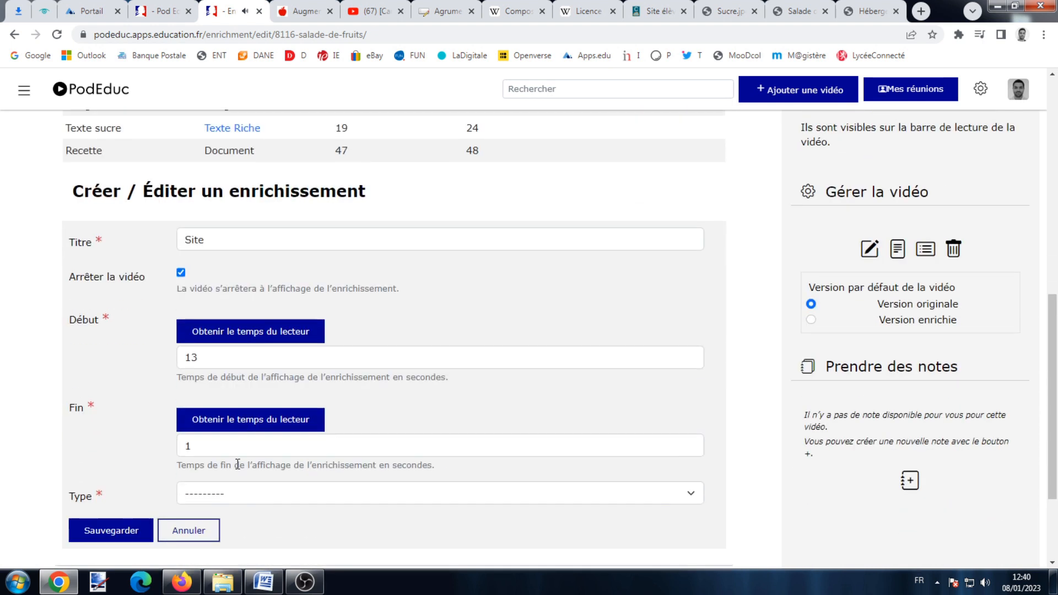
pyautogui.click(230, 421)
# Make 'Site' a lien web pointing to the Manger Bouger address and save it.
pyautogui.click(234, 496)
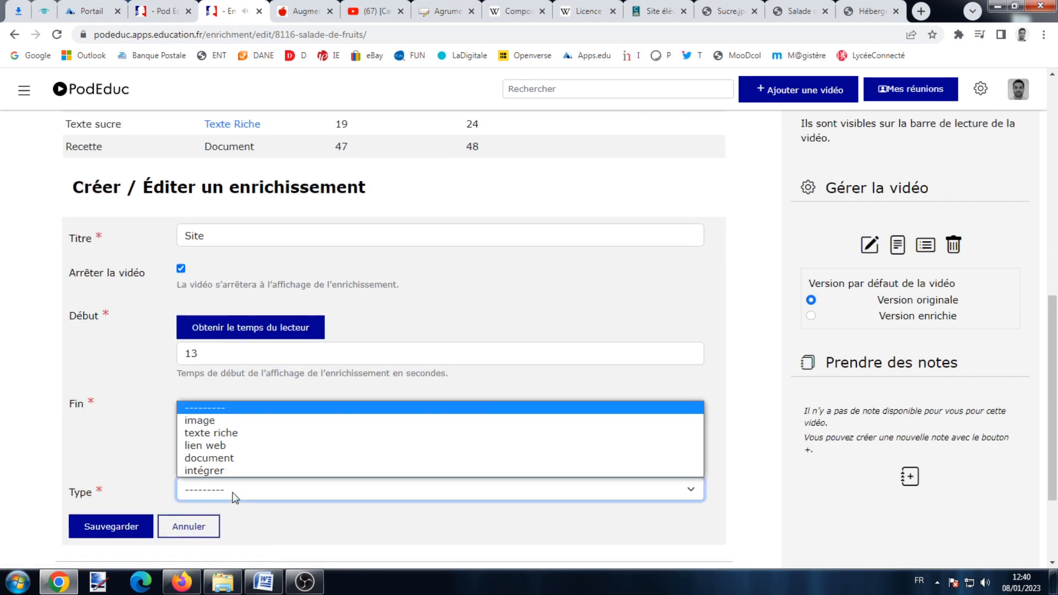
pyautogui.click(232, 445)
pyautogui.scroll(-2, 225, 468)
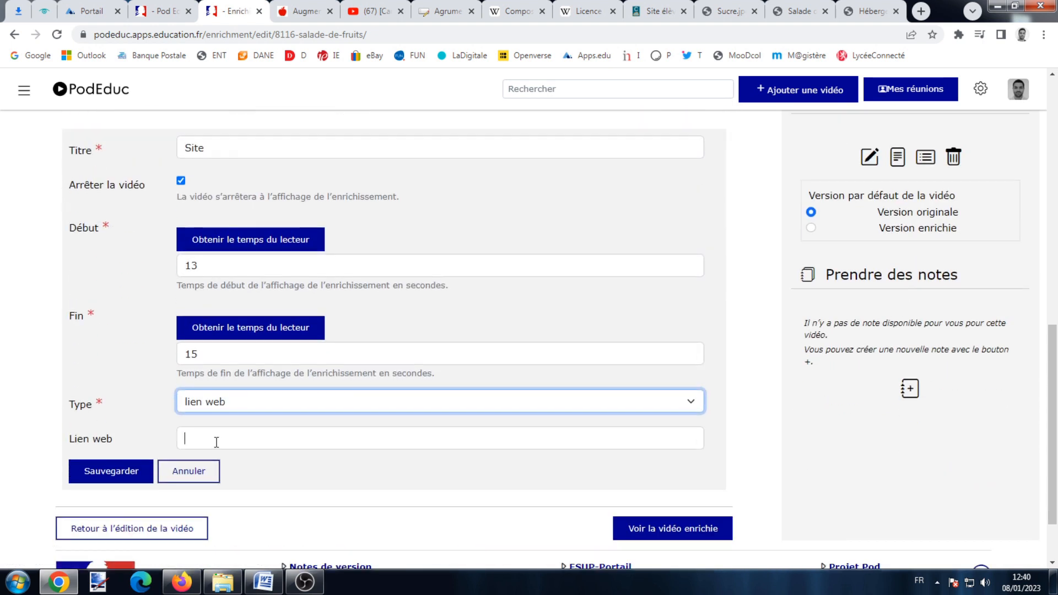
pyautogui.rightClick(215, 440)
pyautogui.click(259, 338)
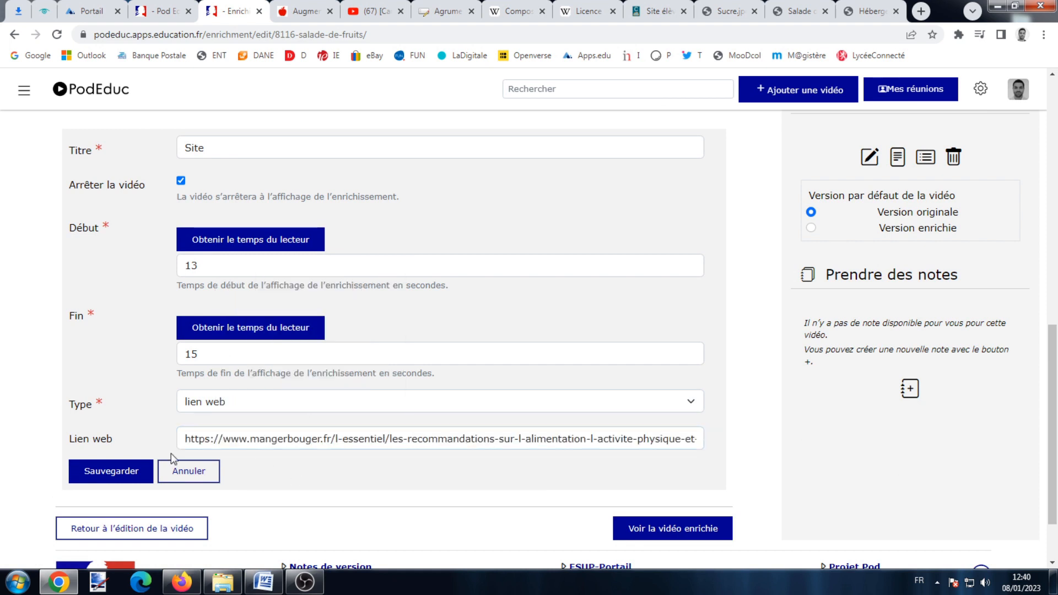
pyautogui.click(114, 469)
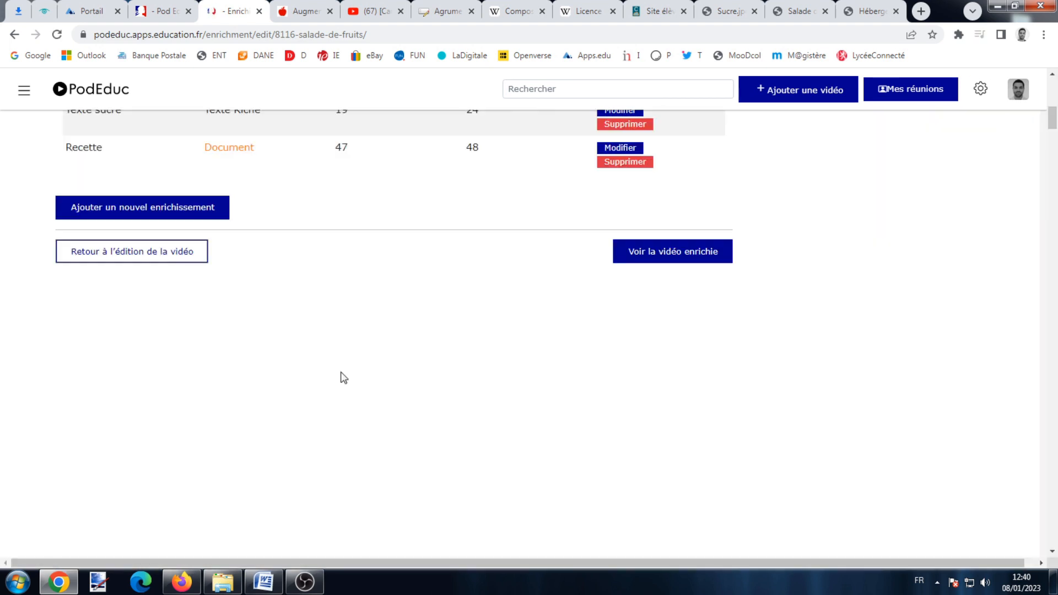
pyautogui.scroll(8, 329, 335)
# Play the preview until the Site link shows the Manger Bouger page, then move to 0:27.
pyautogui.click(381, 187)
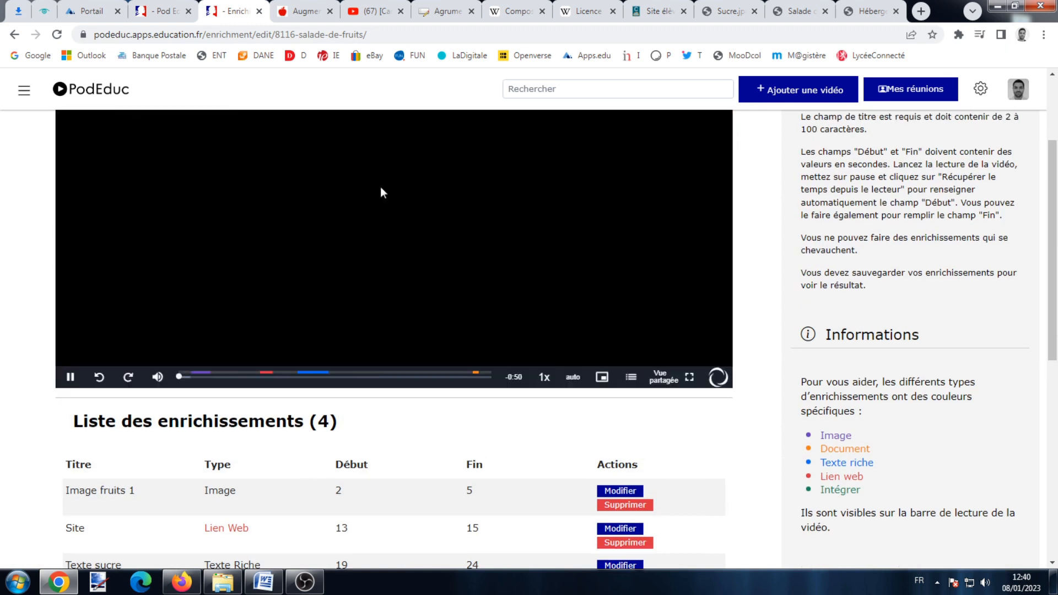
pyautogui.scroll(3, 380, 221)
pyautogui.click(254, 517)
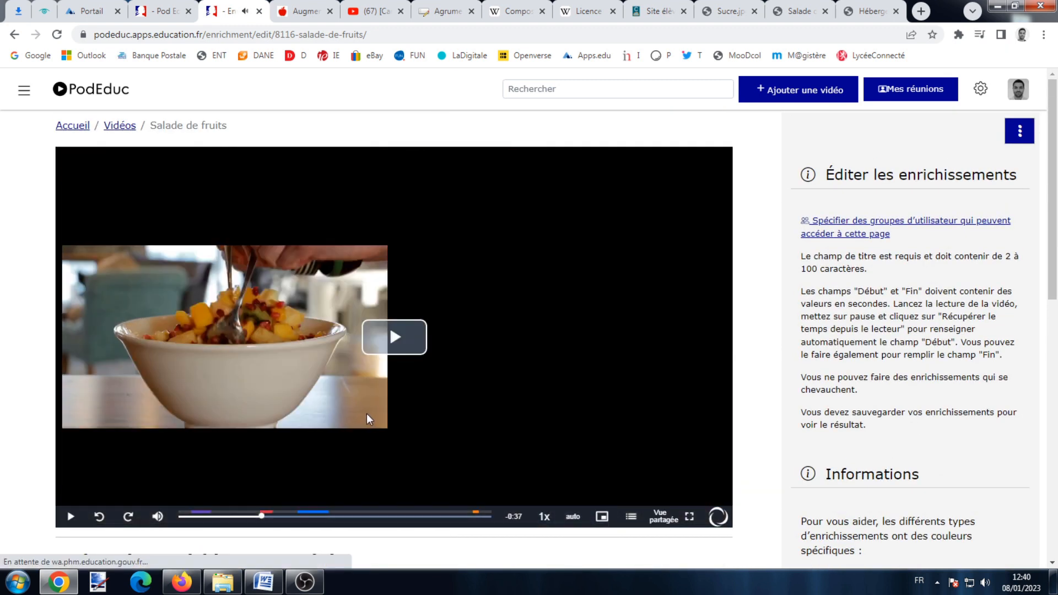
pyautogui.scroll(3, 564, 300)
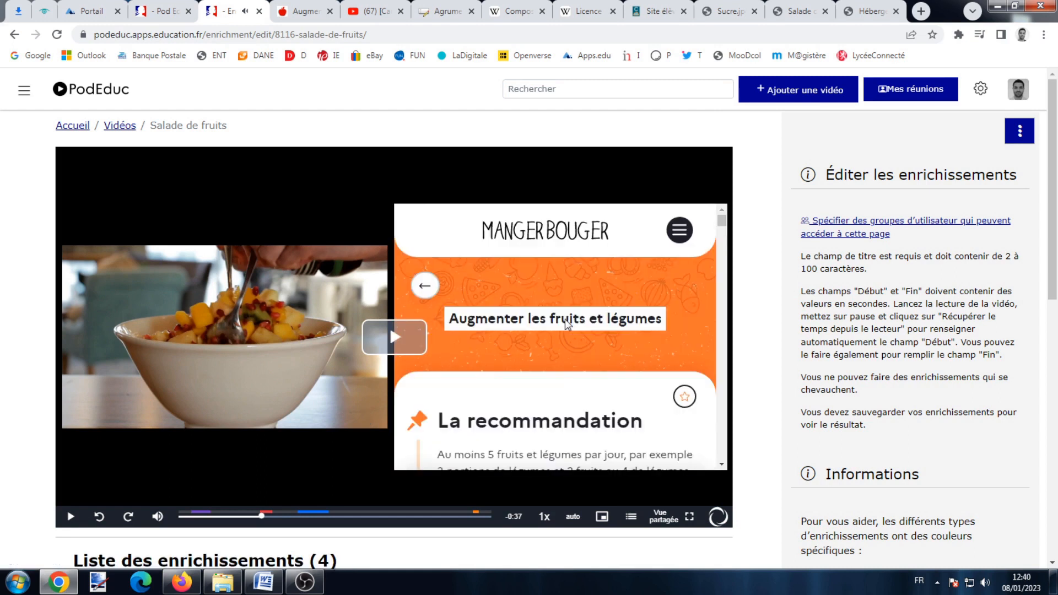
pyautogui.scroll(-2, 337, 405)
pyautogui.scroll(-2, 860, 447)
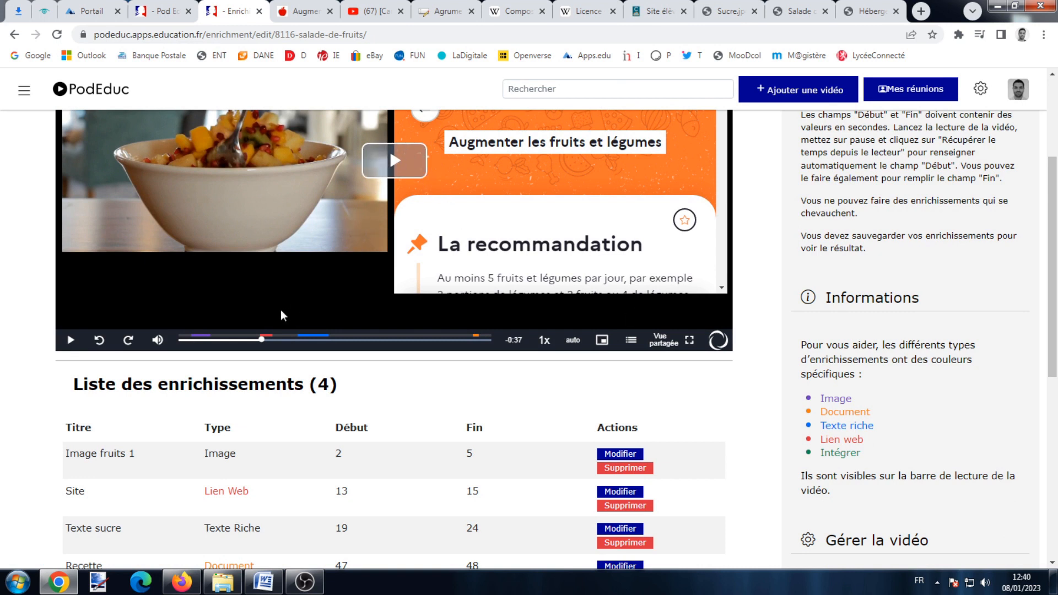
pyautogui.click(350, 340)
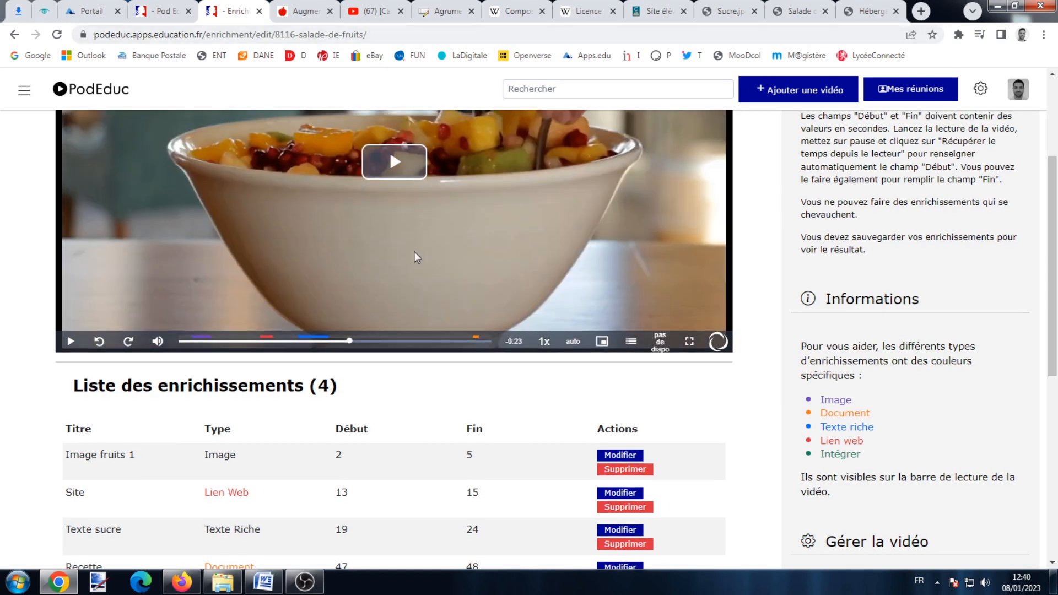
pyautogui.scroll(3, 414, 251)
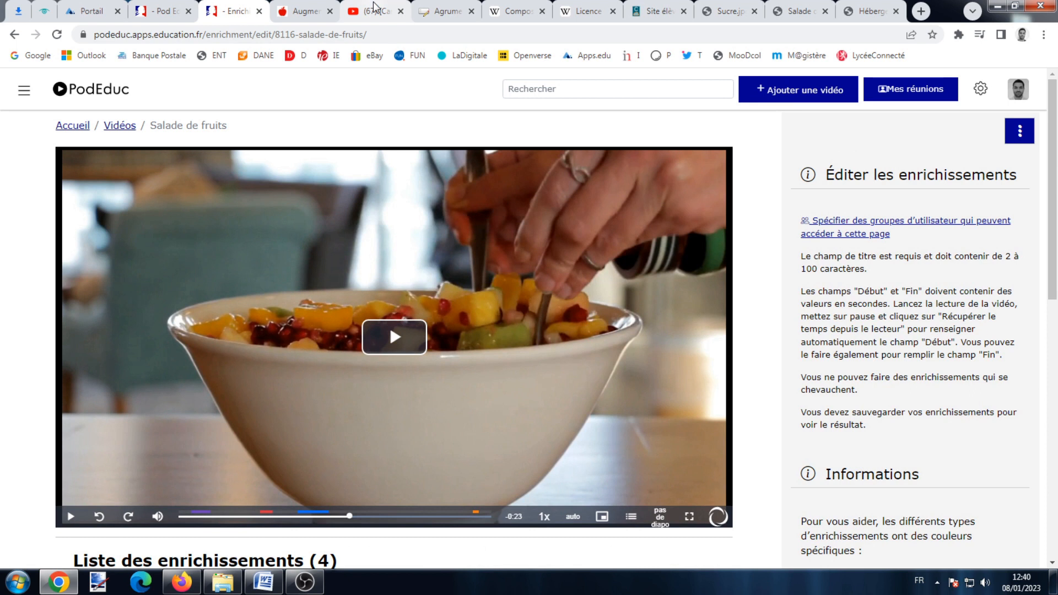
# On YouTube, let the advert finish, then mute and pause the campaign video.
pyautogui.click(375, 9)
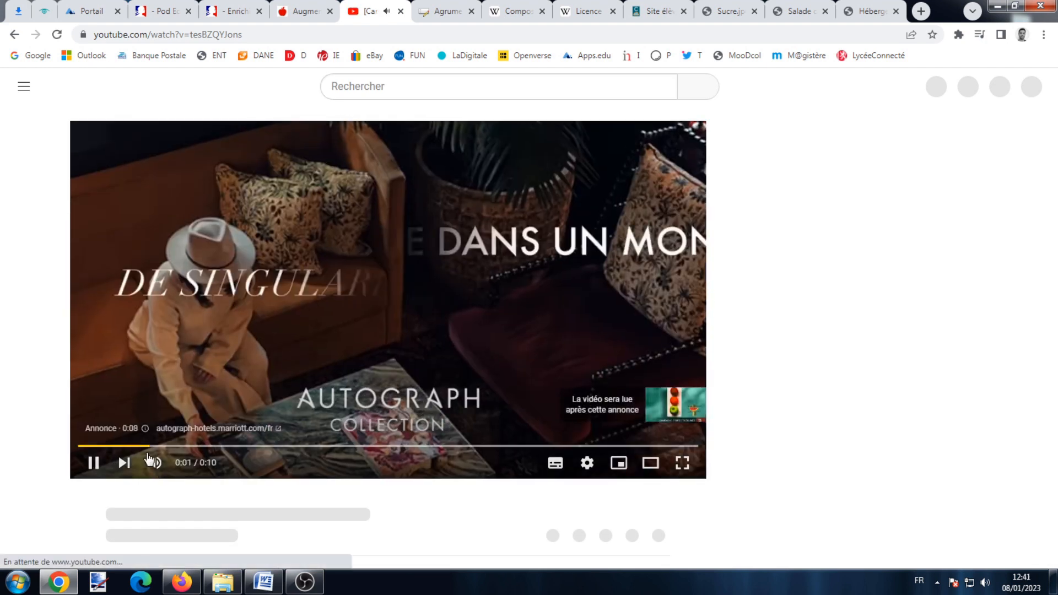
pyautogui.click(94, 462)
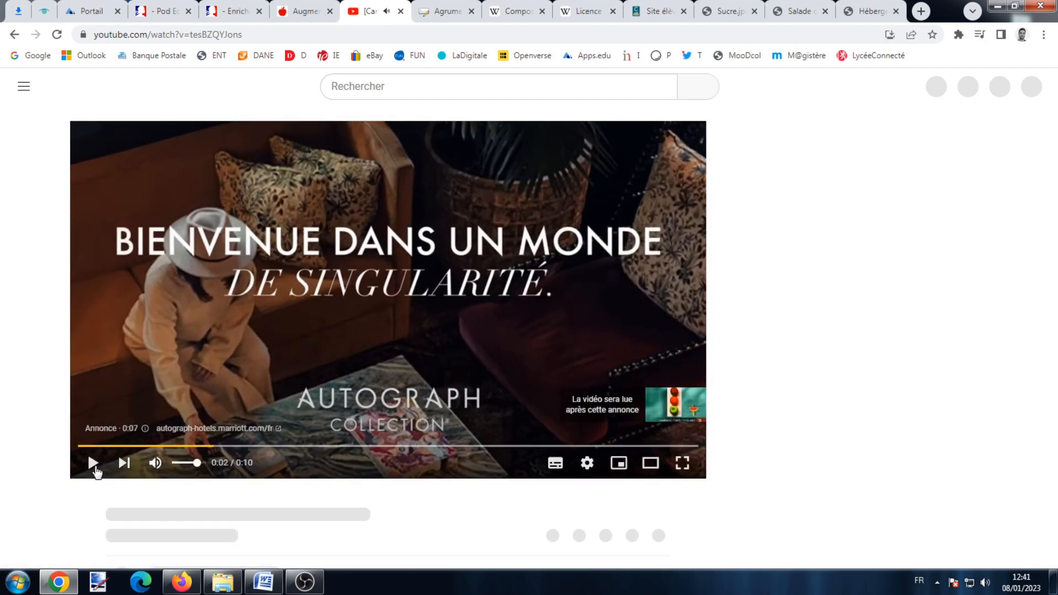
pyautogui.click(94, 462)
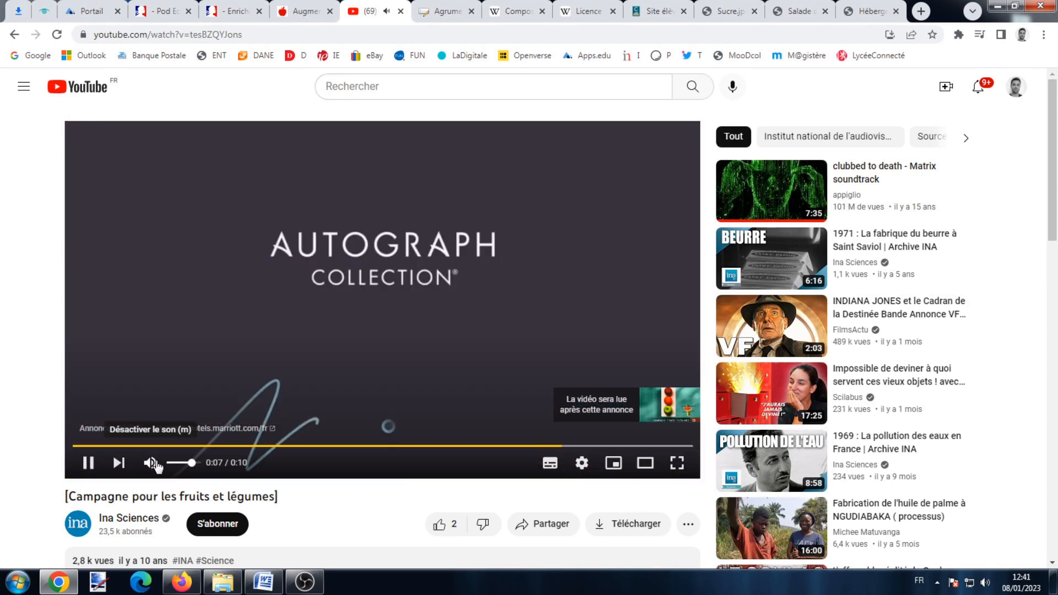
pyautogui.click(154, 464)
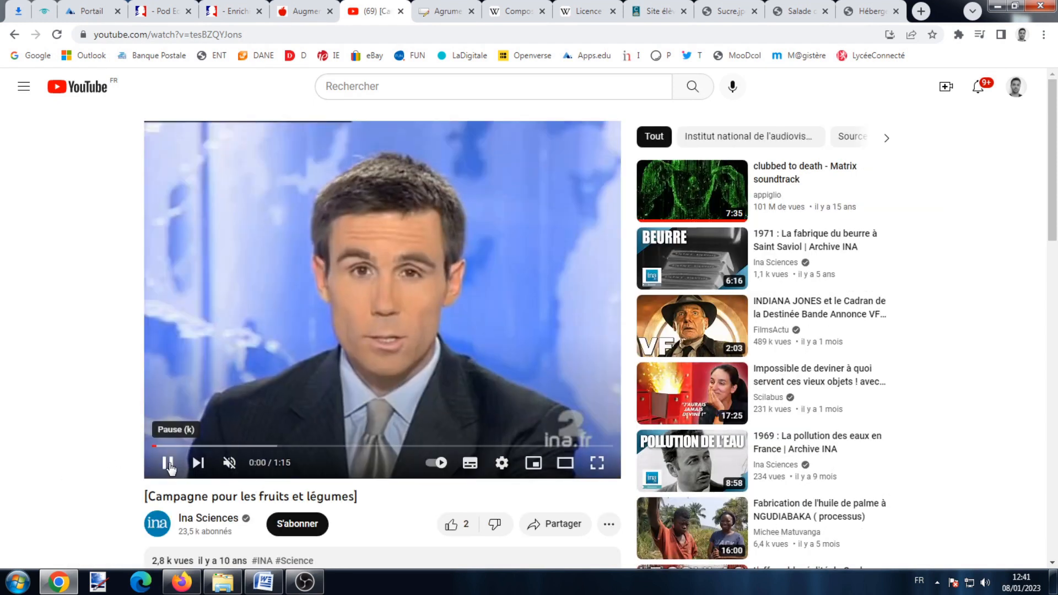
pyautogui.click(169, 464)
pyautogui.scroll(-2, 435, 274)
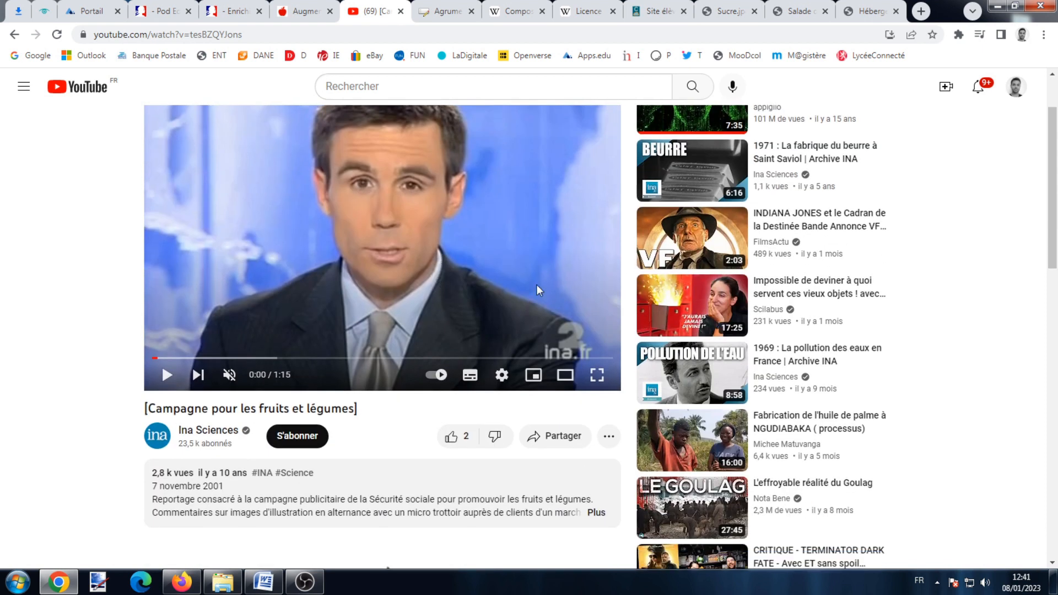
# Copy the video's iframe embed code from Partager > Intégrer.
pyautogui.click(559, 439)
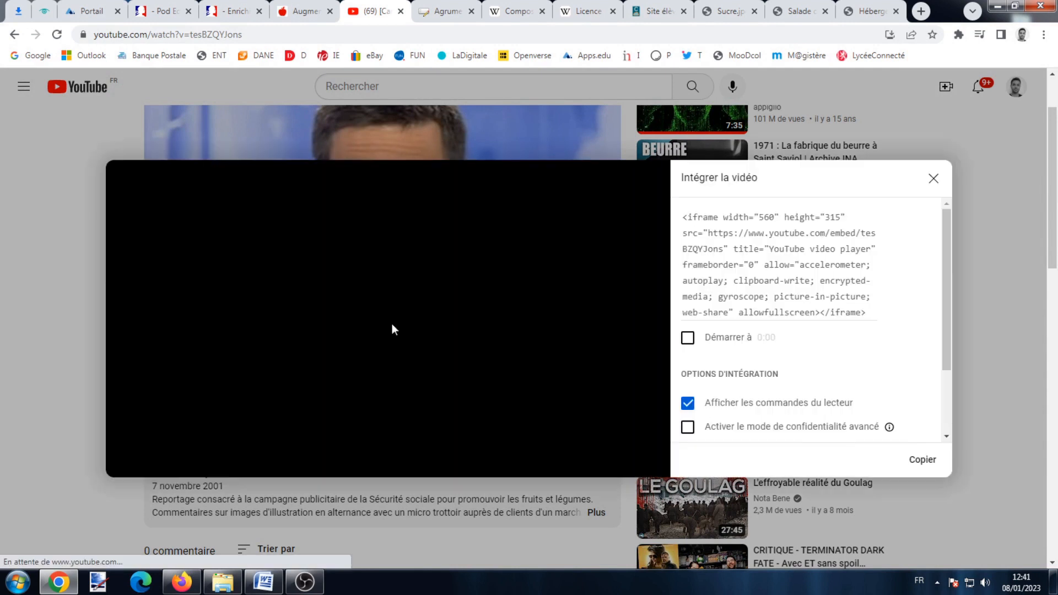
pyautogui.click(395, 322)
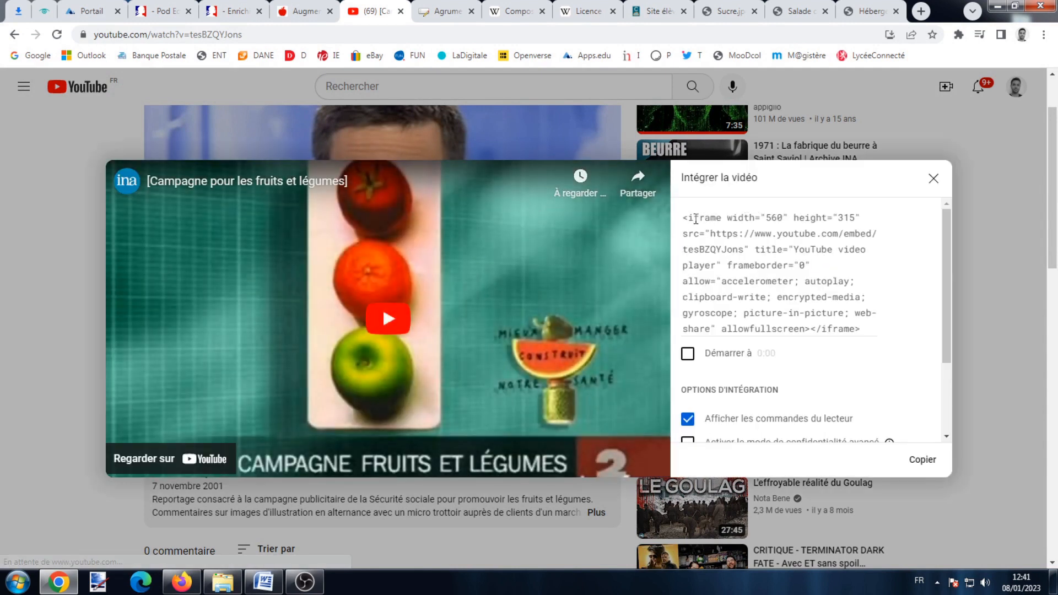
pyautogui.click(739, 251)
pyautogui.hotkey('ctrl', 'c')
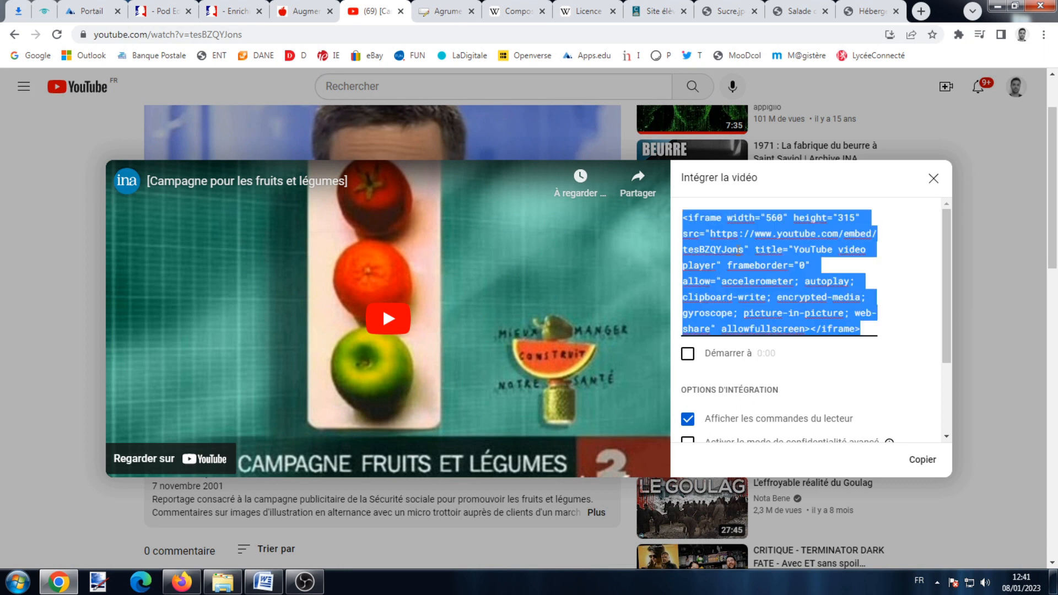
pyautogui.rightClick(746, 259)
pyautogui.click(742, 275)
# Copy the YouTube embed code again and return to PodEduc's list of four enrichments.
pyautogui.rightClick(681, 263)
pyautogui.click(753, 286)
pyautogui.click(232, 11)
pyautogui.scroll(-8, 299, 168)
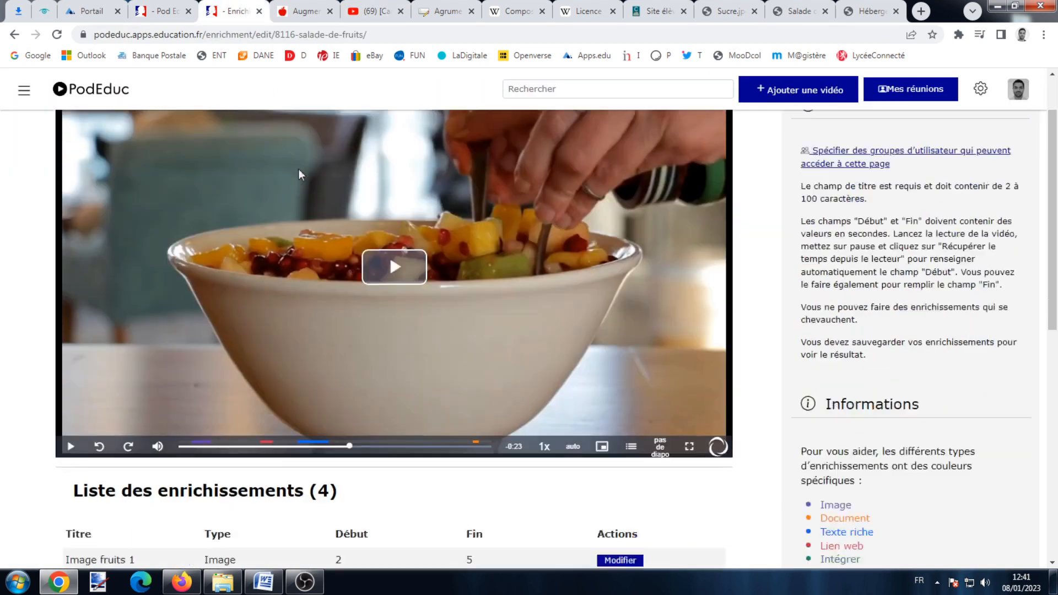
# Add a new enrichment 'Vidéo INA' that stops the video, running from 27 to 28 s.
pyautogui.click(179, 368)
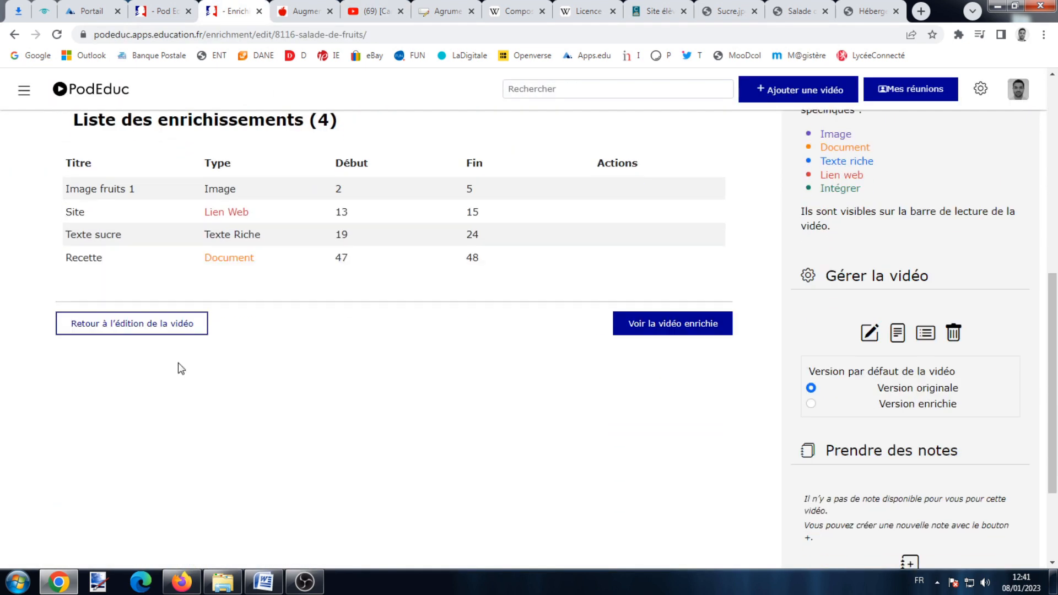
pyautogui.click(192, 348)
pyautogui.write('Cy')
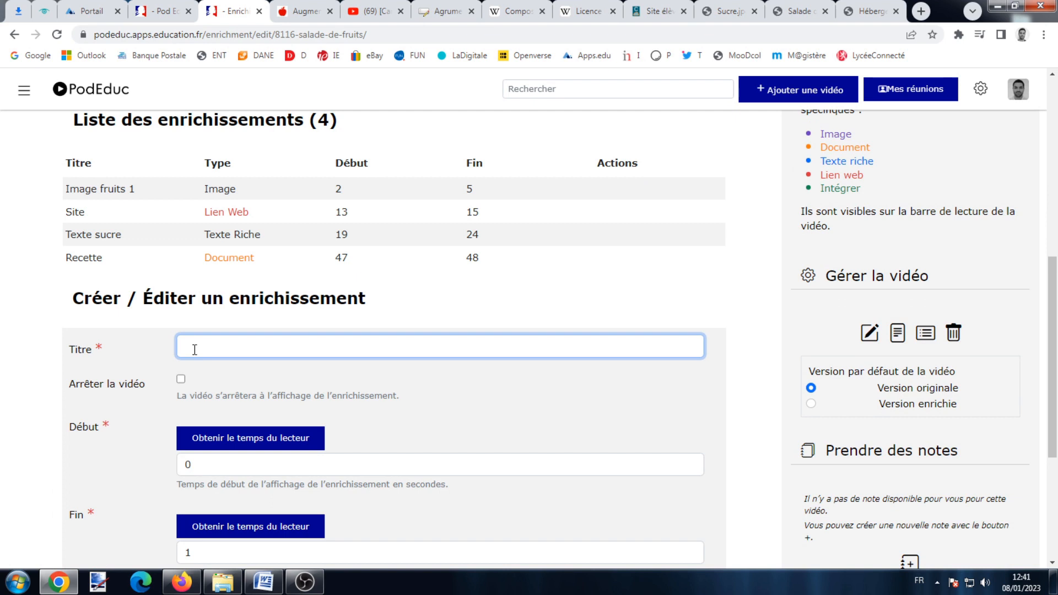
pyautogui.click(181, 379)
pyautogui.scroll(-3, 182, 378)
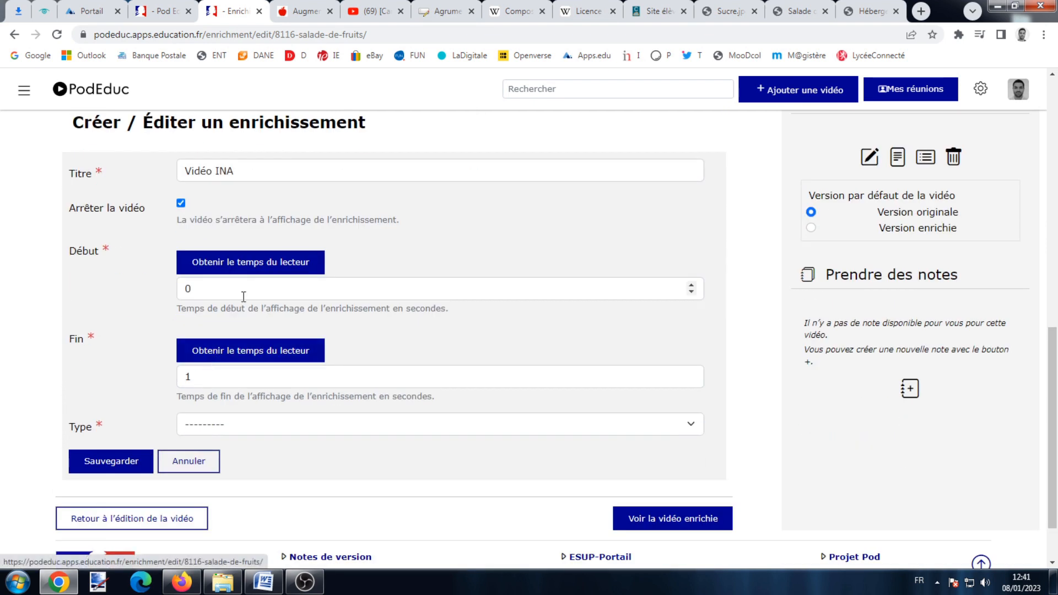
pyautogui.click(248, 265)
pyautogui.doubleClick(189, 378)
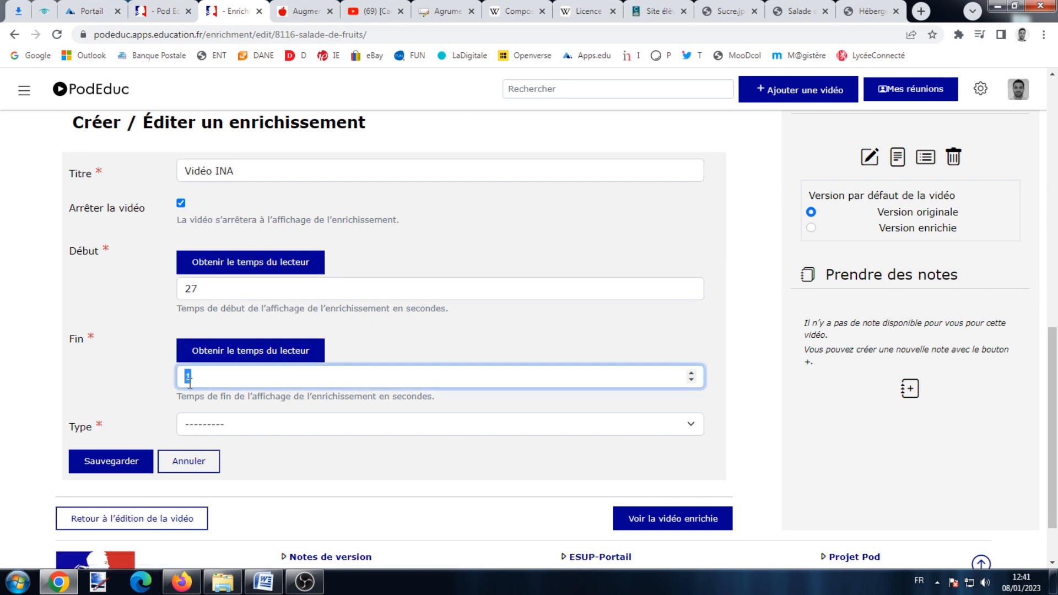
# Set its type to intégrer, paste the YouTube iframe code, and save it.
pyautogui.click(198, 425)
pyautogui.click(210, 504)
pyautogui.scroll(-2, 220, 485)
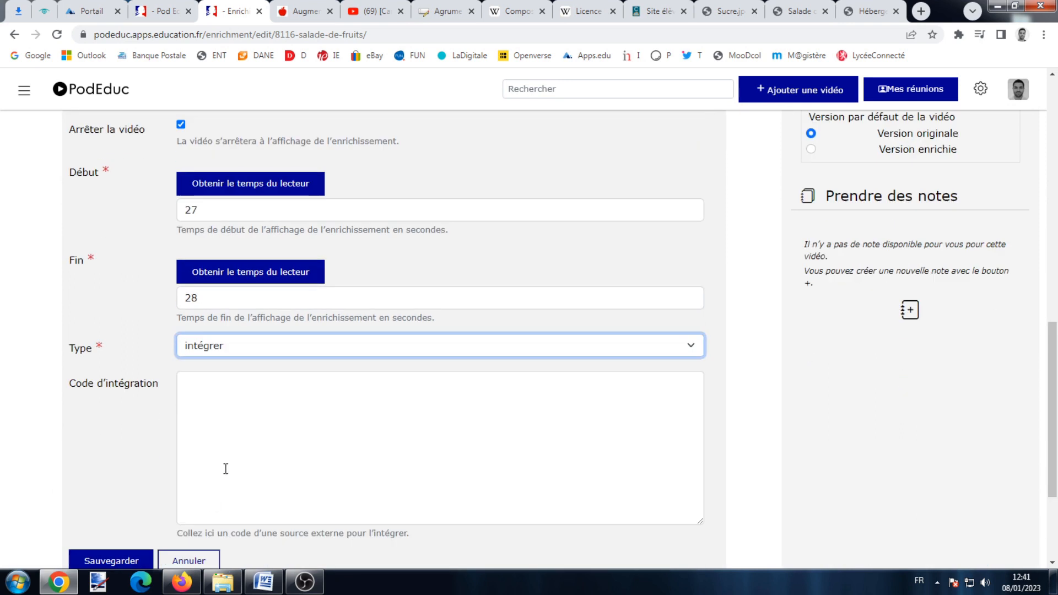
pyautogui.click(226, 387)
pyautogui.rightClick(225, 392)
pyautogui.click(282, 283)
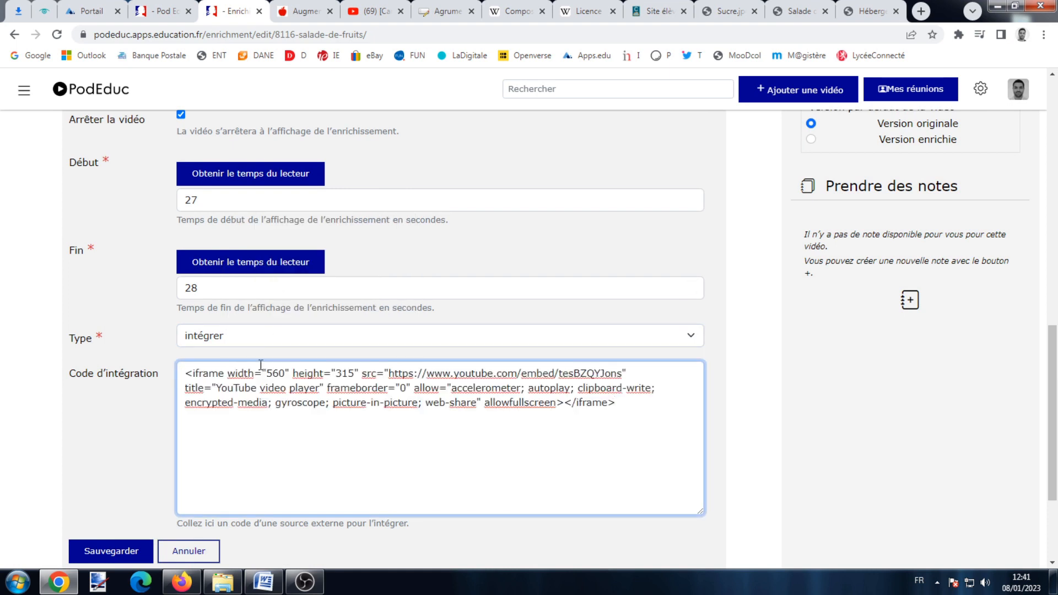
pyautogui.click(116, 551)
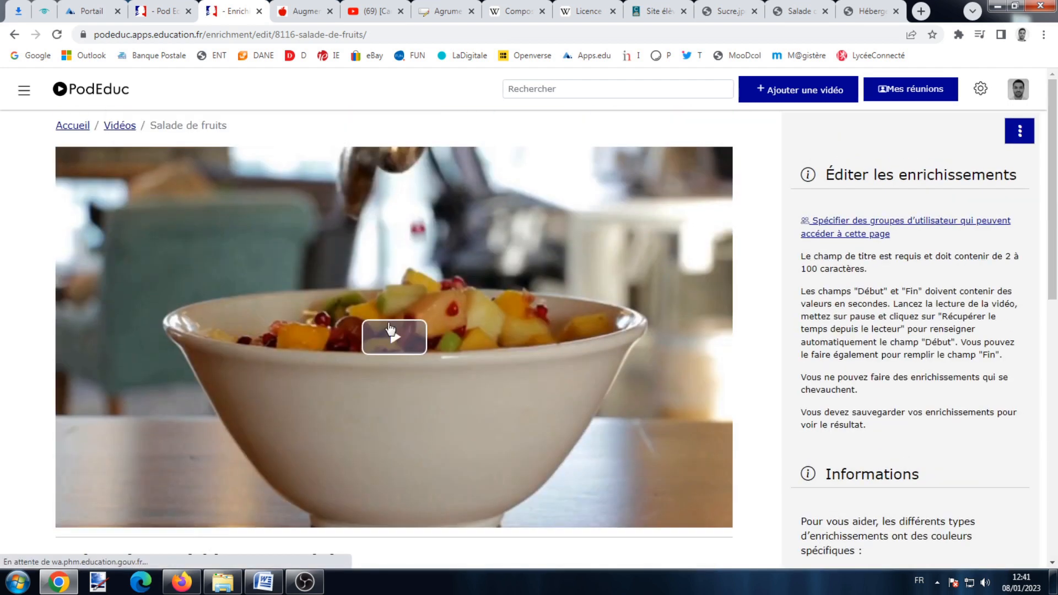
# Preview the video at about 0:26 and play, then pause, the embedded YouTube clip.
pyautogui.click(391, 329)
pyautogui.click(343, 516)
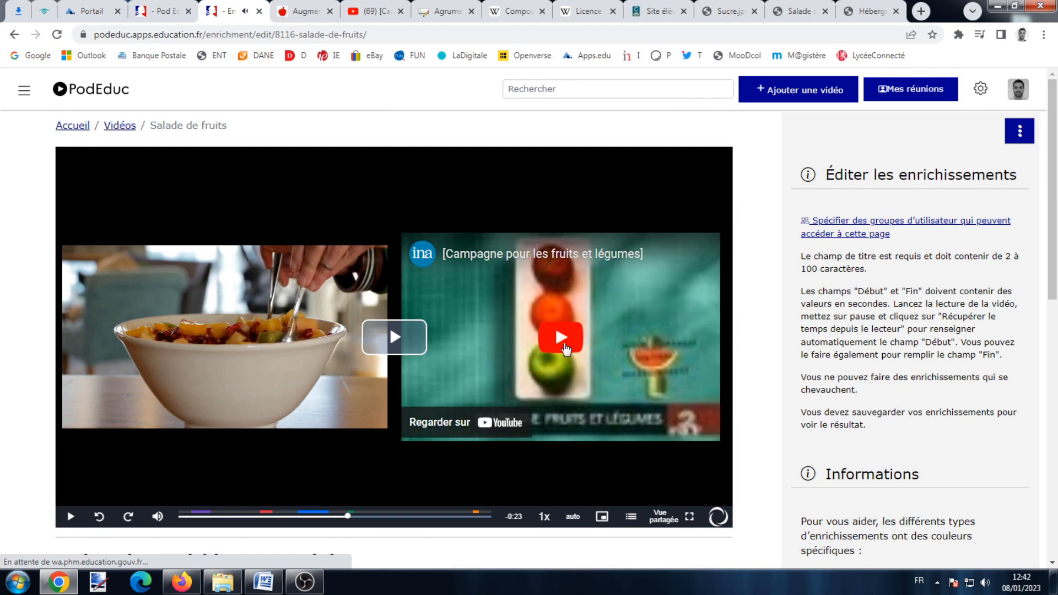
pyautogui.click(565, 345)
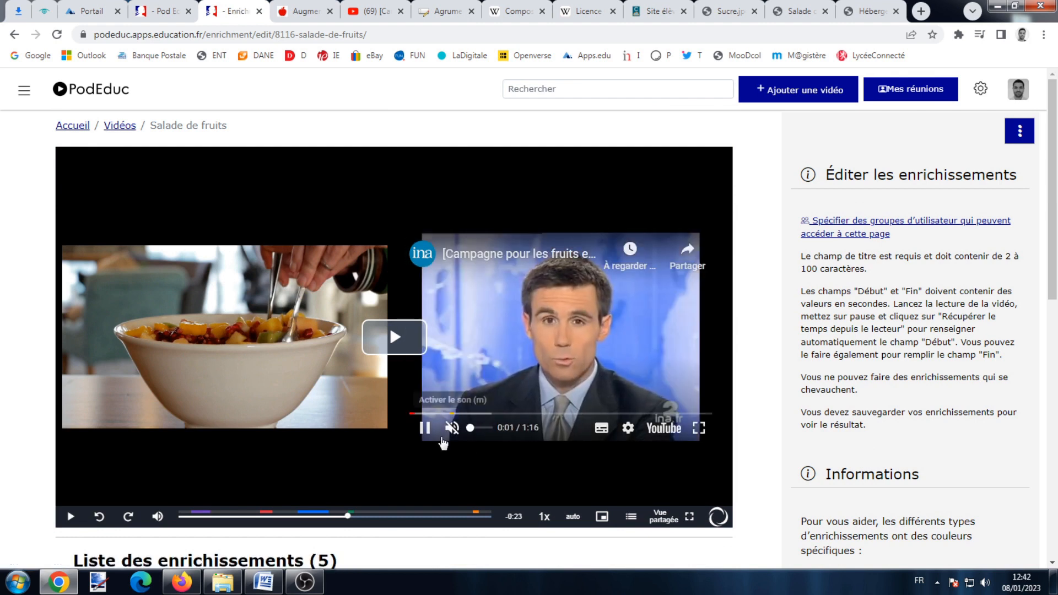
pyautogui.click(425, 427)
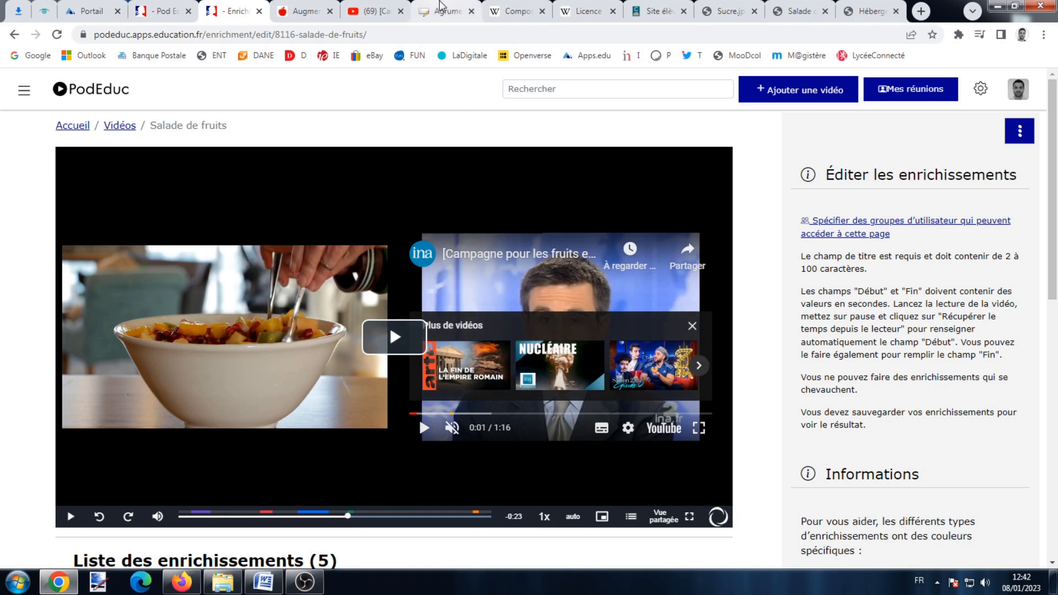
pyautogui.click(441, 7)
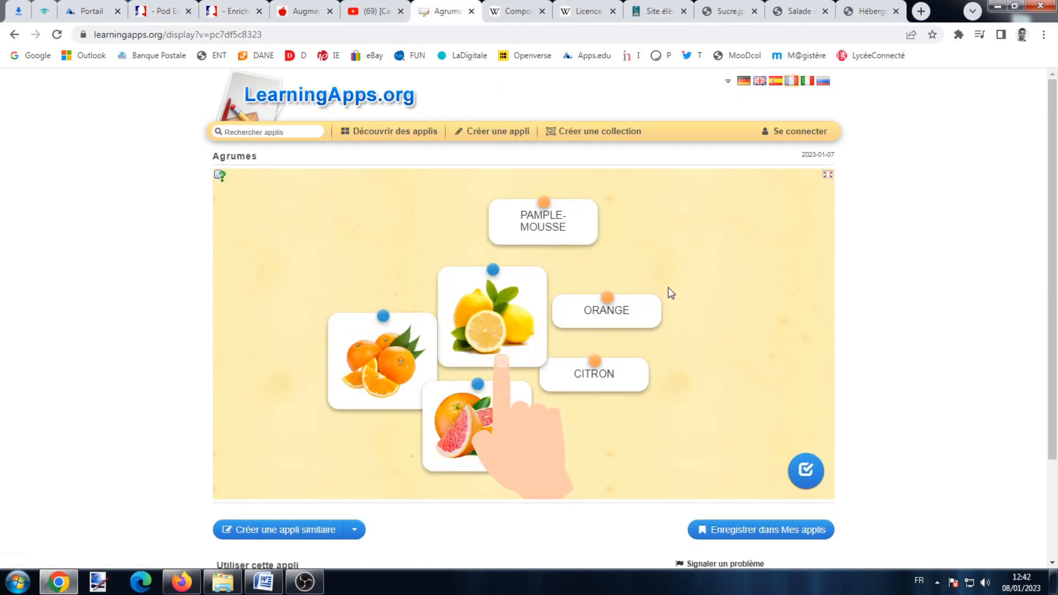
# Copy the Agrumes exercise's iframe embed code and return to PodEduc's five-enrichment list.
pyautogui.scroll(-3, 587, 330)
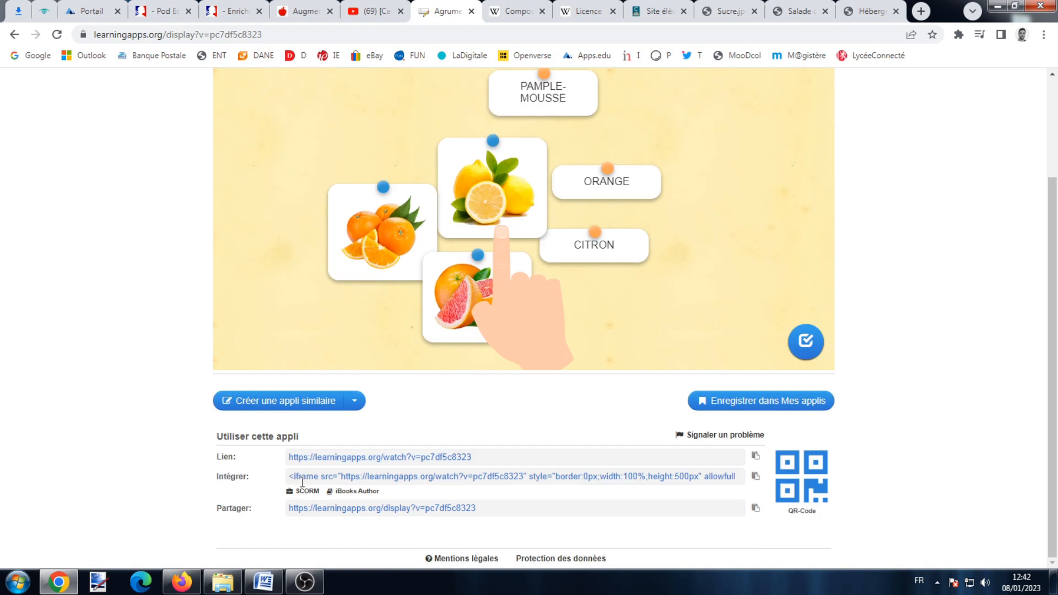
pyautogui.click(756, 478)
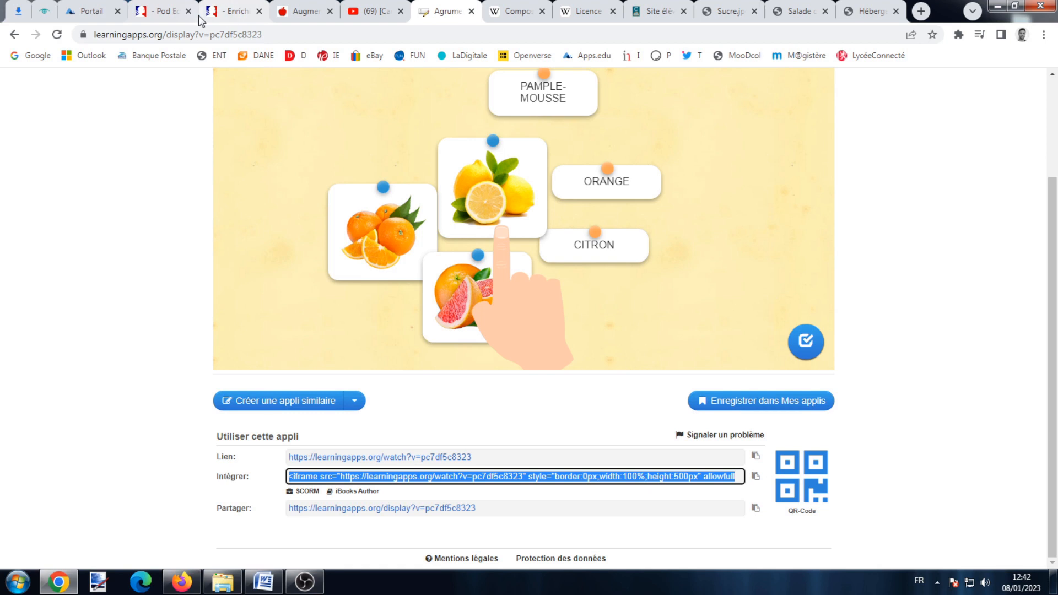
pyautogui.click(231, 11)
pyautogui.scroll(-5, 246, 302)
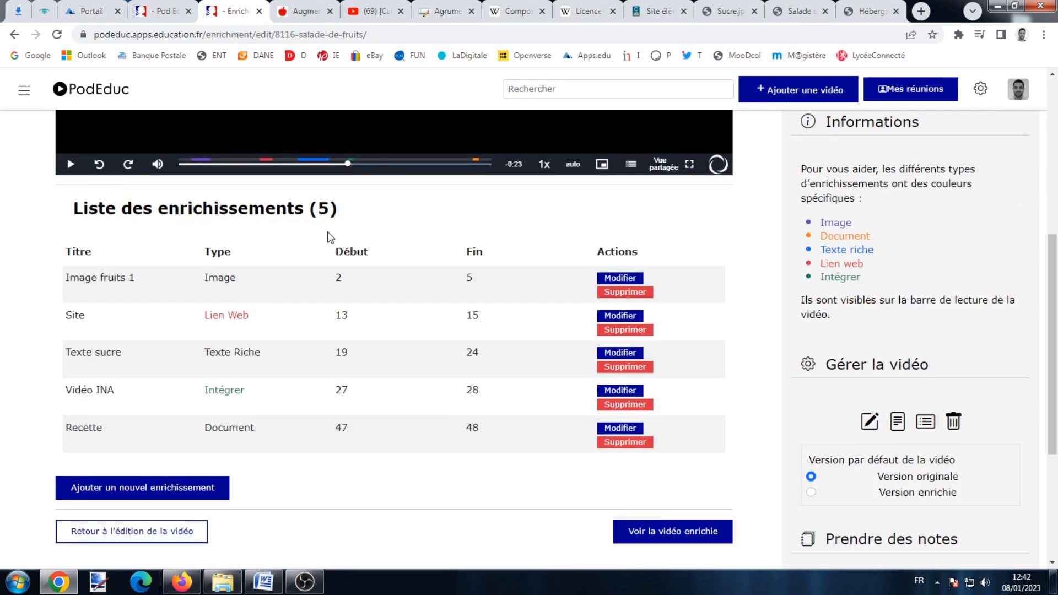
# Add a new 'Quiz' enrichment that stops the video, timed from 31 to 32 s.
pyautogui.click(377, 164)
pyautogui.click(185, 488)
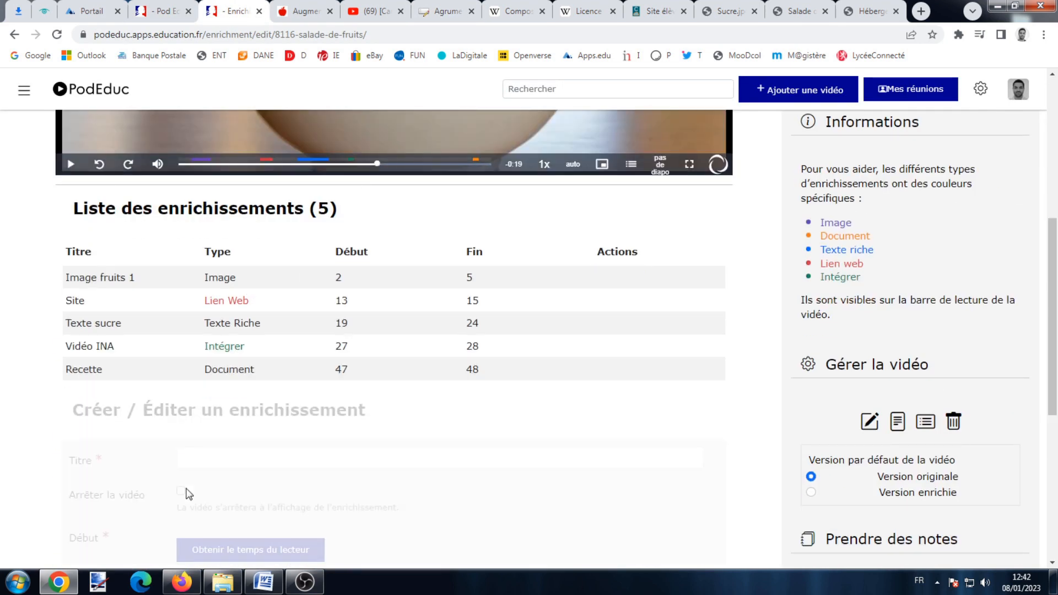
pyautogui.scroll(-2, 259, 402)
pyautogui.click(255, 369)
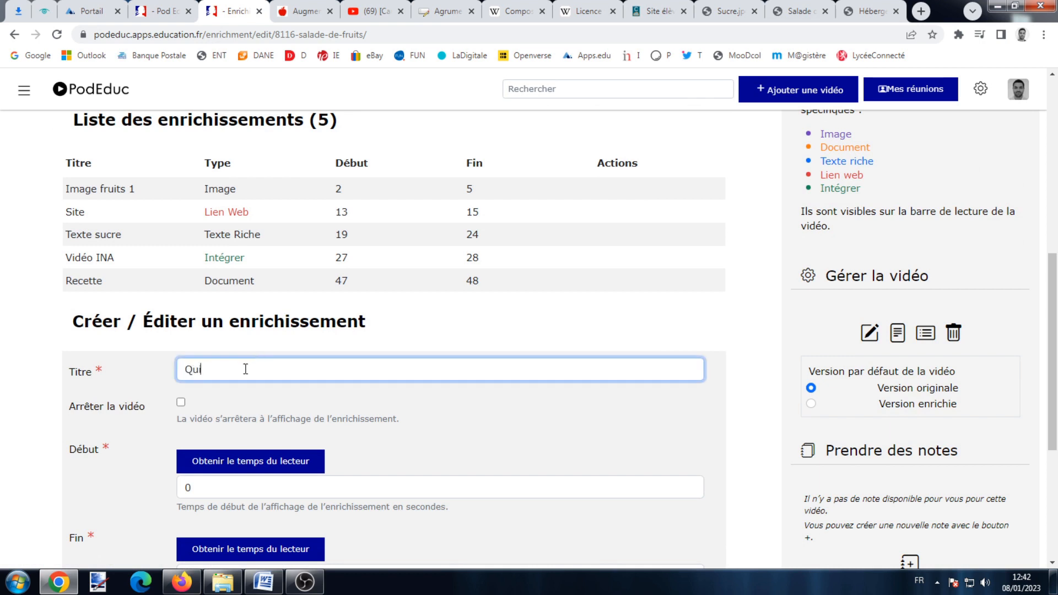
pyautogui.scroll(-3, 244, 369)
pyautogui.click(181, 226)
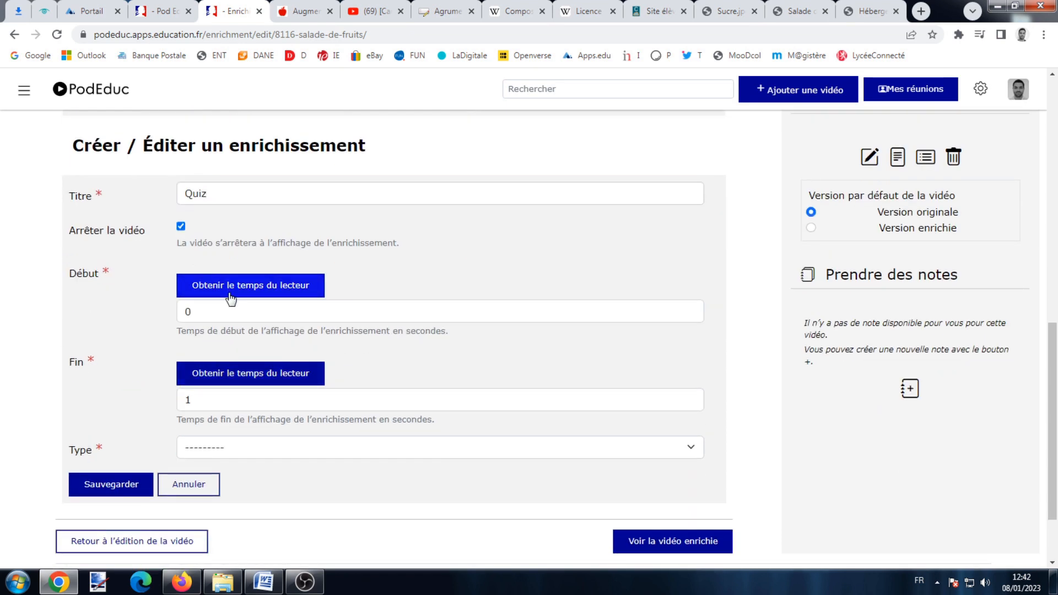
pyautogui.click(234, 296)
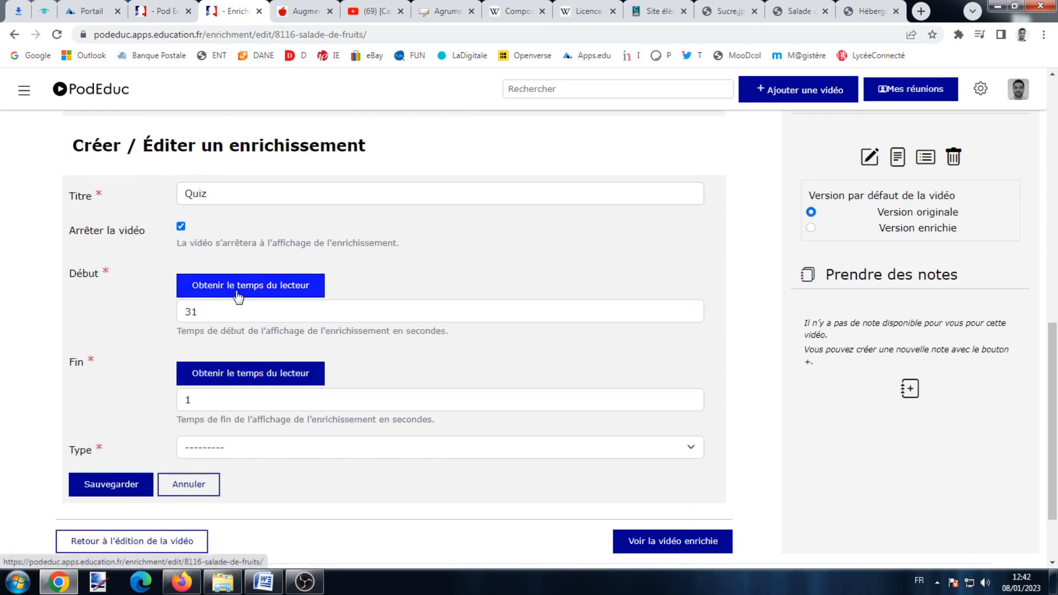
pyautogui.doubleClick(231, 407)
pyautogui.write('32')
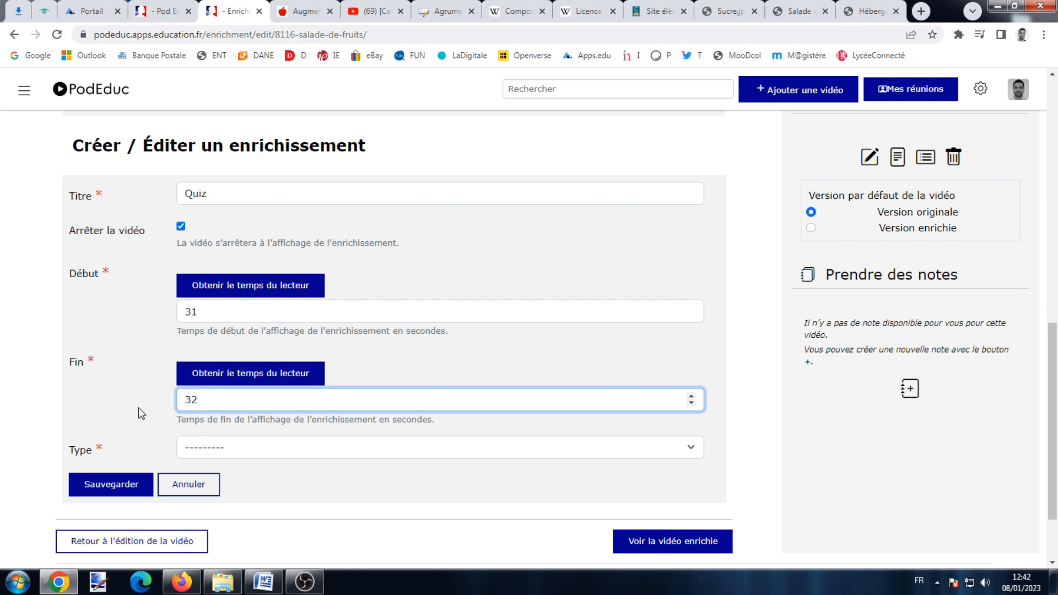
# Set the Quiz type to intégrer, paste the LearningApps iframe code, and save it.
pyautogui.click(269, 449)
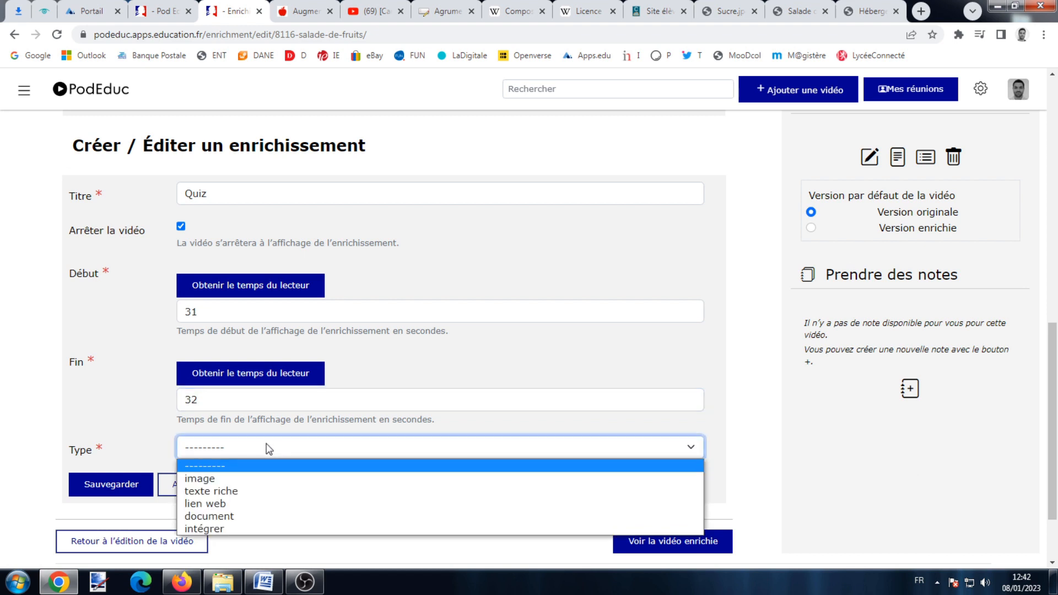
pyautogui.click(262, 529)
pyautogui.scroll(-3, 267, 459)
pyautogui.rightClick(240, 333)
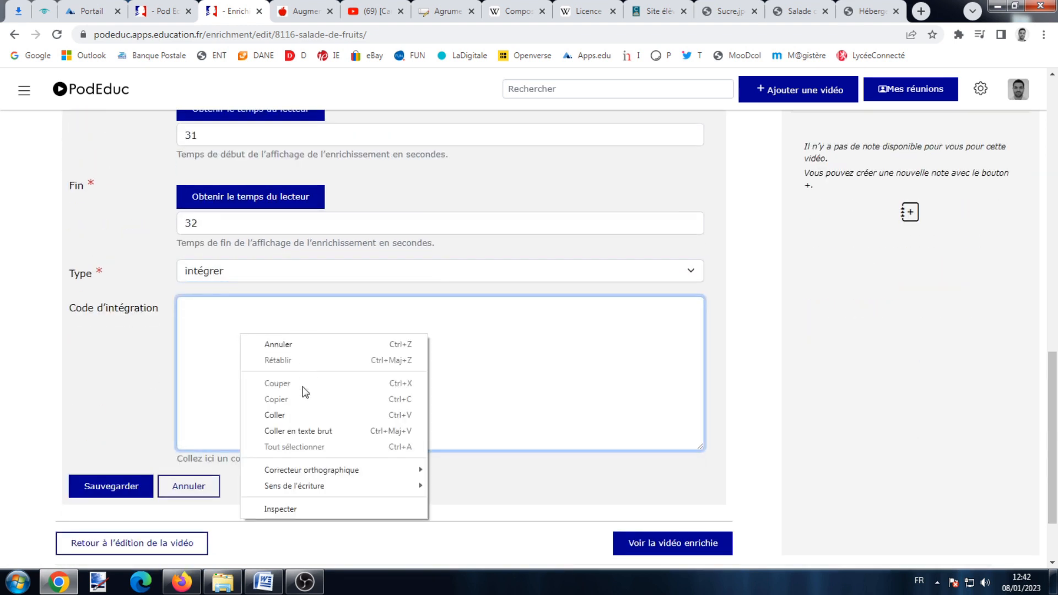
pyautogui.click(306, 418)
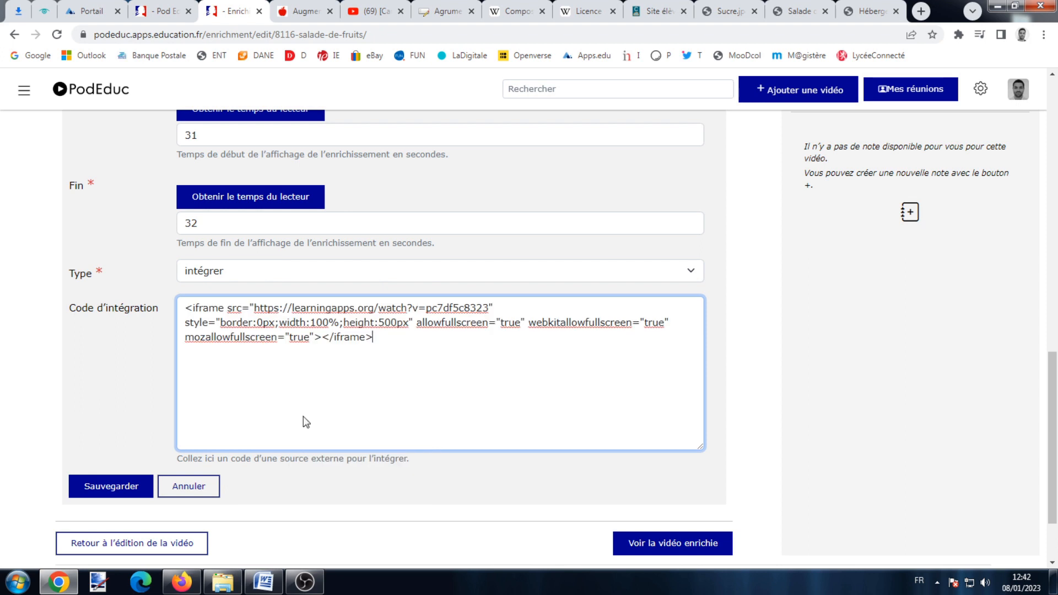
pyautogui.click(135, 485)
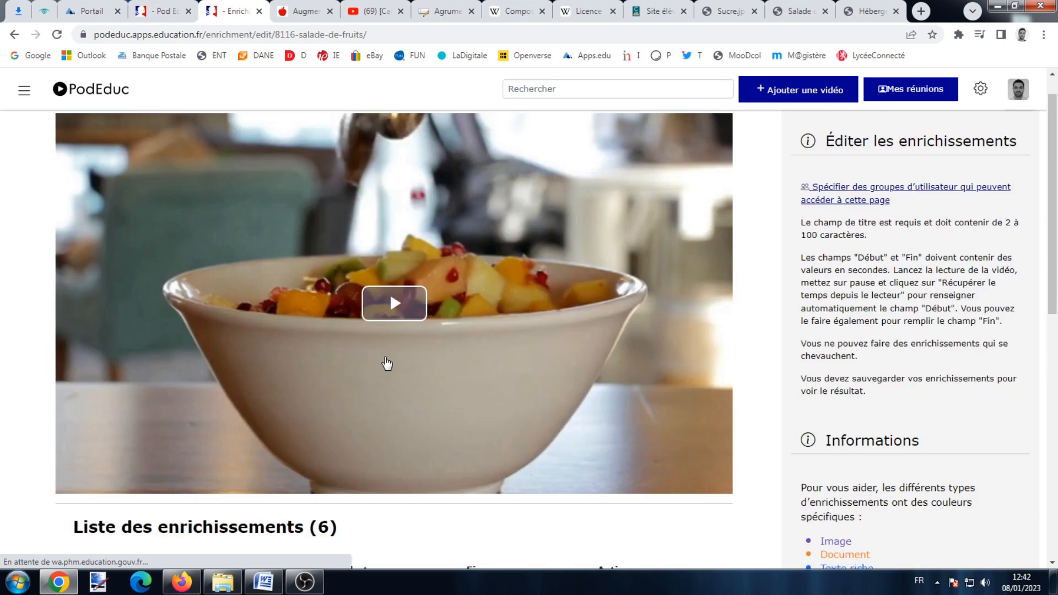
# Play the video to the citrus quiz, match three fruit cards, then pause.
pyautogui.click(392, 308)
pyautogui.click(366, 483)
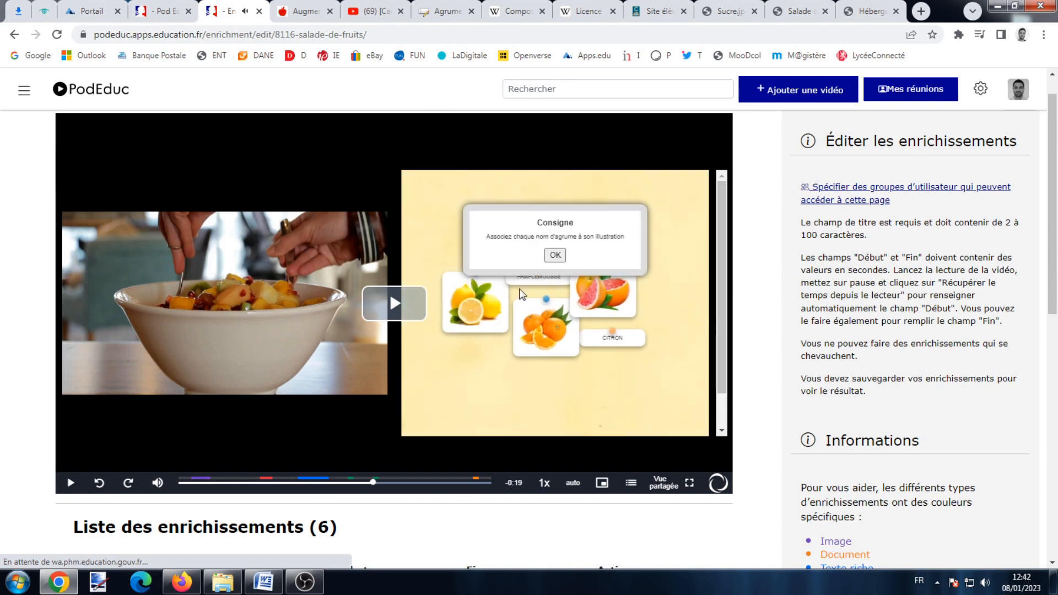
pyautogui.moveTo(556, 320); pyautogui.dragTo(529, 353)
pyautogui.moveTo(499, 286); pyautogui.dragTo(548, 311)
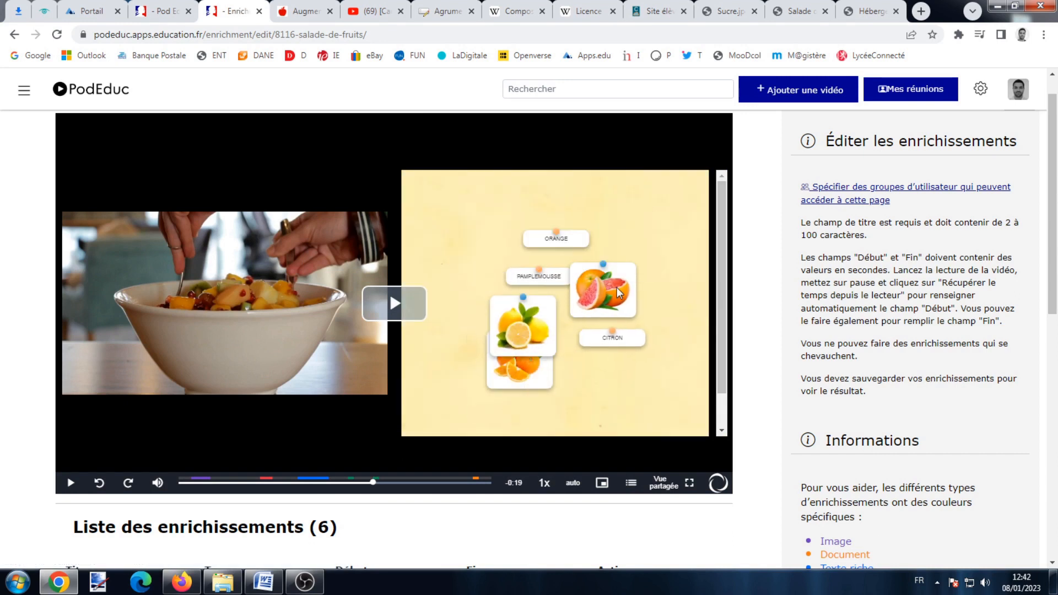
pyautogui.moveTo(616, 286); pyautogui.dragTo(626, 320)
pyautogui.scroll(-1, 626, 321)
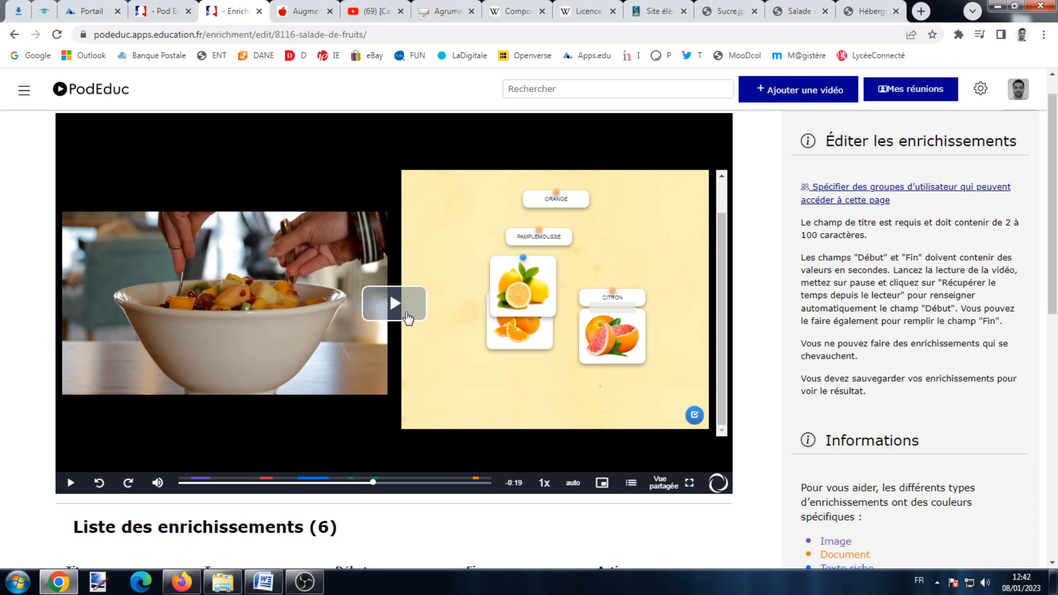
pyautogui.click(404, 306)
pyautogui.click(394, 321)
# Open the Image fruits 1 enrichment for editing, then the user account panel.
pyautogui.scroll(-6, 401, 319)
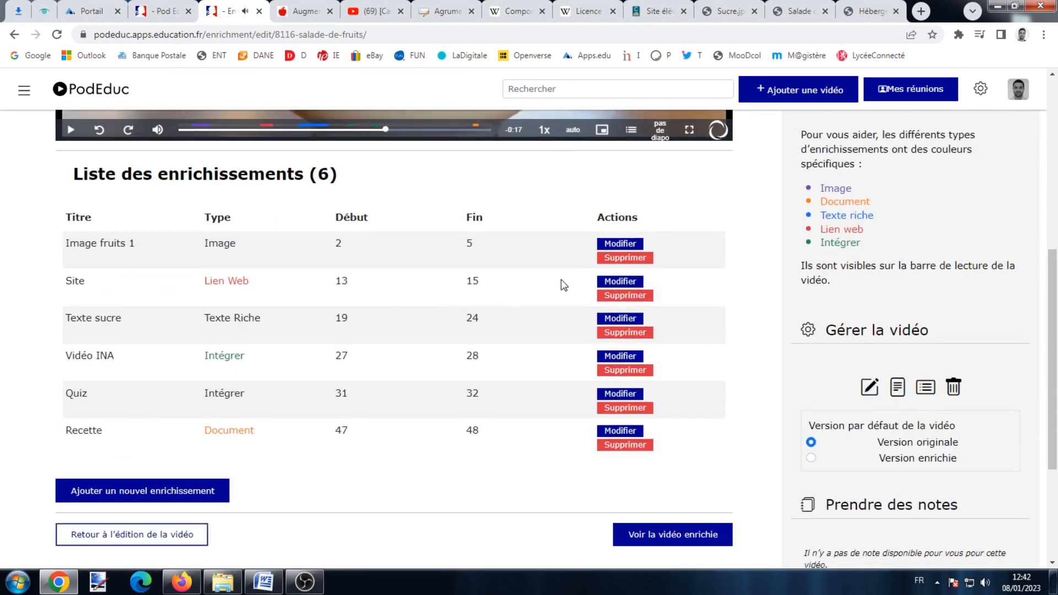
pyautogui.click(620, 244)
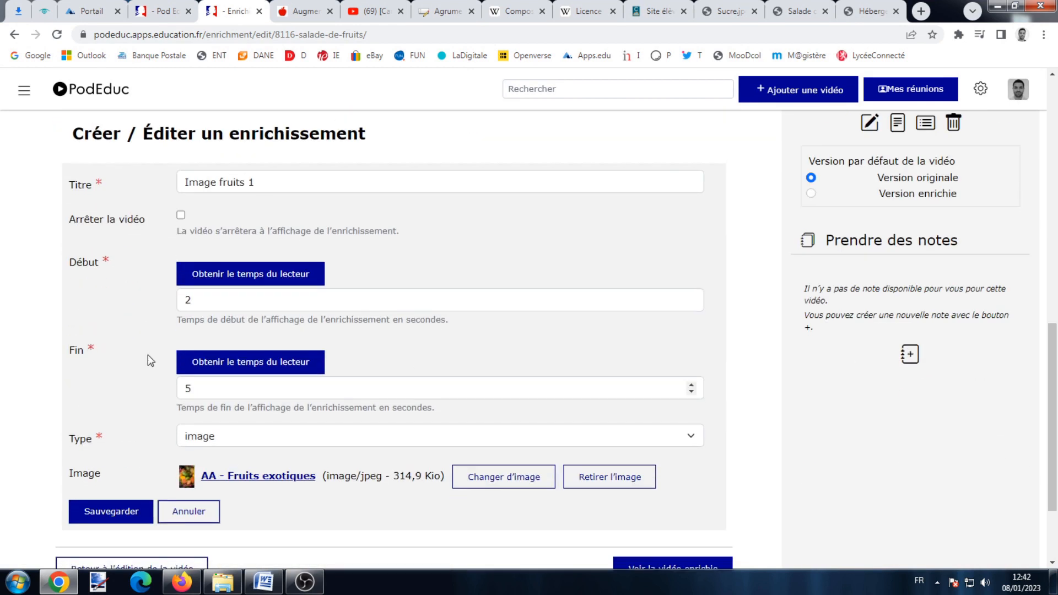
pyautogui.scroll(8, 491, 371)
pyautogui.scroll(1, 492, 343)
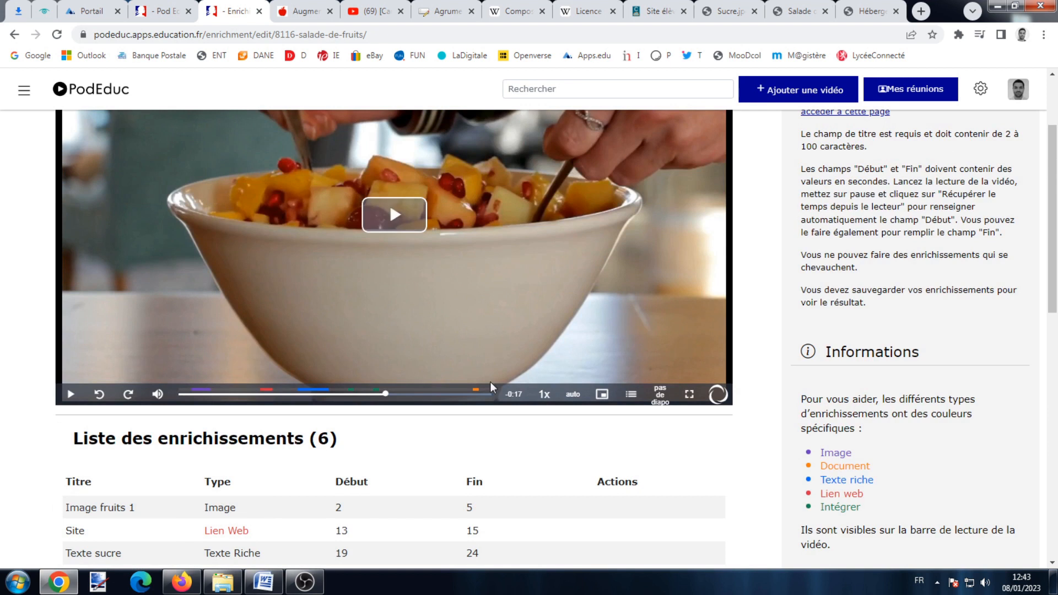
pyautogui.scroll(2, 490, 380)
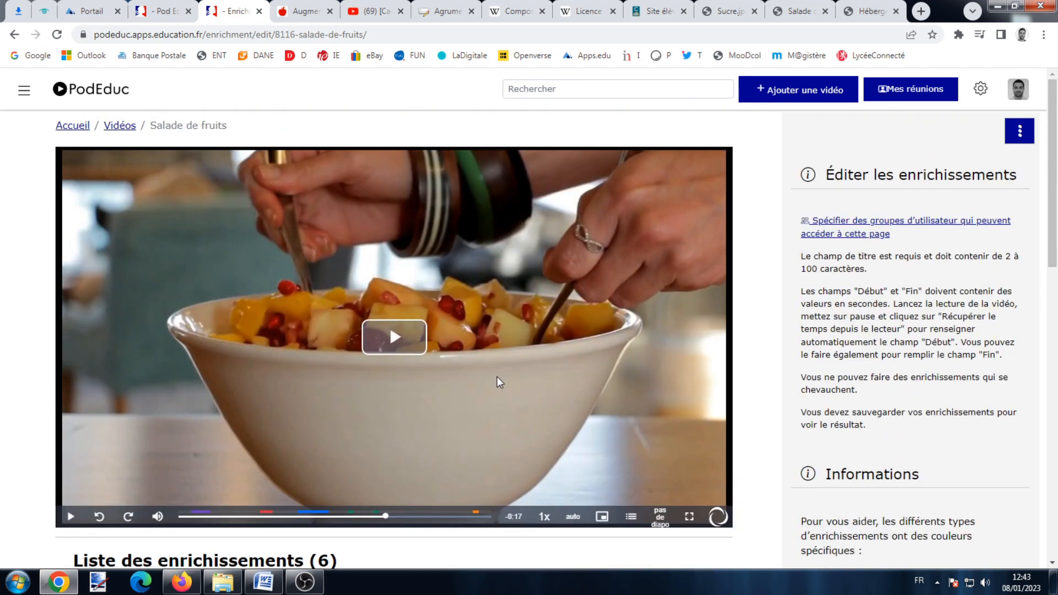
pyautogui.click(1017, 91)
# Open the Salade de fruits additions page from Mes vidéos and read the subtitles help.
pyautogui.click(871, 194)
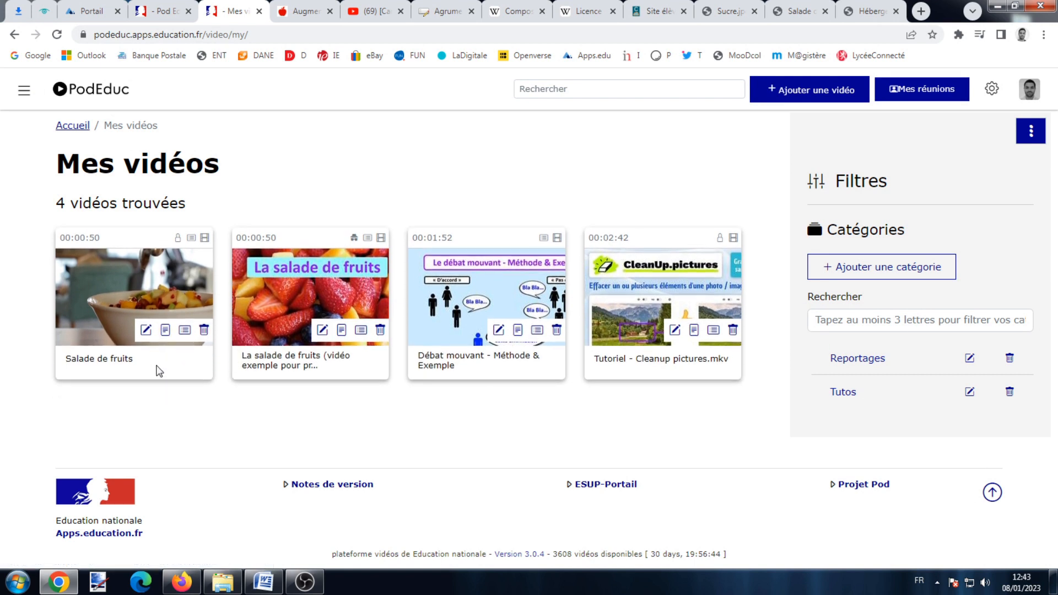
pyautogui.click(166, 332)
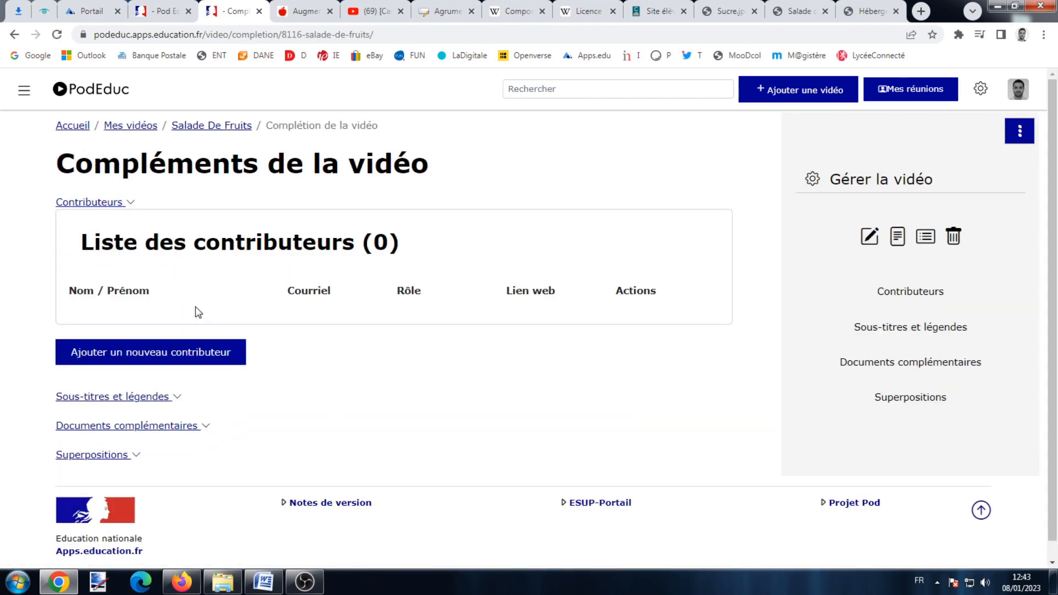
pyautogui.scroll(-1, 193, 319)
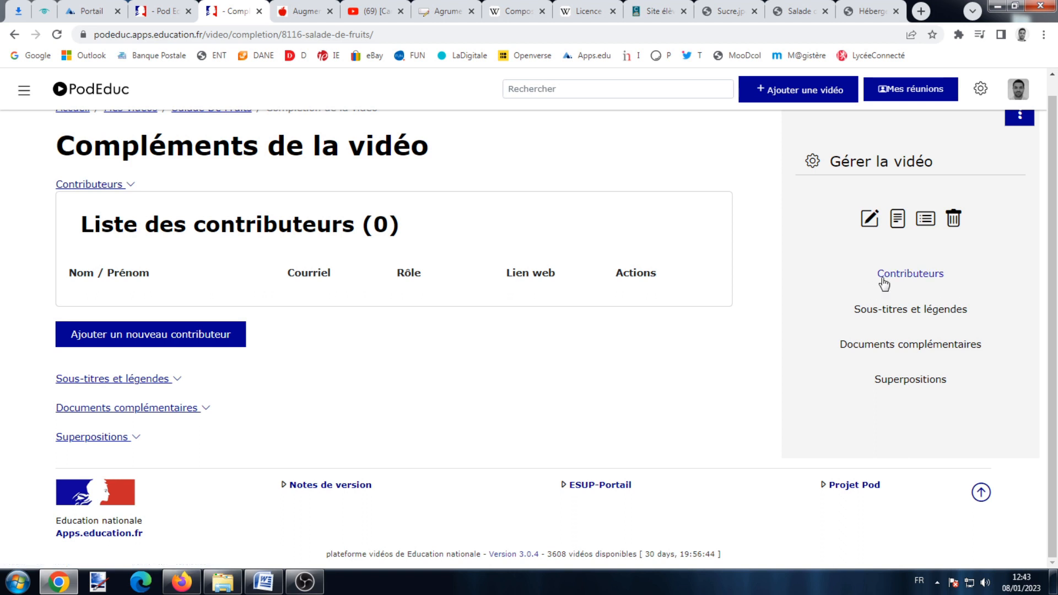
pyautogui.click(1020, 117)
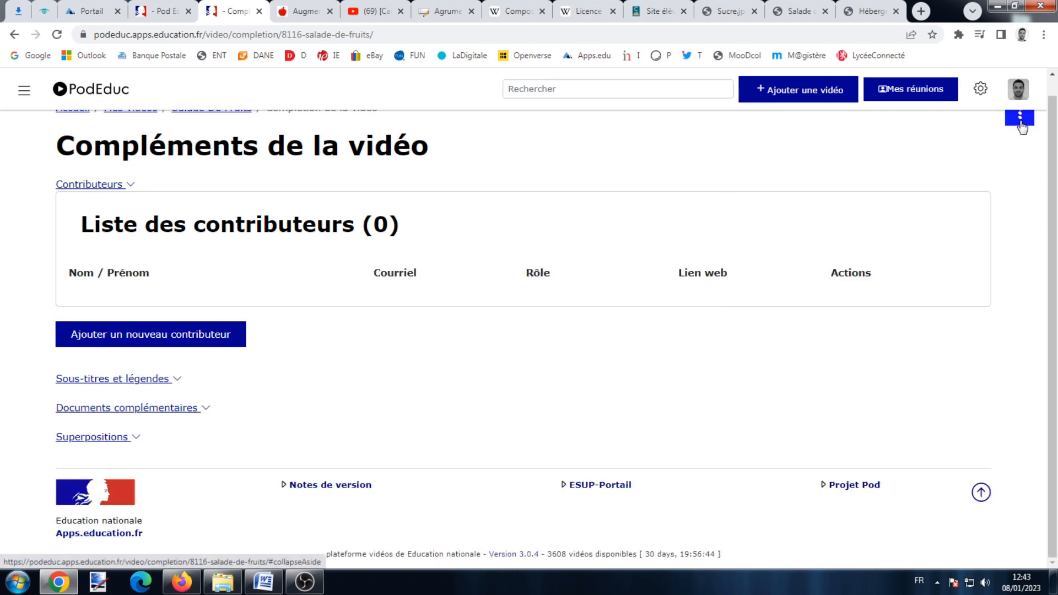
pyautogui.click(1020, 117)
pyautogui.click(928, 316)
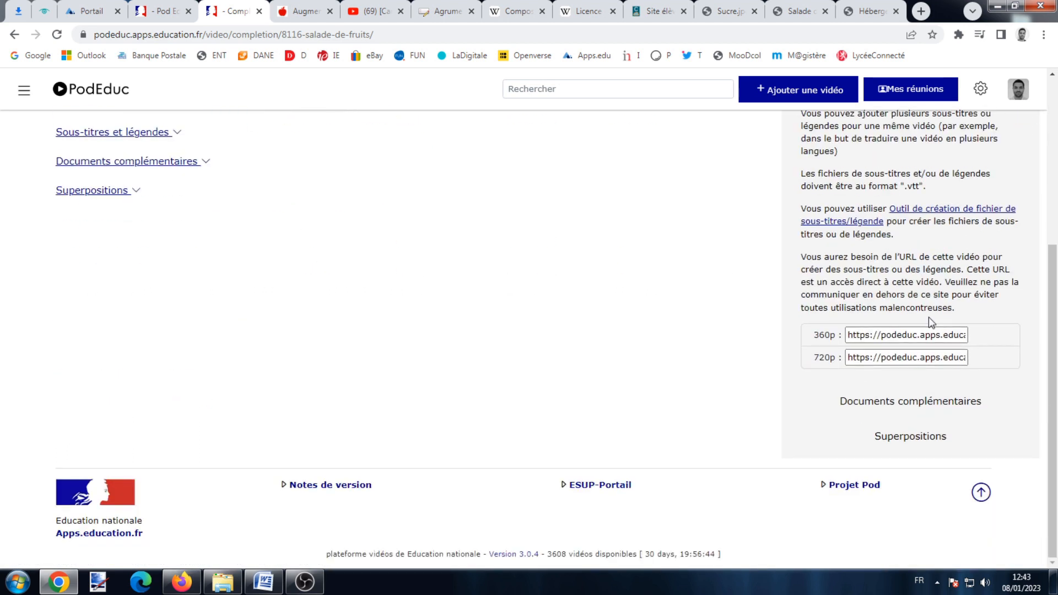
pyautogui.scroll(5, 928, 318)
# Expand Sous-titres et légendes and add a new subtitles file entry.
pyautogui.click(1020, 132)
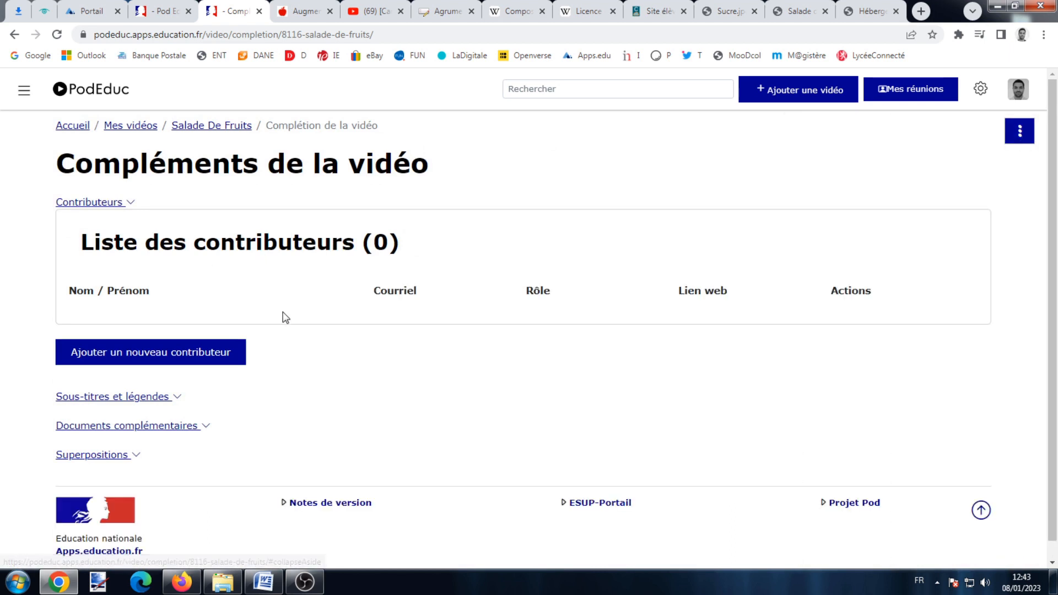
pyautogui.click(128, 397)
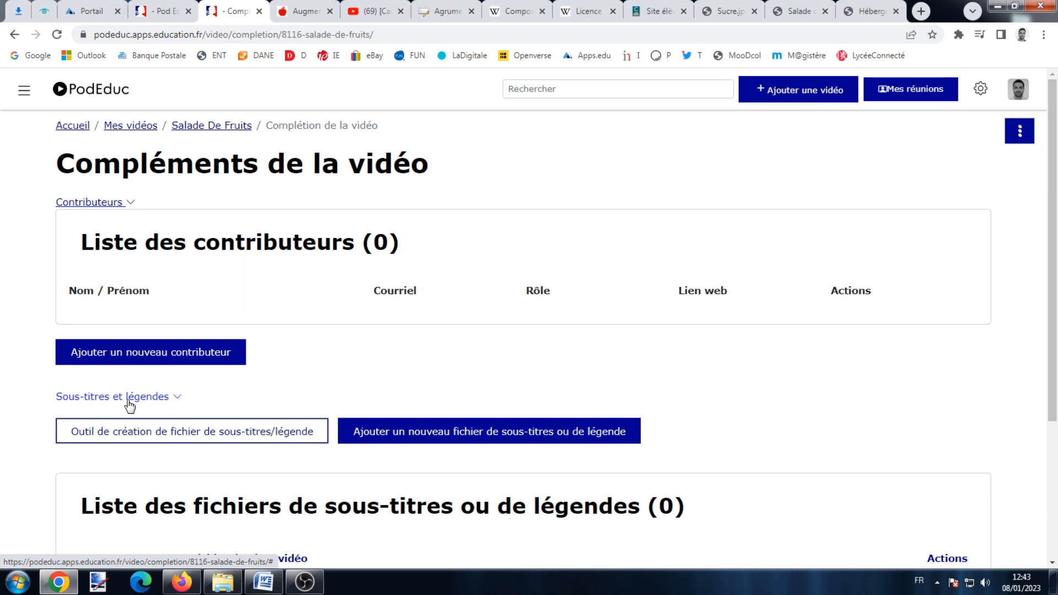
pyautogui.scroll(-2, 287, 366)
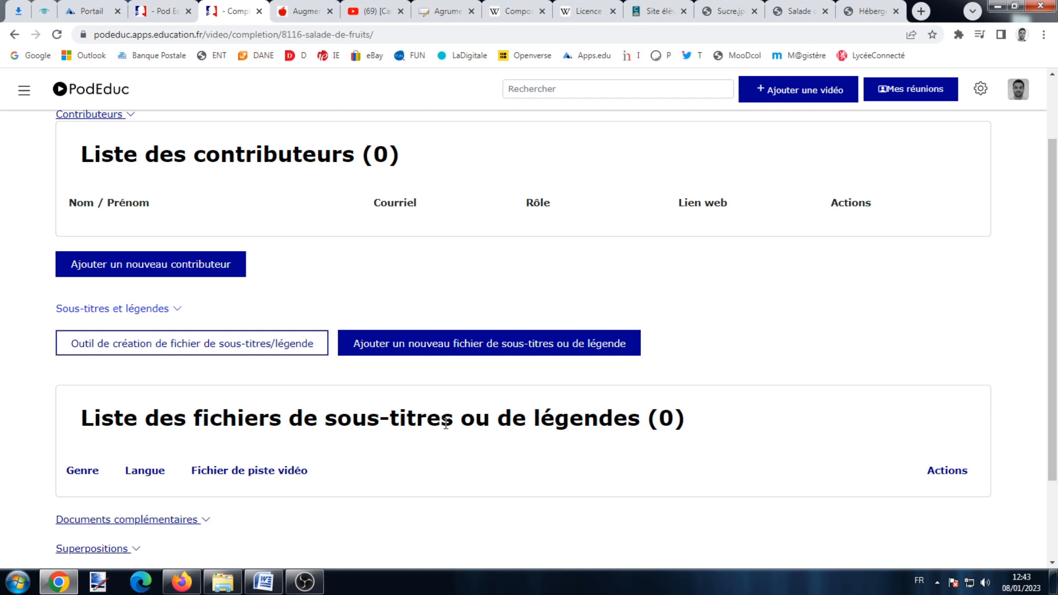
pyautogui.click(433, 351)
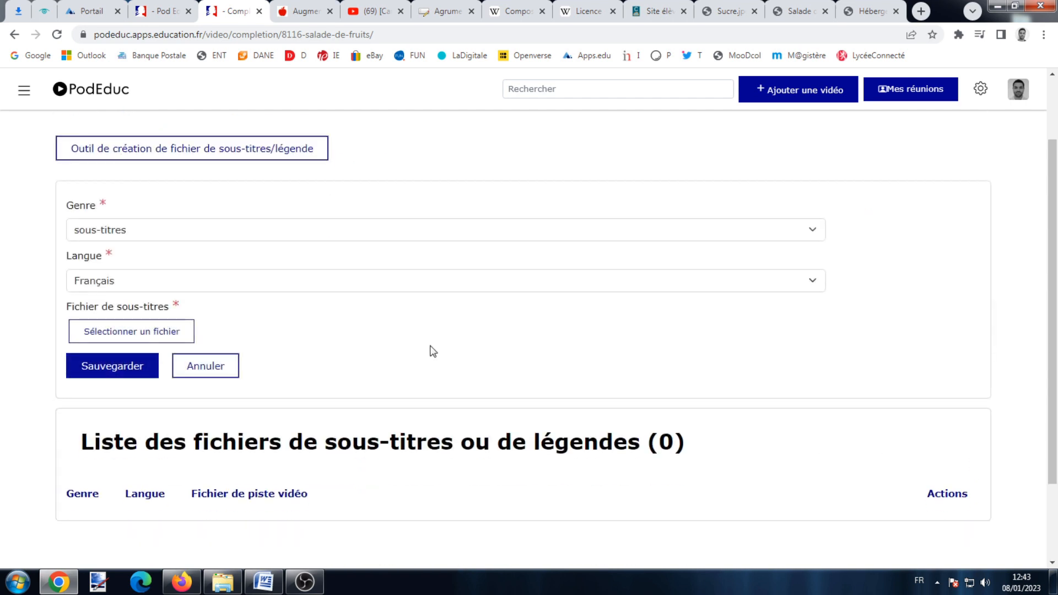
pyautogui.click(176, 335)
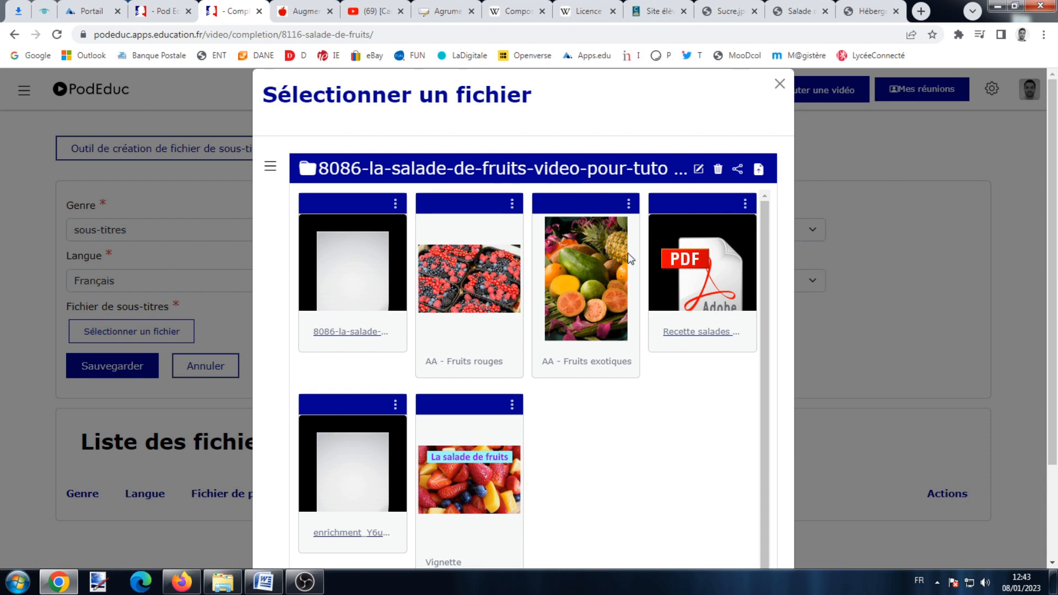
pyautogui.scroll(-1, 631, 258)
pyautogui.scroll(-2, 627, 341)
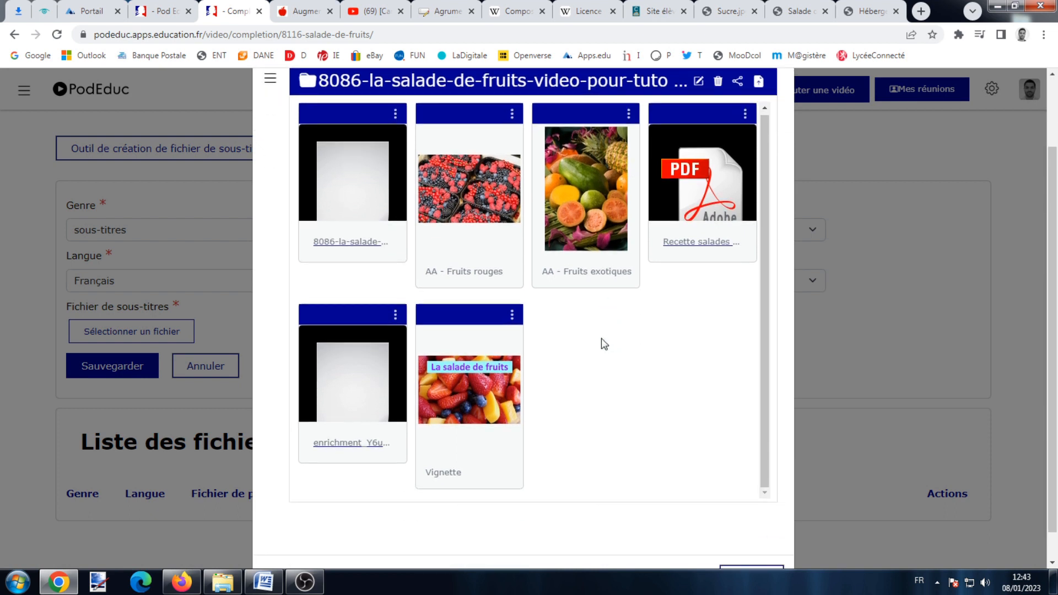
pyautogui.click(356, 219)
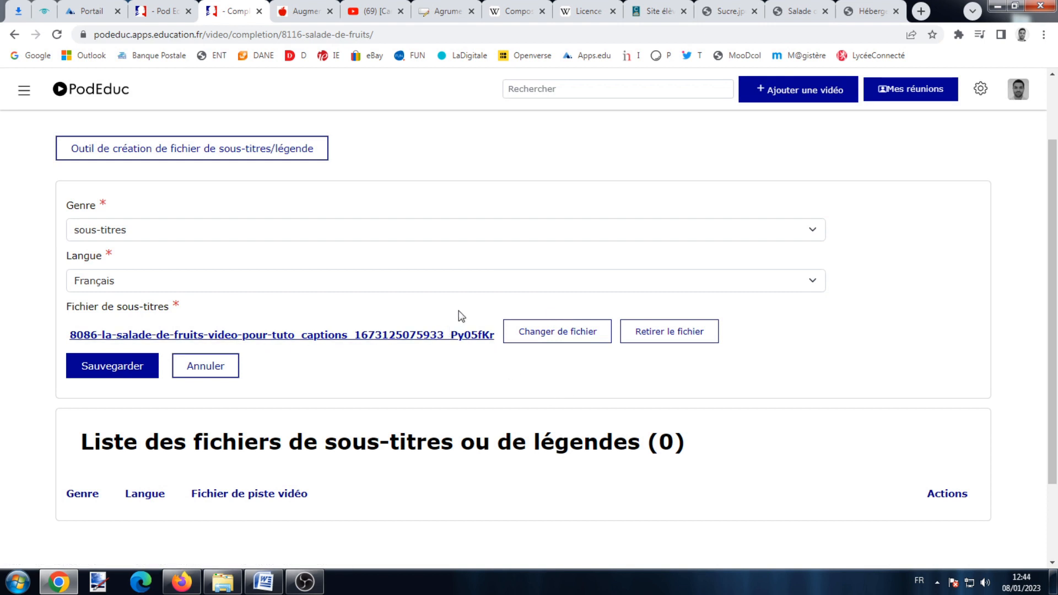
pyautogui.click(662, 337)
pyautogui.scroll(2, 279, 256)
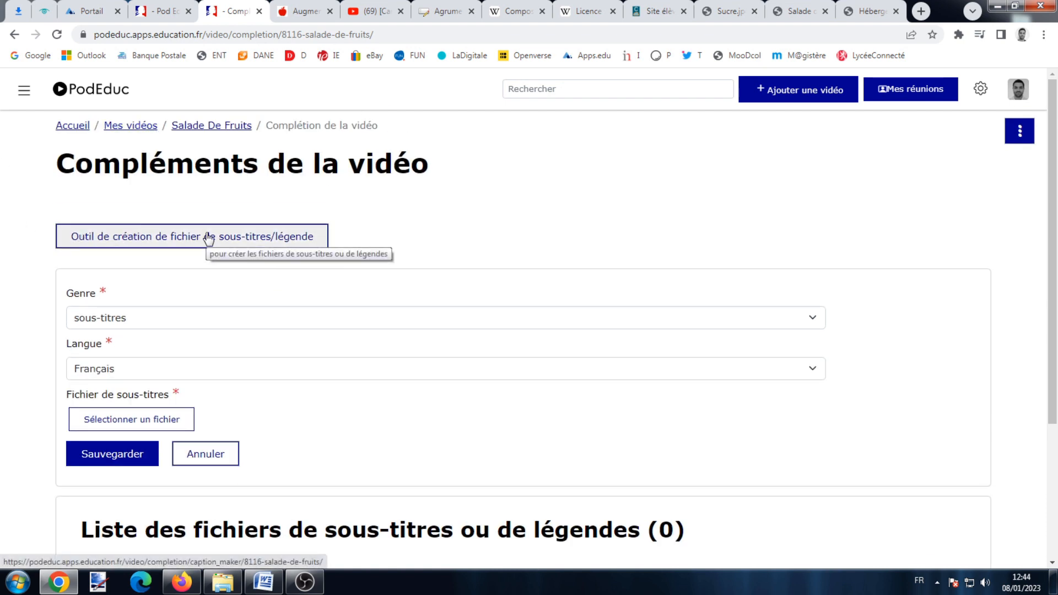
# Open the subtitle creation tool with kind sous-titres and language Français.
pyautogui.click(224, 242)
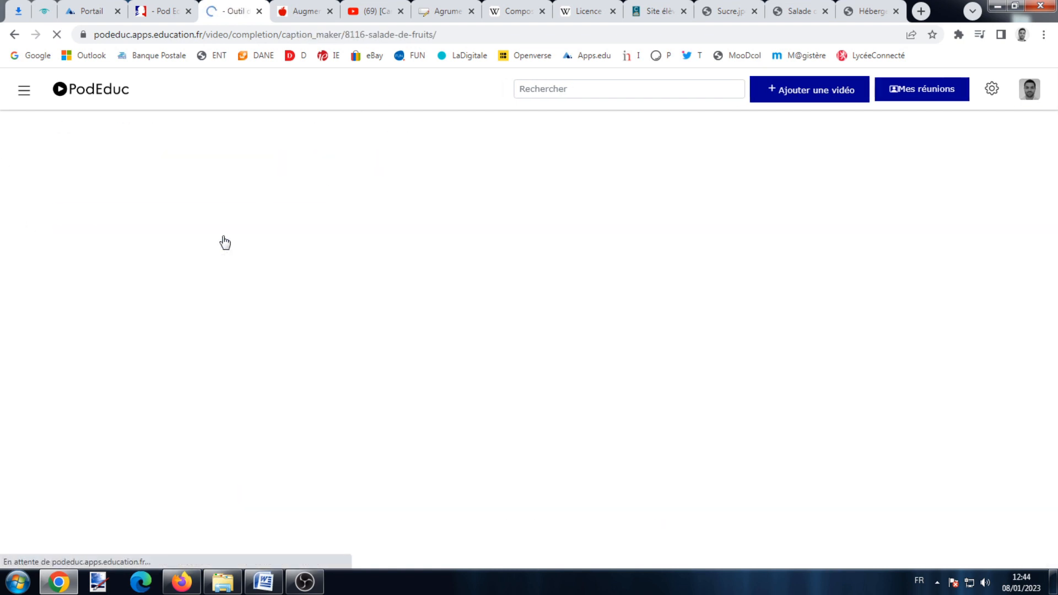
pyautogui.scroll(-4, 258, 226)
pyautogui.scroll(4, 627, 154)
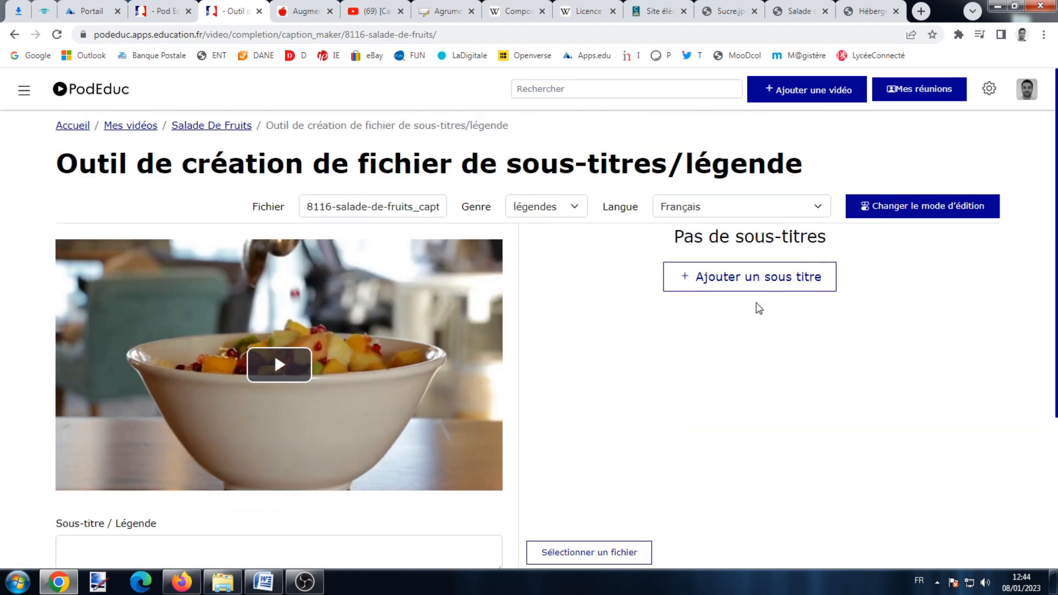
pyautogui.click(536, 210)
pyautogui.click(543, 225)
pyautogui.click(707, 208)
pyautogui.click(707, 208)
pyautogui.scroll(-2, 470, 349)
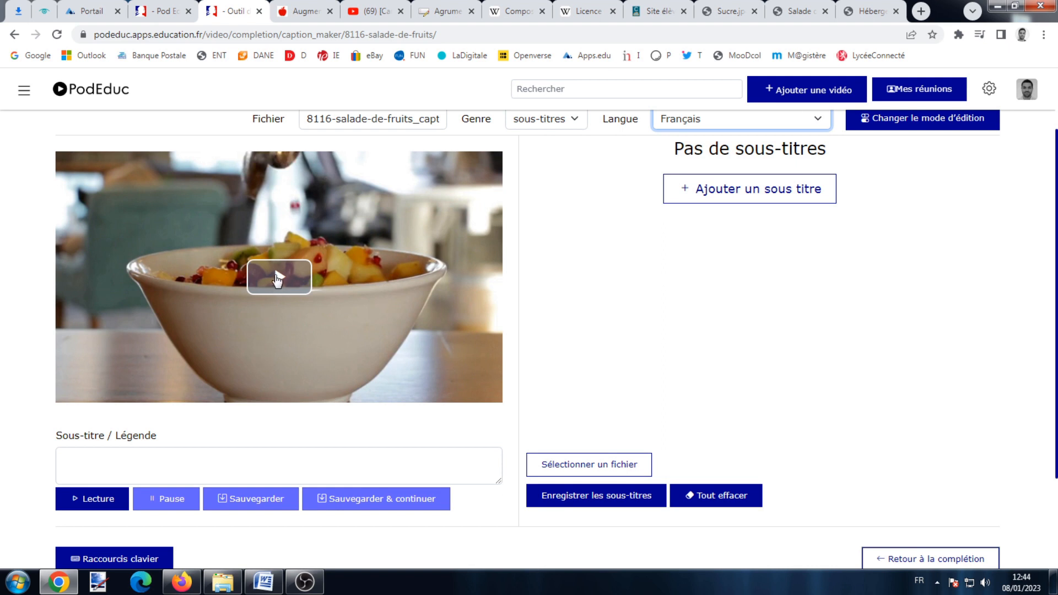
# Add the caption 'La salade de fruits est vraiment un dessert idéal' at the video's start.
pyautogui.click(279, 278)
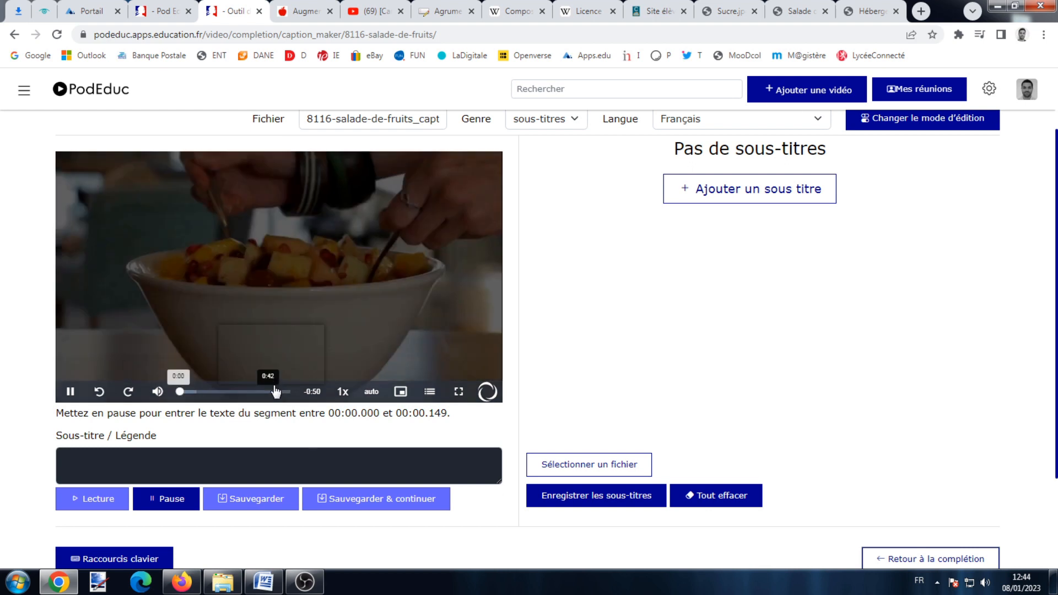
pyautogui.click(71, 392)
pyautogui.click(208, 459)
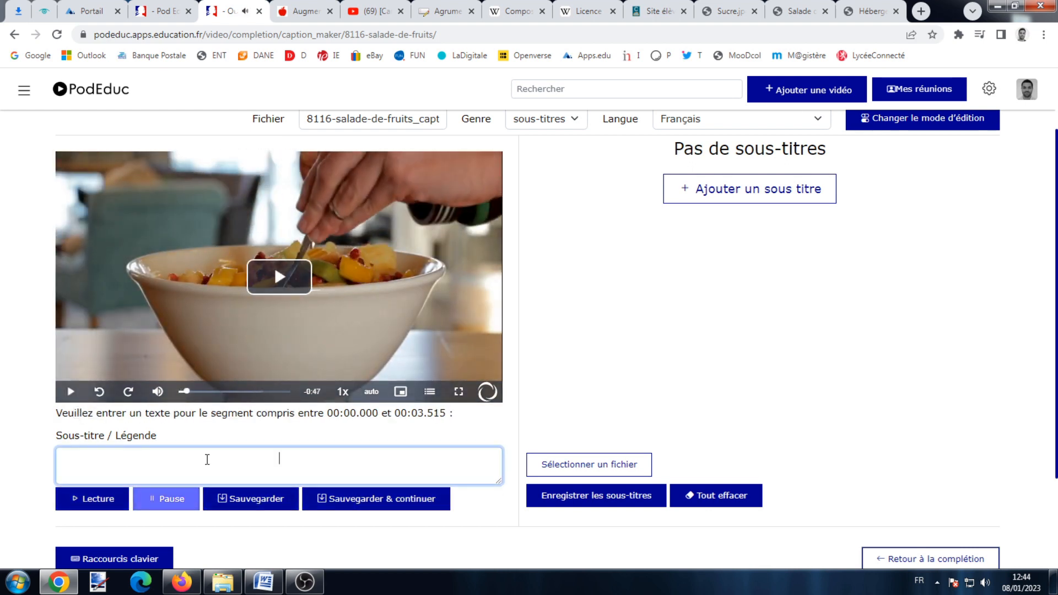
pyautogui.write('La salade de fruits es')
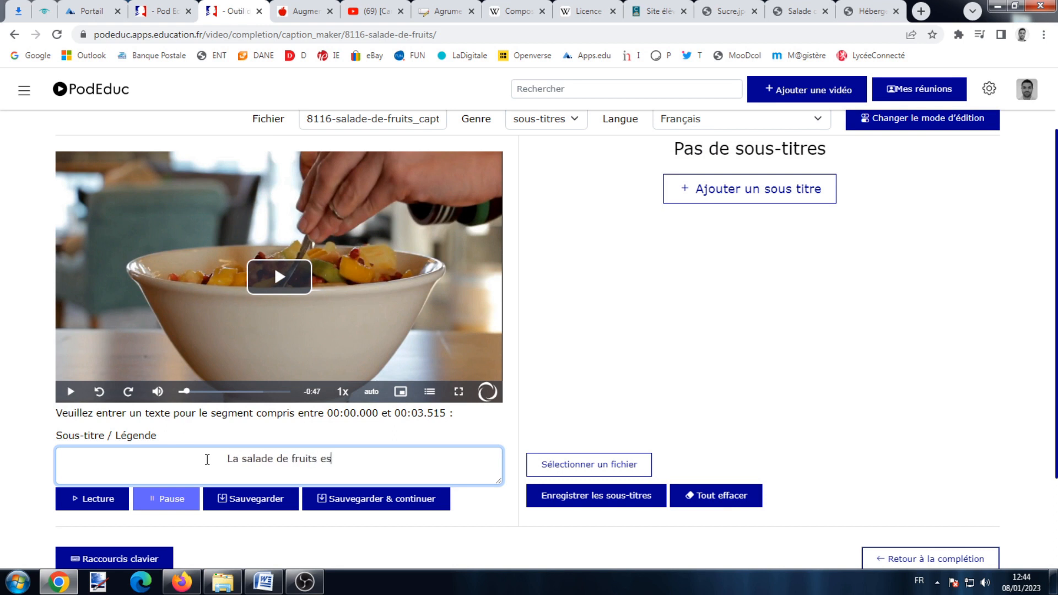
pyautogui.write('t vraime')
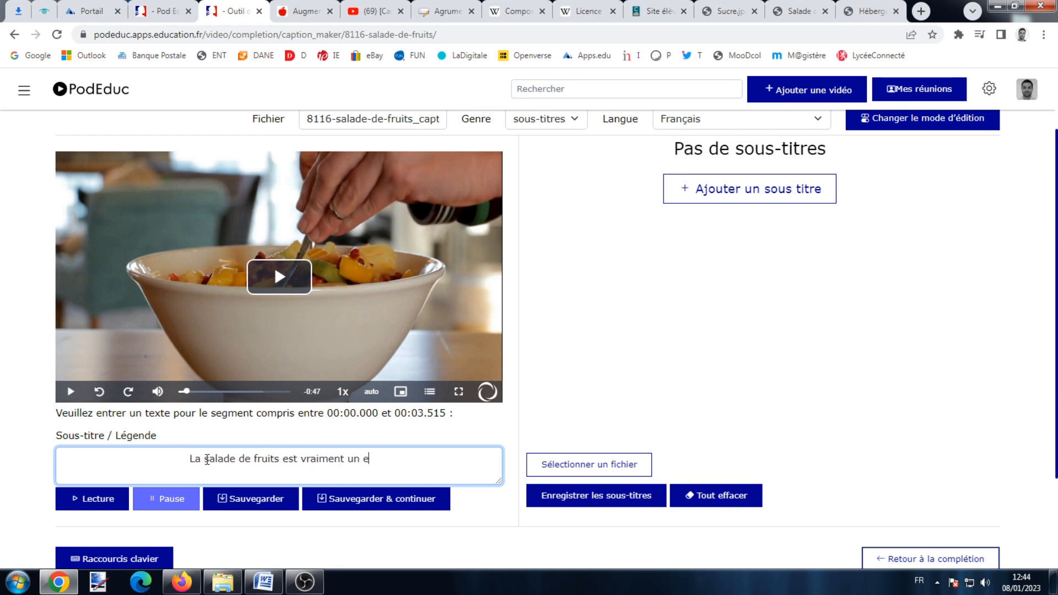
pyautogui.write('nt un dessert idéal')
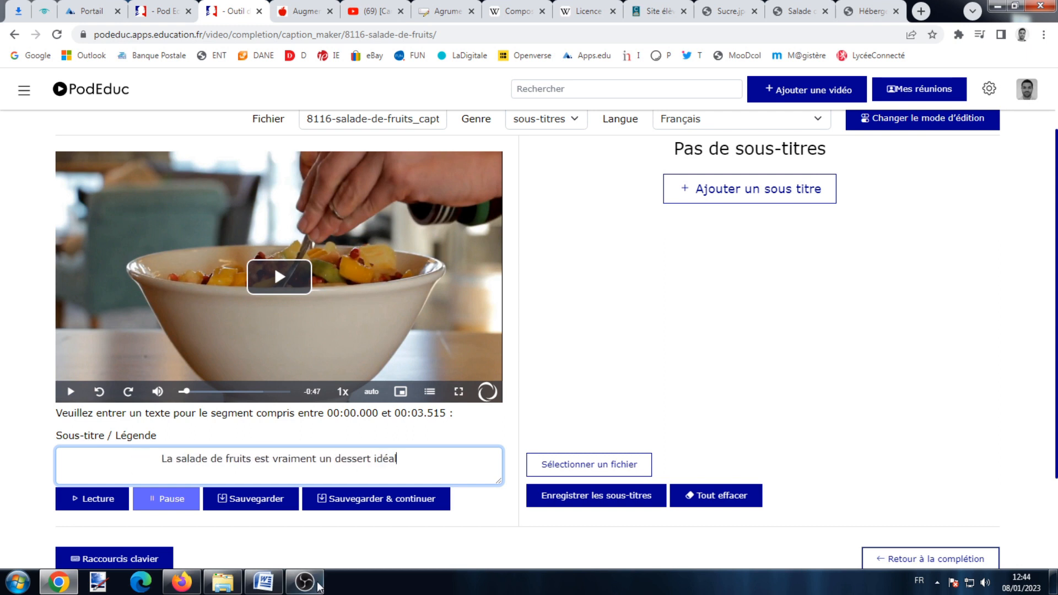
pyautogui.click(393, 502)
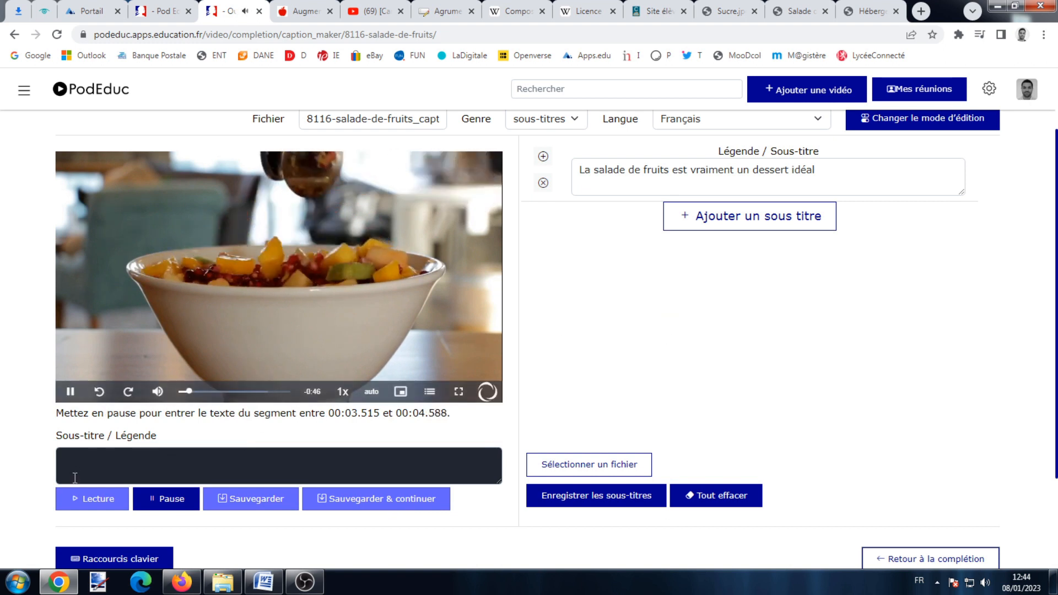
pyautogui.click(166, 498)
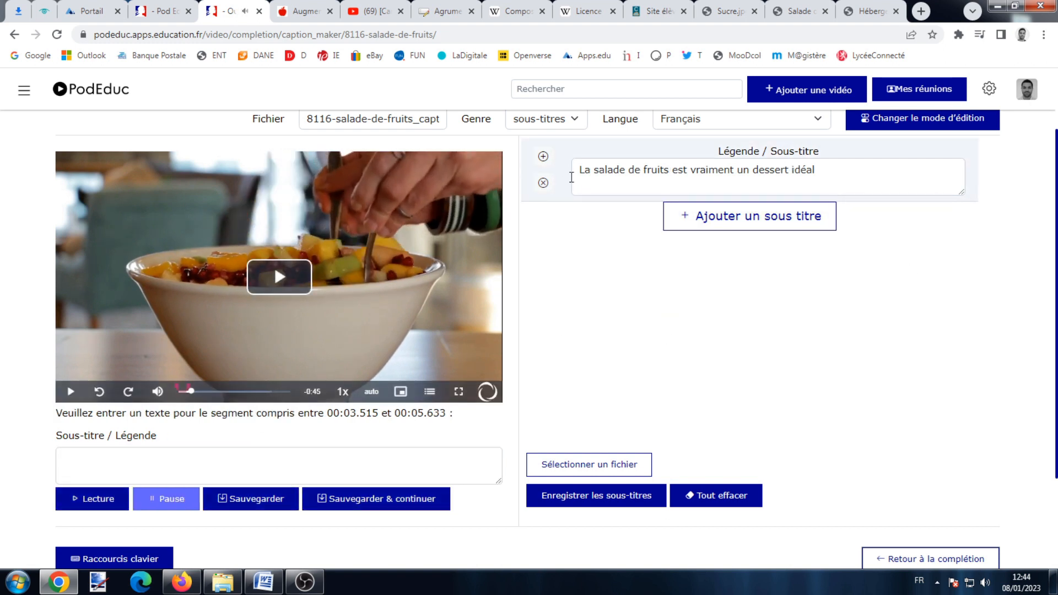
# Verify the first caption's 00:00.000–00:03.515 timing in the WEBVTT view, then return to the list.
pyautogui.click(642, 171)
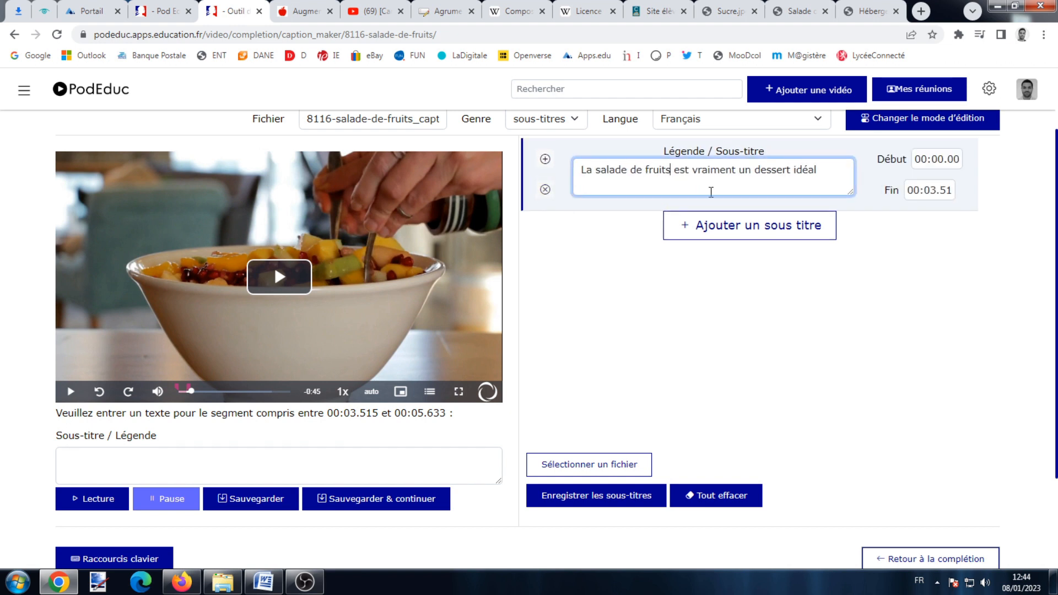
pyautogui.click(925, 191)
pyautogui.click(942, 160)
pyautogui.click(925, 124)
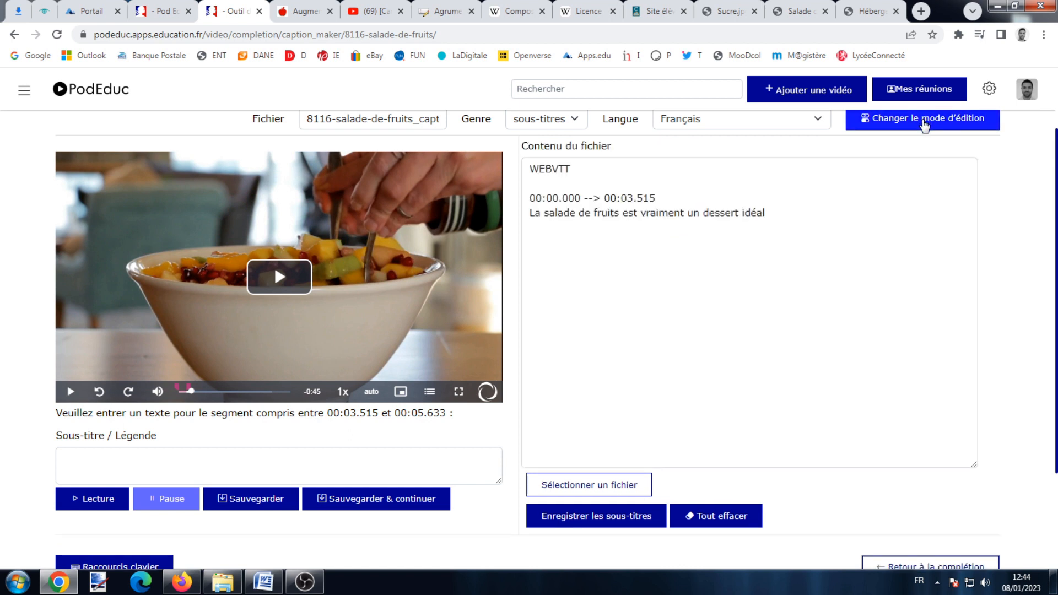
pyautogui.click(628, 198)
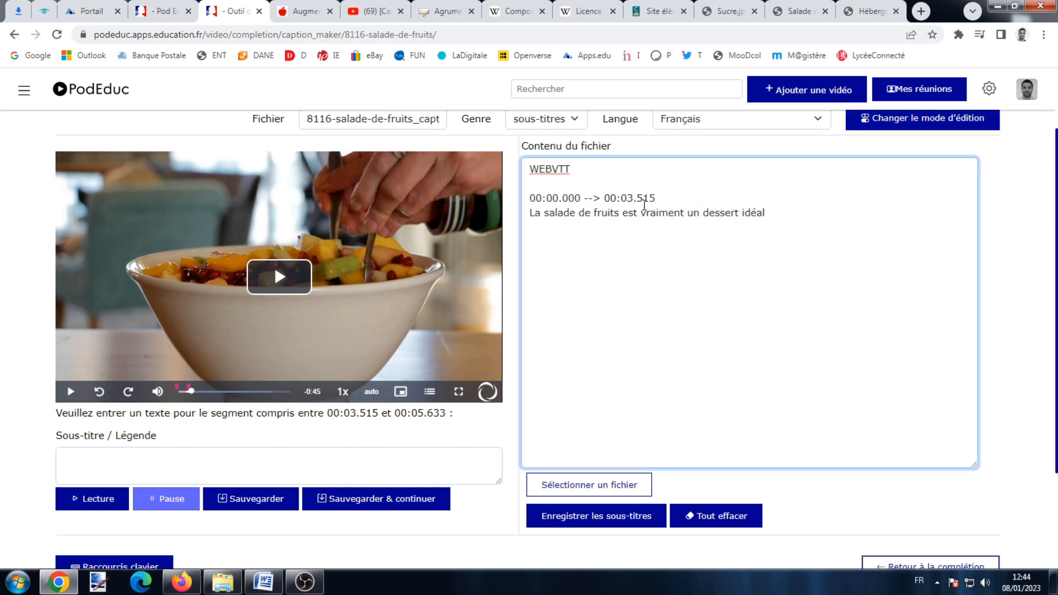
pyautogui.click(915, 119)
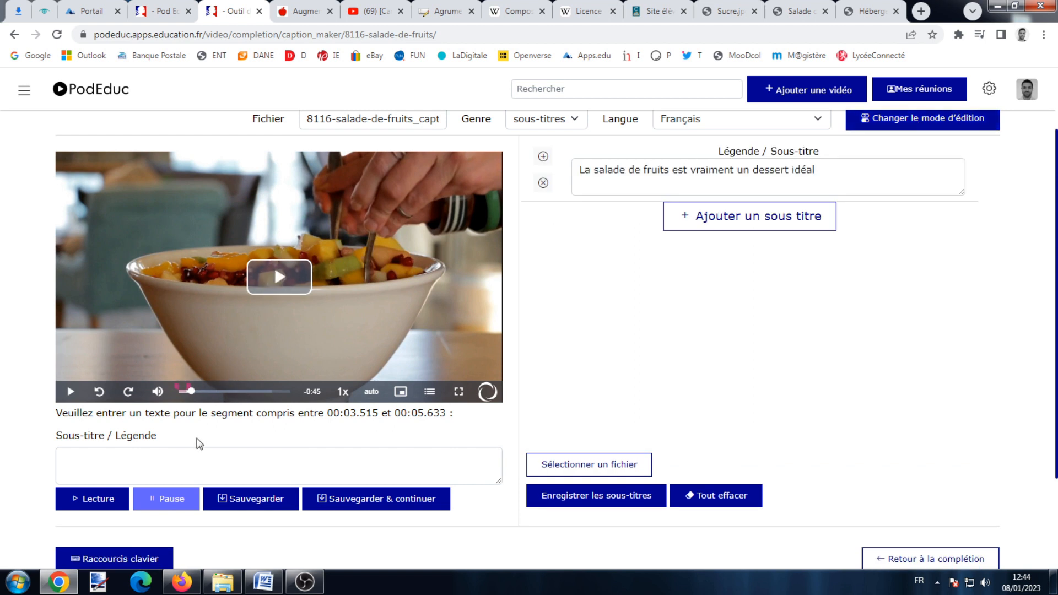
pyautogui.click(263, 582)
# Add the second caption, pasted from Word, about the wide variety of market fruits.
pyautogui.tripleClick(360, 160)
pyautogui.hotkey('ctrl', 'c')
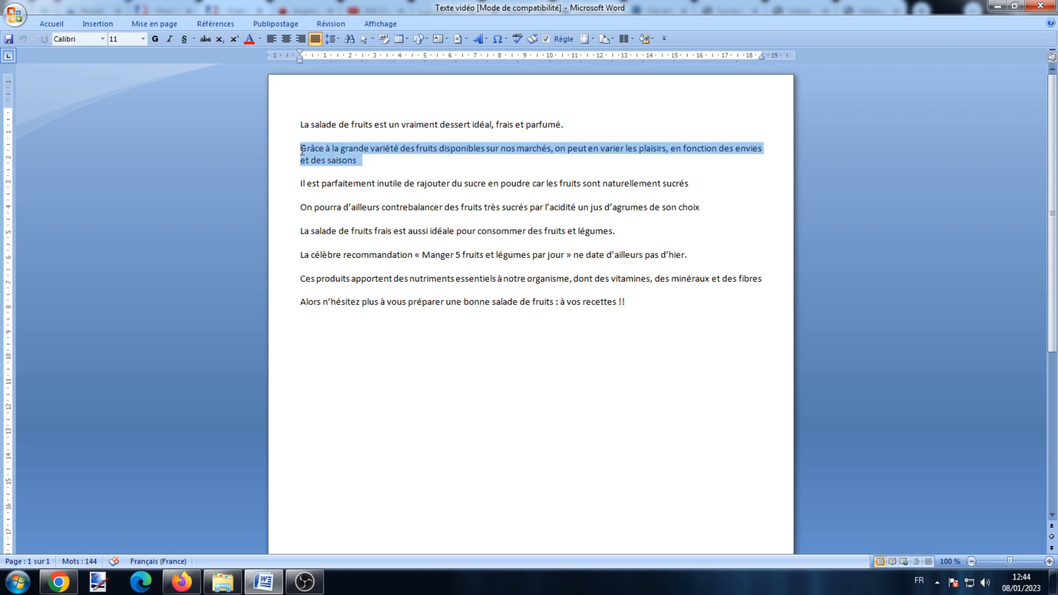
pyautogui.rightClick(320, 151)
pyautogui.click(351, 173)
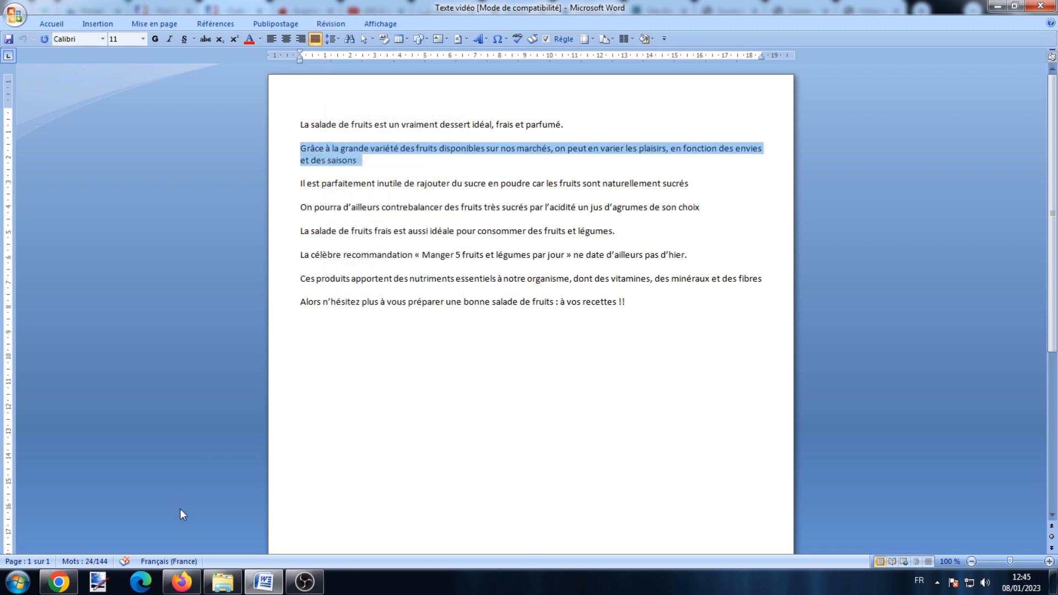
pyautogui.click(58, 582)
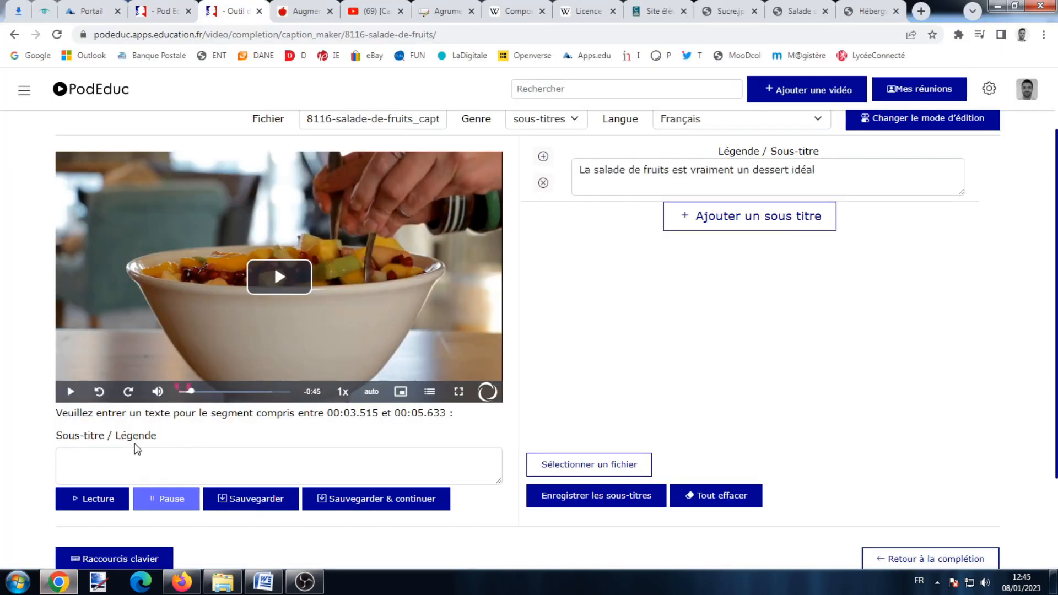
pyautogui.click(70, 391)
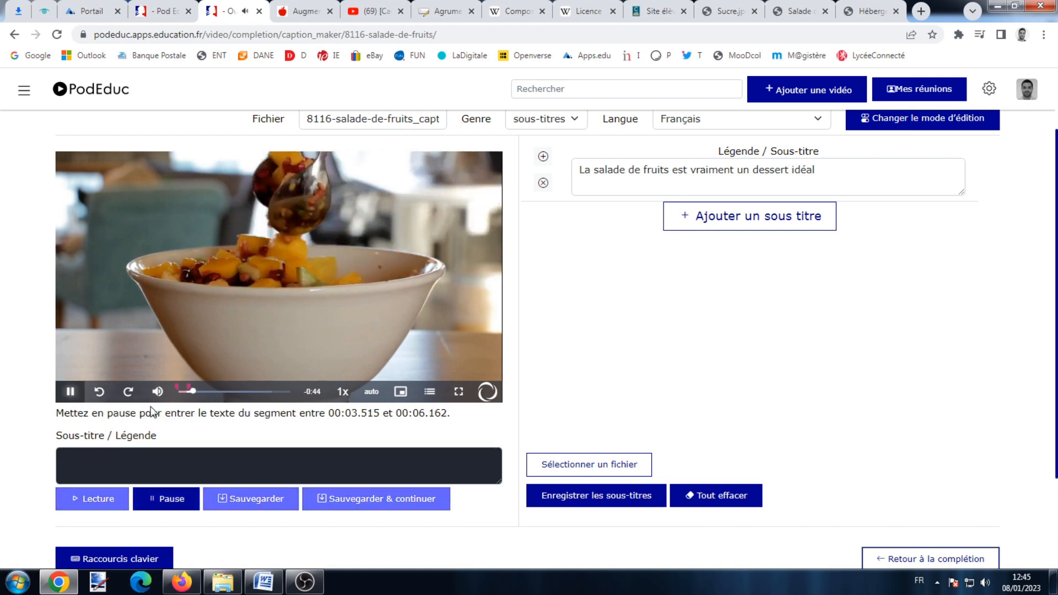
pyautogui.click(70, 392)
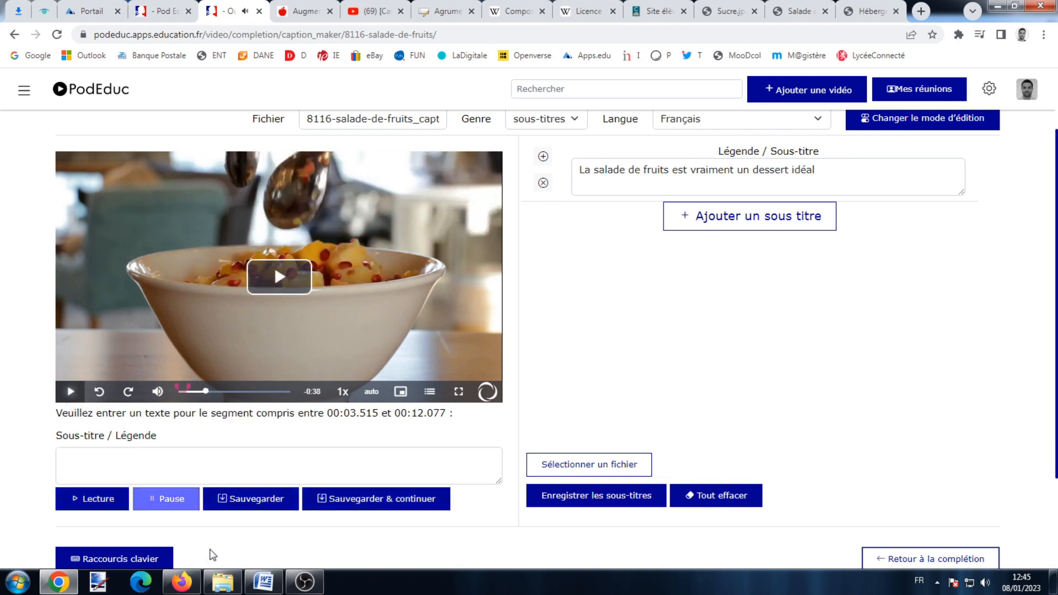
pyautogui.click(263, 582)
pyautogui.rightClick(418, 147)
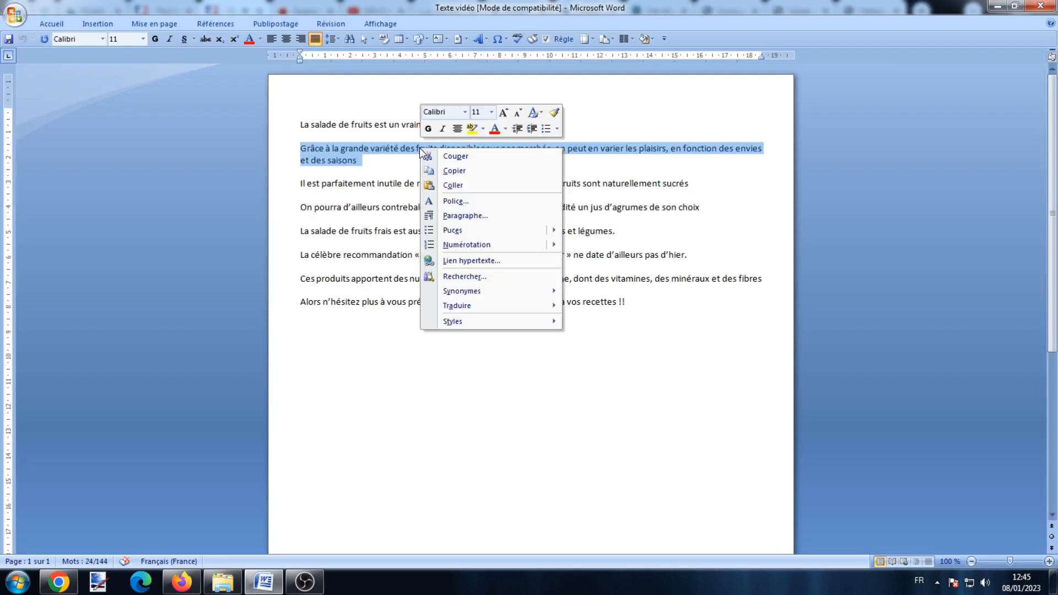
pyautogui.click(450, 170)
pyautogui.click(58, 582)
pyautogui.click(226, 448)
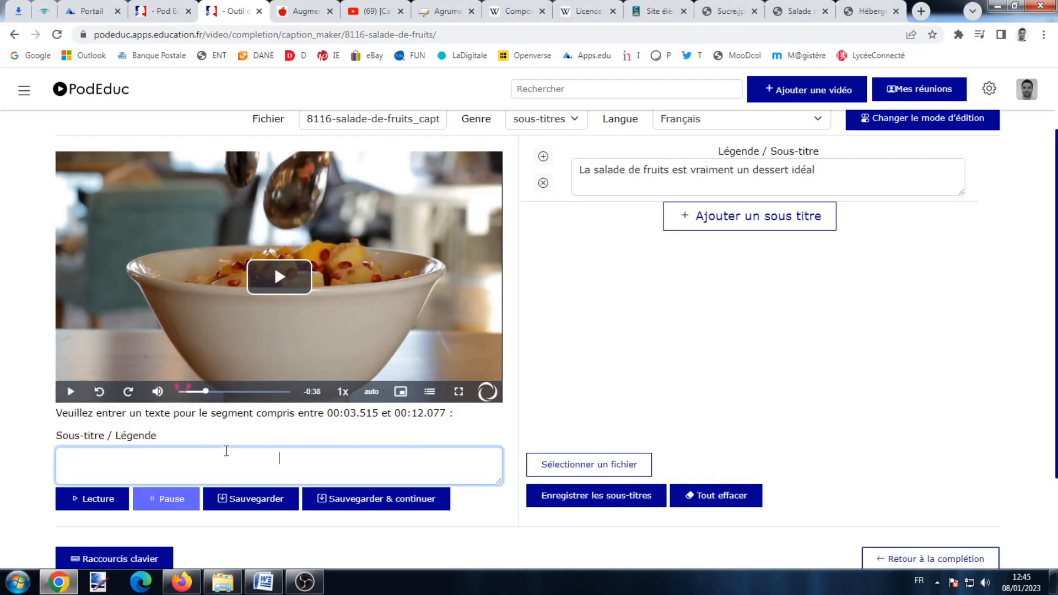
pyautogui.rightClick(226, 449)
pyautogui.click(303, 347)
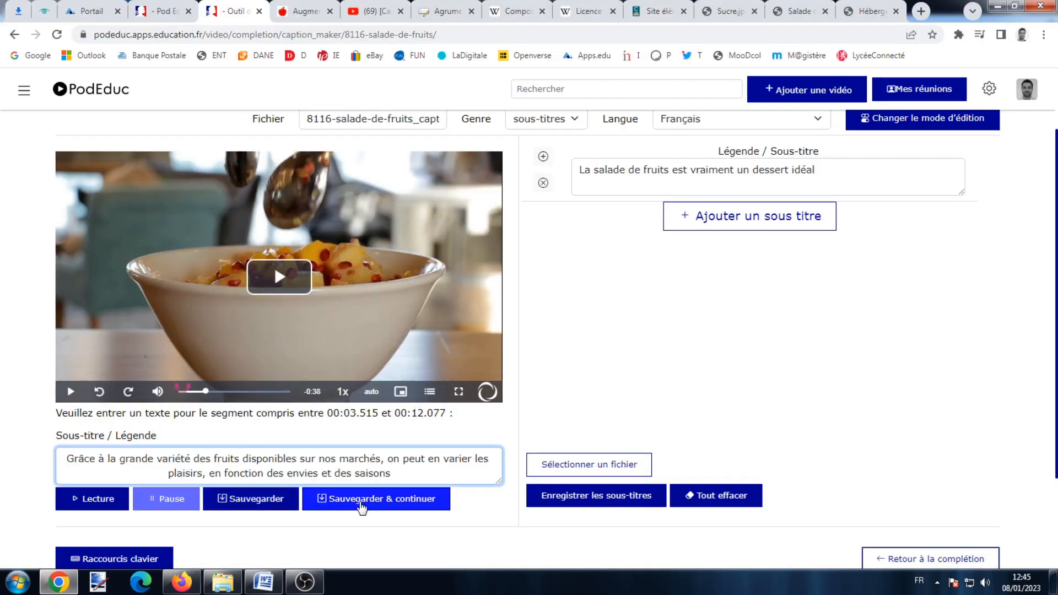
pyautogui.click(364, 499)
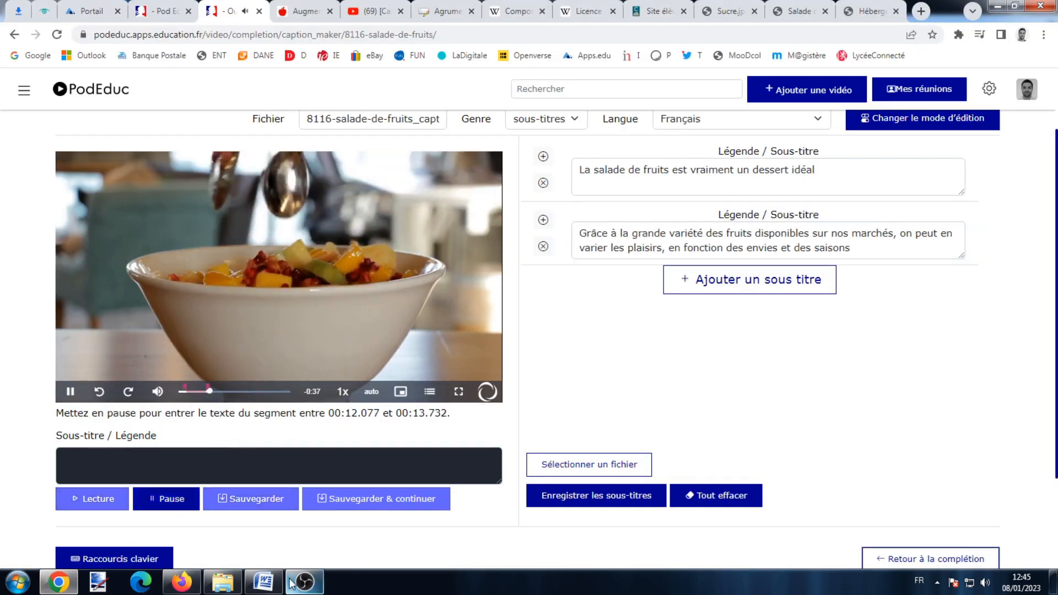
# Add the third caption about not needing added sugar, then save all subtitles.
pyautogui.click(264, 582)
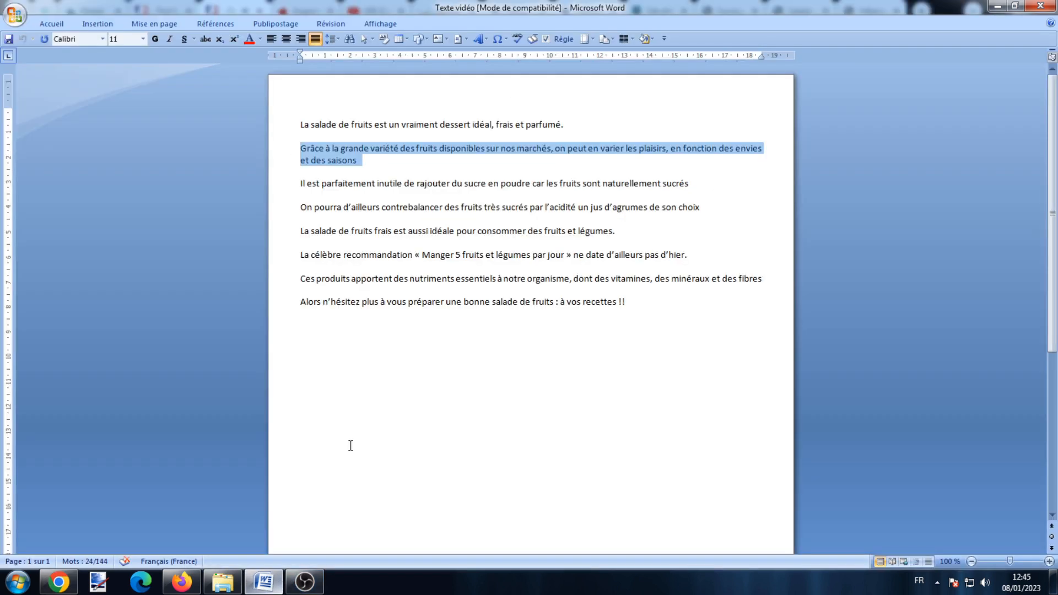
pyautogui.tripleClick(604, 183)
pyautogui.hotkey('ctrl', 'c')
pyautogui.rightClick(602, 184)
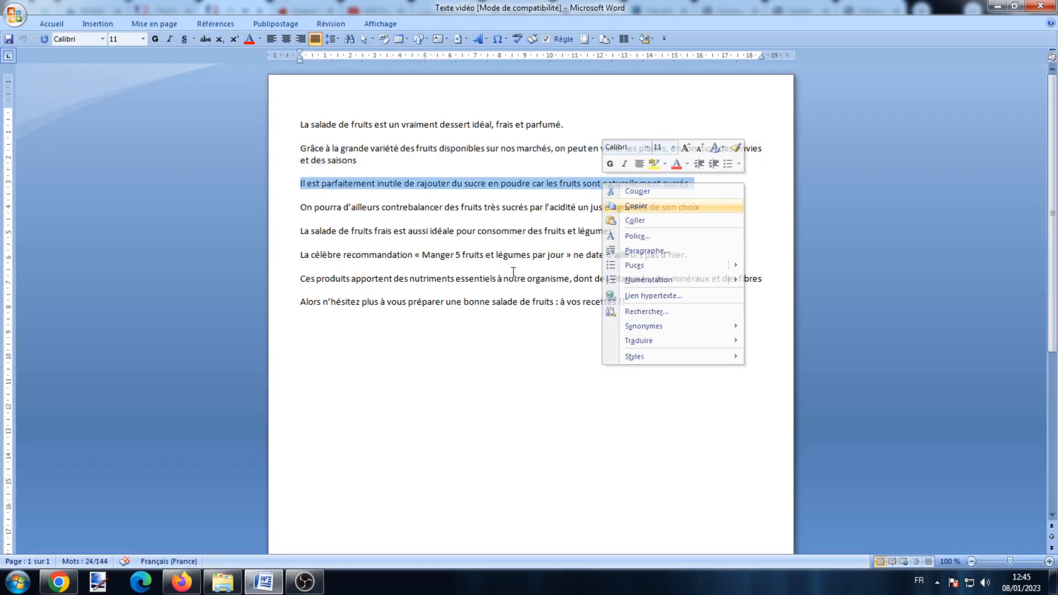
pyautogui.click(636, 206)
pyautogui.click(58, 583)
pyautogui.click(160, 499)
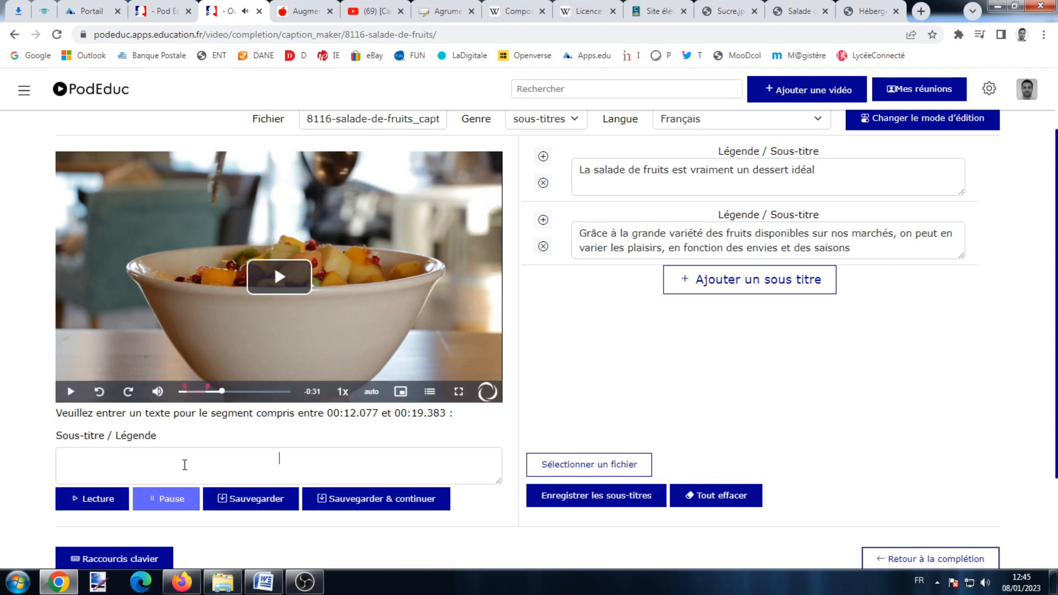
pyautogui.rightClick(183, 469)
pyautogui.click(263, 362)
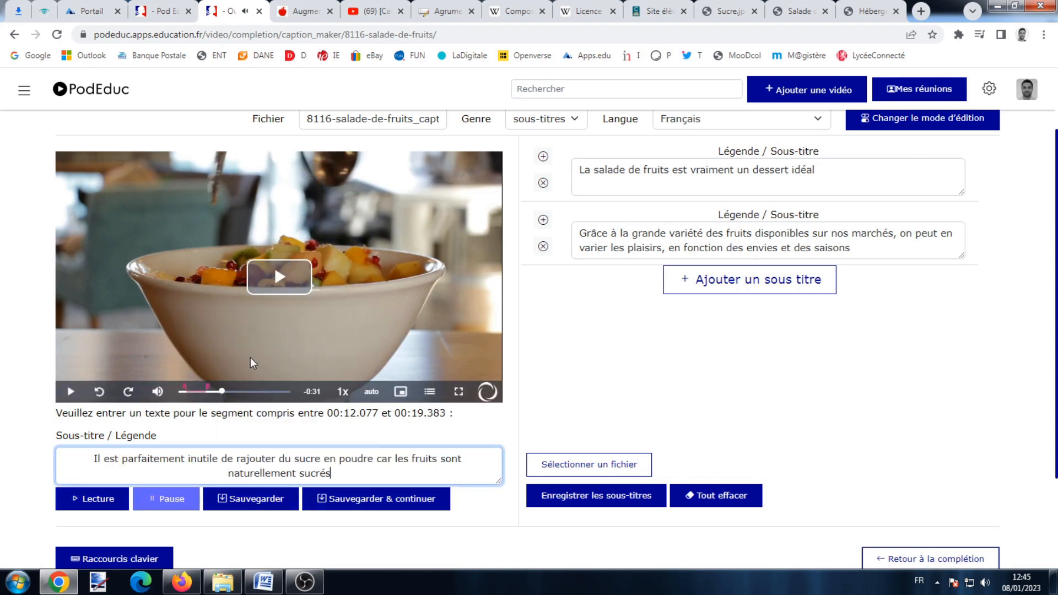
pyautogui.click(366, 498)
pyautogui.click(184, 499)
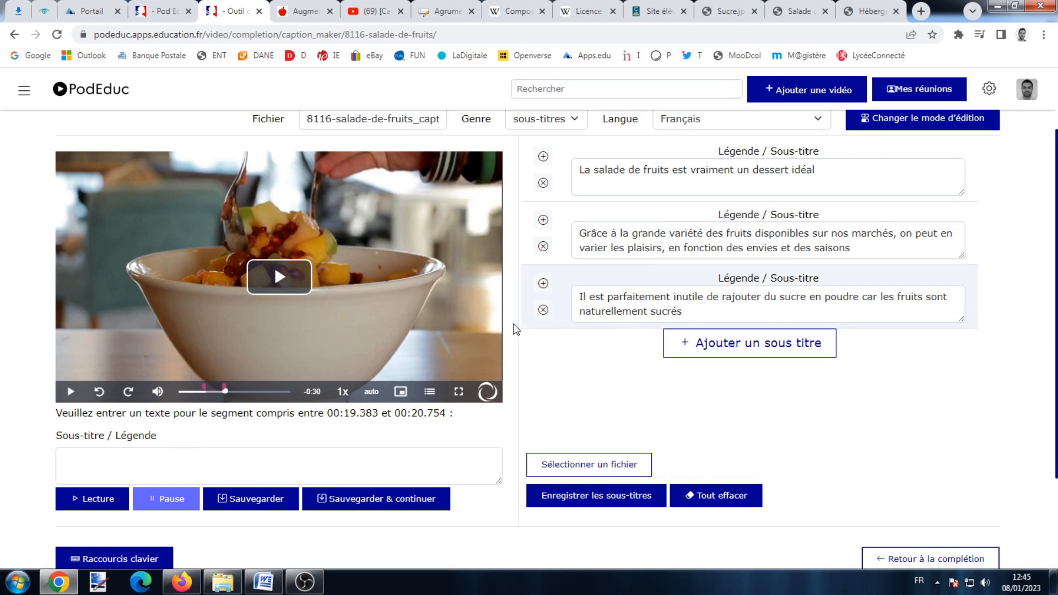
pyautogui.click(611, 502)
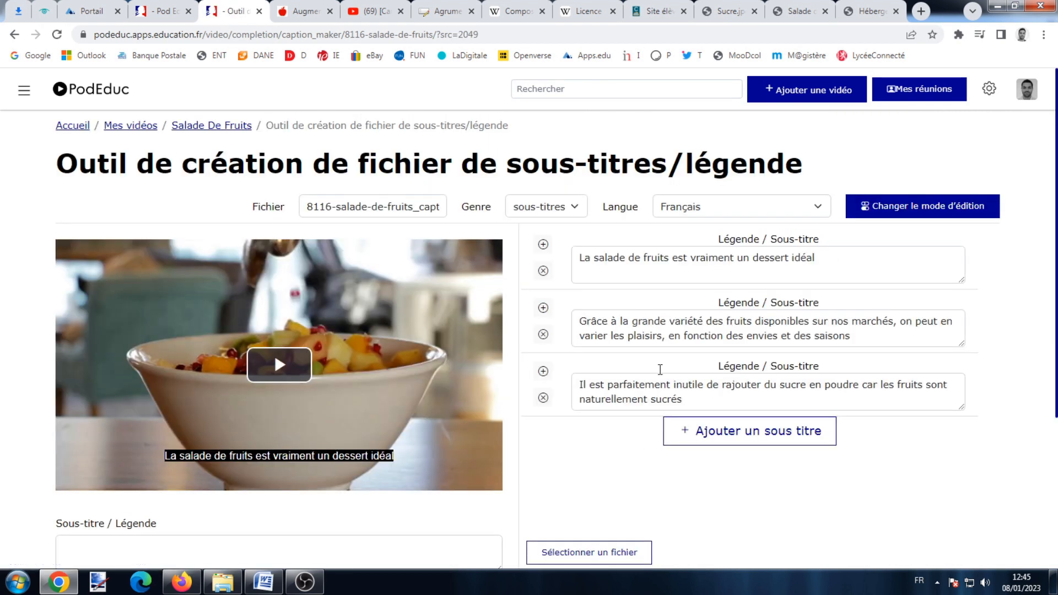
# Return to the completion page, confirm the French VTT subtitle file, then go to Mes vidéos.
pyautogui.scroll(-3, 716, 427)
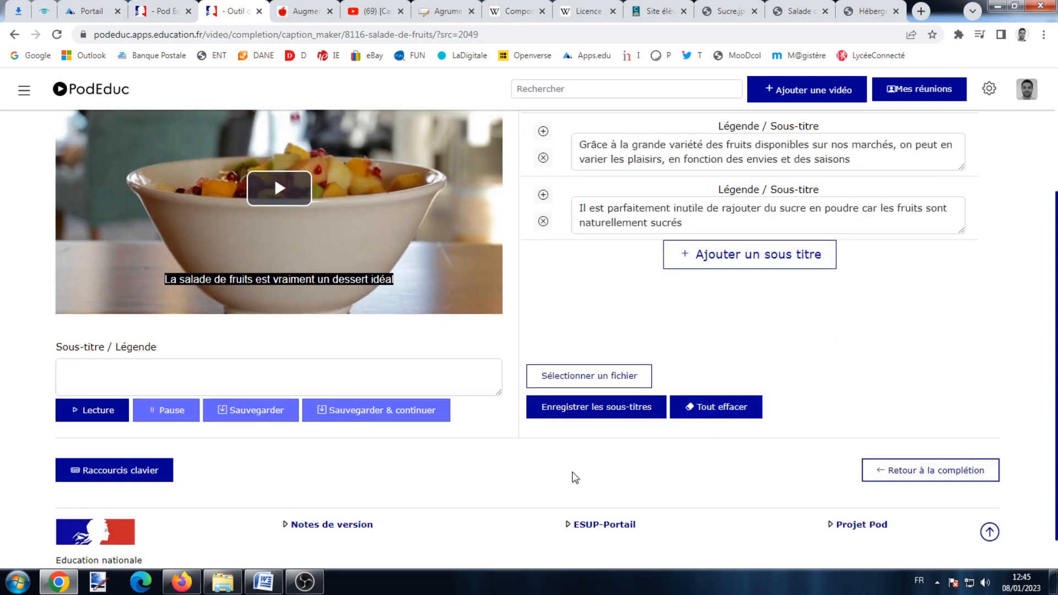
pyautogui.click(934, 475)
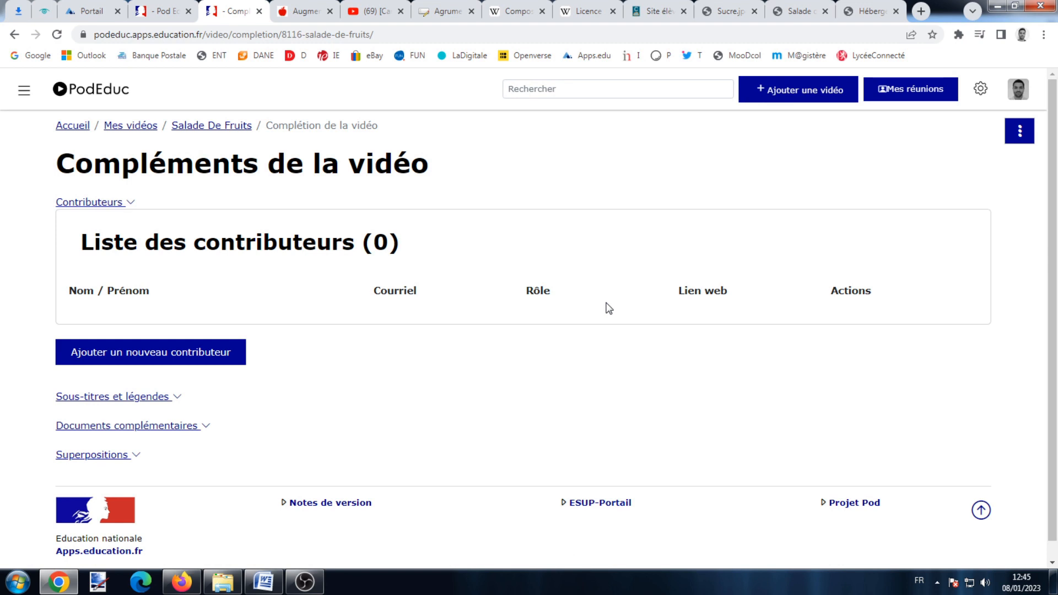
pyautogui.click(83, 398)
pyautogui.scroll(-2, 602, 475)
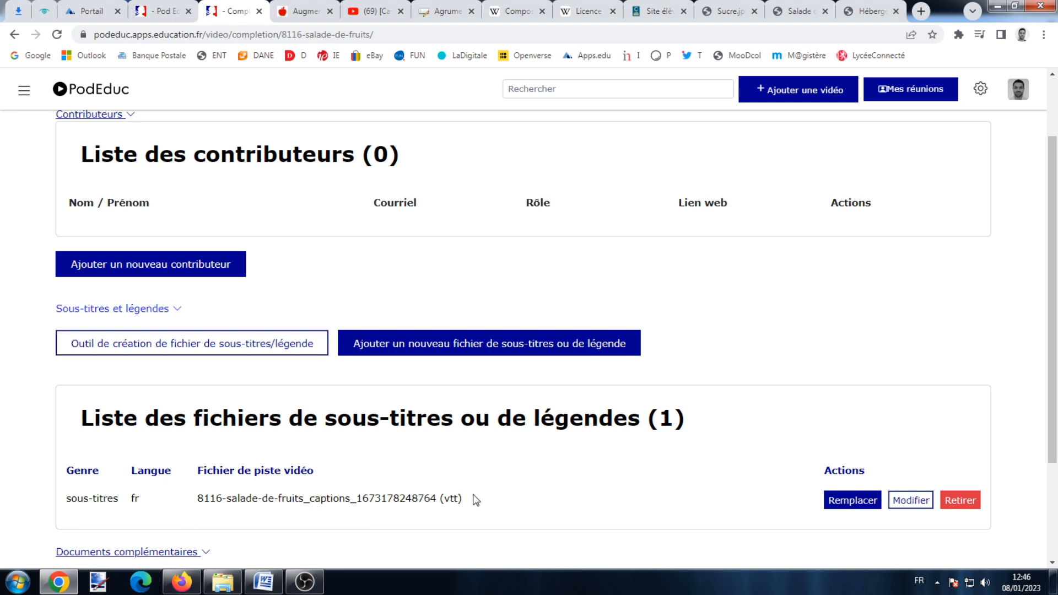
pyautogui.click(1016, 91)
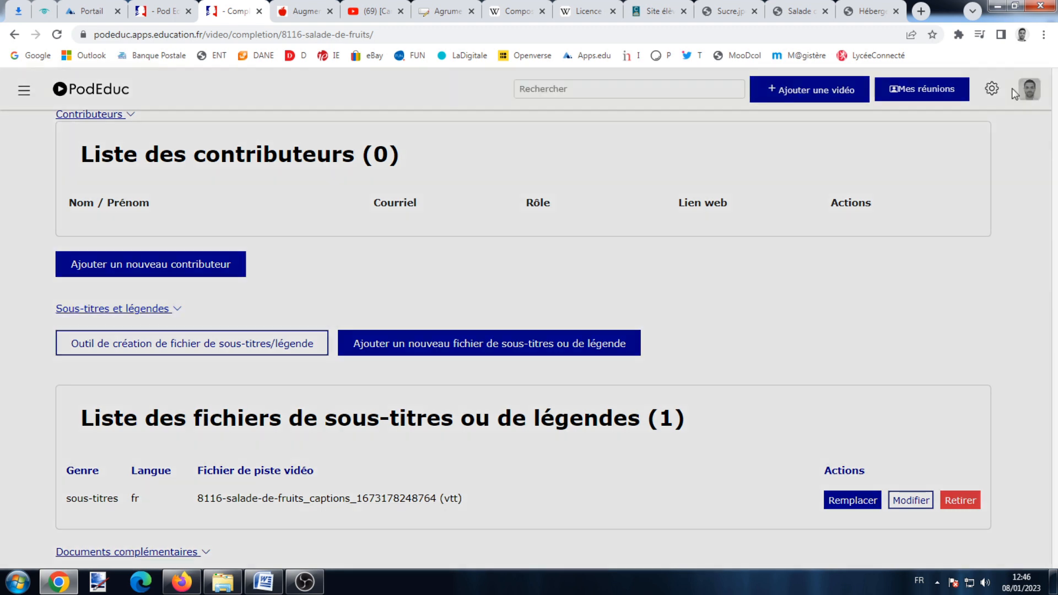
pyautogui.click(840, 202)
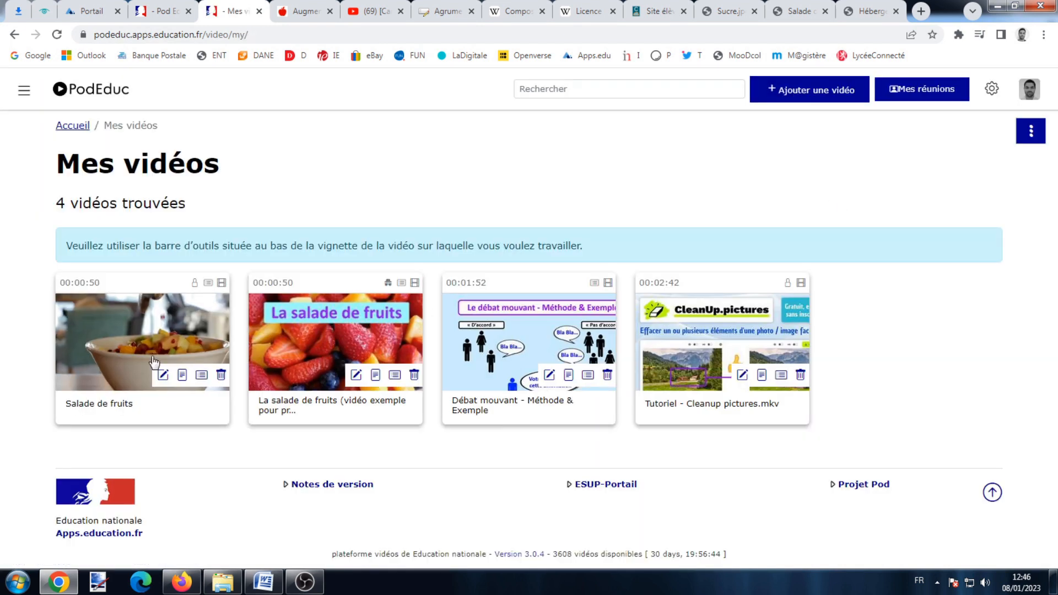
# Play and pause the Salade de fruits video, then open its subtitle settings.
pyautogui.click(154, 362)
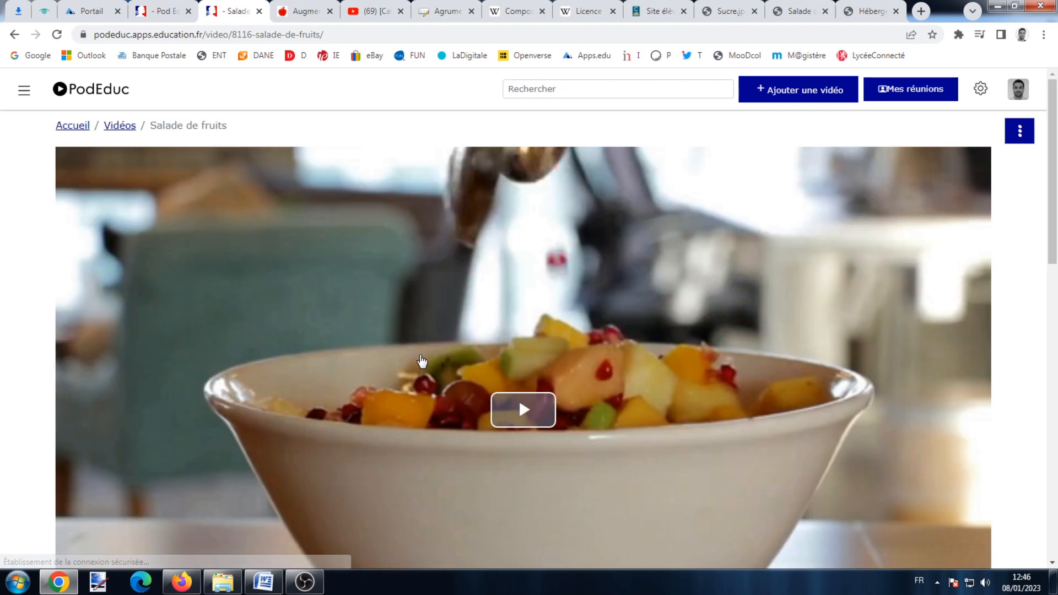
pyautogui.scroll(-3, 420, 356)
pyautogui.click(530, 243)
pyautogui.scroll(1, 581, 387)
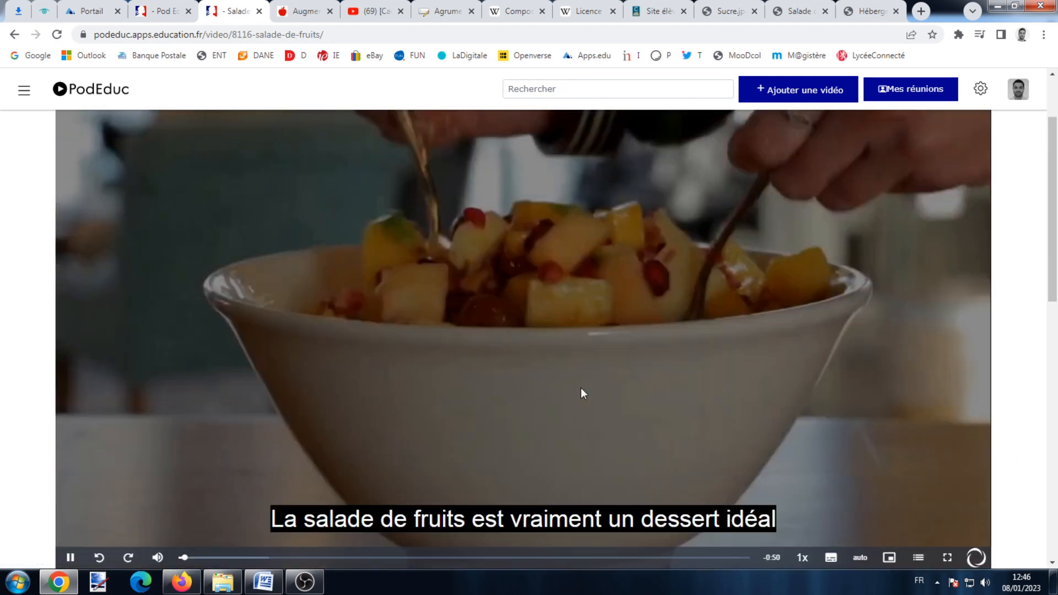
pyautogui.scroll(-1, 581, 388)
pyautogui.moveTo(822, 475)
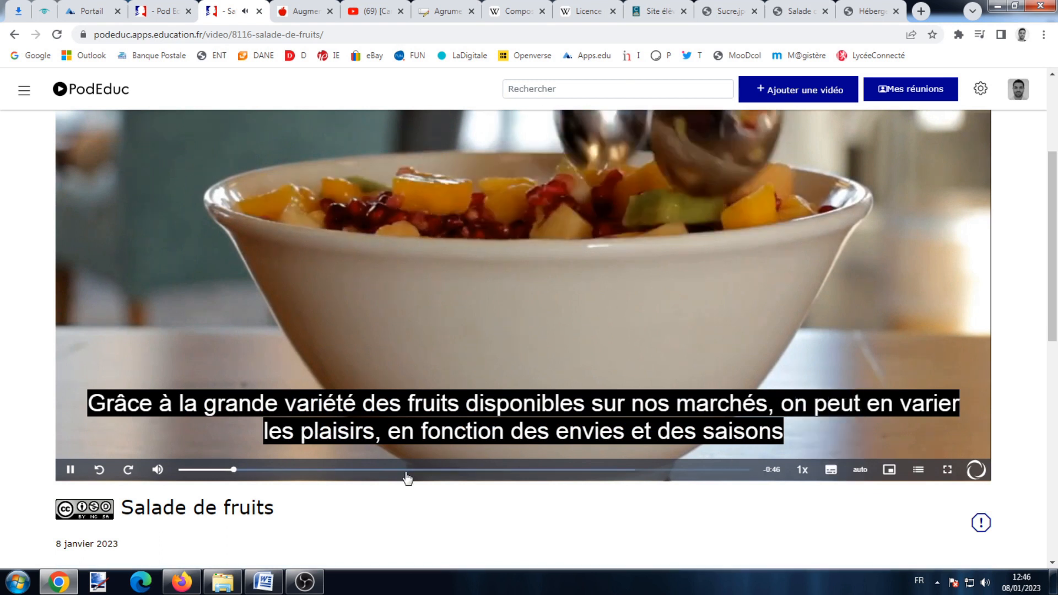
pyautogui.click(70, 469)
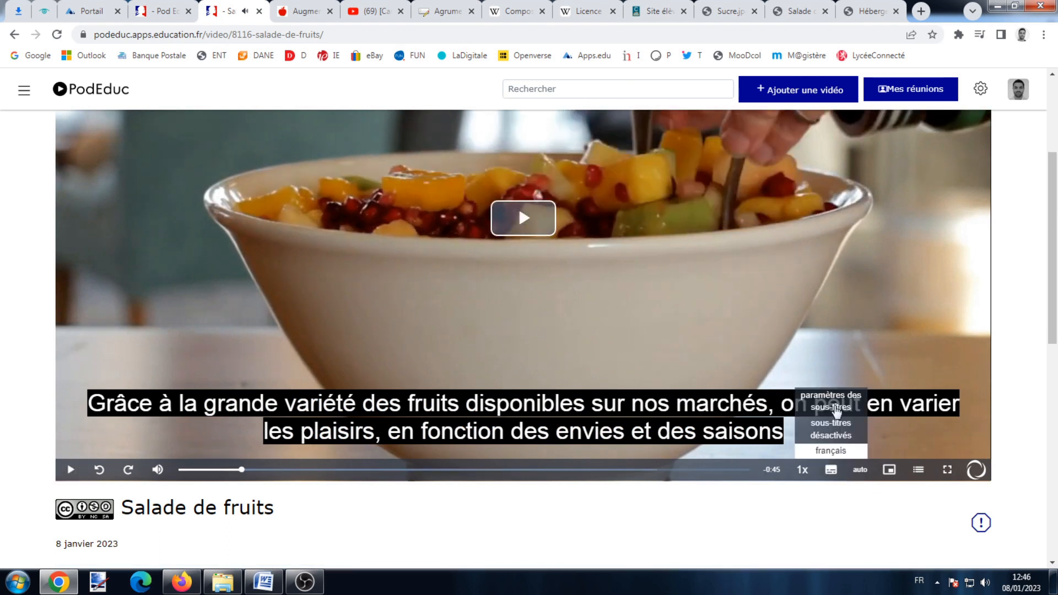
pyautogui.click(836, 411)
# Set subtitles to 75% size, red background and black text, then close settings.
pyautogui.scroll(2, 397, 248)
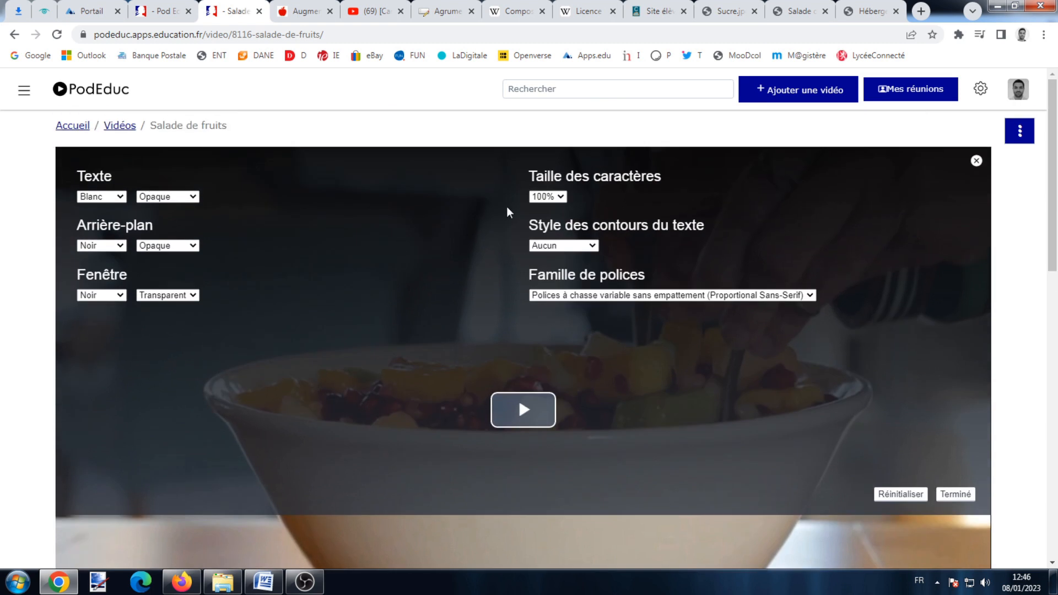
pyautogui.click(560, 197)
pyautogui.click(559, 220)
pyautogui.scroll(-2, 557, 381)
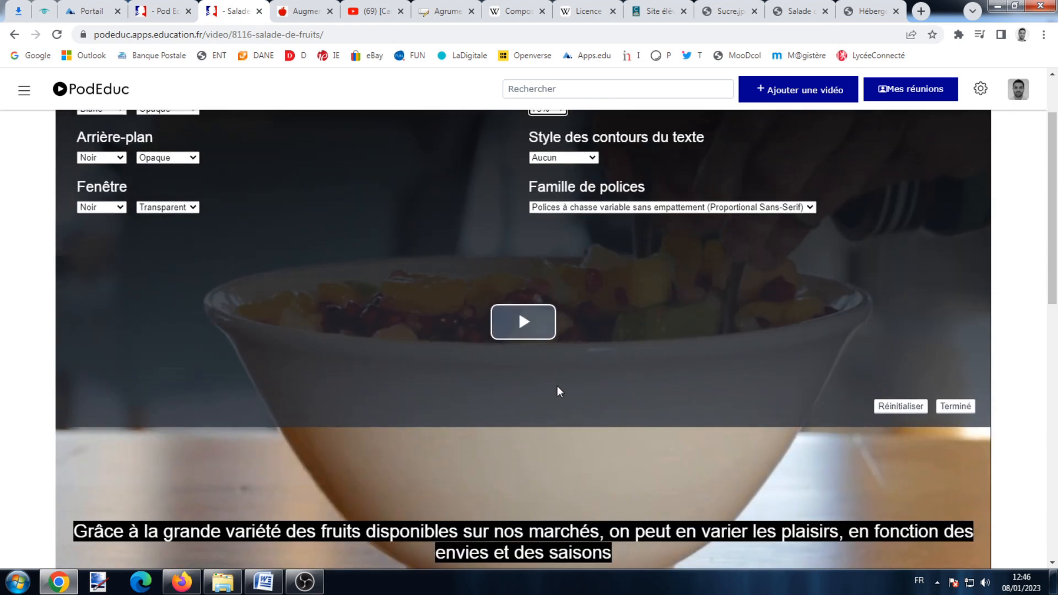
pyautogui.scroll(2, 132, 209)
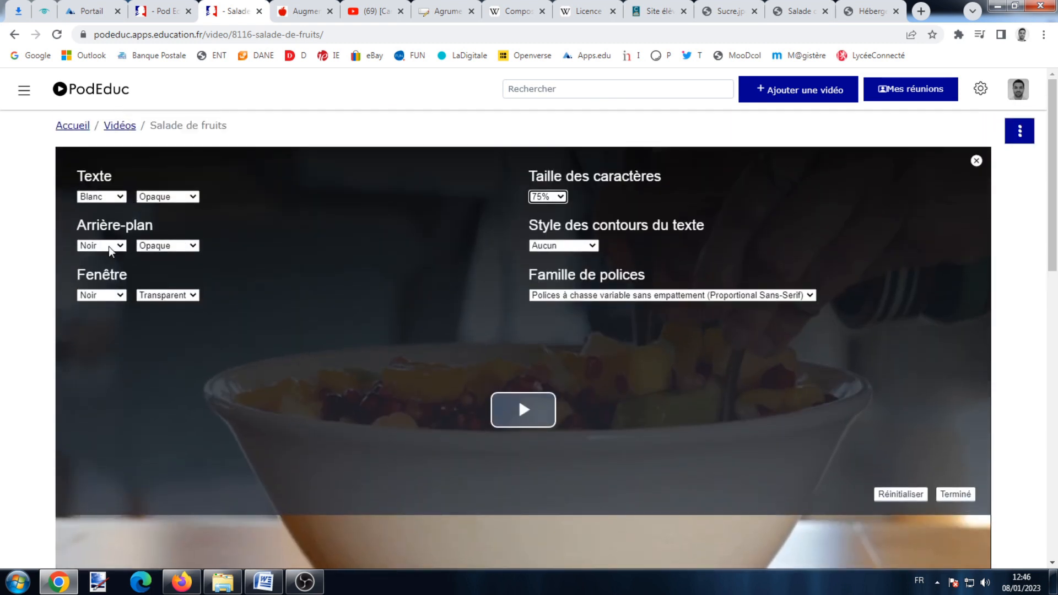
pyautogui.click(107, 246)
pyautogui.click(92, 280)
pyautogui.click(102, 197)
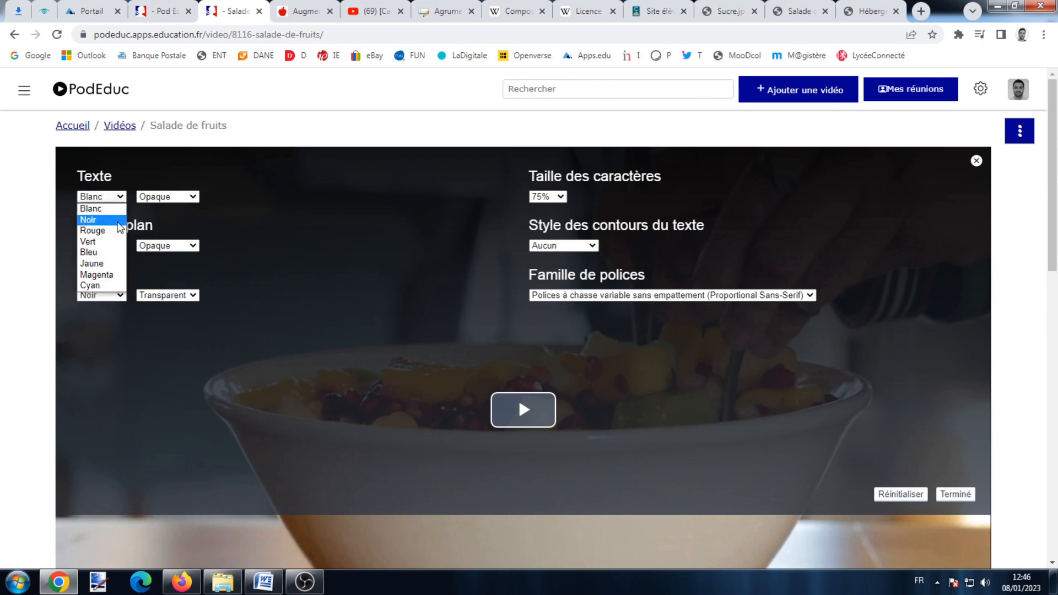
pyautogui.click(97, 208)
pyautogui.scroll(-4, 208, 425)
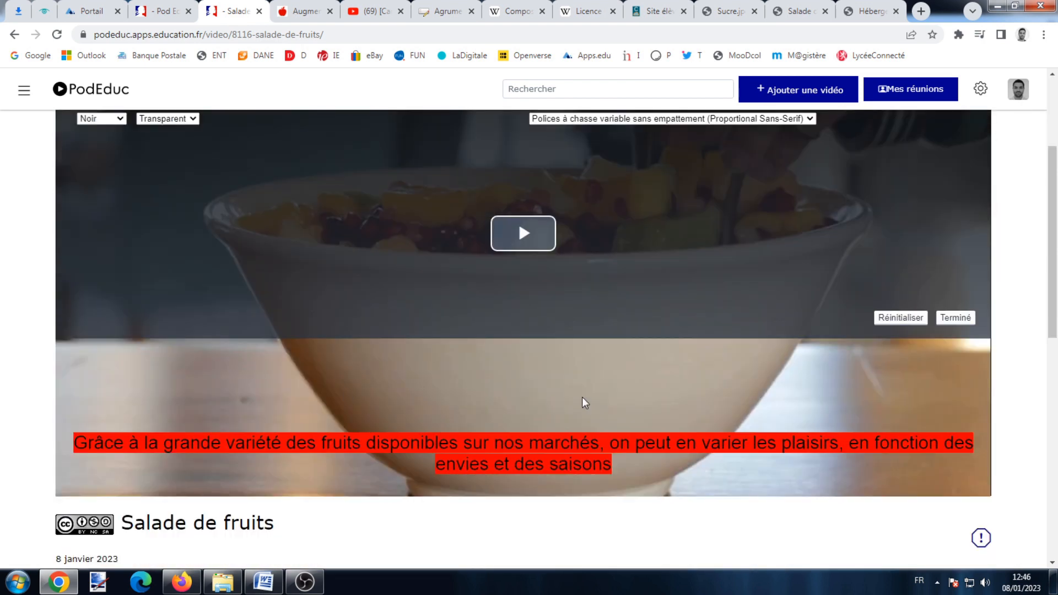
pyautogui.scroll(-2, 583, 402)
pyautogui.scroll(4, 588, 406)
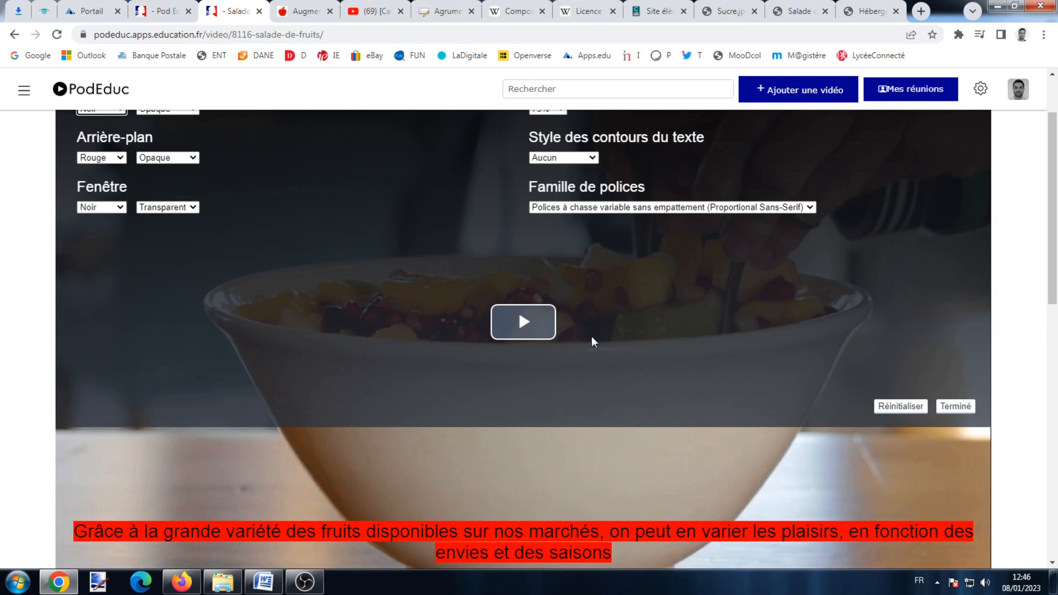
pyautogui.click(955, 406)
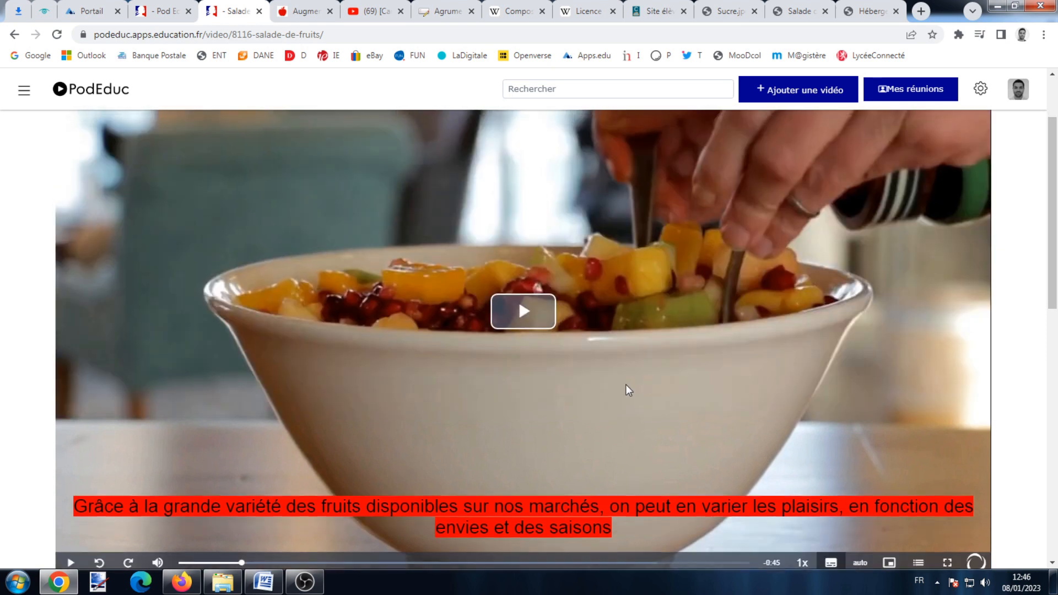
pyautogui.scroll(1, 627, 385)
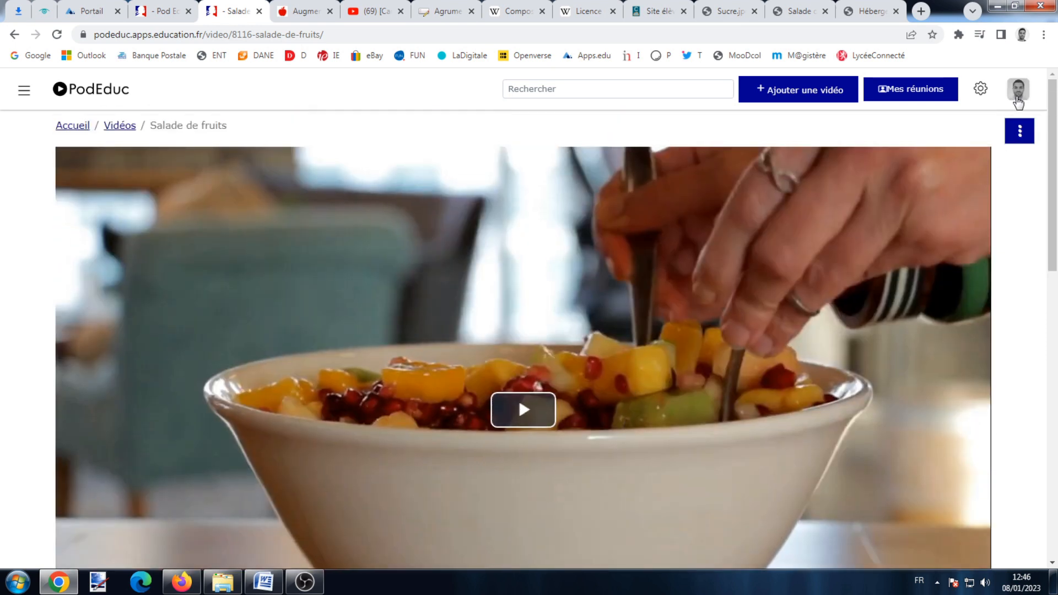
pyautogui.click(1019, 89)
# Open the Salade de fruits supplements page and start a new Documents complémentaires entry.
pyautogui.click(867, 197)
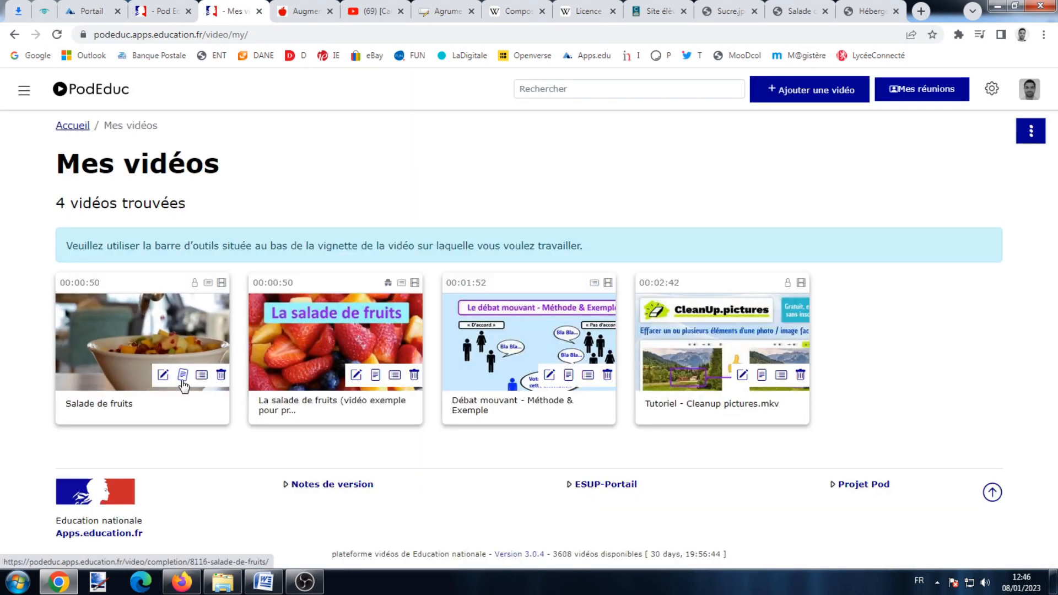
pyautogui.click(183, 379)
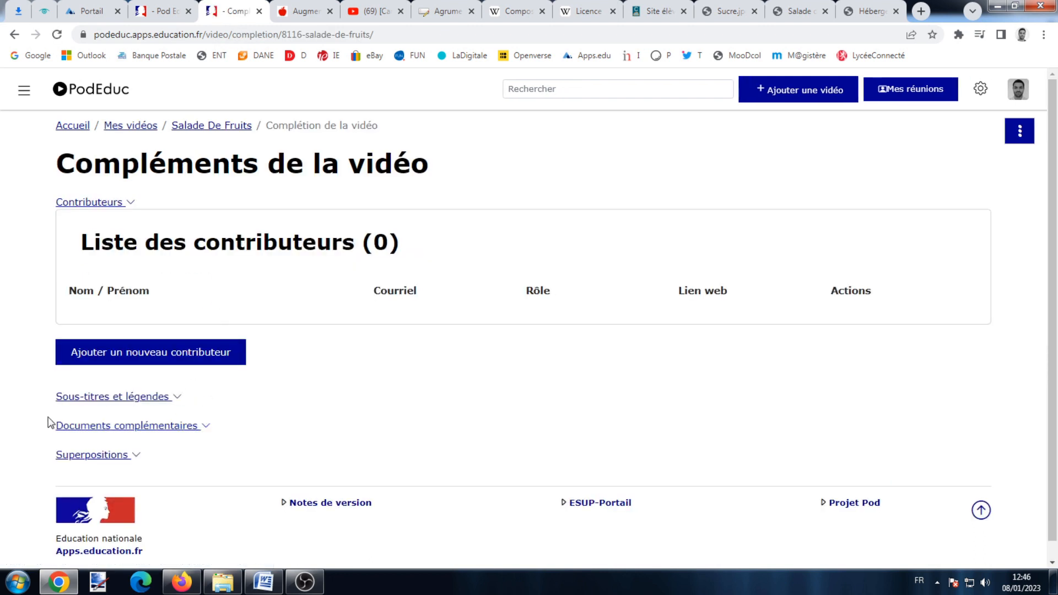
pyautogui.click(112, 428)
pyautogui.scroll(-2, 200, 386)
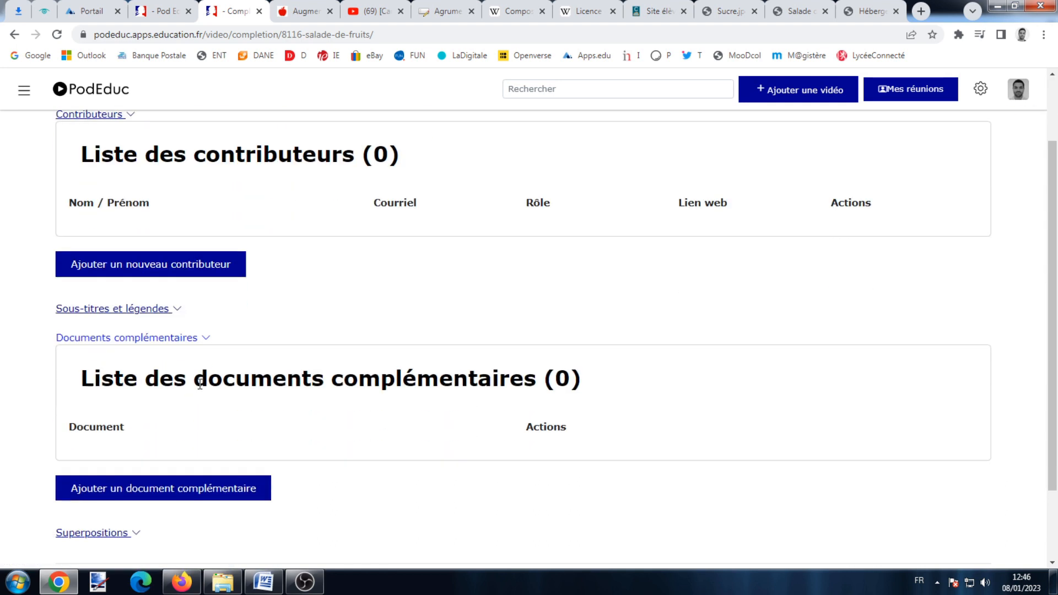
pyautogui.click(138, 493)
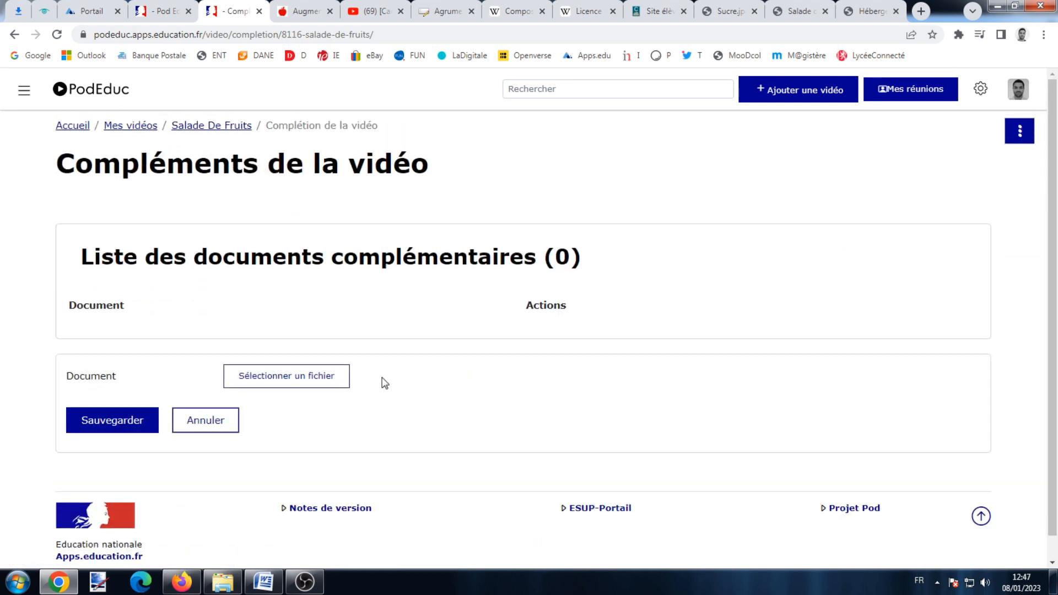
# Pick 'Recette salades de fruits' from the 8086 folder and save the document.
pyautogui.click(326, 376)
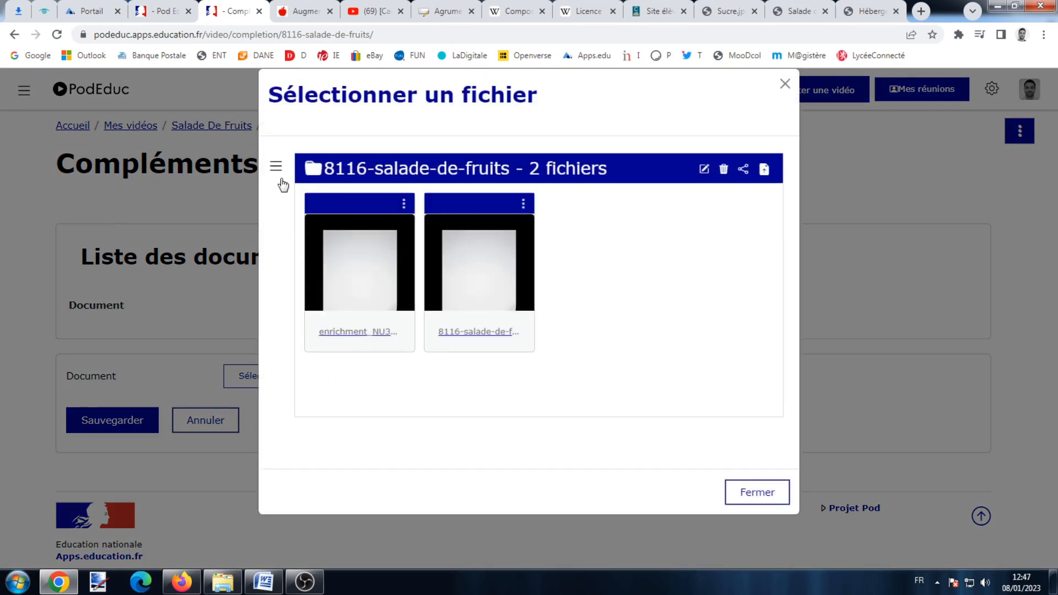
pyautogui.click(281, 180)
pyautogui.click(349, 415)
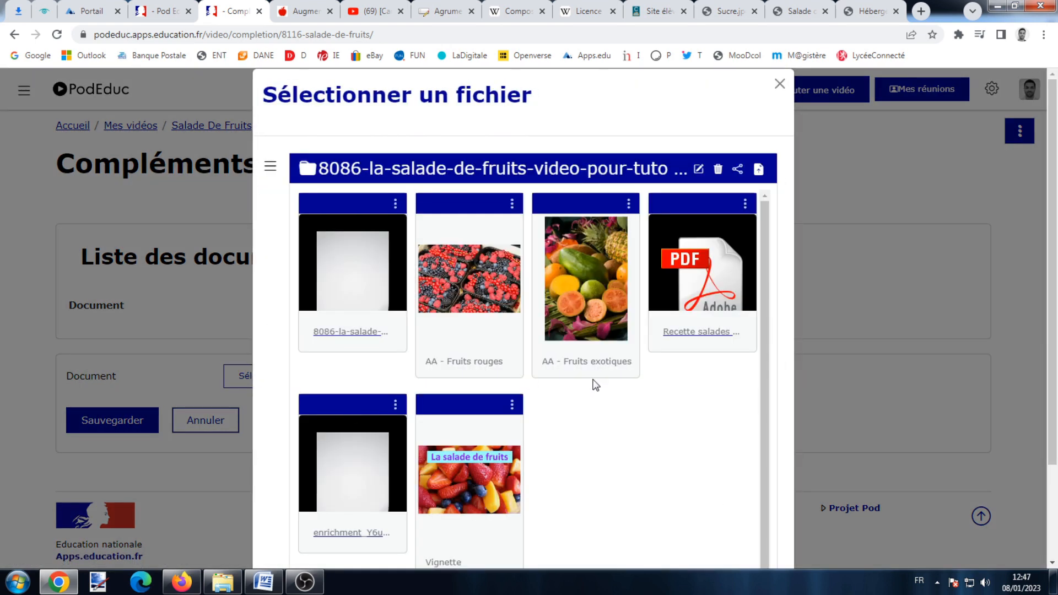
pyautogui.click(707, 283)
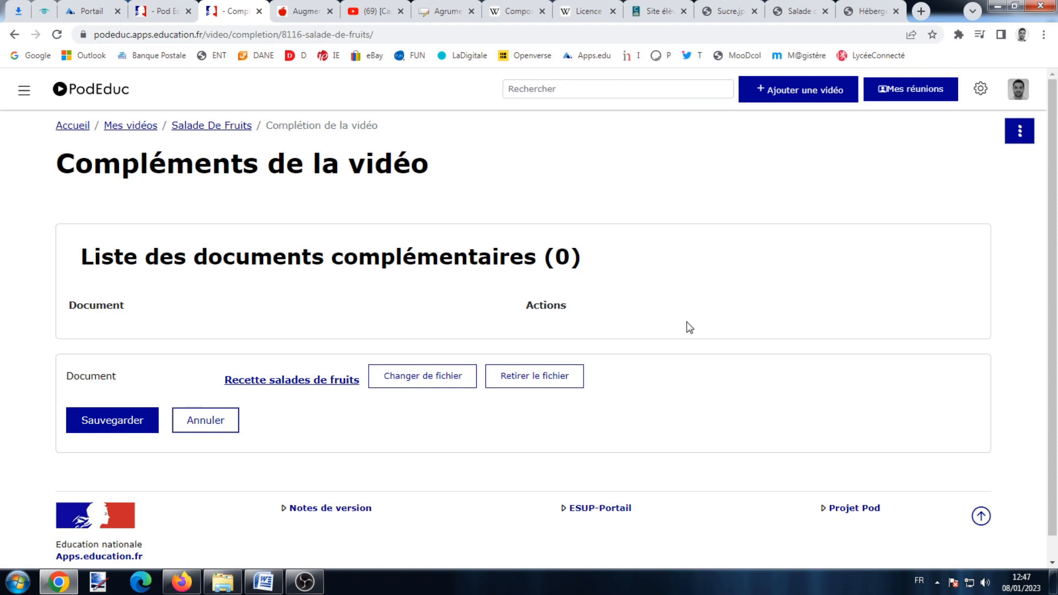
pyautogui.click(134, 397)
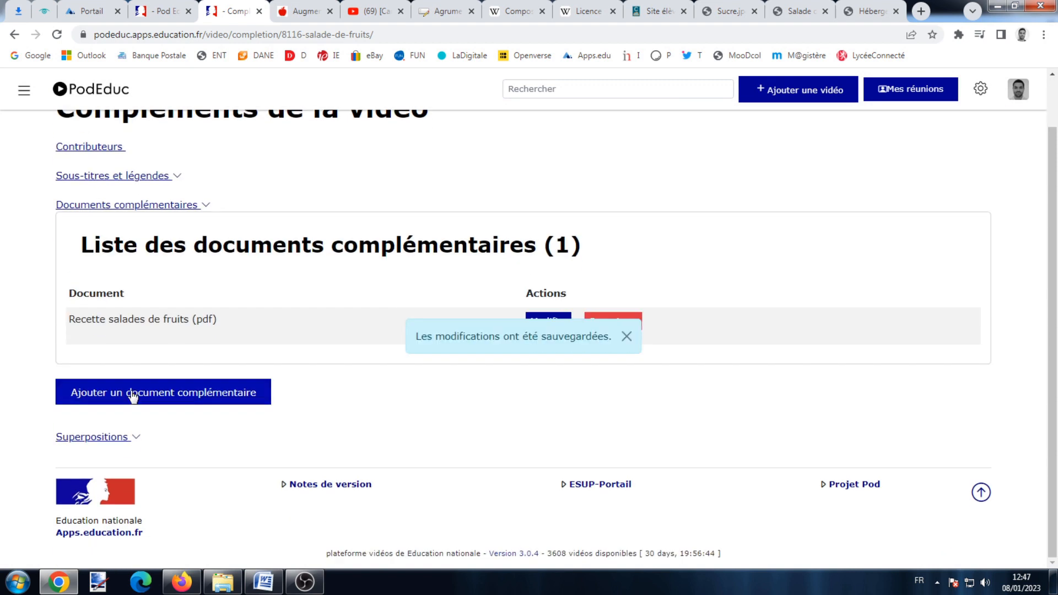
pyautogui.click(626, 336)
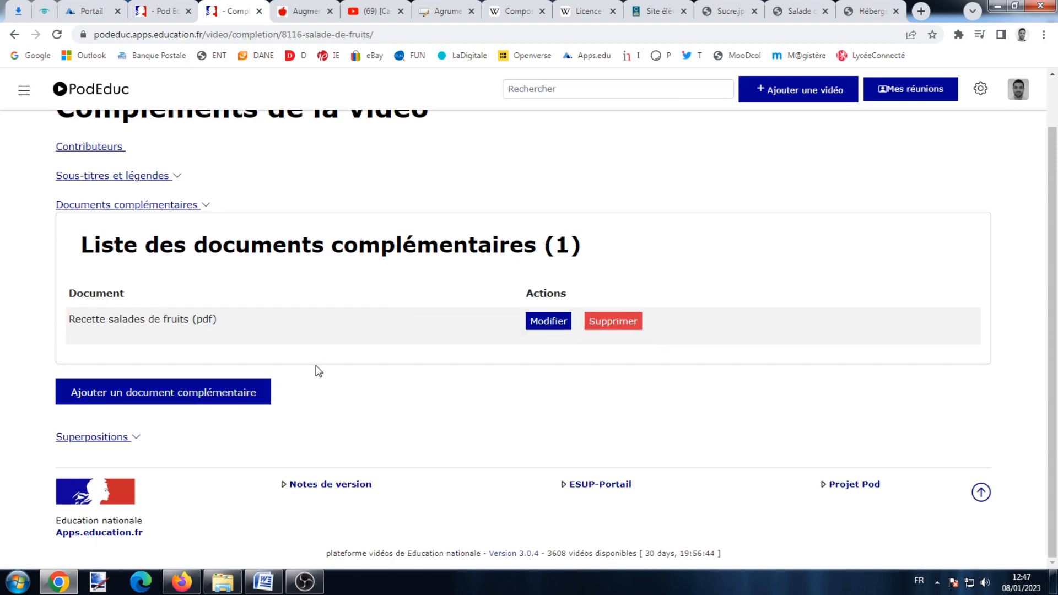
# Expand the still-empty Superpositions list on the Compléments de la vidéo page.
pyautogui.scroll(1, 330, 353)
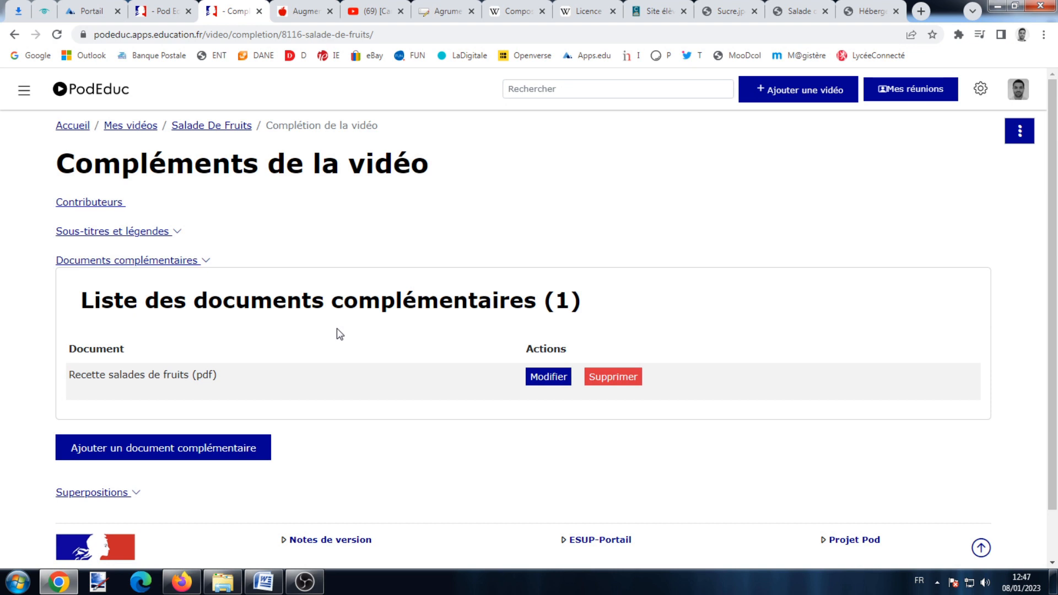
pyautogui.click(115, 493)
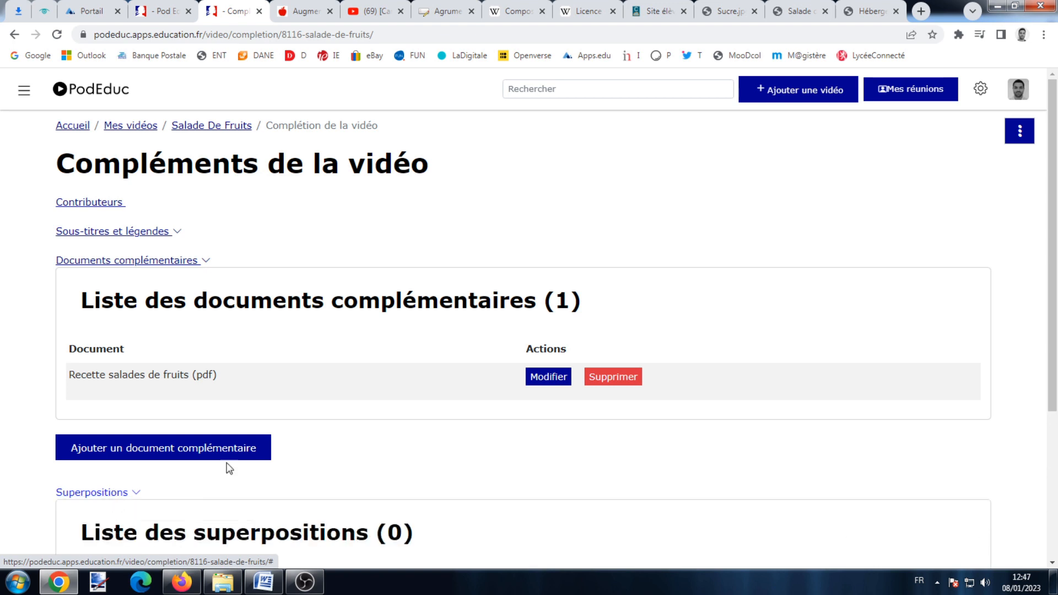
pyautogui.scroll(-4, 413, 409)
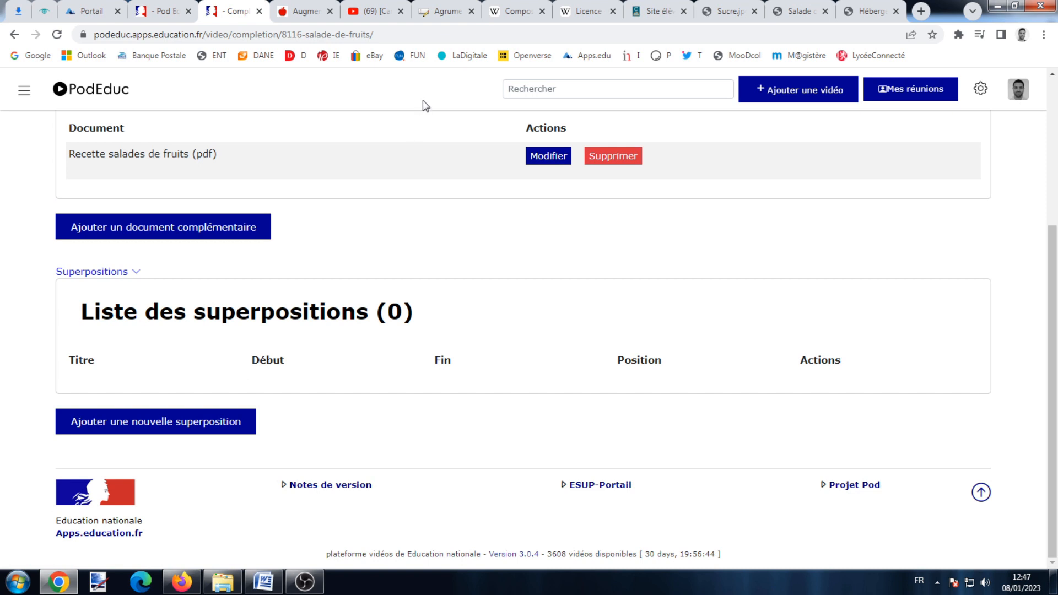
pyautogui.click(510, 11)
# Copy the Composition nutritionnelle des fruits article URL and return to PodEduc.
pyautogui.scroll(-3, 413, 222)
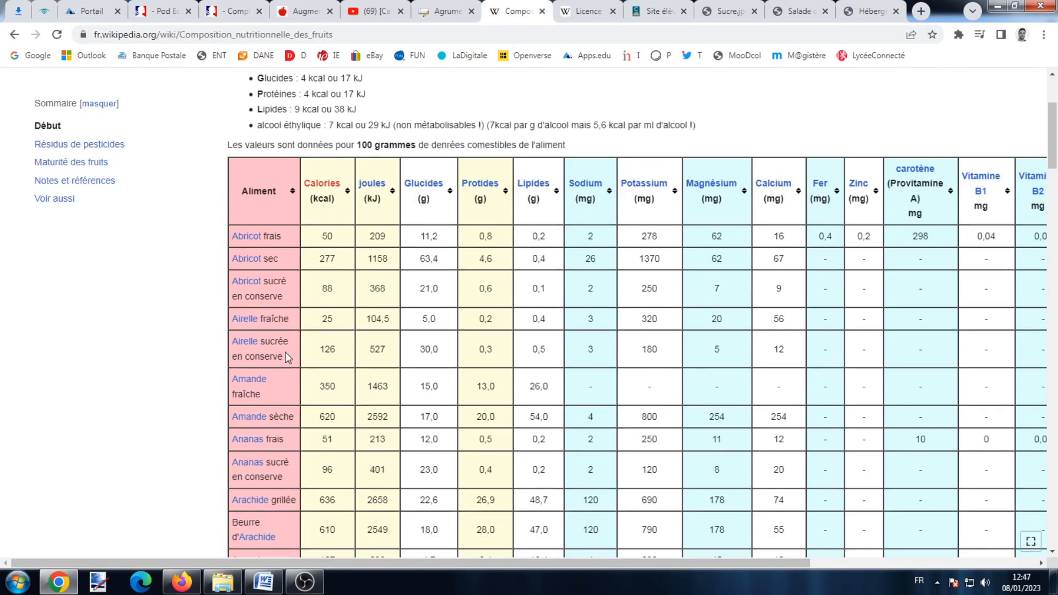
pyautogui.scroll(3, 290, 431)
pyautogui.click(257, 35)
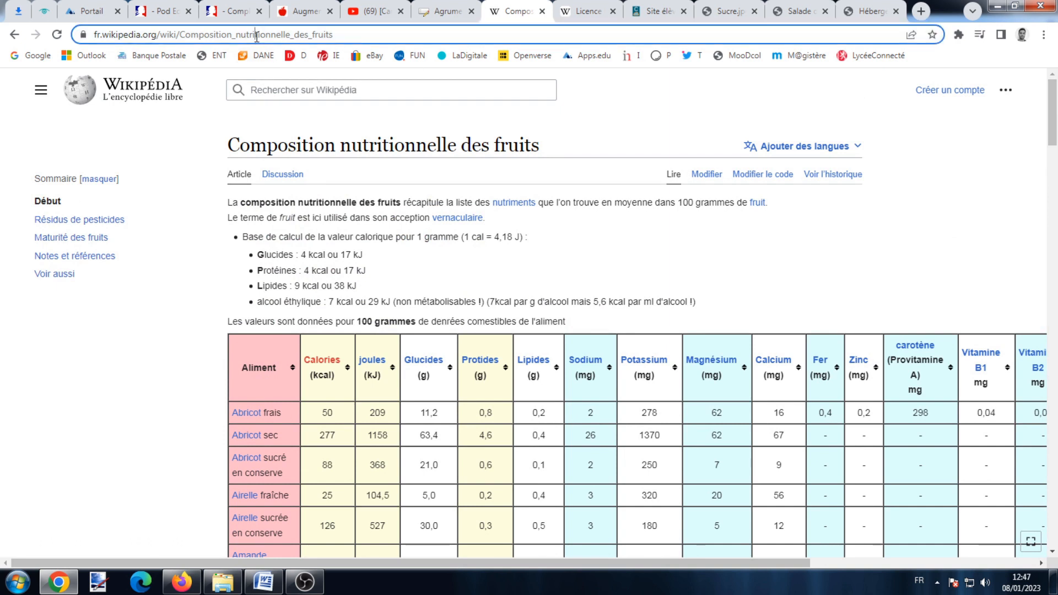
pyautogui.rightClick(256, 36)
pyautogui.click(323, 107)
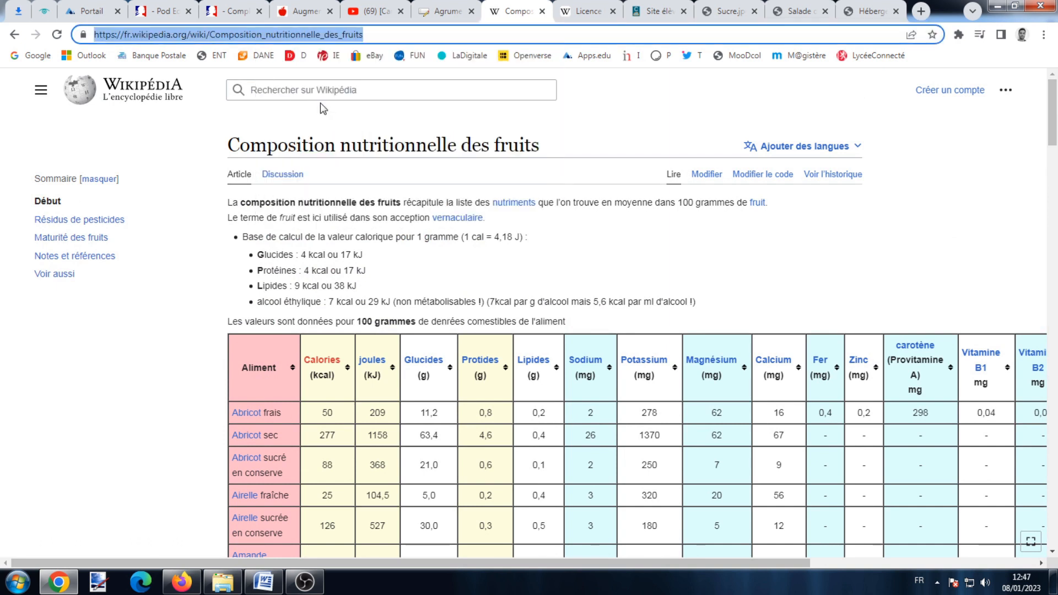
pyautogui.click(184, 8)
# Start a new overlay titled 'Nutrition fruits', shown from 15 to 40 s.
pyautogui.click(229, 11)
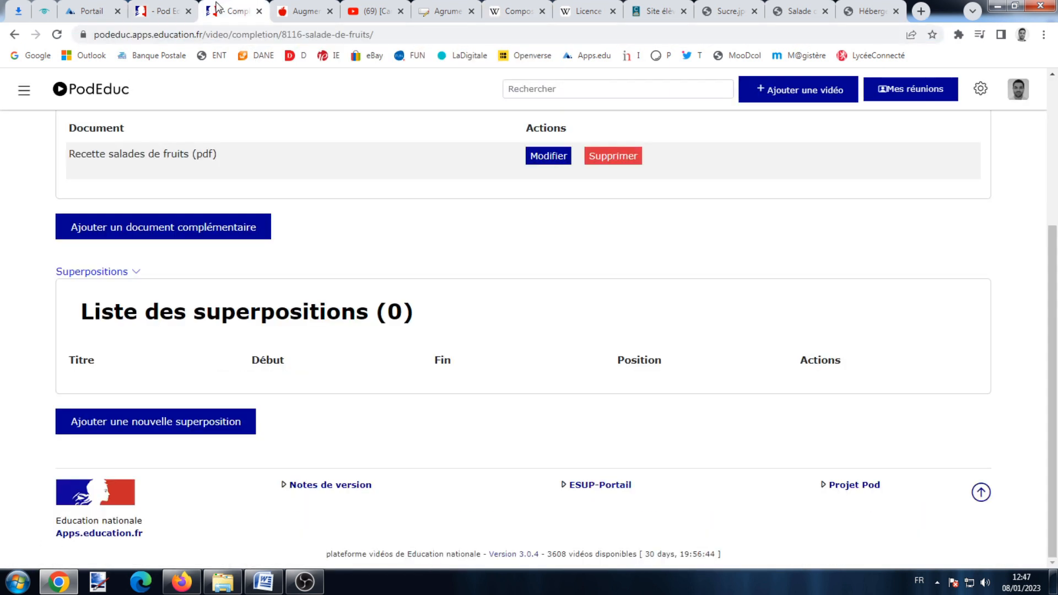
pyautogui.click(155, 422)
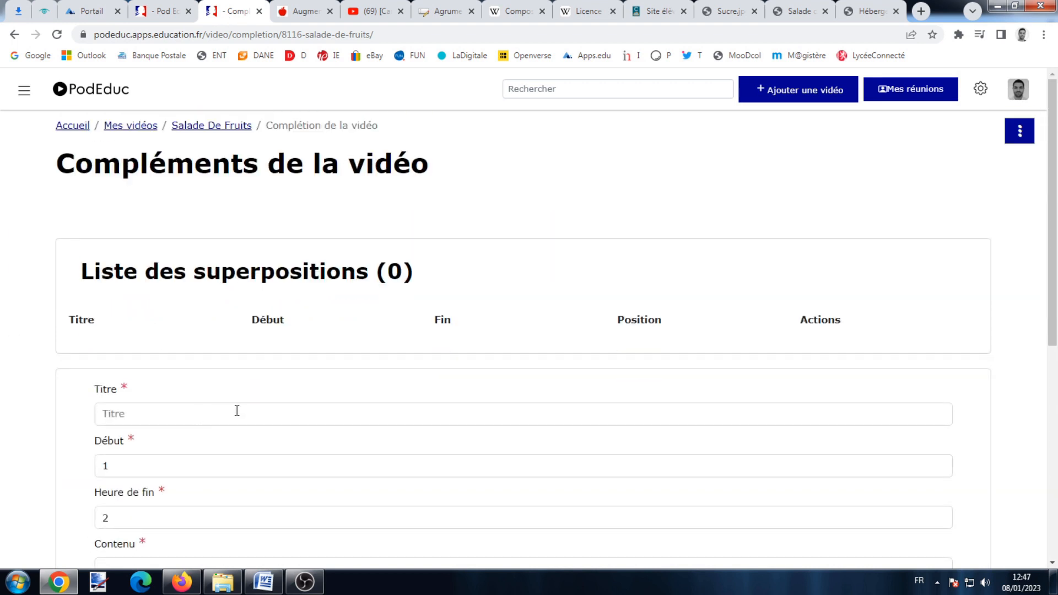
pyautogui.scroll(-2, 220, 385)
pyautogui.click(199, 327)
pyautogui.write('Nutrition')
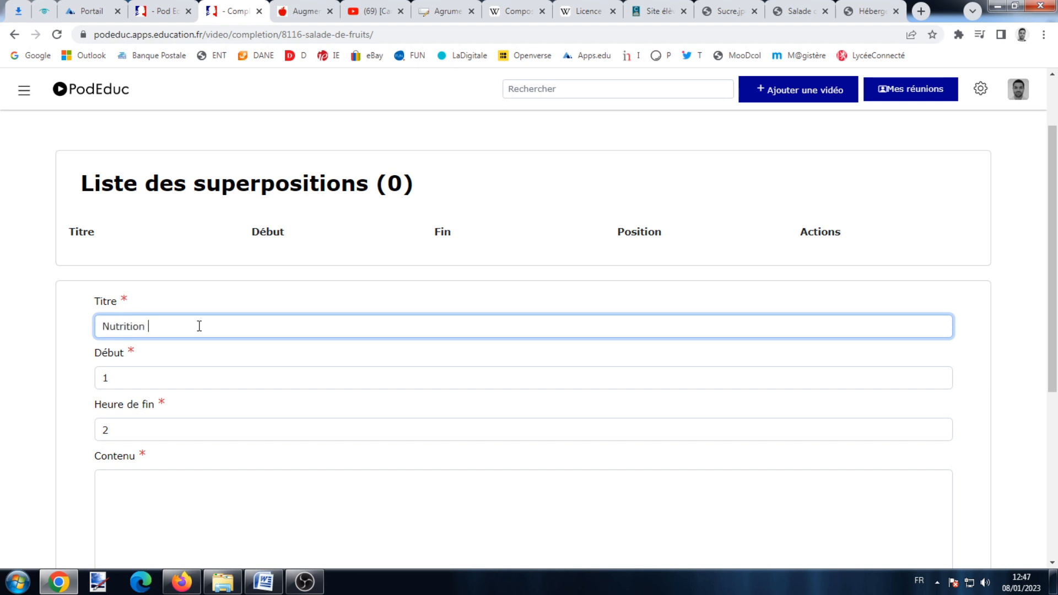
pyautogui.write(' fruits')
pyautogui.scroll(-2, 199, 327)
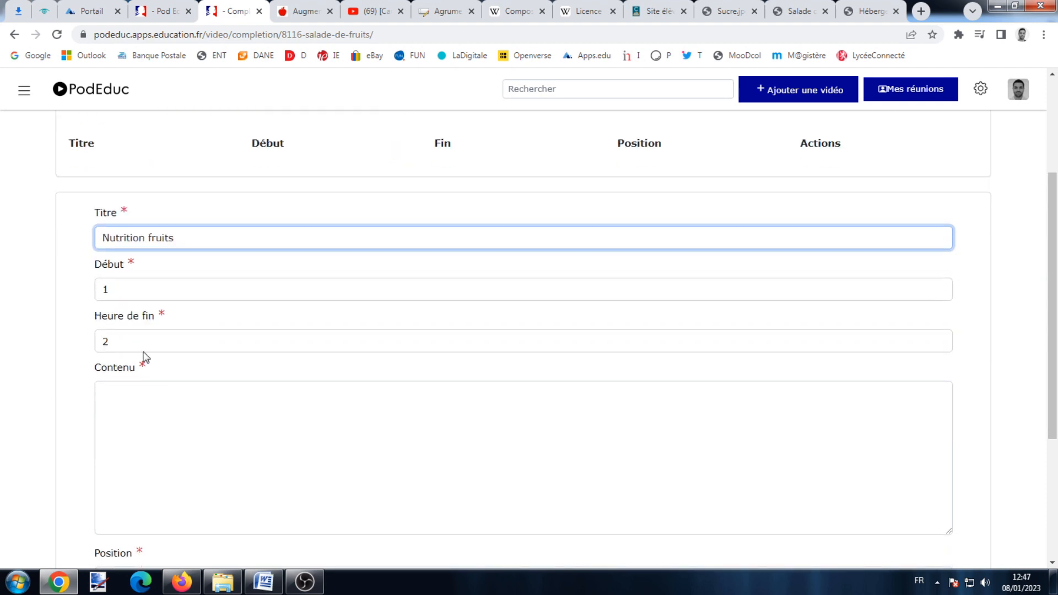
pyautogui.press('Tab')
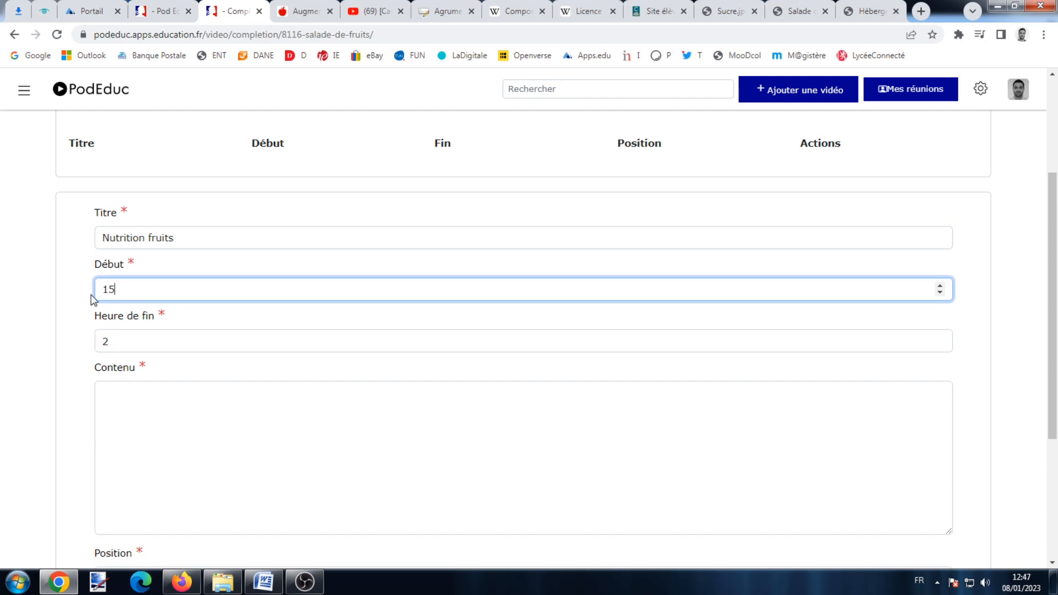
pyautogui.press('Tab')
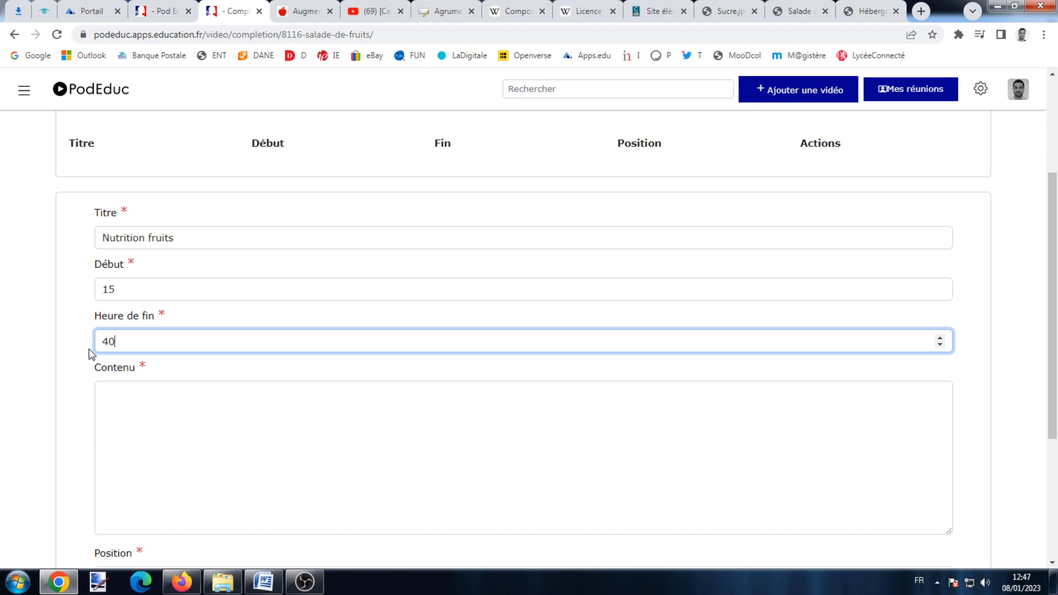
# Paste the Wikipedia URL as content, place it top left without background, and save.
pyautogui.rightClick(131, 391)
pyautogui.click(169, 307)
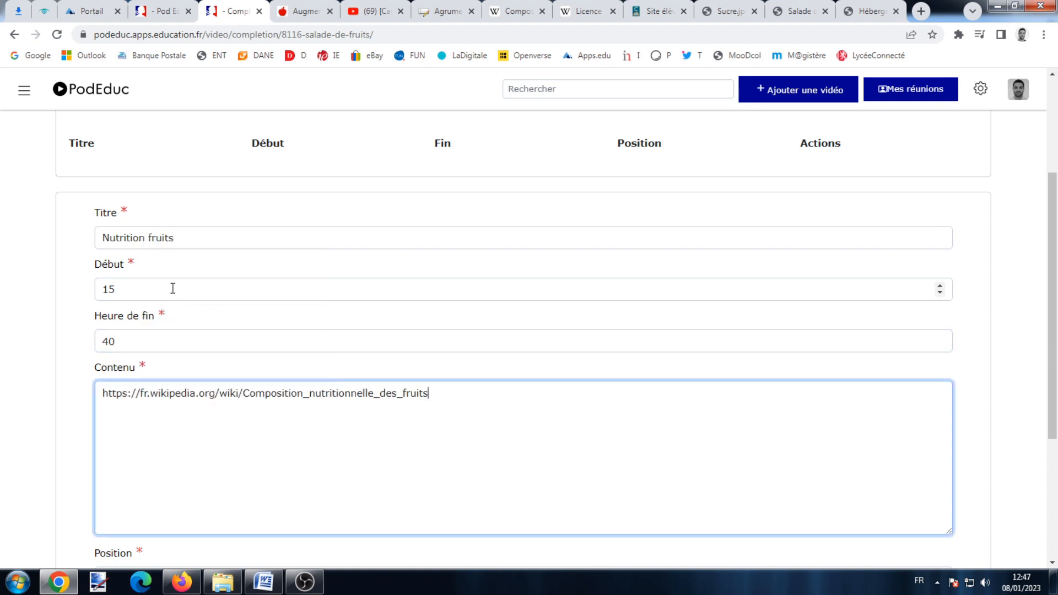
pyautogui.click(76, 350)
pyautogui.scroll(-4, 80, 349)
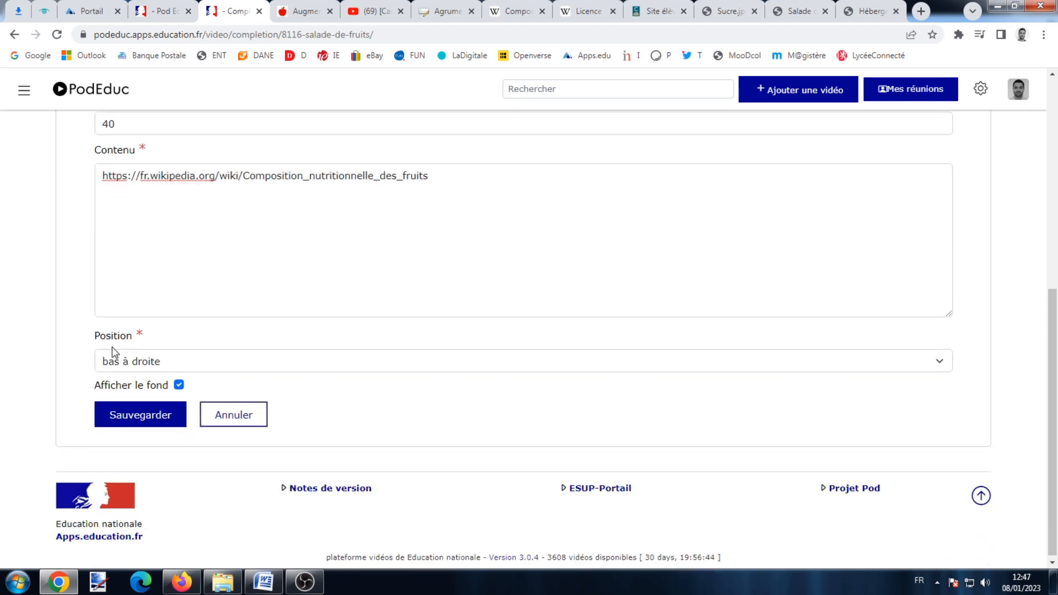
pyautogui.click(253, 360)
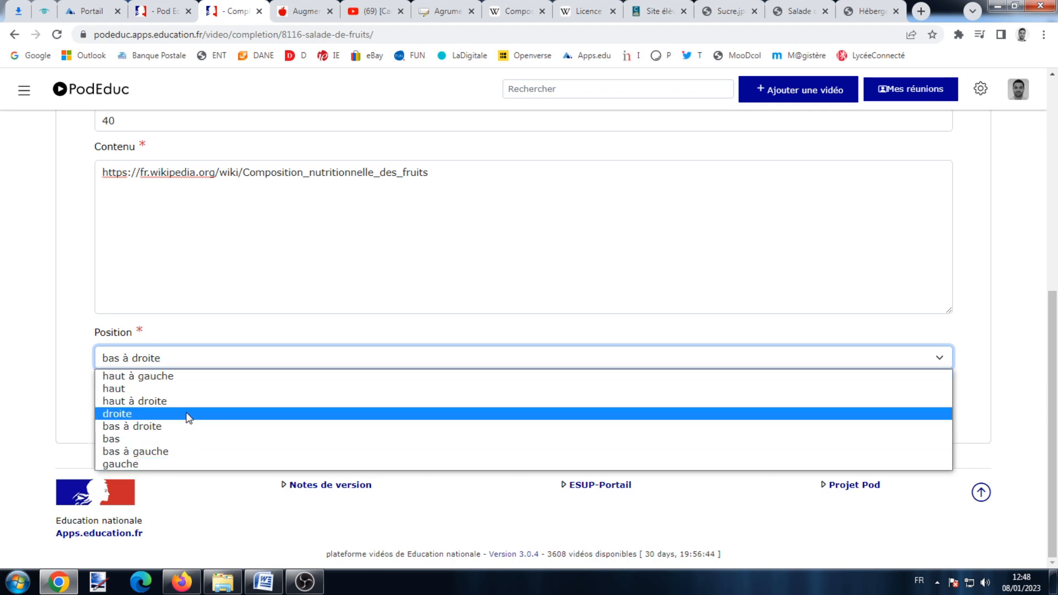
pyautogui.click(194, 377)
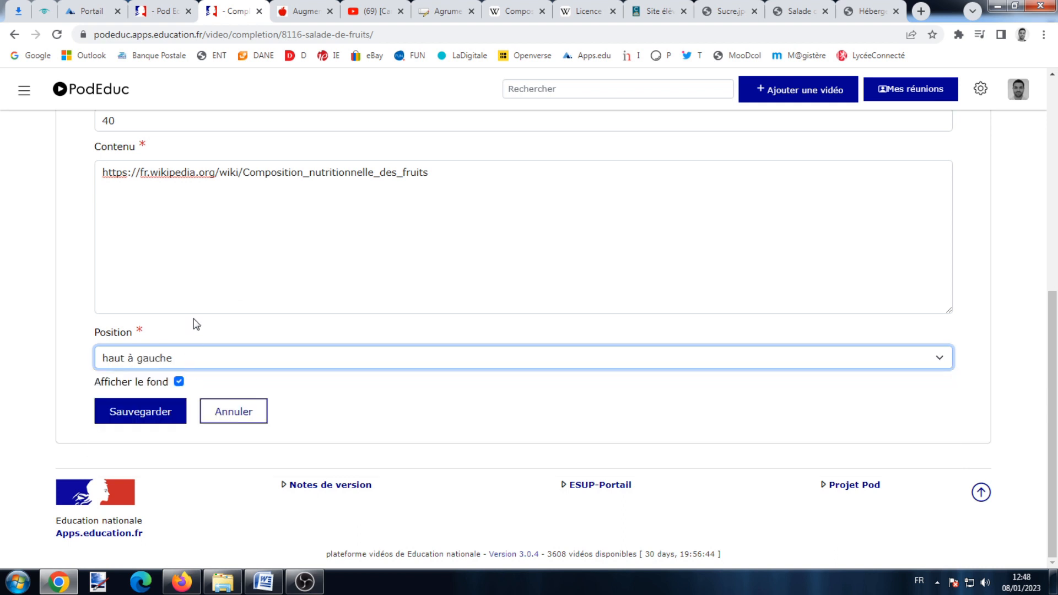
pyautogui.click(179, 382)
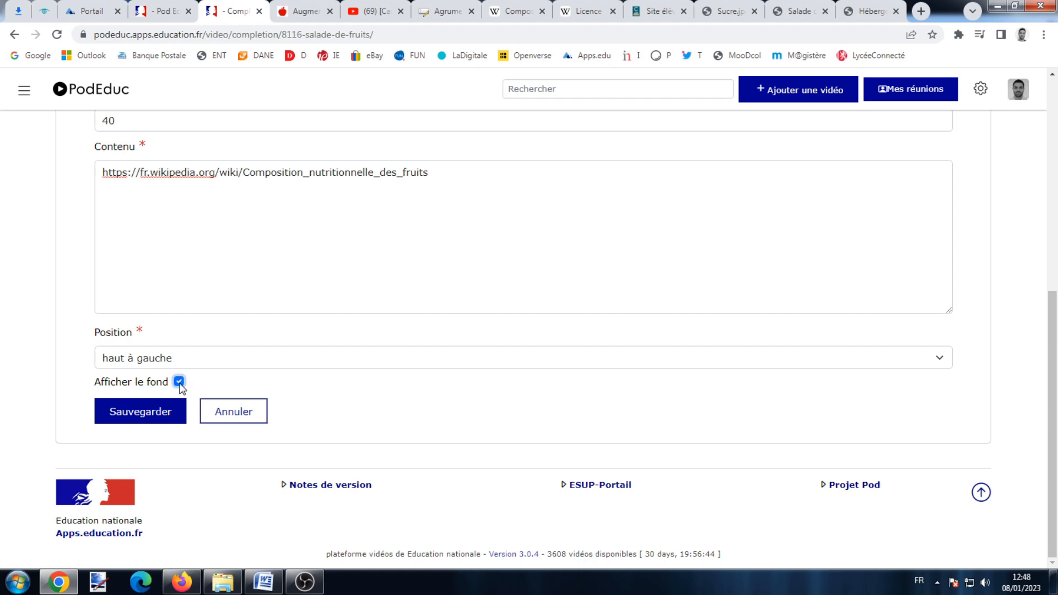
pyautogui.click(106, 419)
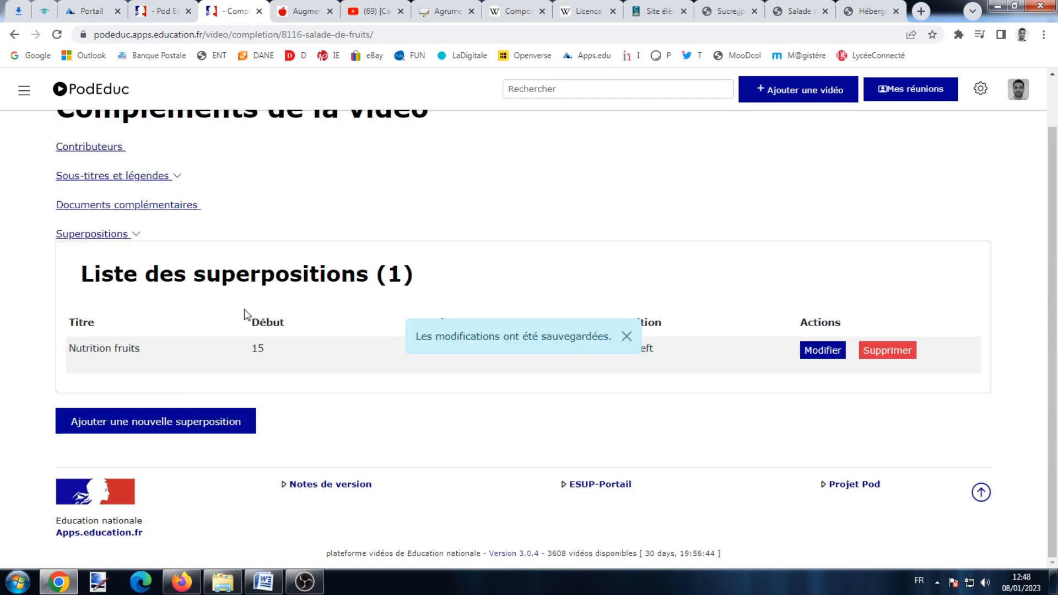
pyautogui.scroll(1, 634, 307)
# Play Salade de fruits, follow its Wikipedia overlay link, then pause around 0:22.
pyautogui.click(1018, 88)
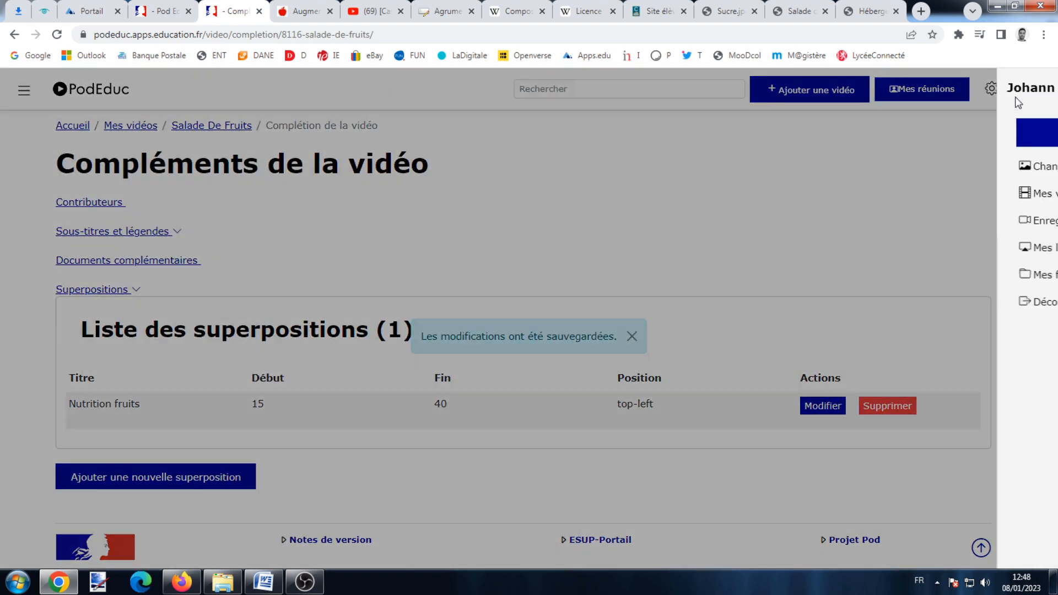
pyautogui.click(844, 194)
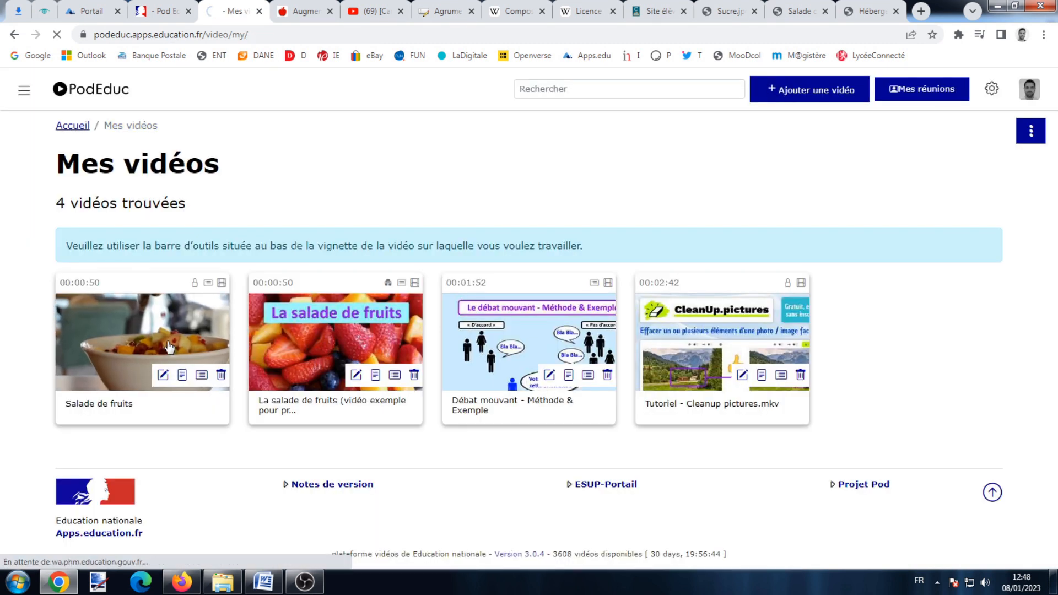
pyautogui.click(169, 348)
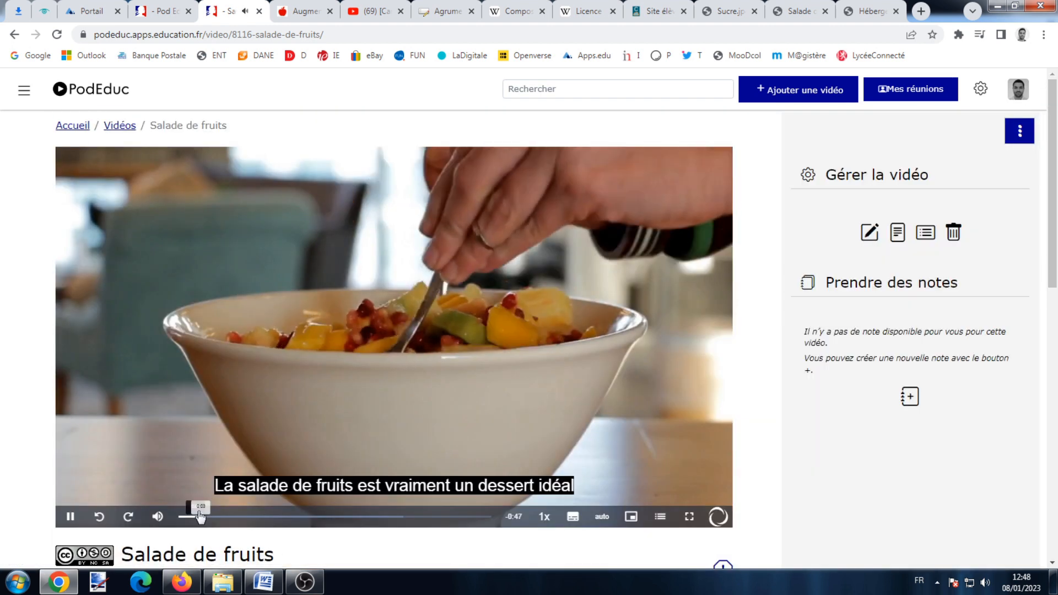
pyautogui.click(278, 516)
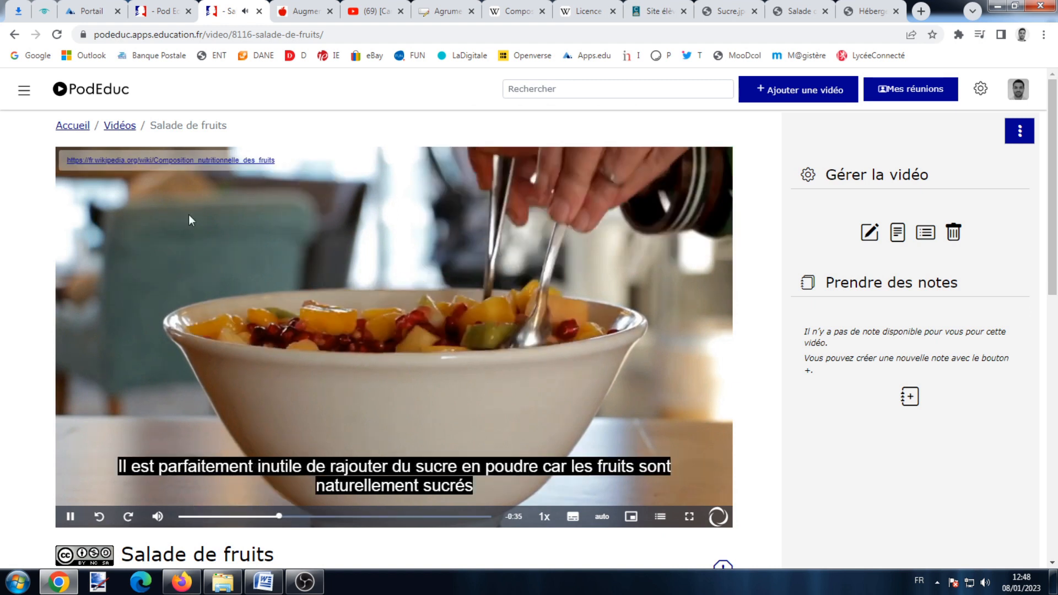
pyautogui.click(132, 161)
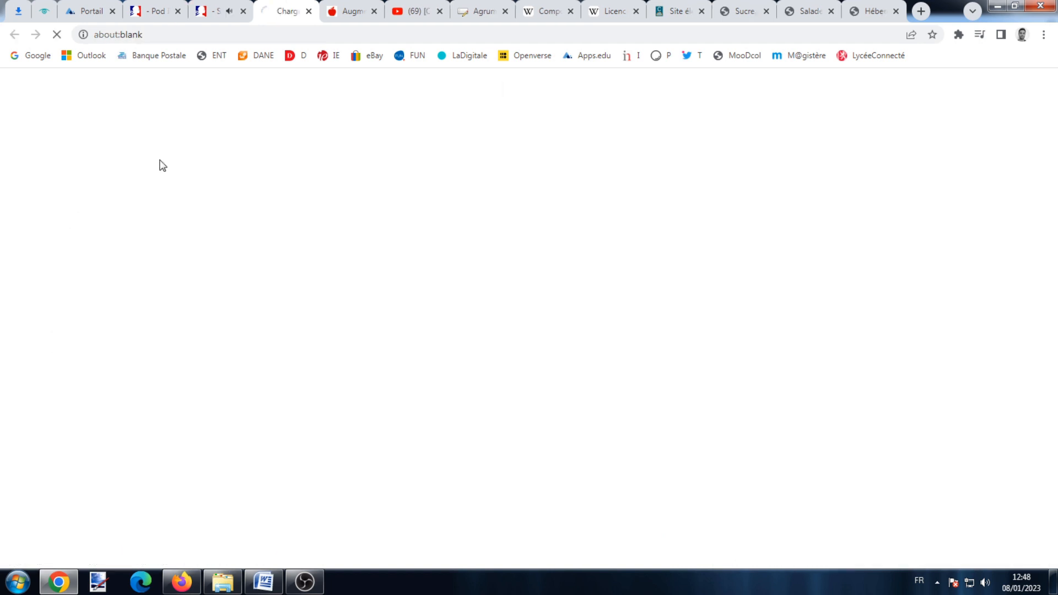
pyautogui.click(309, 11)
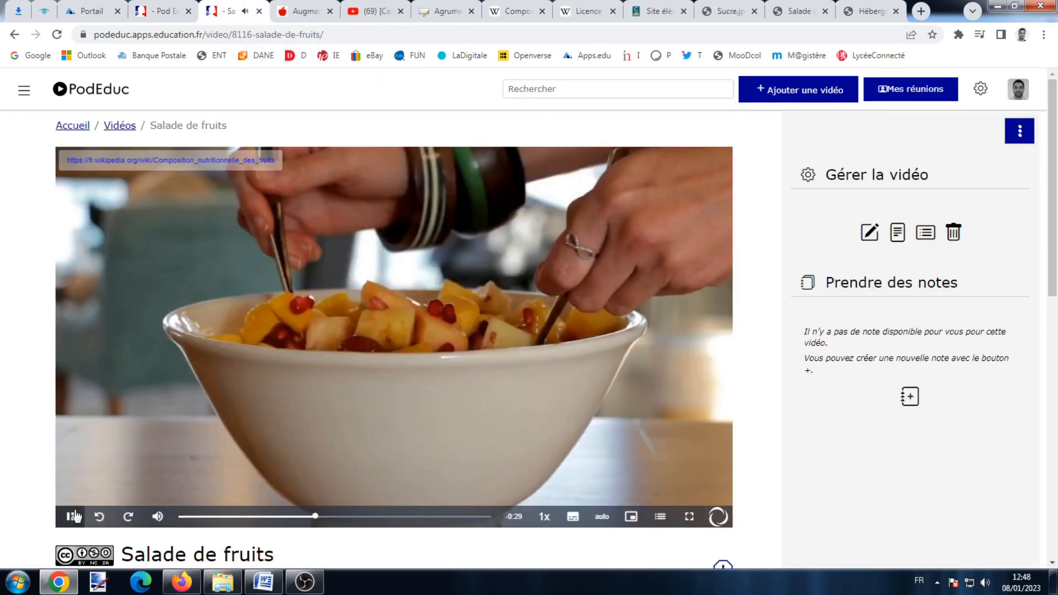
pyautogui.click(548, 334)
pyautogui.scroll(-1, 524, 331)
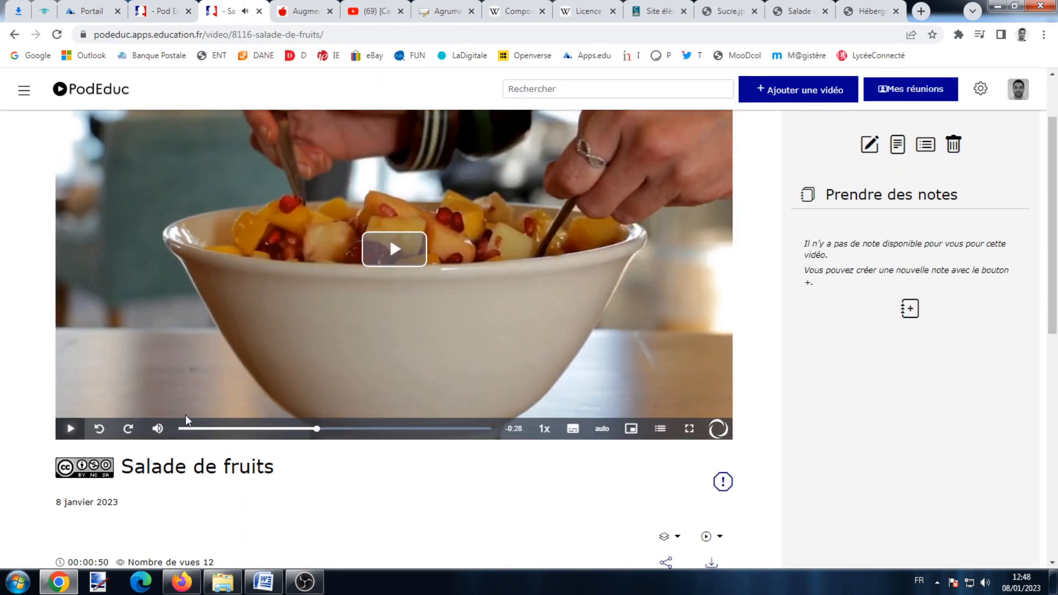
pyautogui.scroll(1, 446, 347)
pyautogui.scroll(-3, 480, 309)
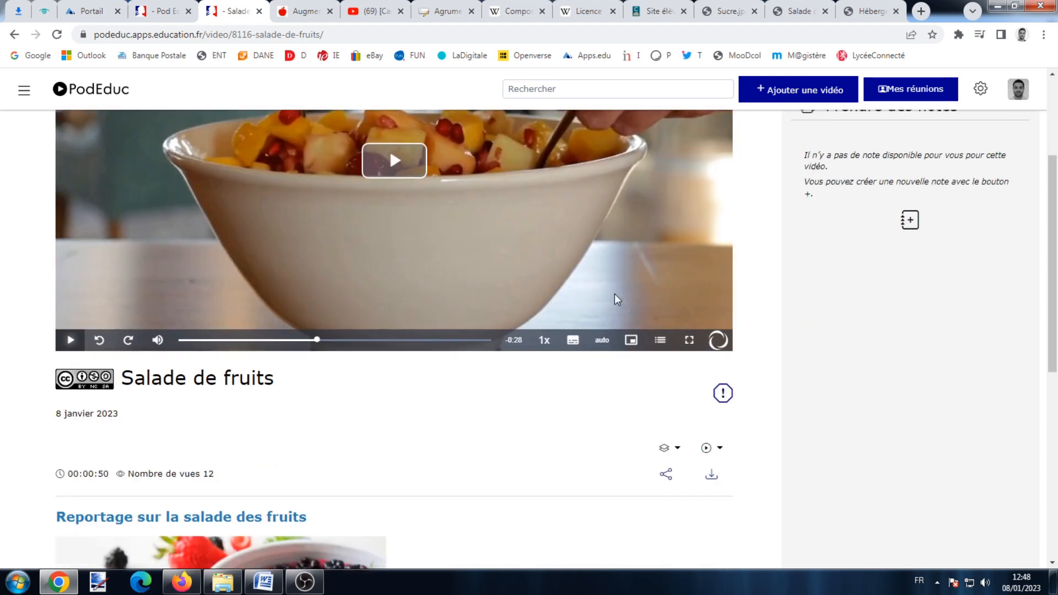
# Switch the Salade de fruits video to 'Version enrichie', then play and pause it.
pyautogui.click(678, 449)
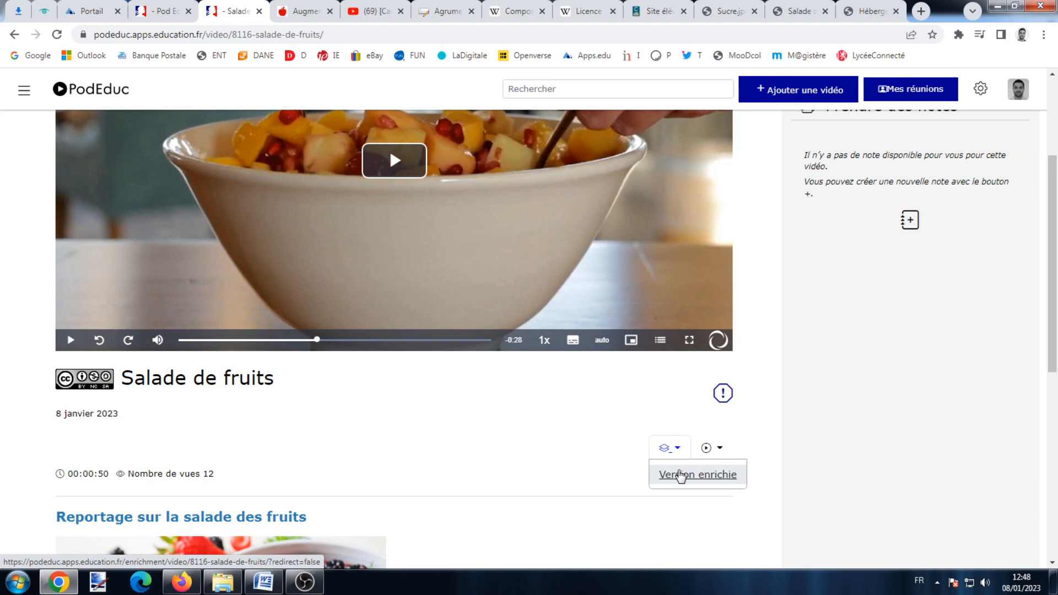
pyautogui.click(681, 475)
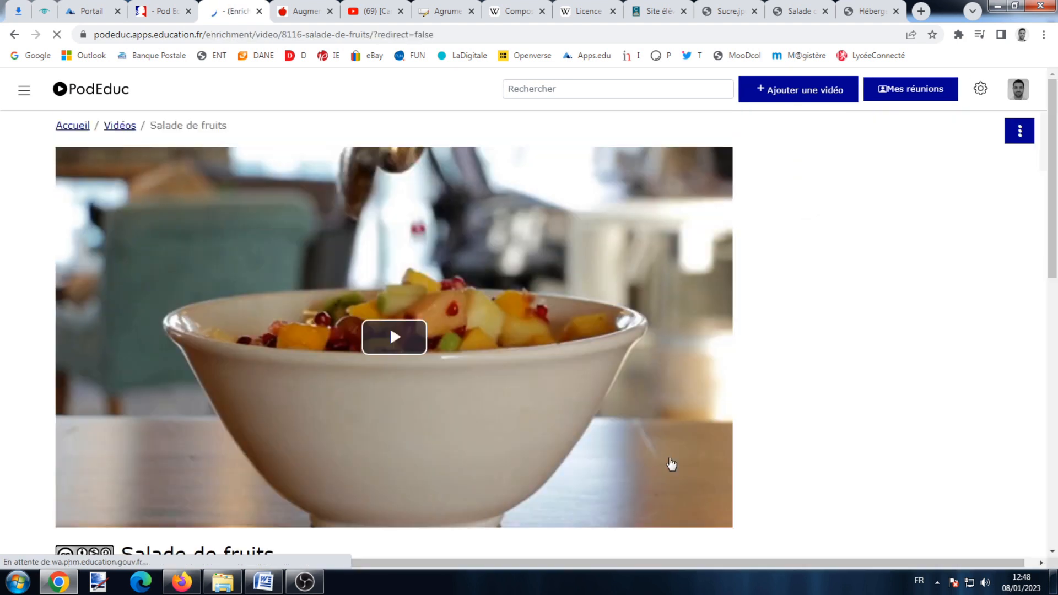
pyautogui.click(377, 337)
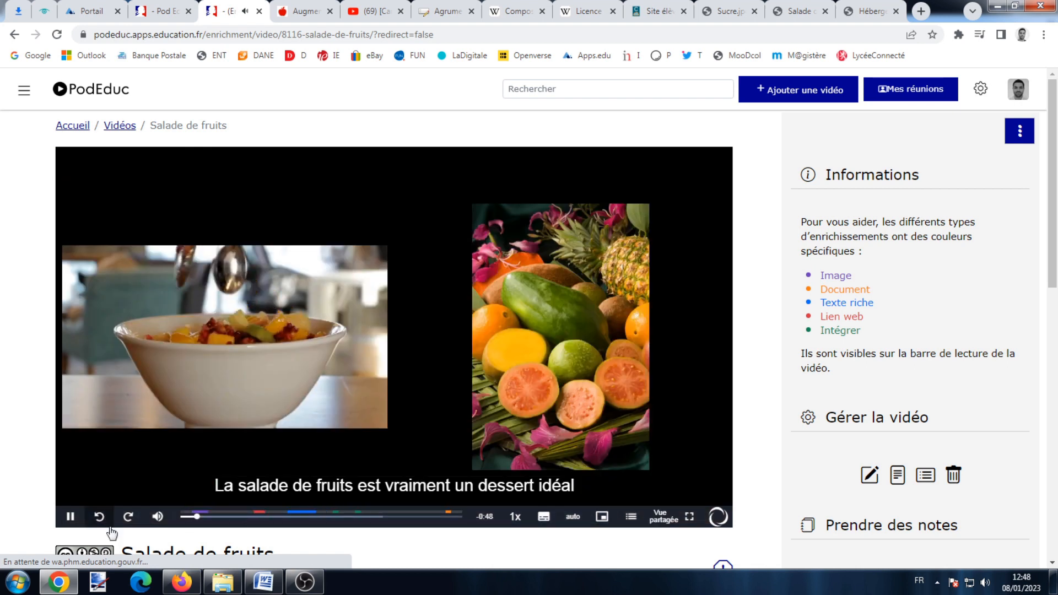
pyautogui.click(71, 516)
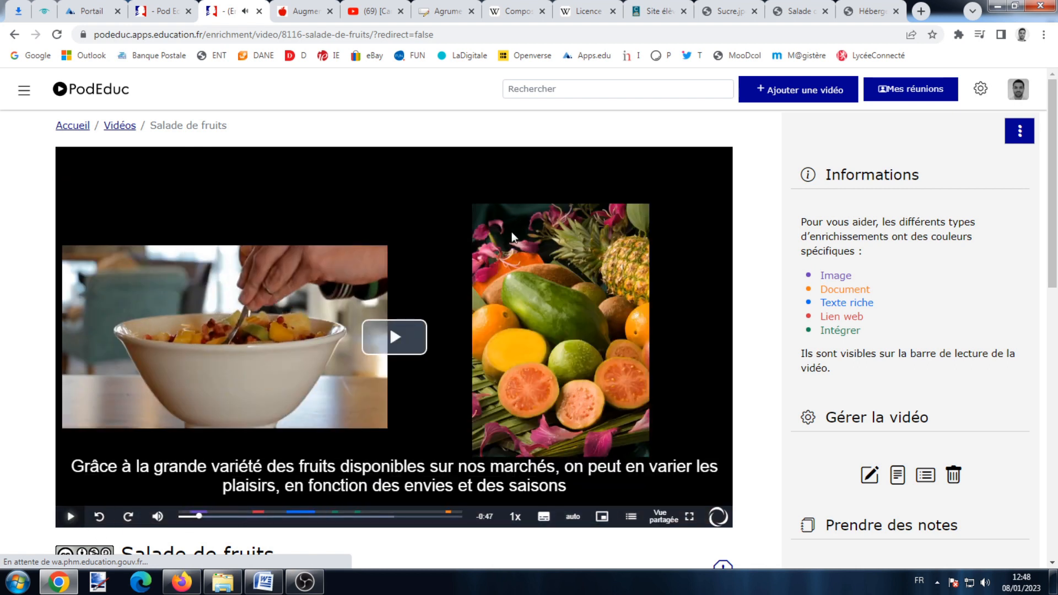
# Scroll through the page to check the fruit image enrichment beside the video.
pyautogui.scroll(-5, 493, 294)
pyautogui.scroll(4, 405, 331)
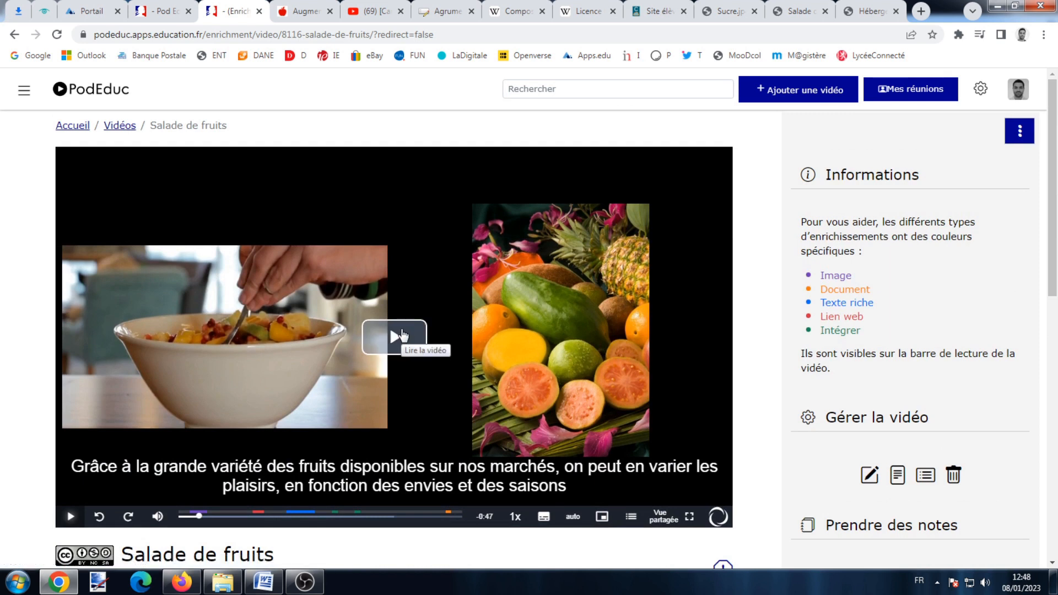
pyautogui.scroll(-2, 408, 333)
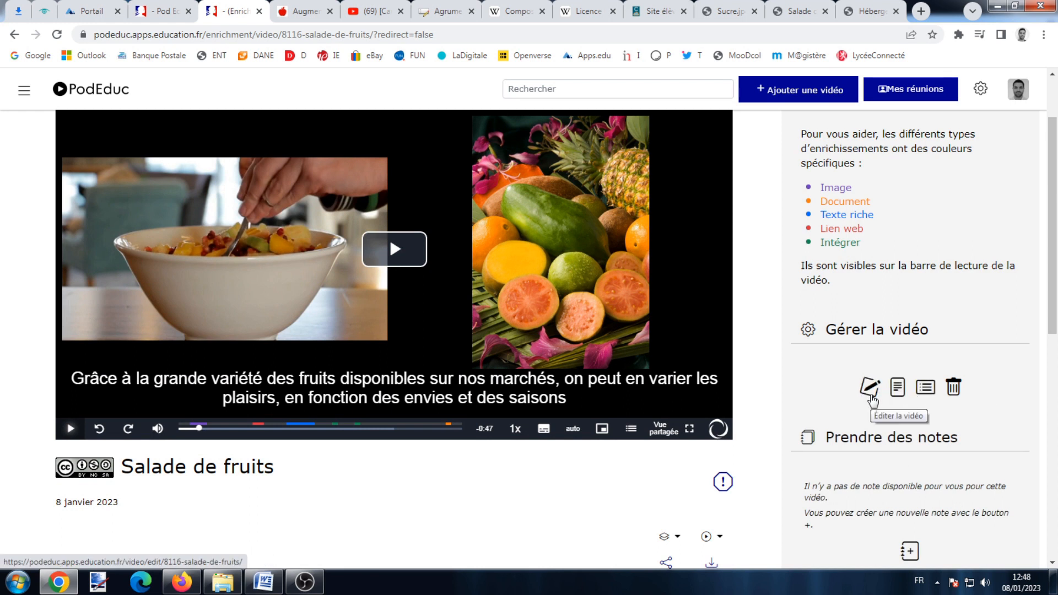
pyautogui.scroll(-2, 872, 400)
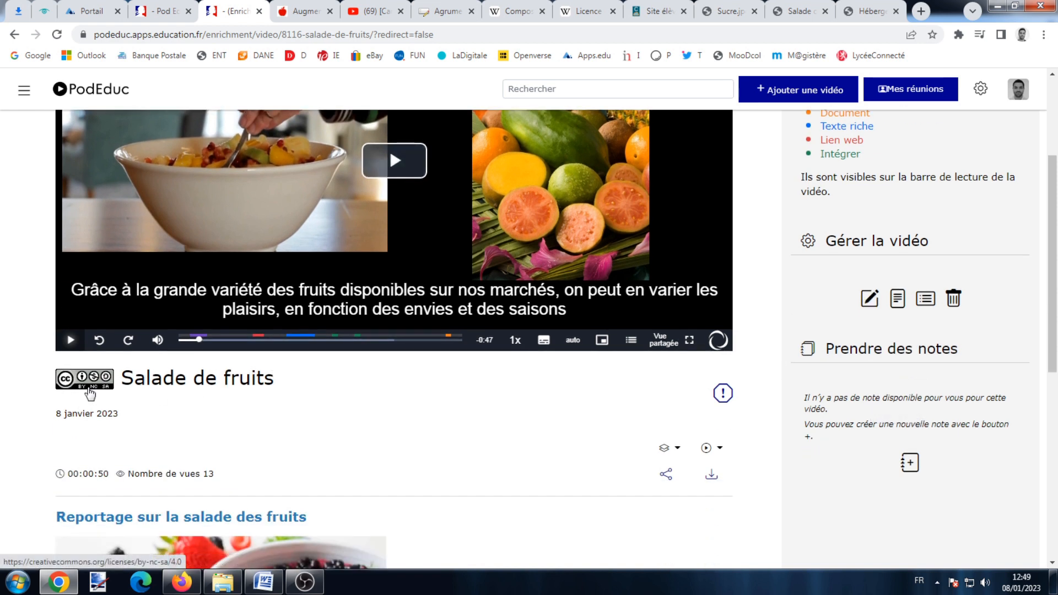
pyautogui.scroll(-4, 88, 391)
pyautogui.scroll(-2, 130, 338)
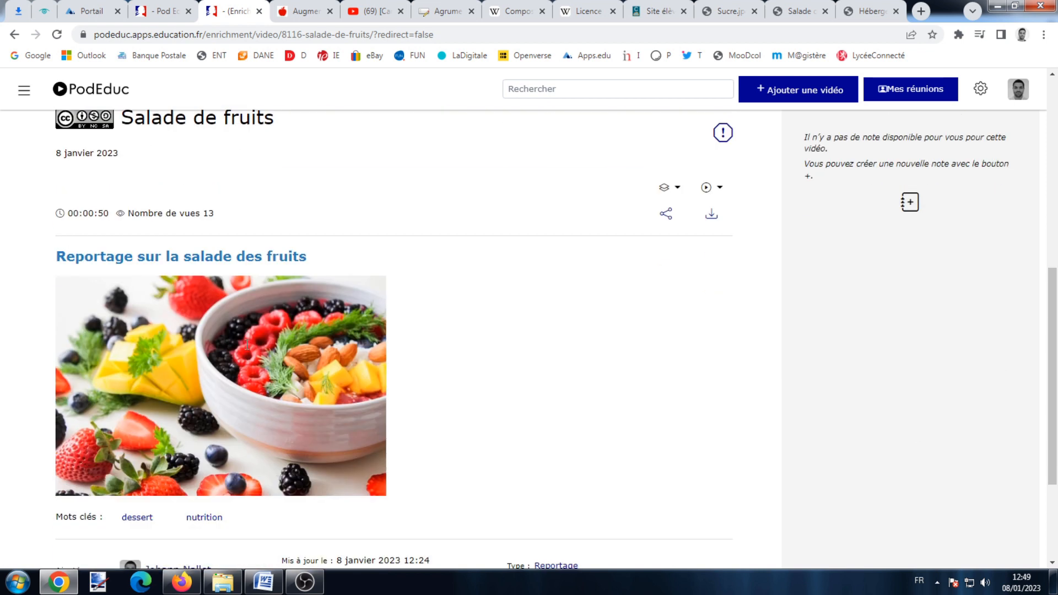
pyautogui.scroll(-4, 236, 351)
pyautogui.scroll(8, 206, 342)
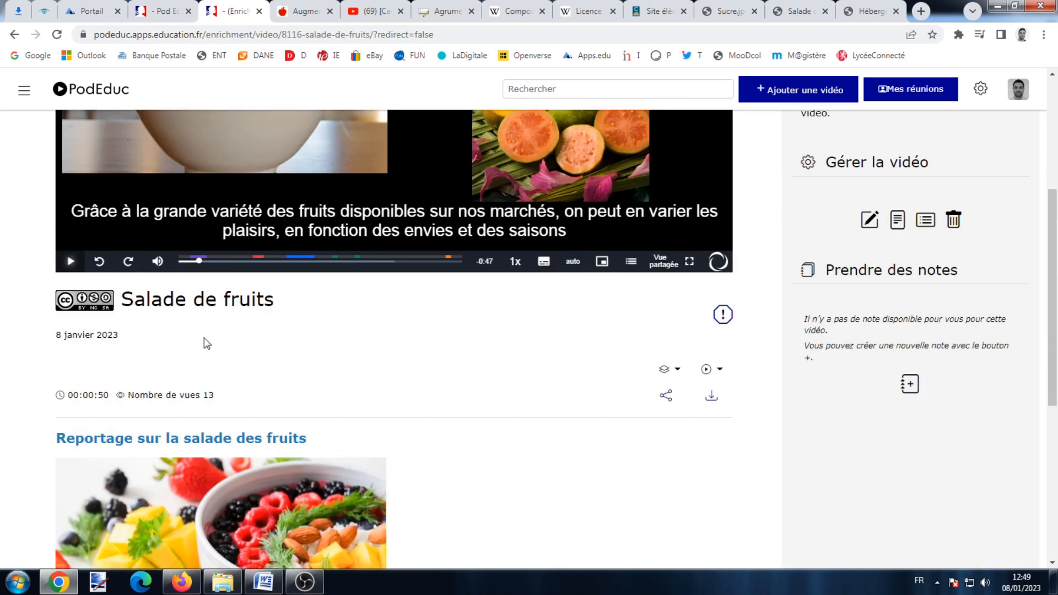
# Glance at the Intégrer/Partager options, then download the 'Recette salades de fruits' PDF.
pyautogui.click(666, 399)
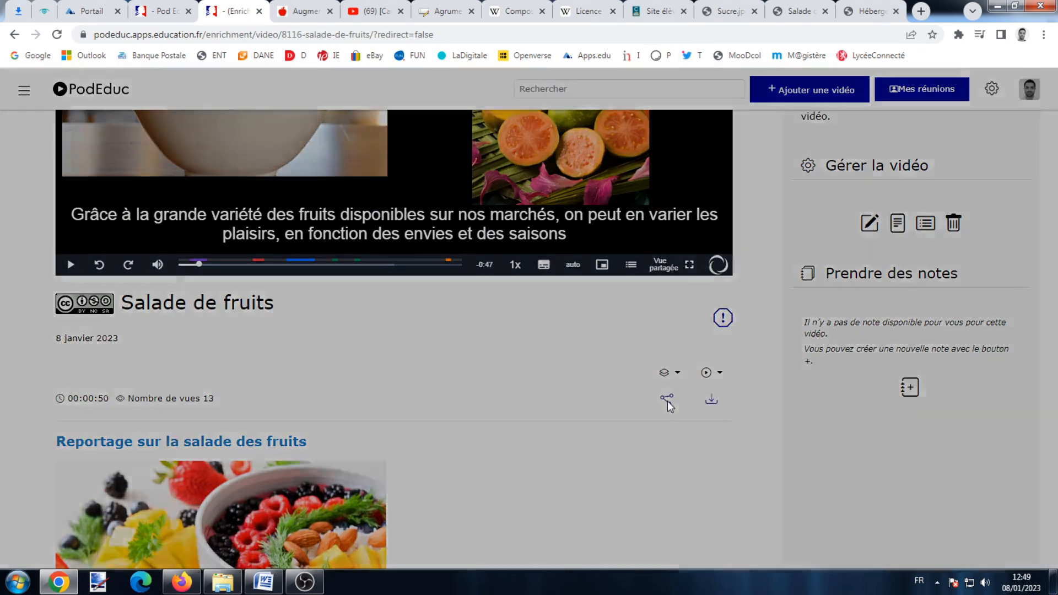
pyautogui.scroll(-5, 313, 266)
pyautogui.scroll(5, 315, 266)
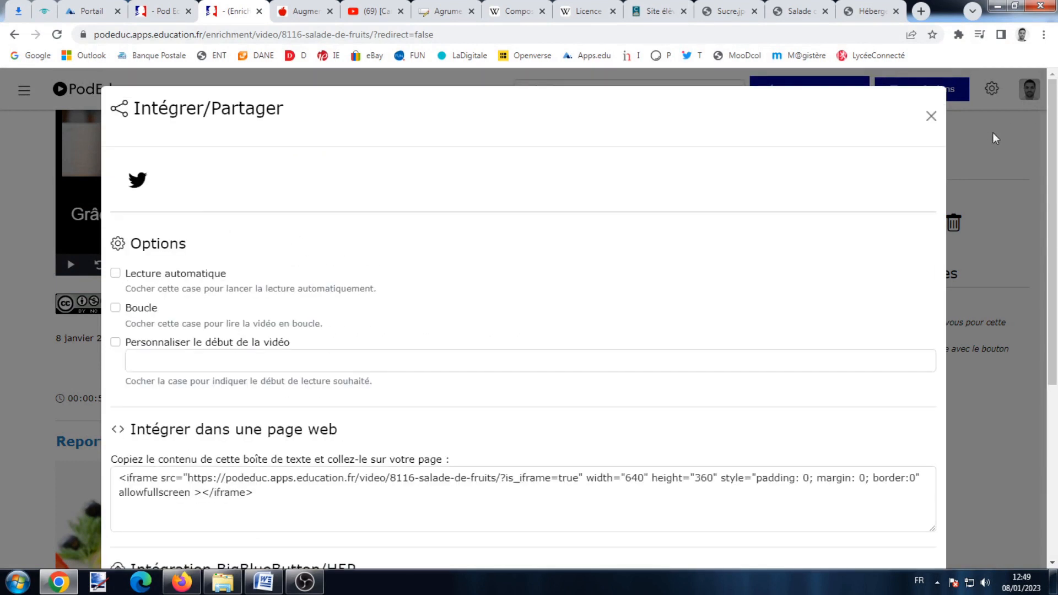
pyautogui.click(932, 117)
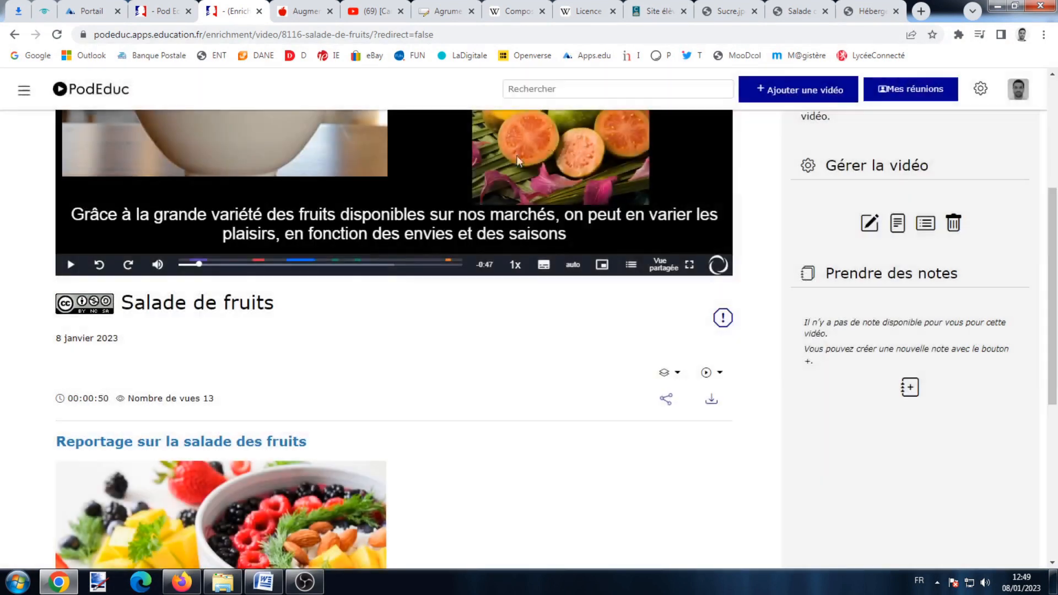
pyautogui.click(715, 400)
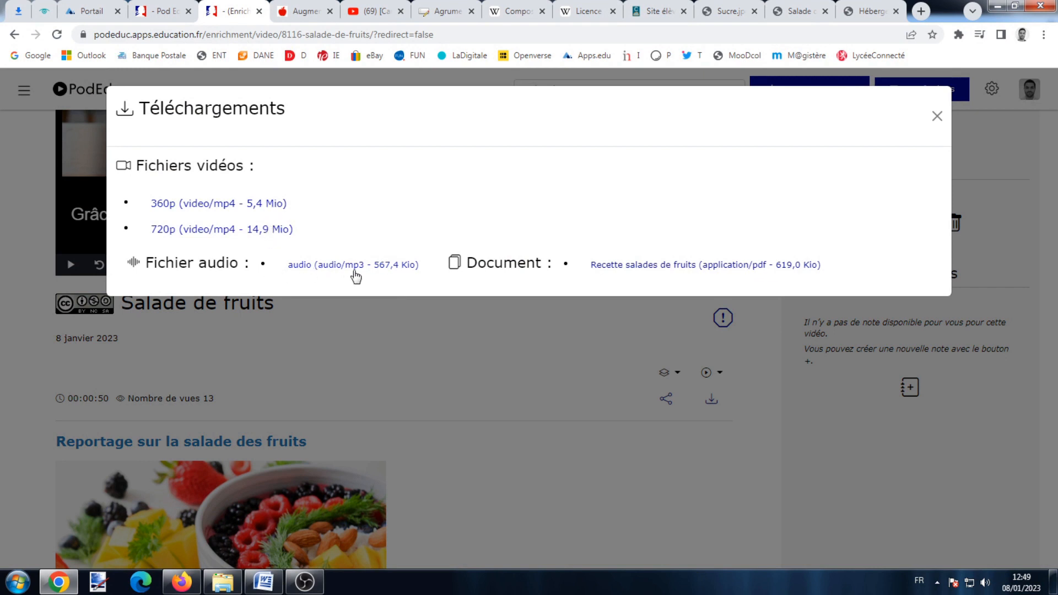
pyautogui.click(711, 272)
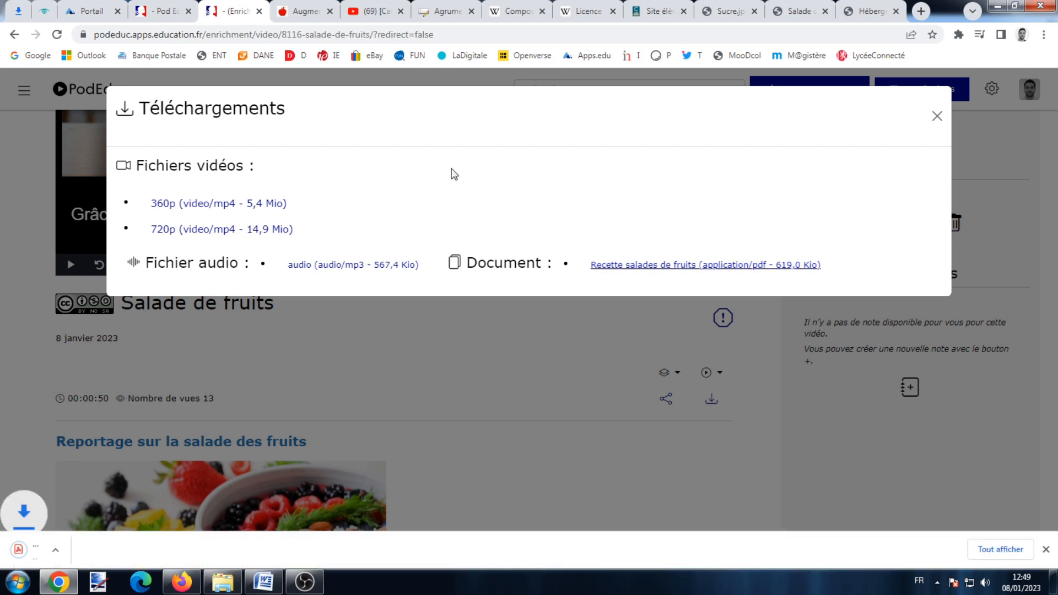